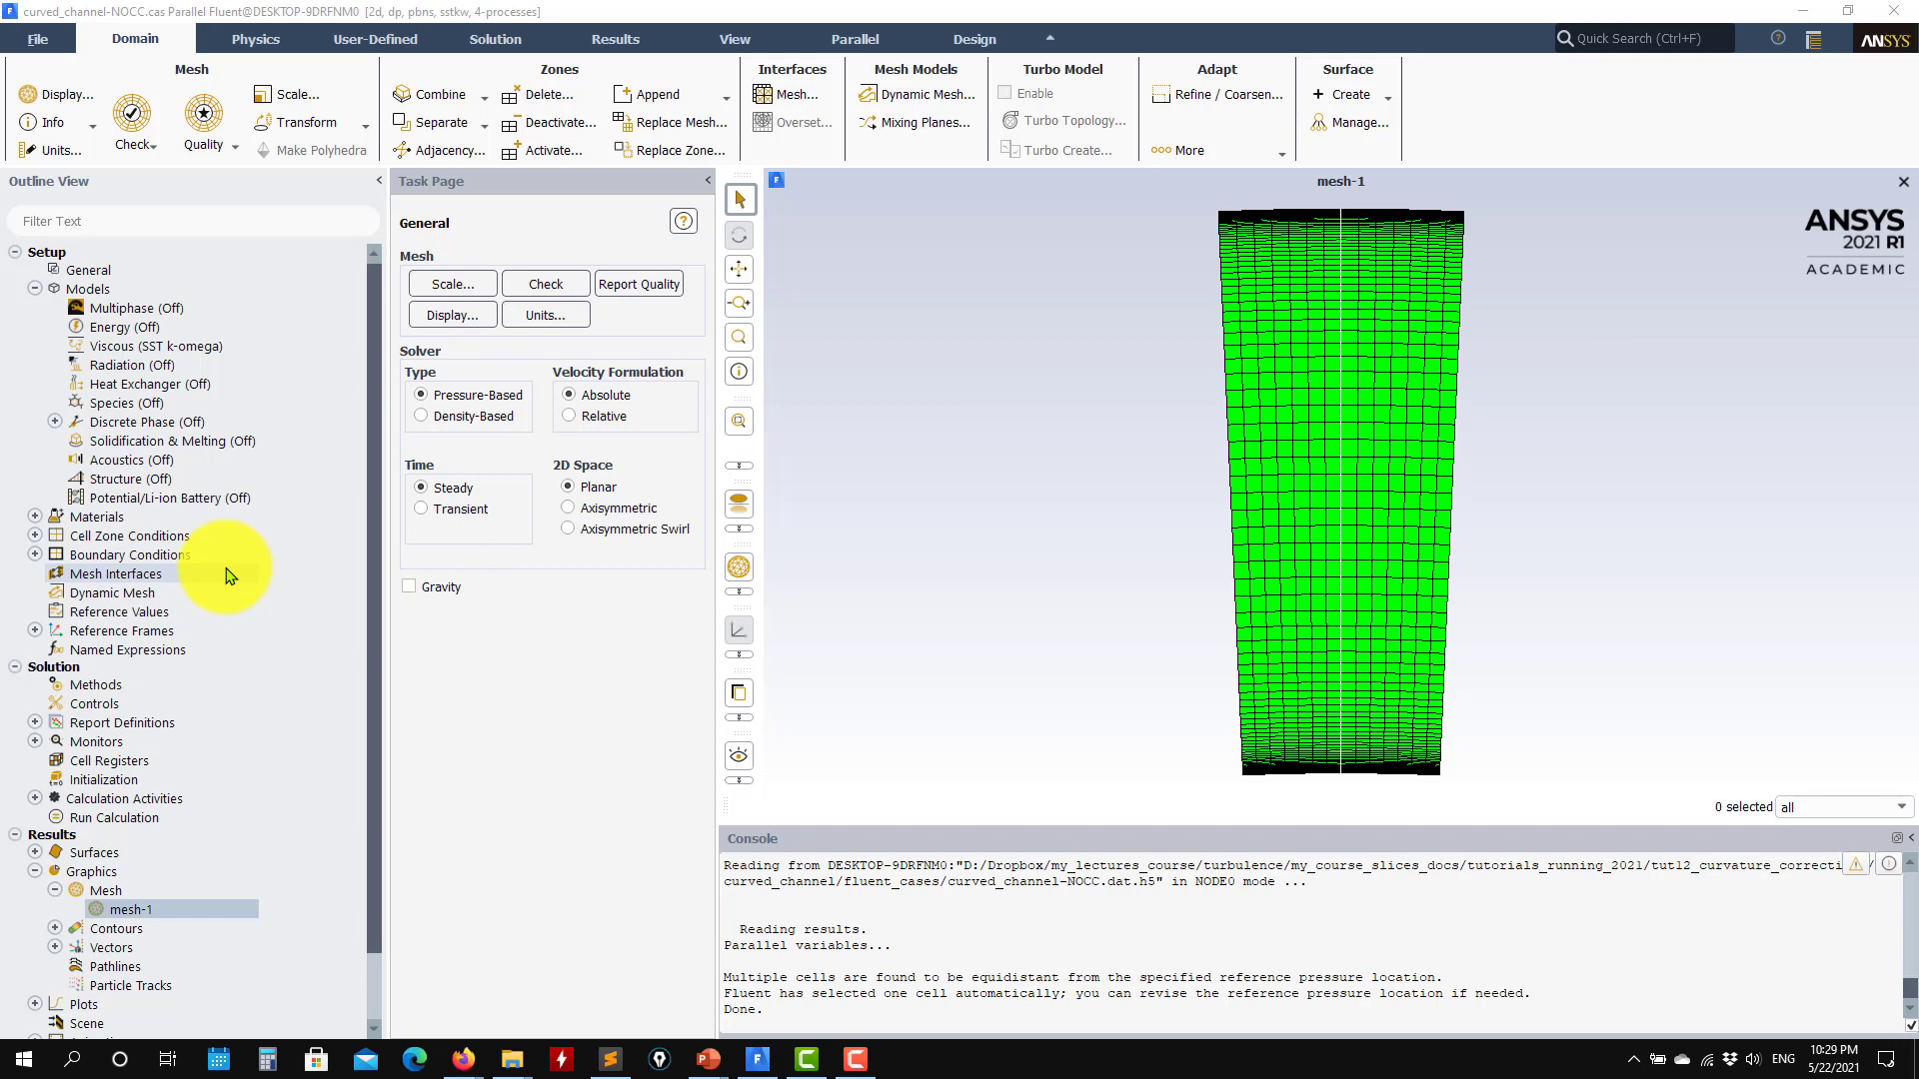
Step: Open the viscous model settings and enable curvature correction for the SST k-omega model
double_click(121, 348)
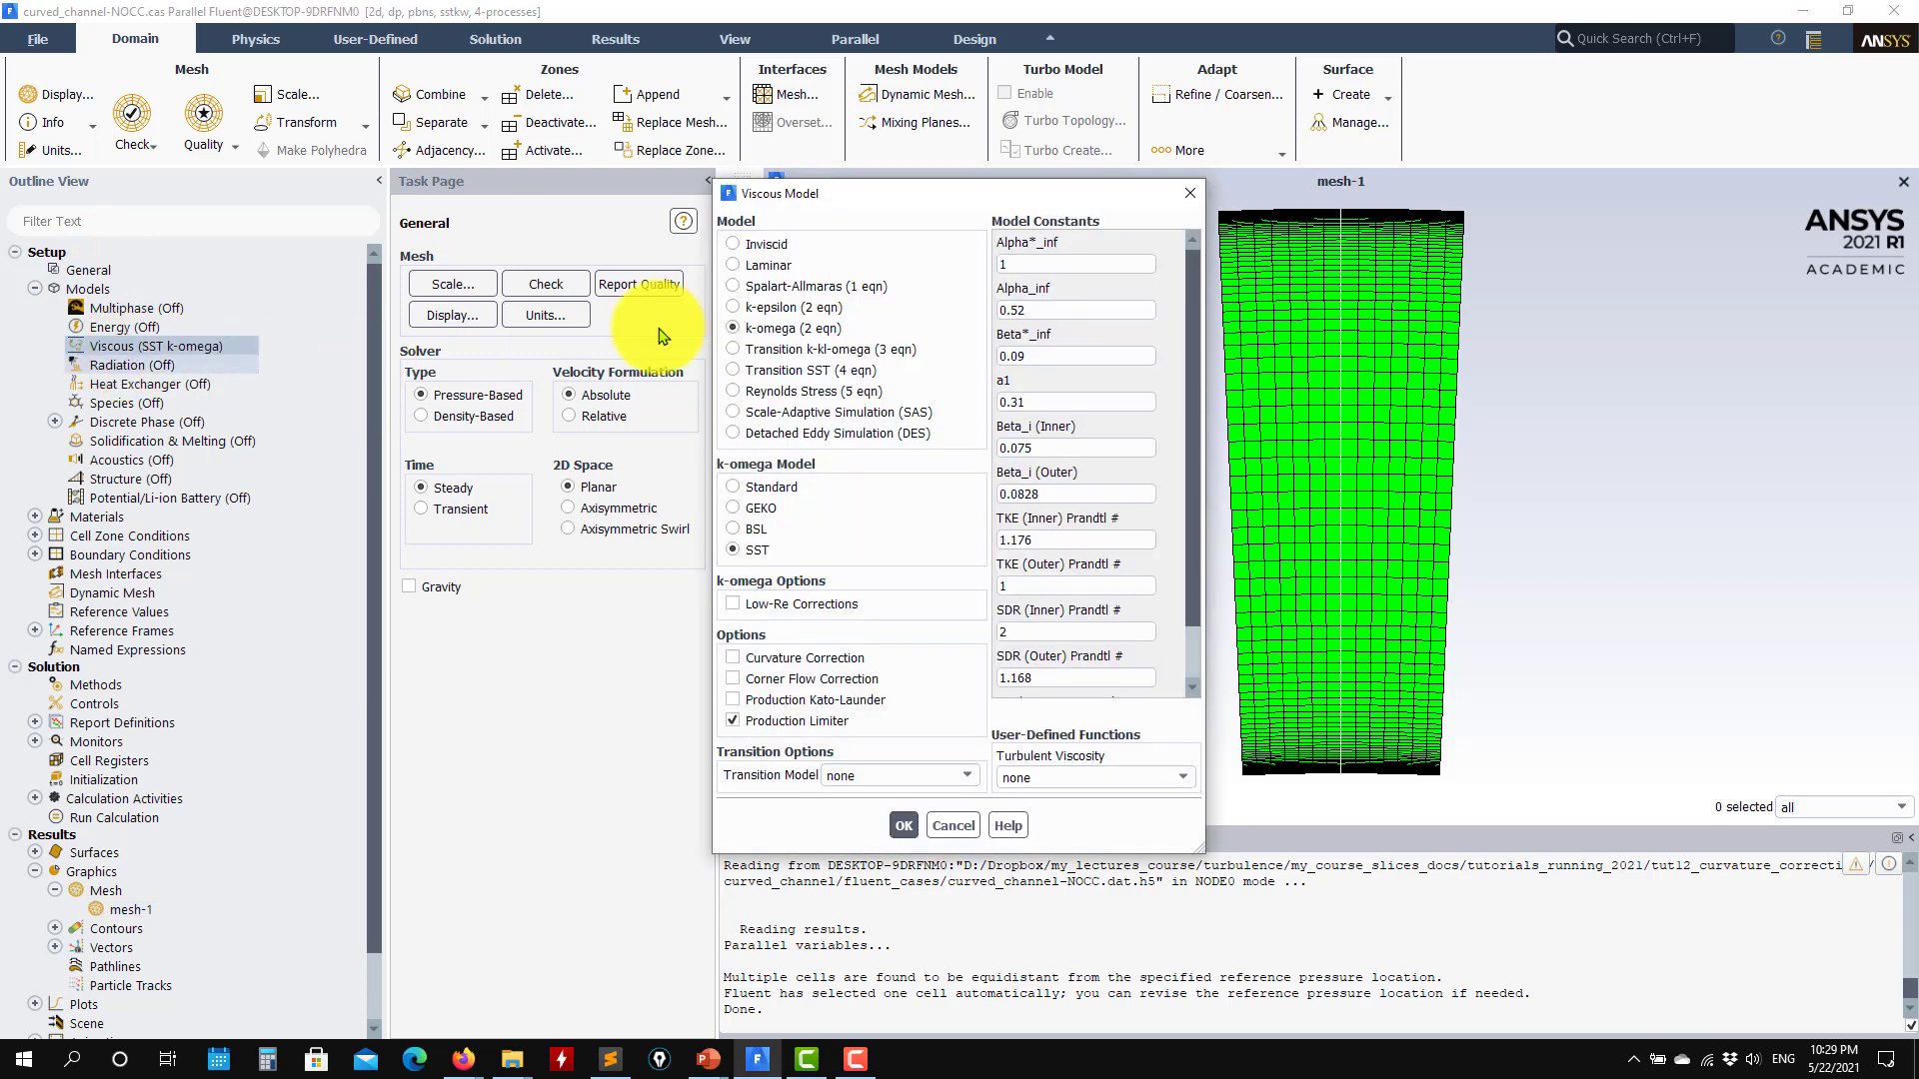
drag(892, 214, 417, 203)
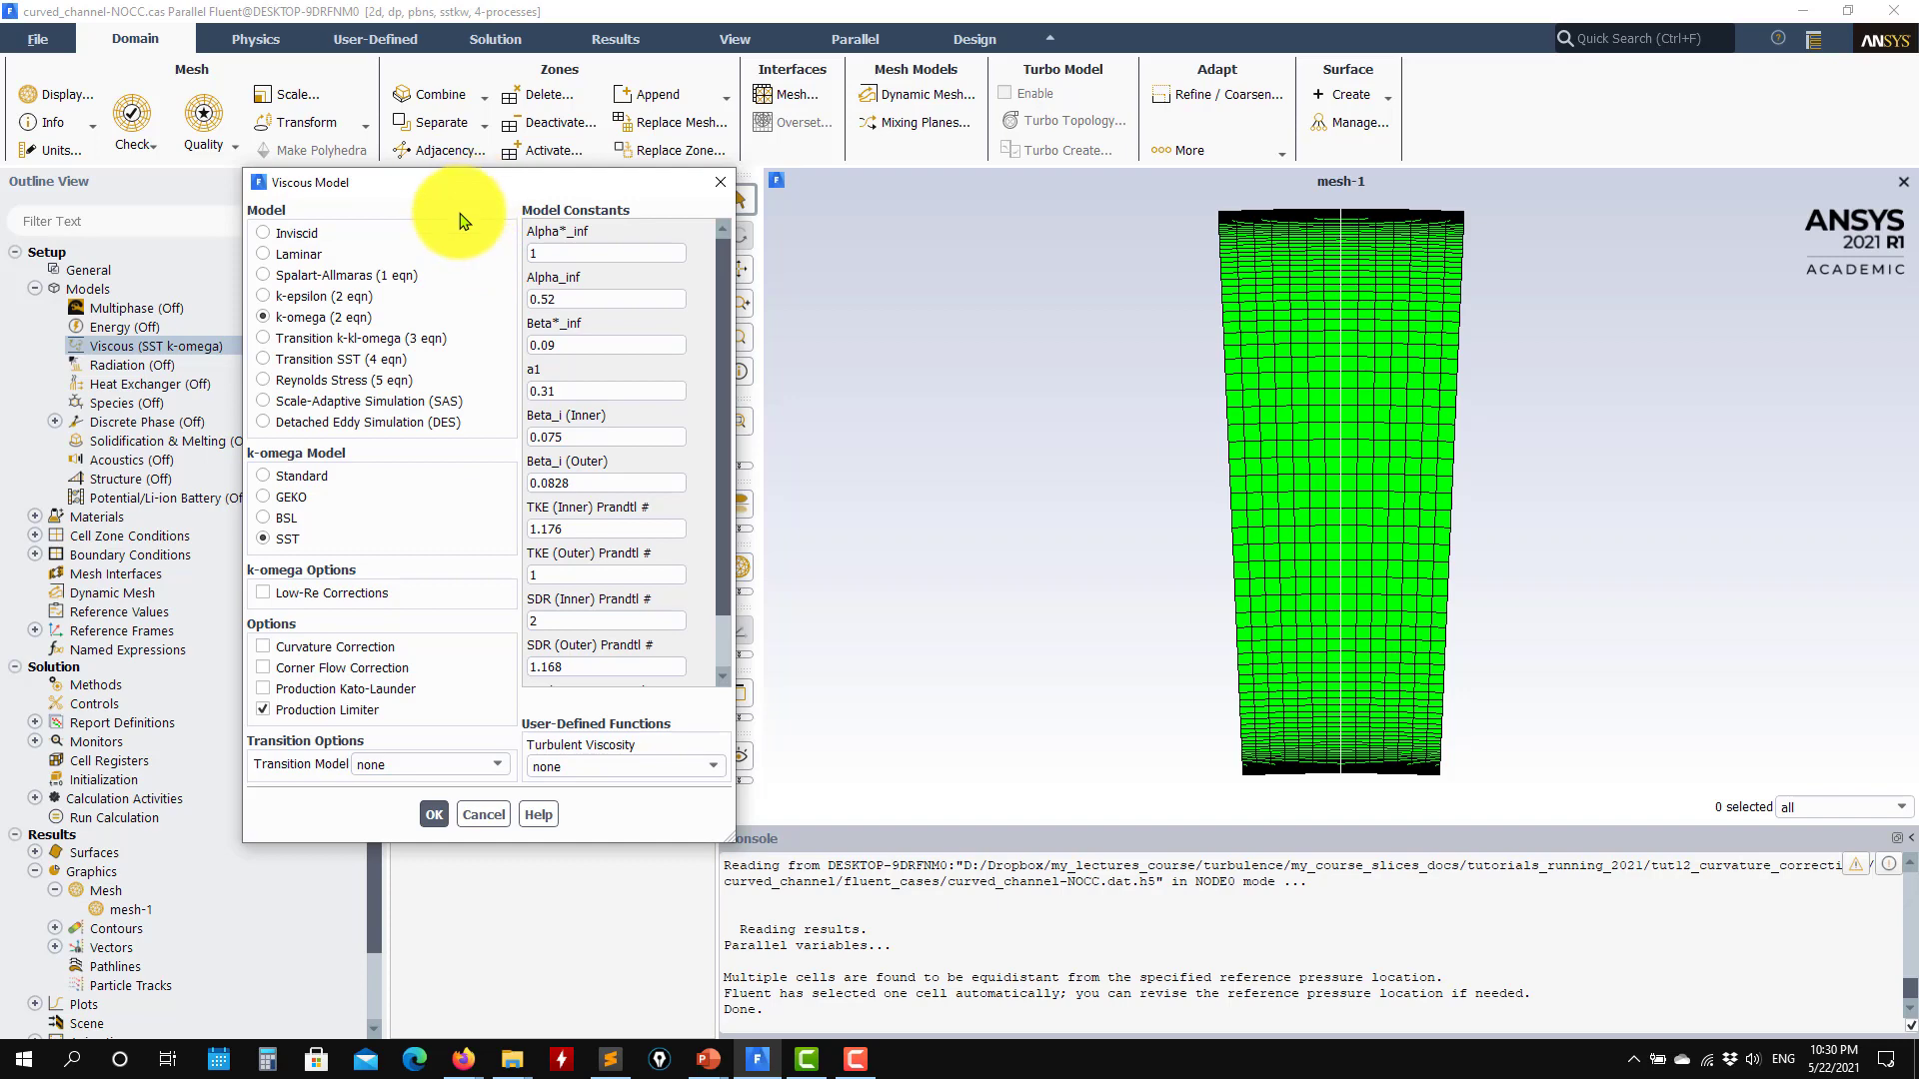
click(327, 657)
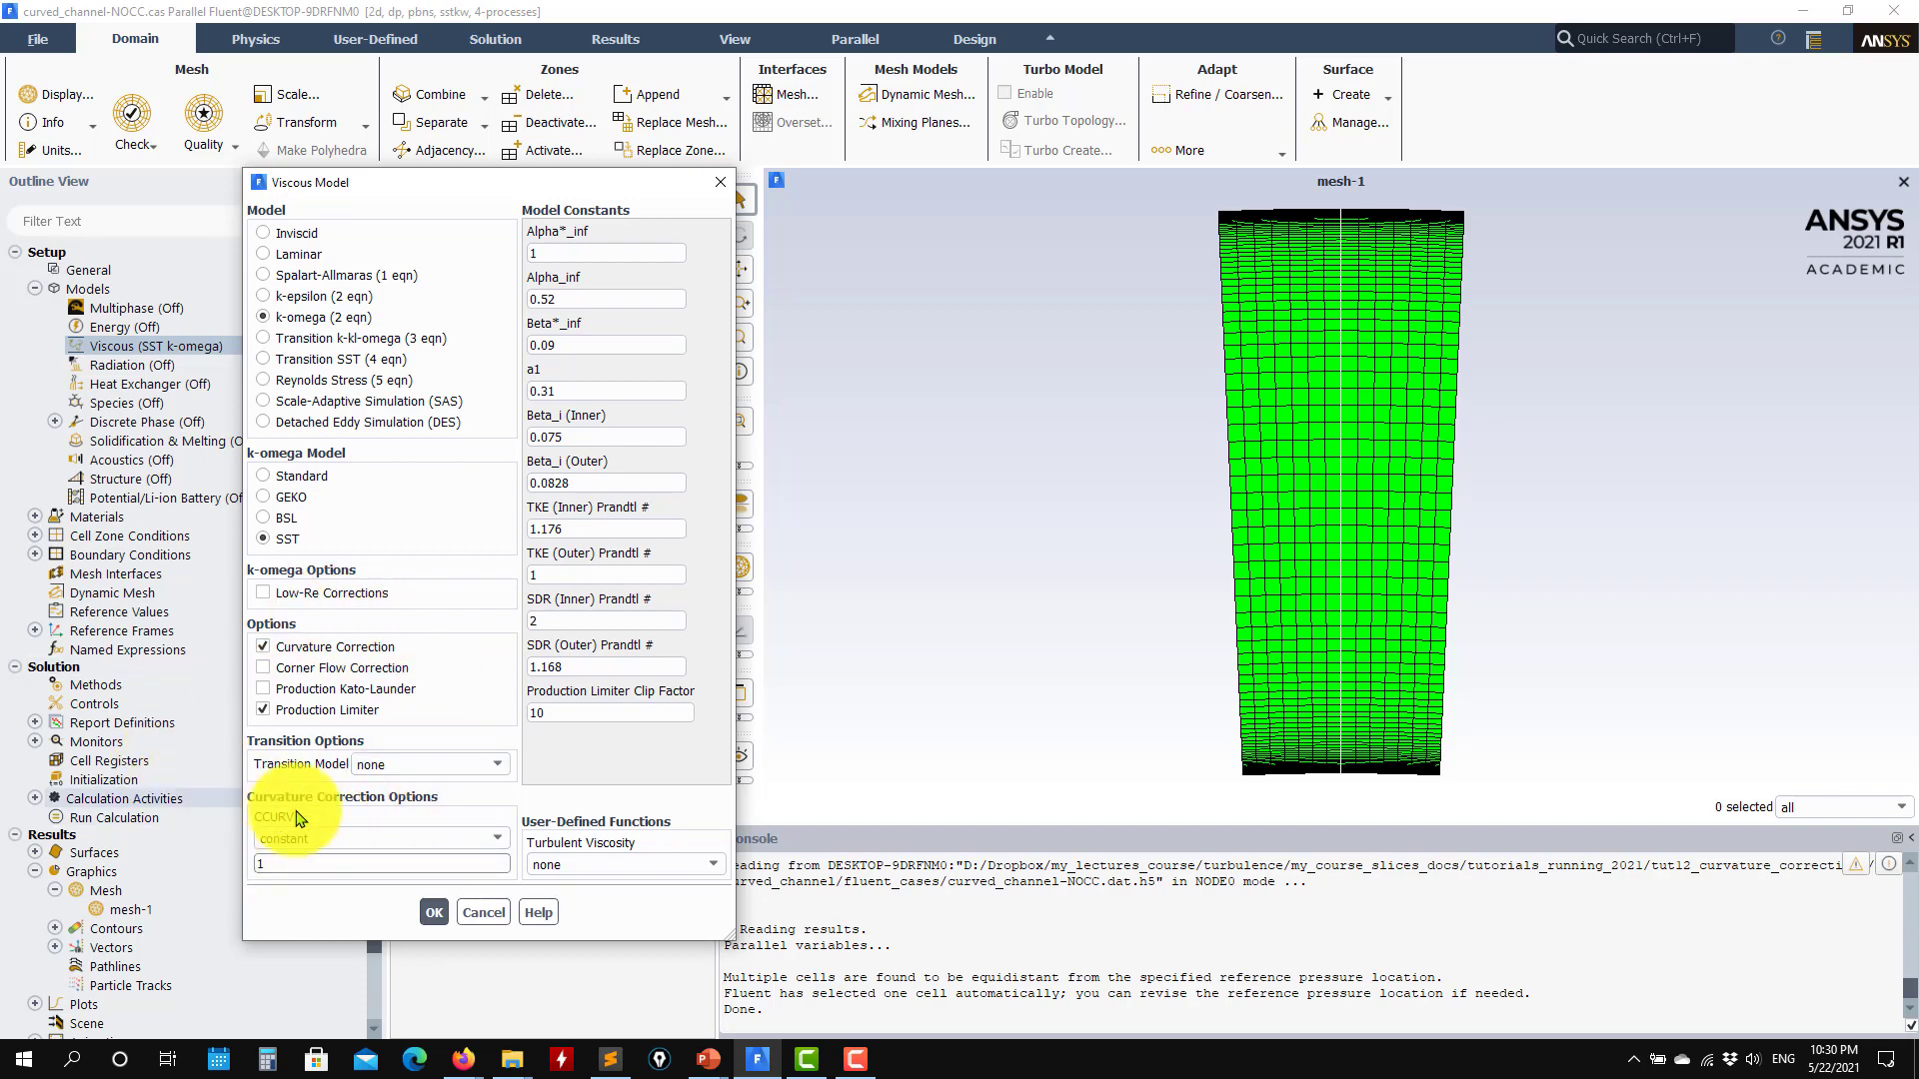
Step: Switch to File Explorer, view the case files in the curved_channel project's fluent_cases folder, and return to Fluent
click(512, 1058)
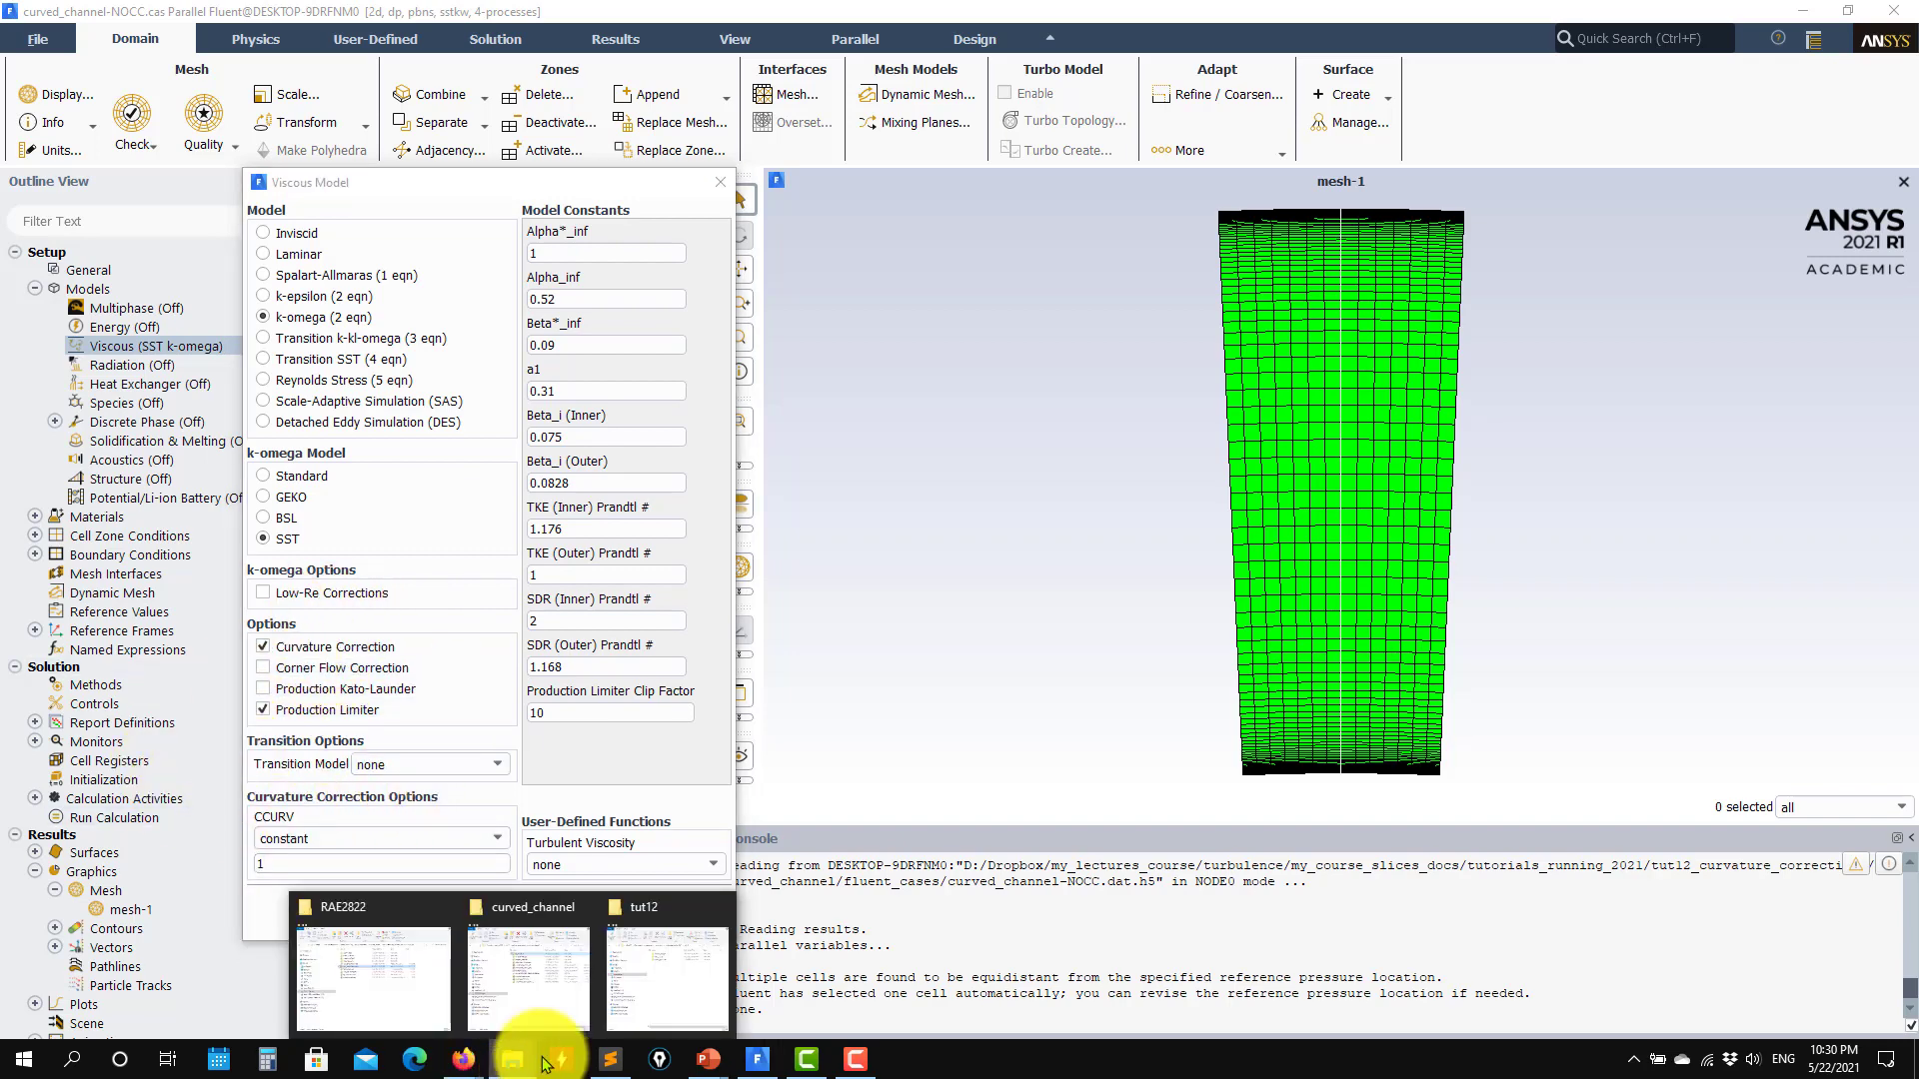
click(525, 999)
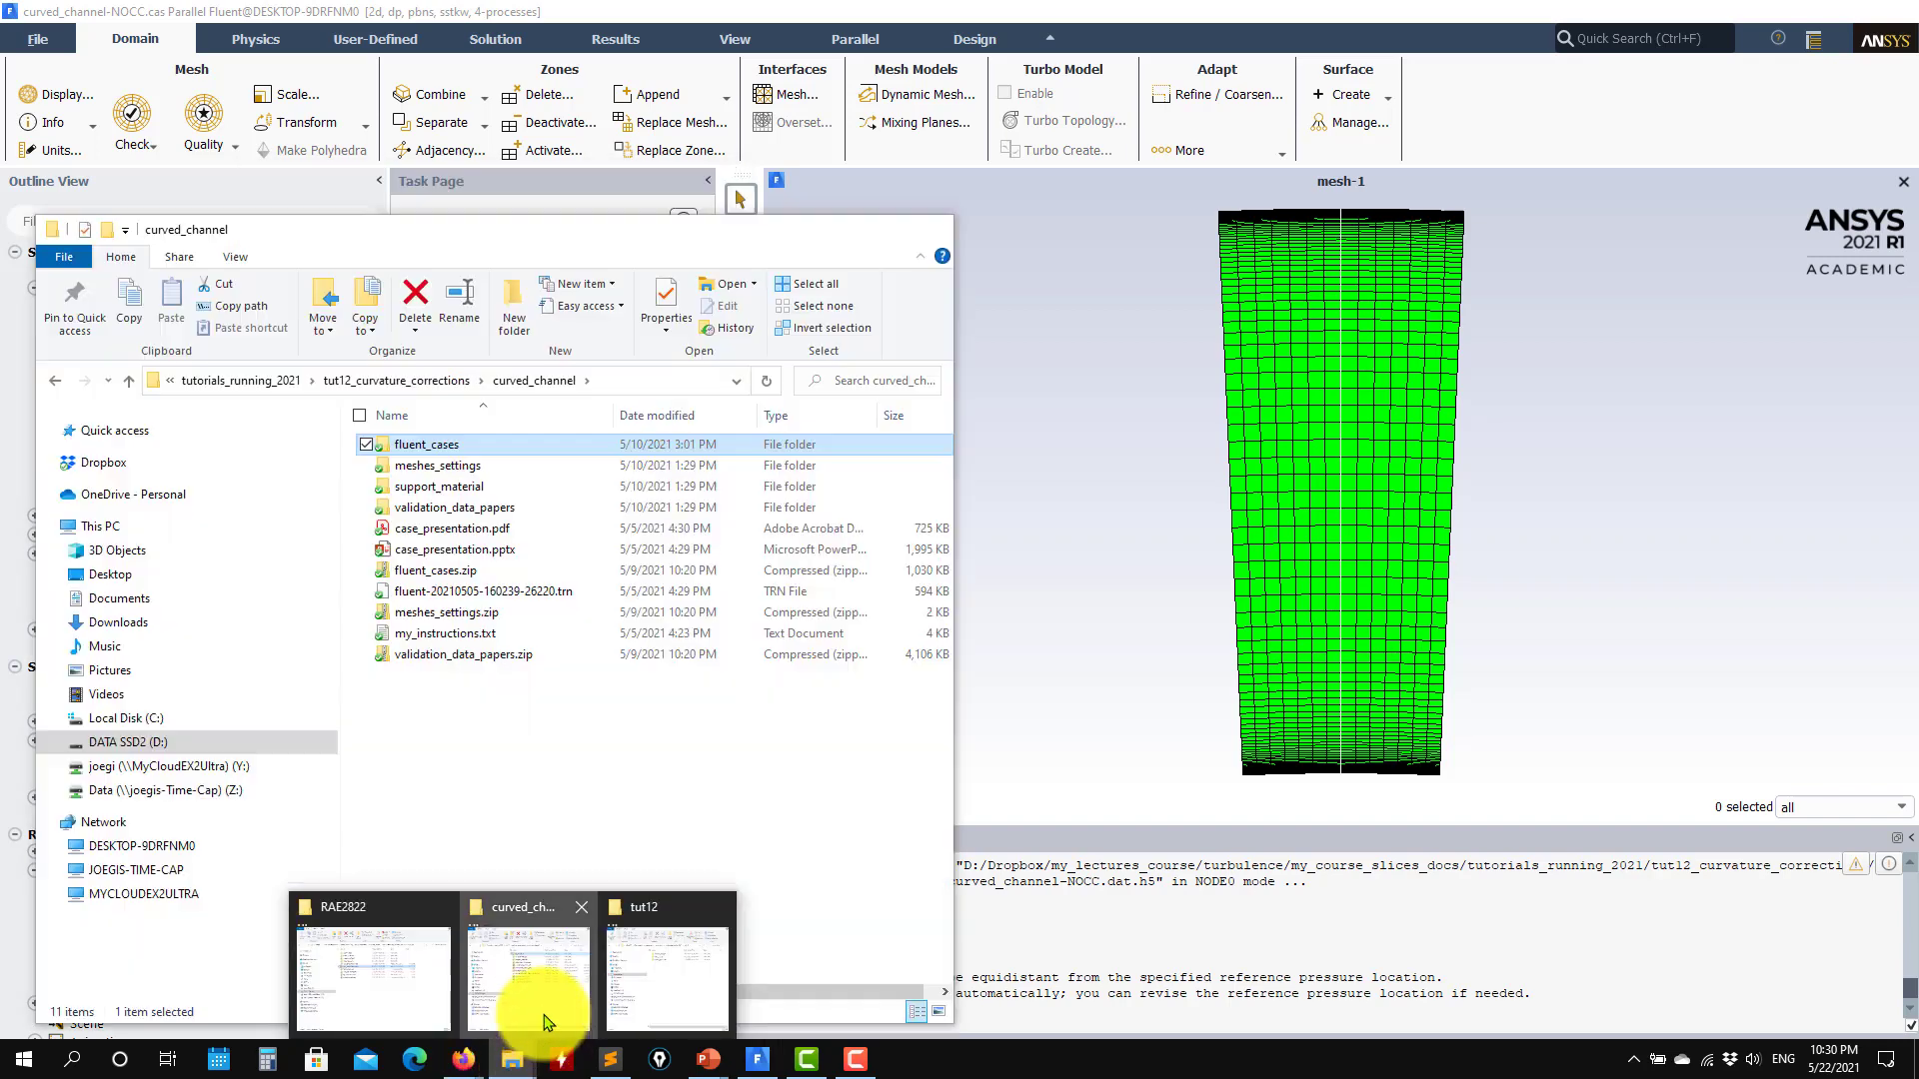
double_click(455, 445)
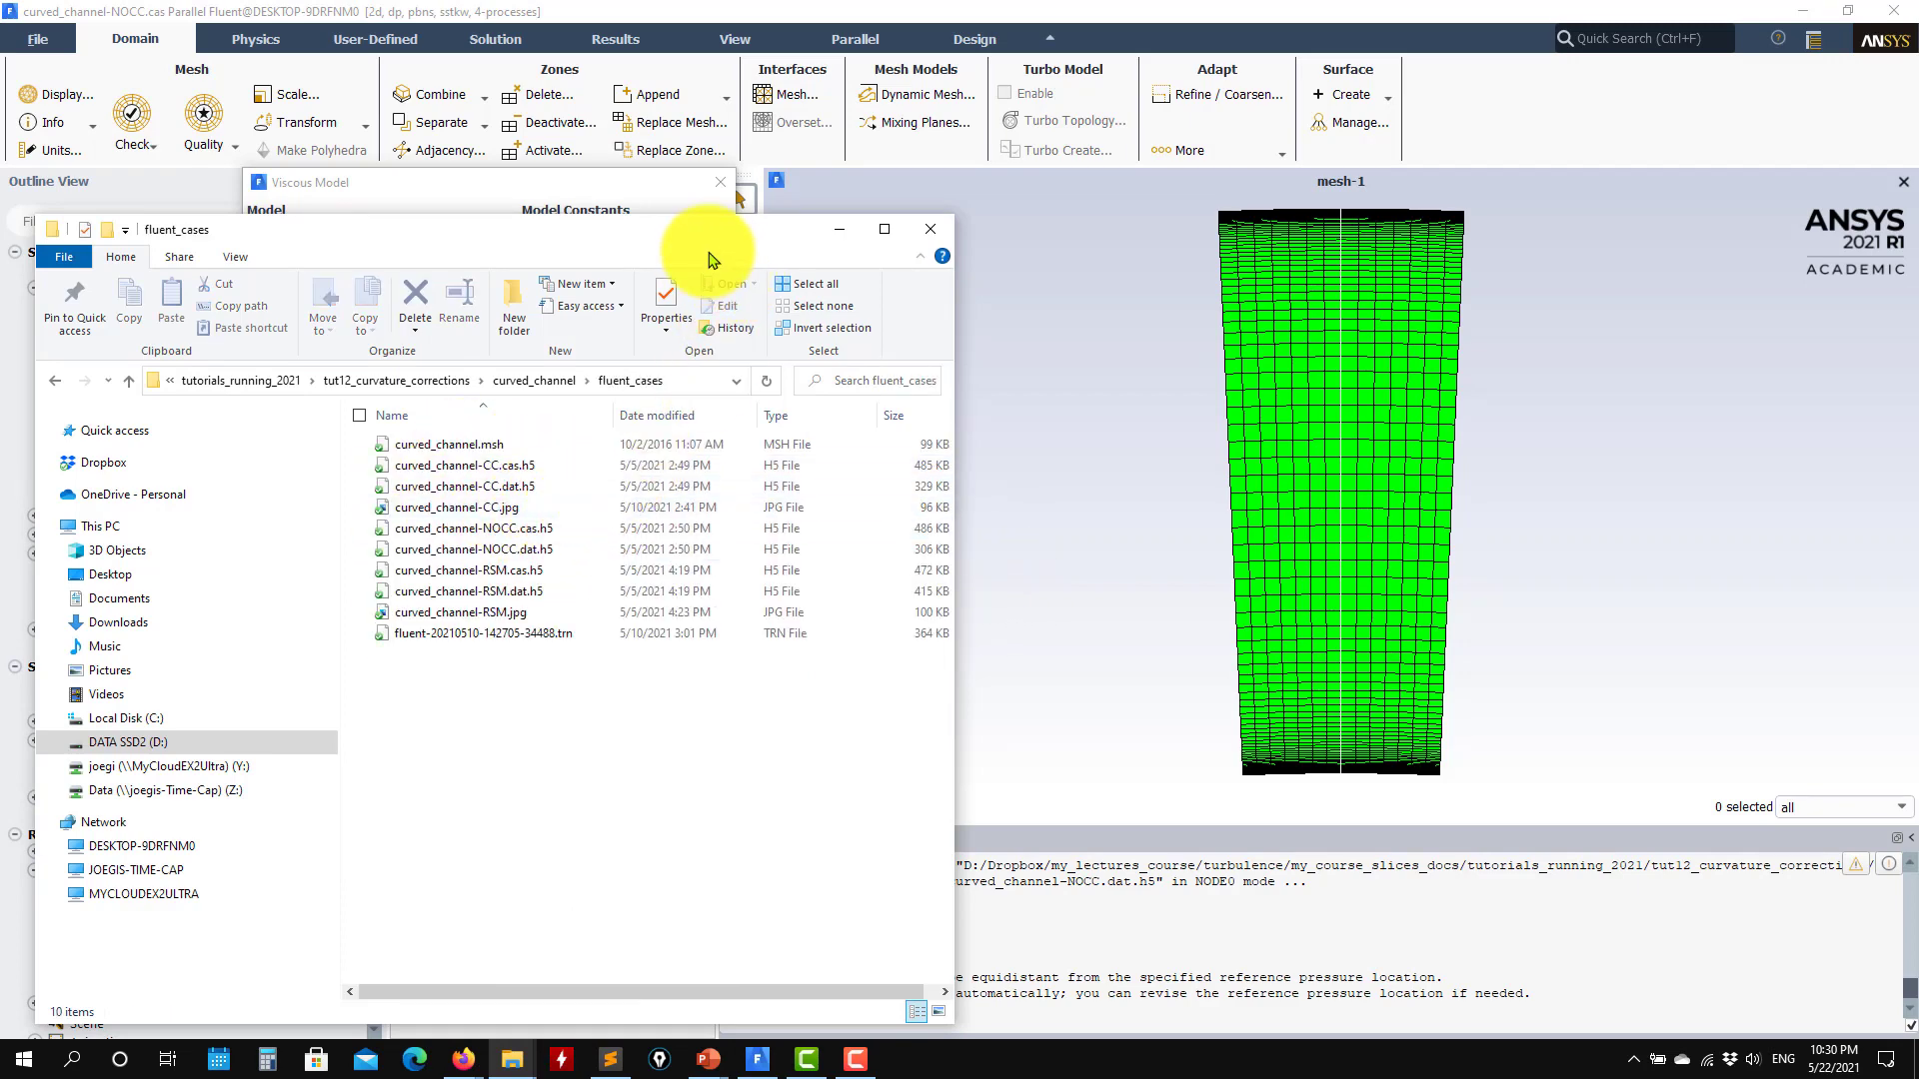
click(839, 229)
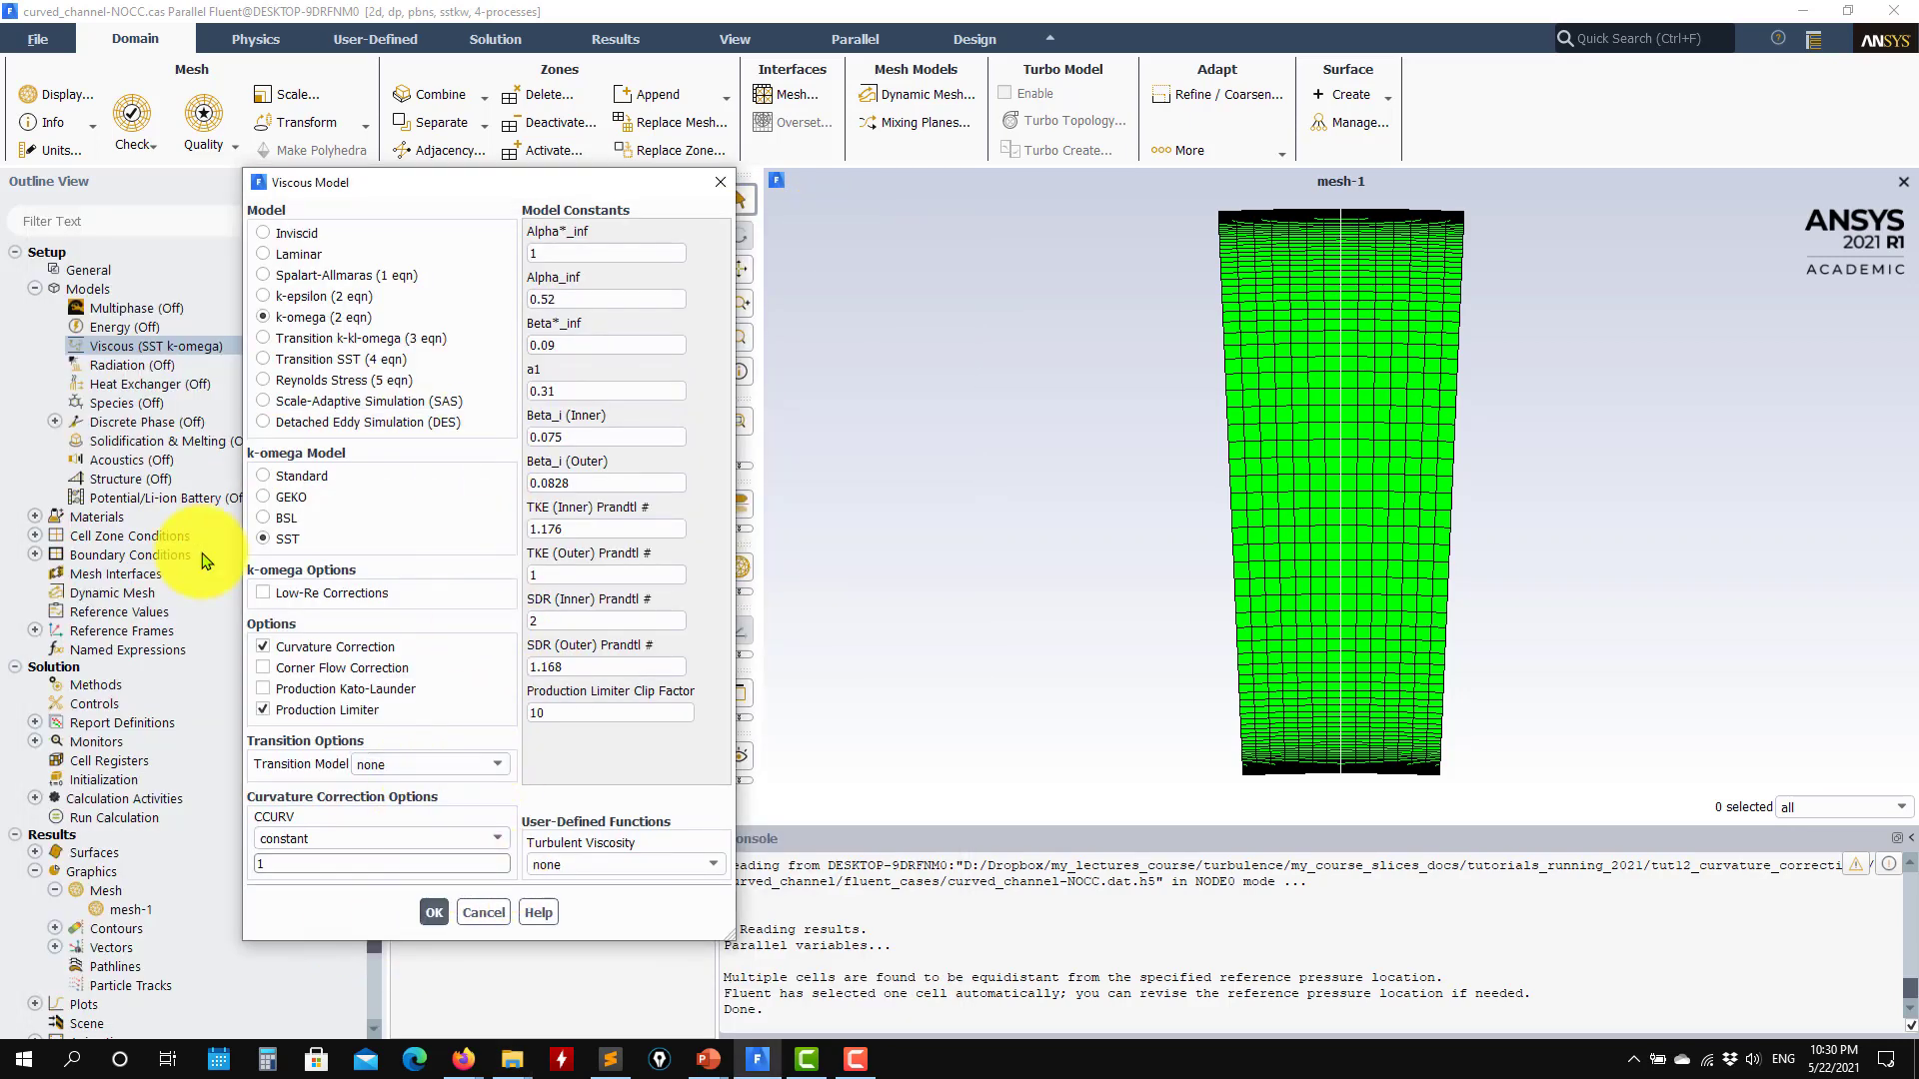
Step: Turn off curvature correction, compare its availability in the Spalart-Allmaras and k-omega models, and accept SST k-omega without it
click(308, 648)
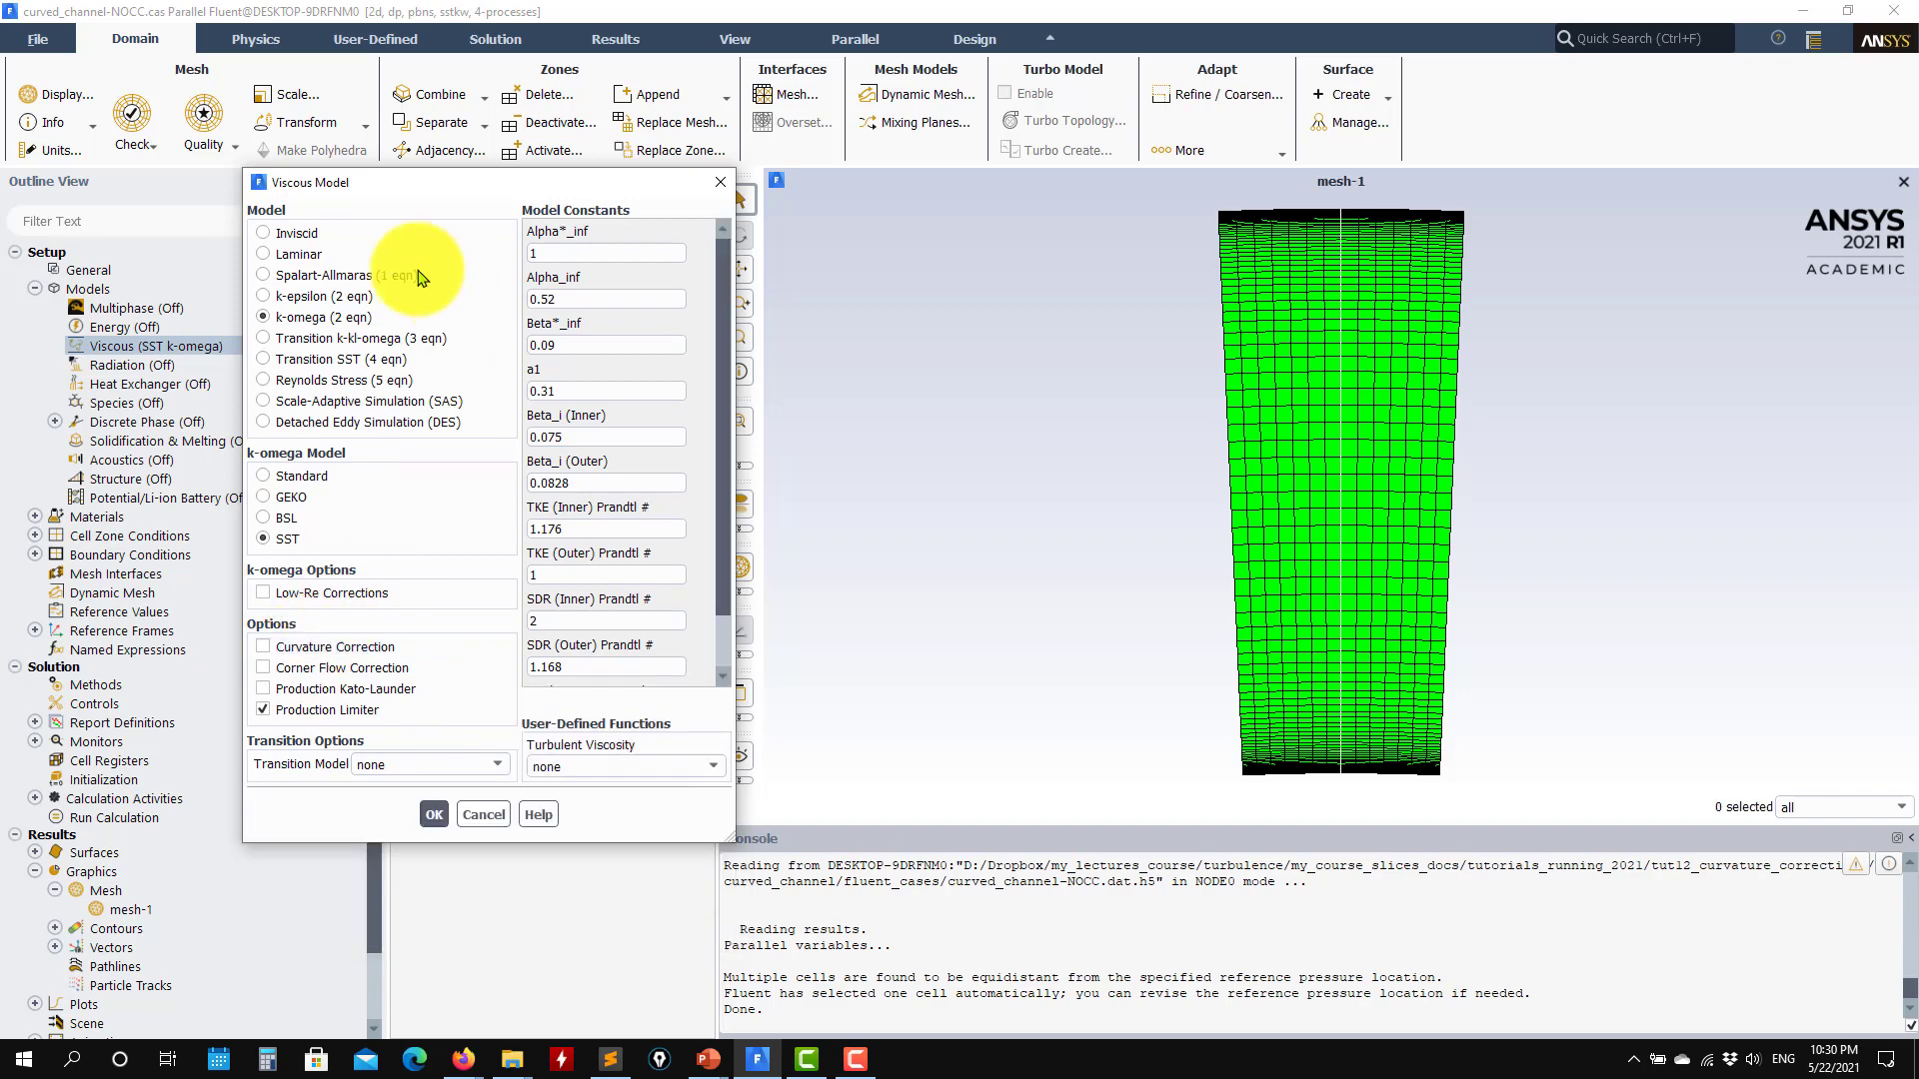
click(310, 292)
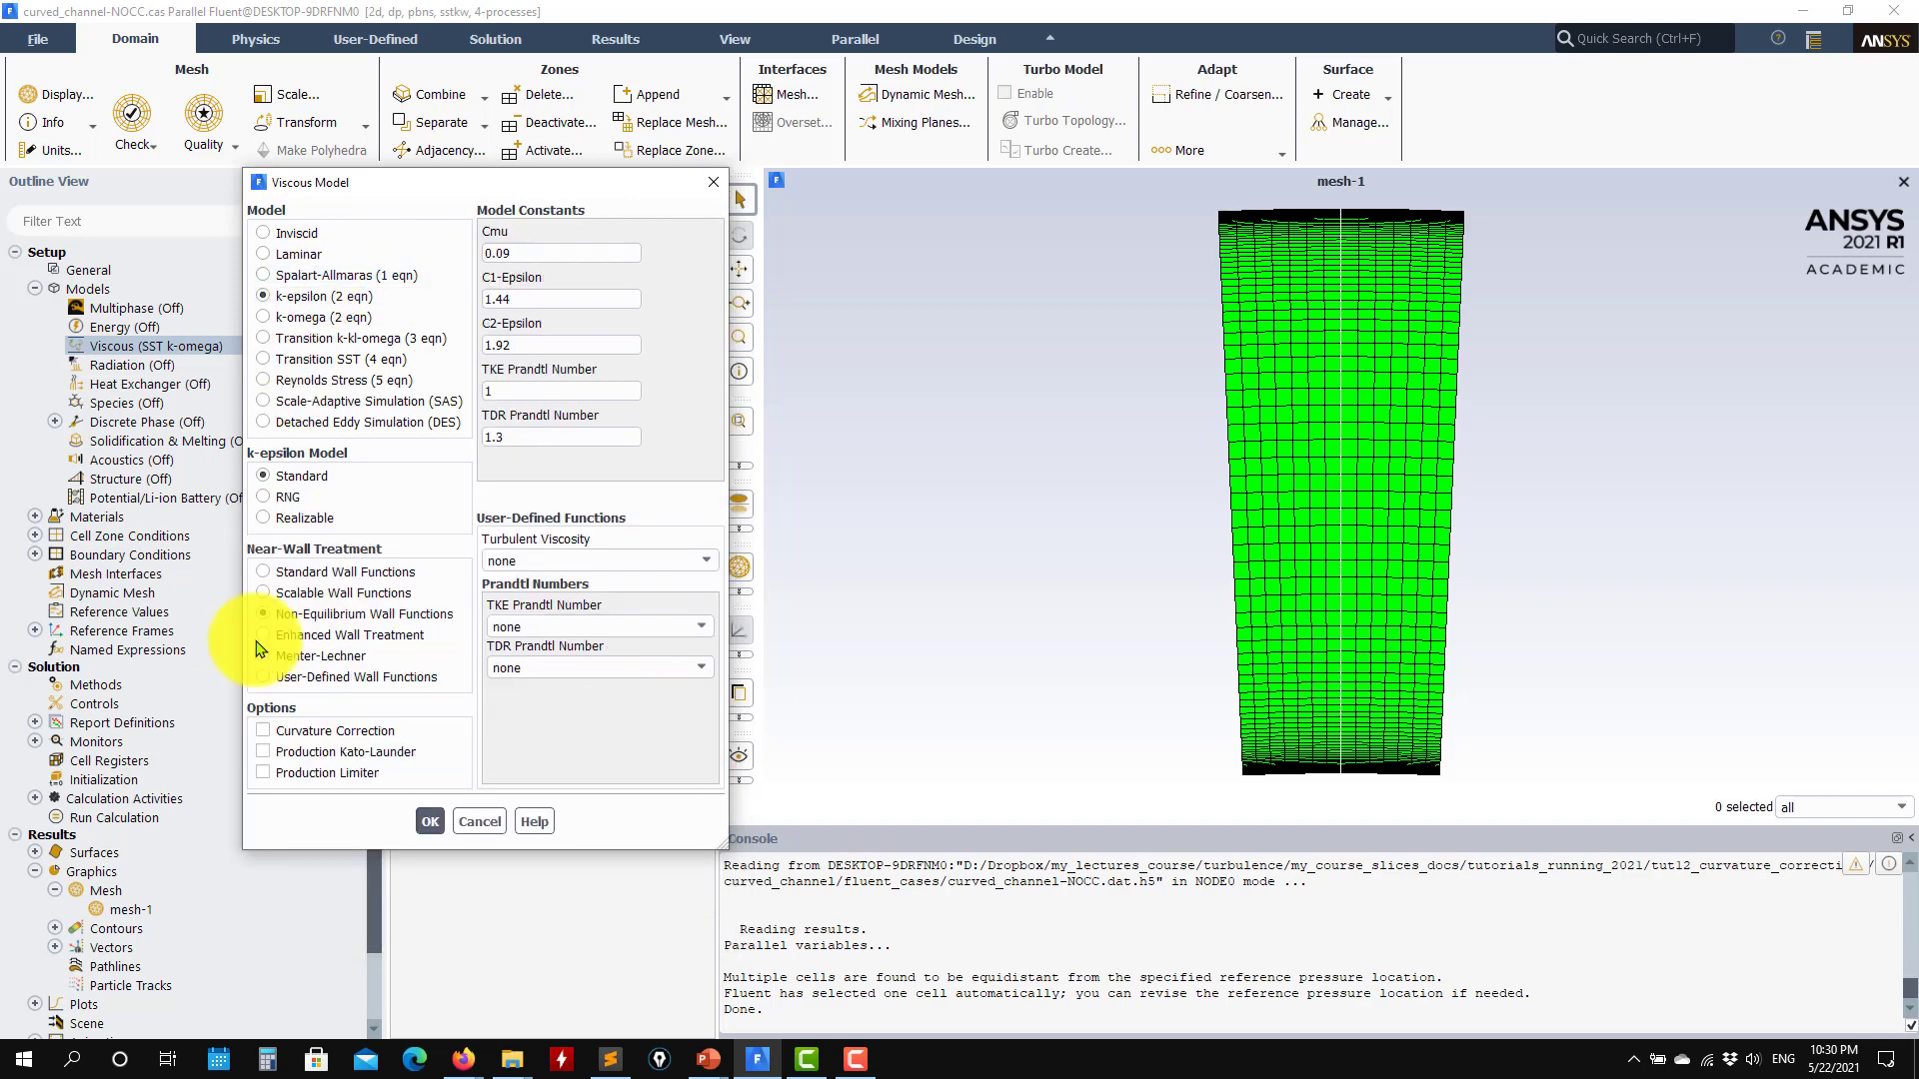
click(339, 318)
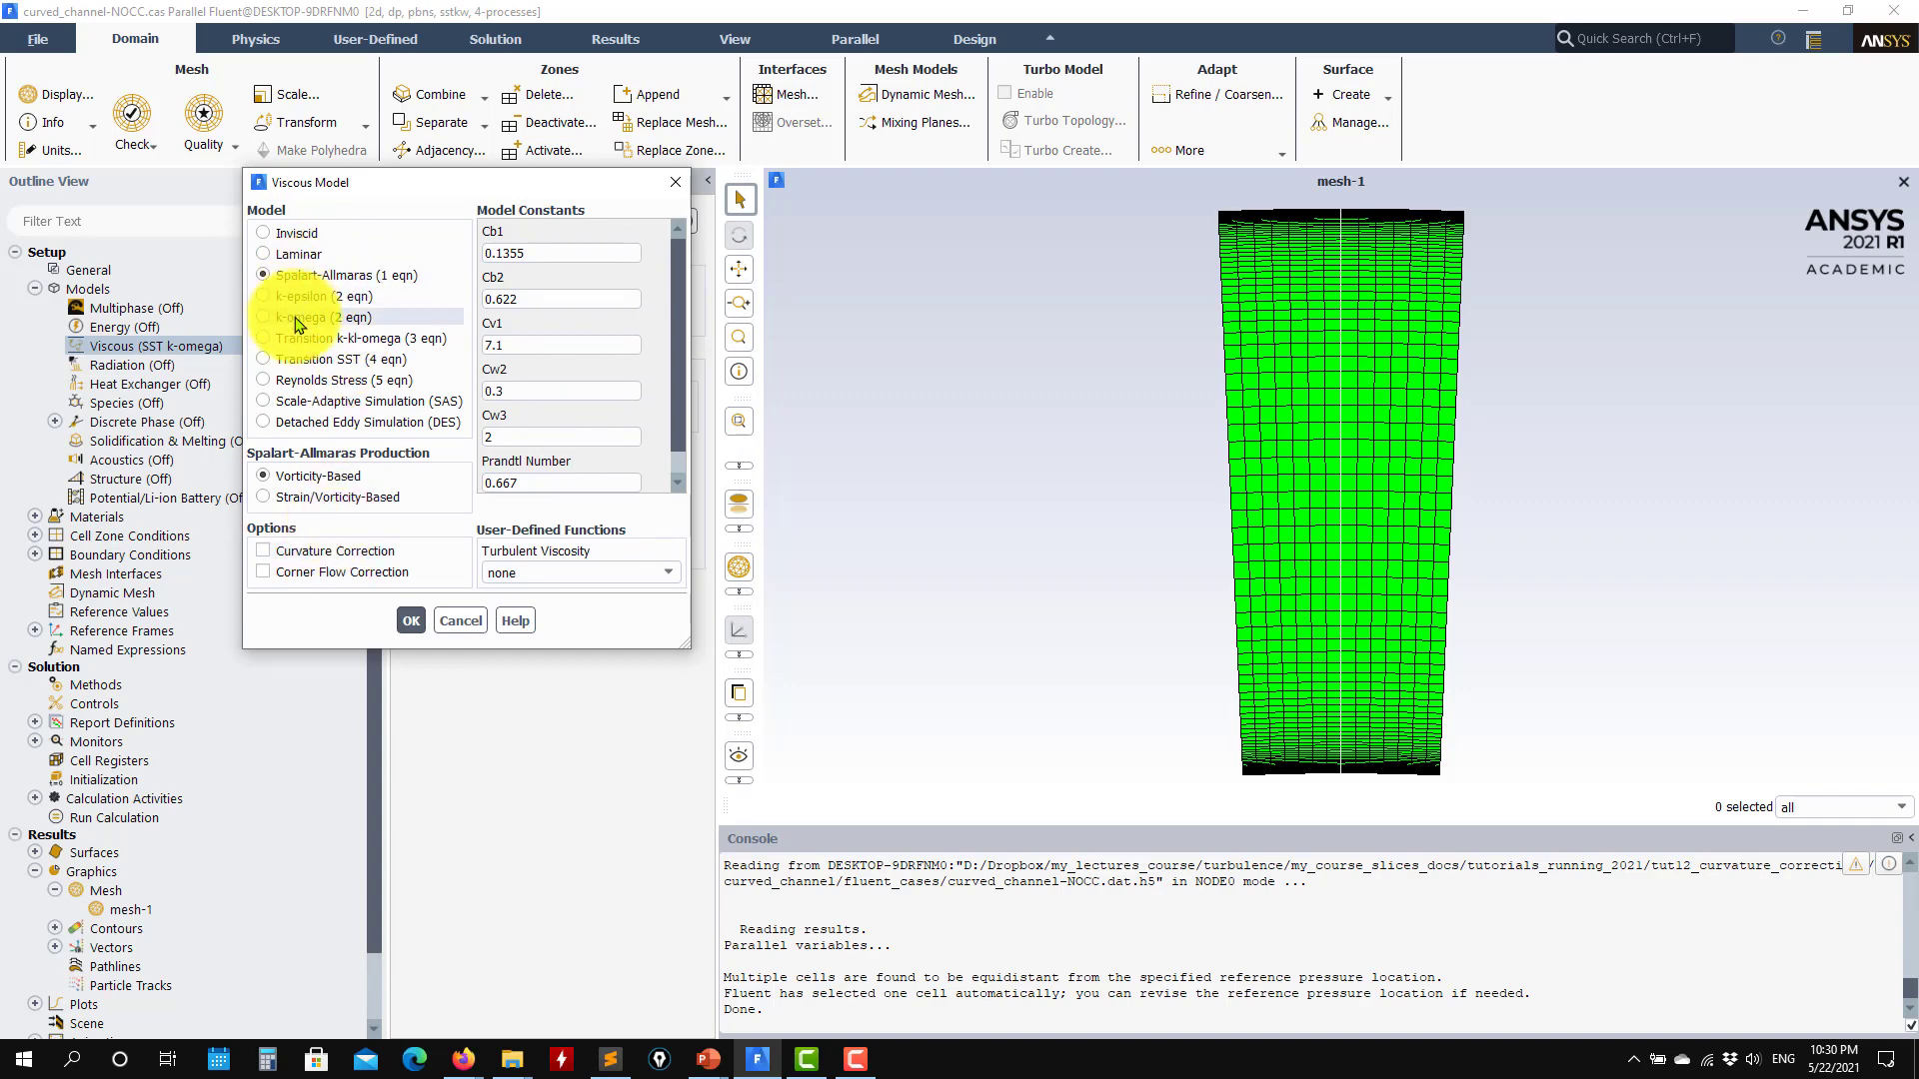
click(285, 647)
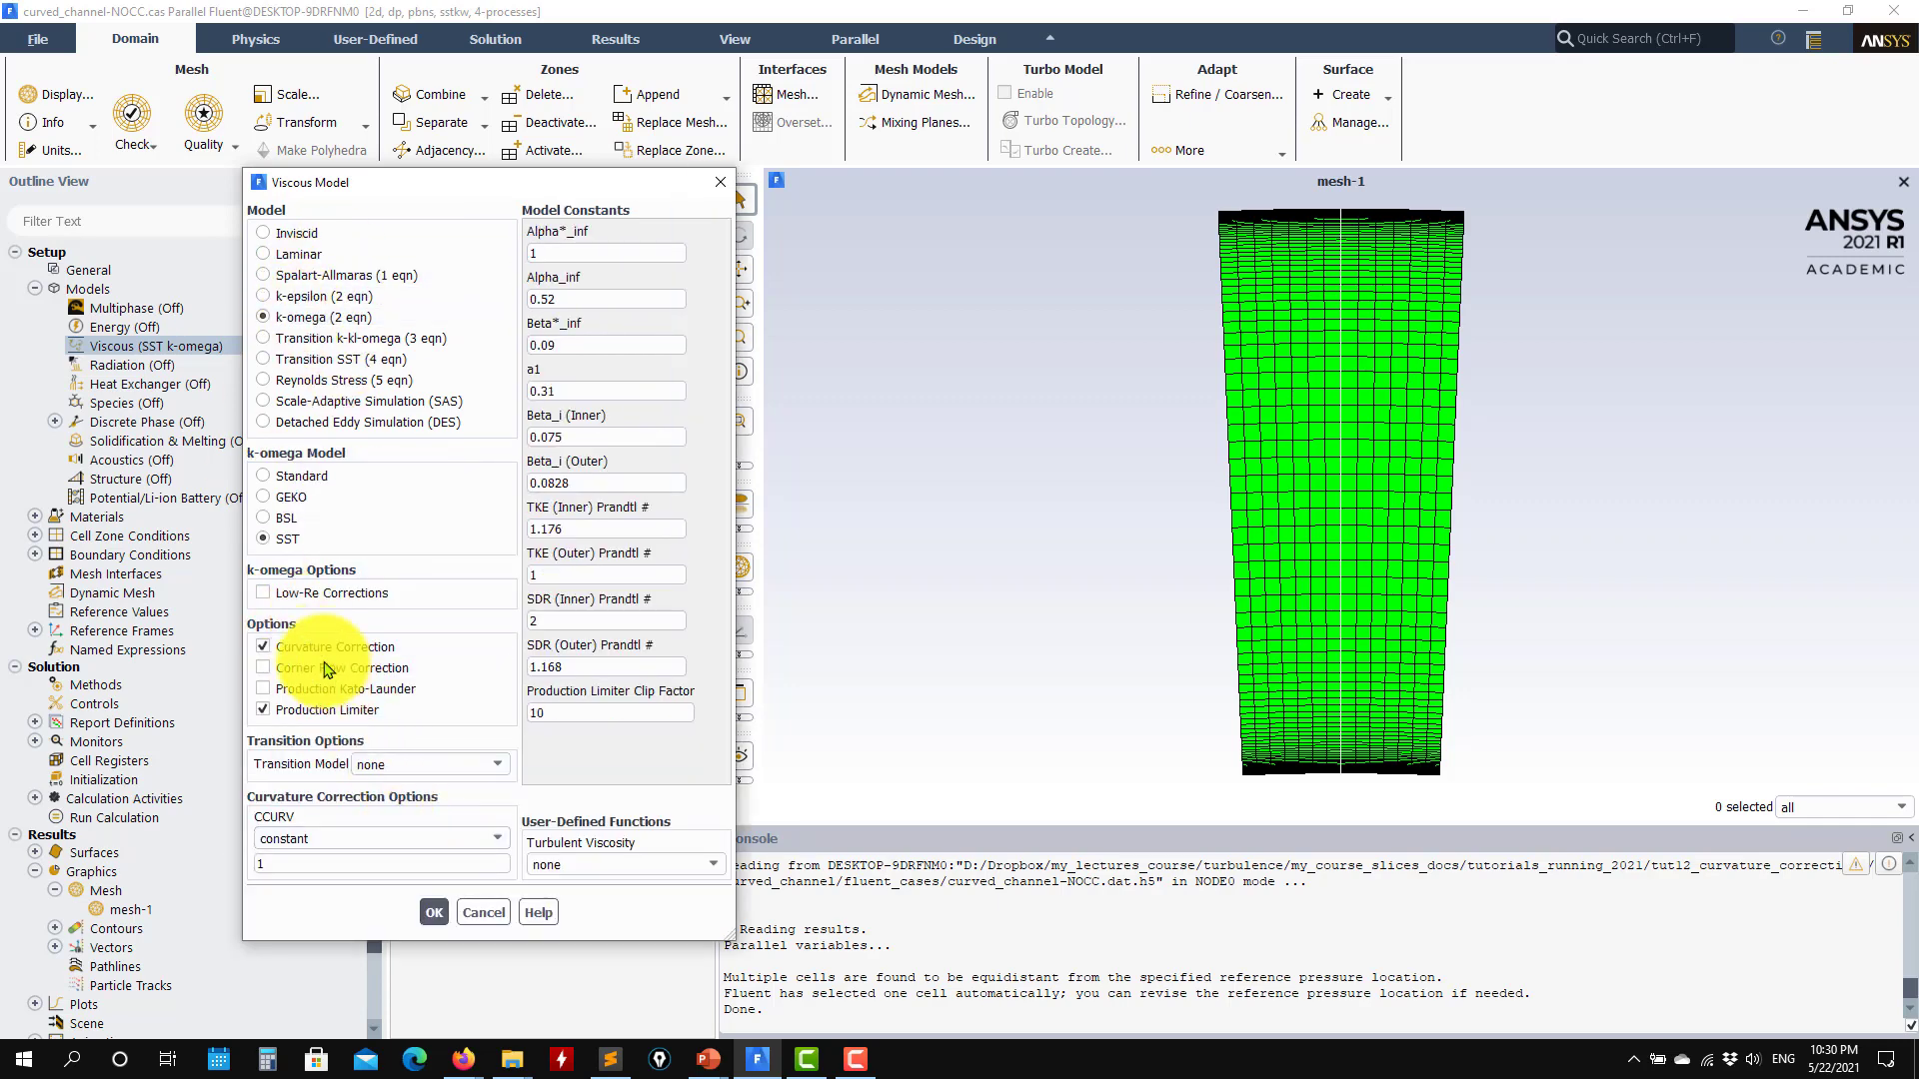
click(430, 811)
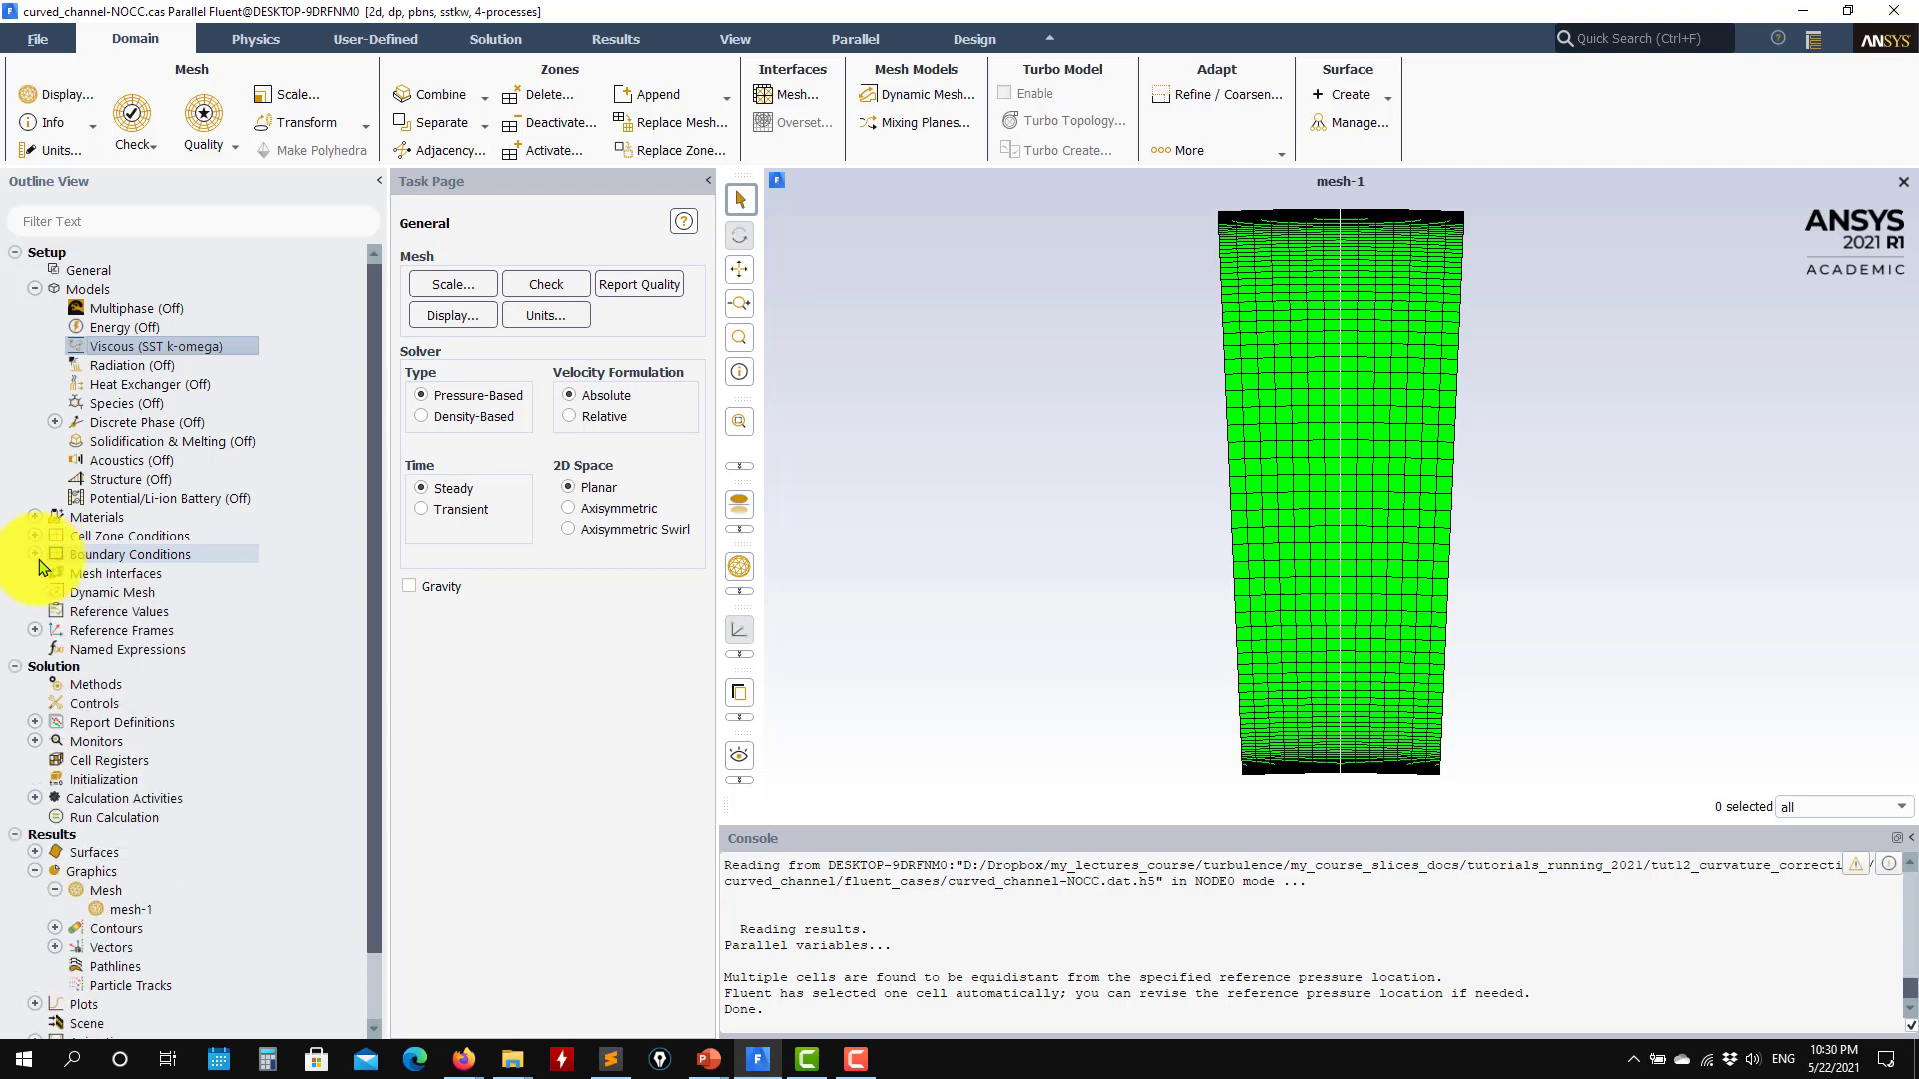
Step: Review the defined solution reports and the standard initialization values of the case
scroll(40, 566, down, 2)
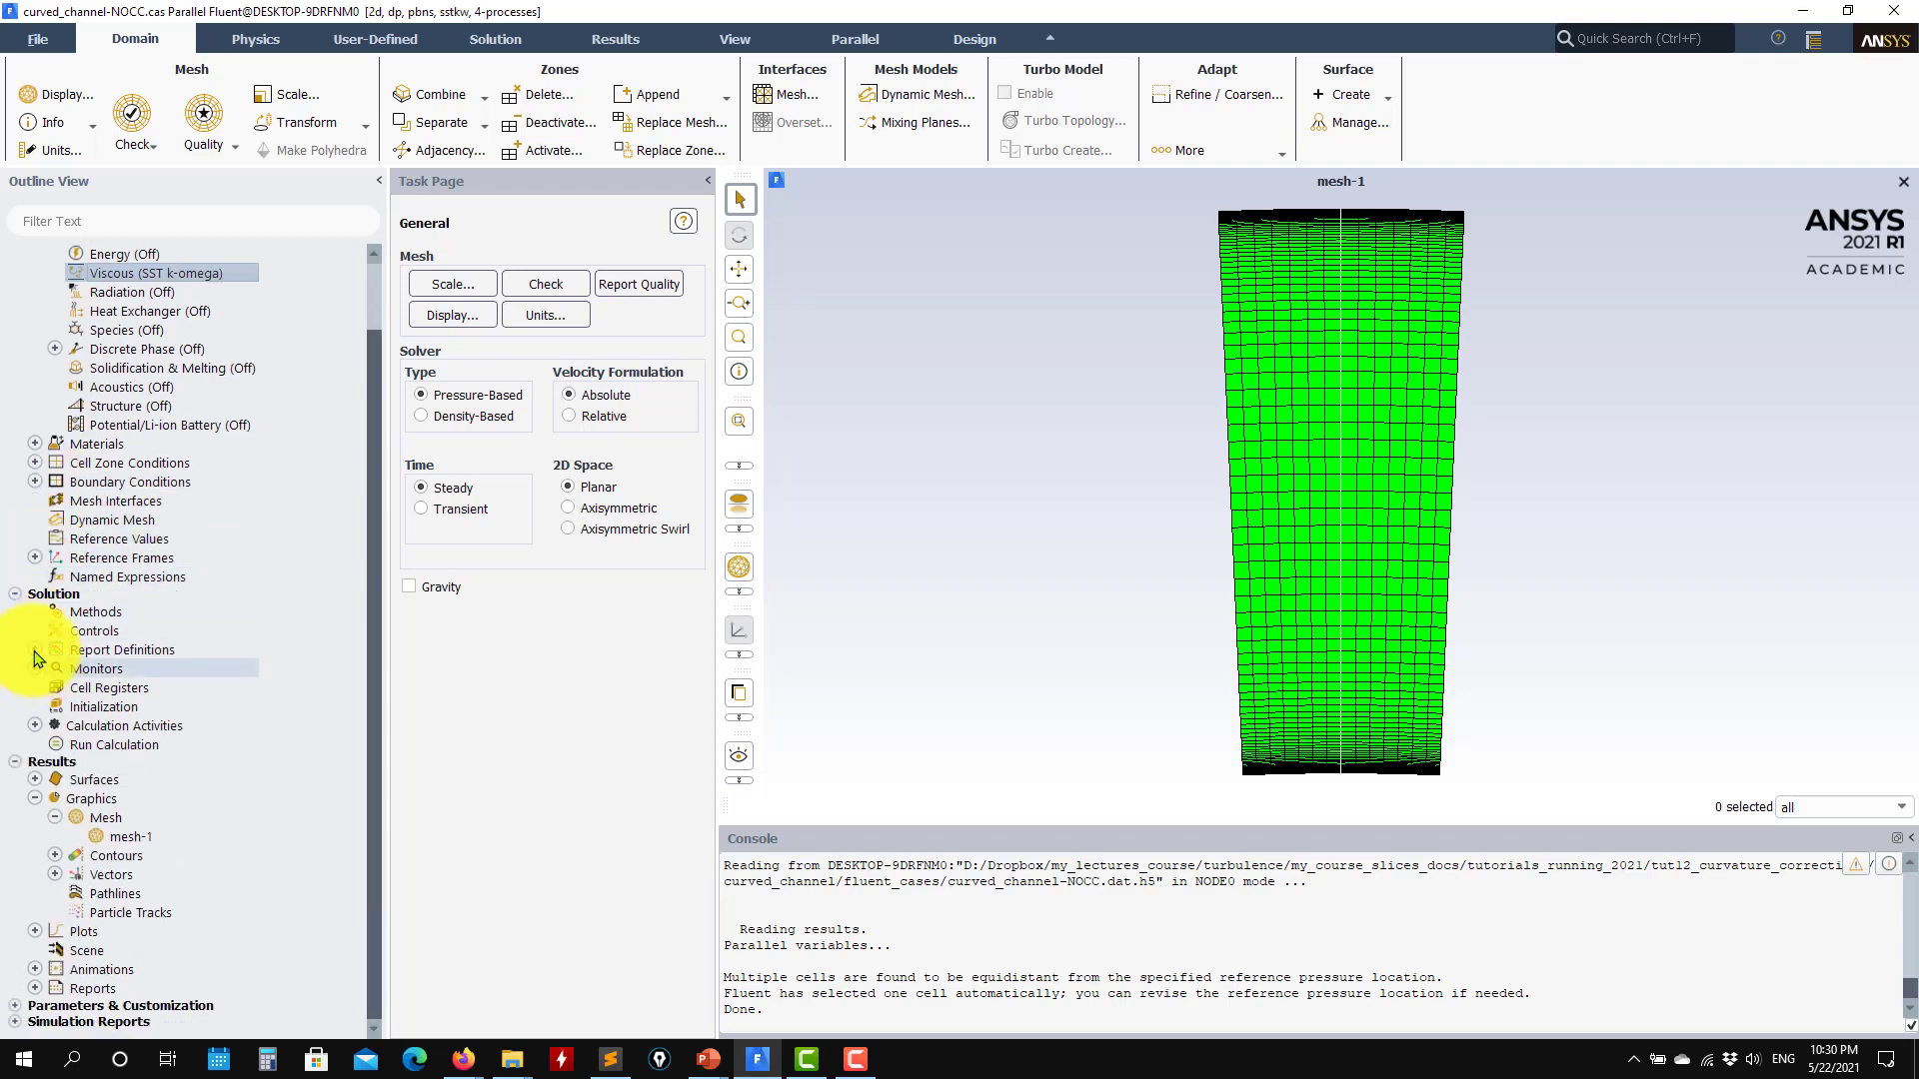
click(35, 649)
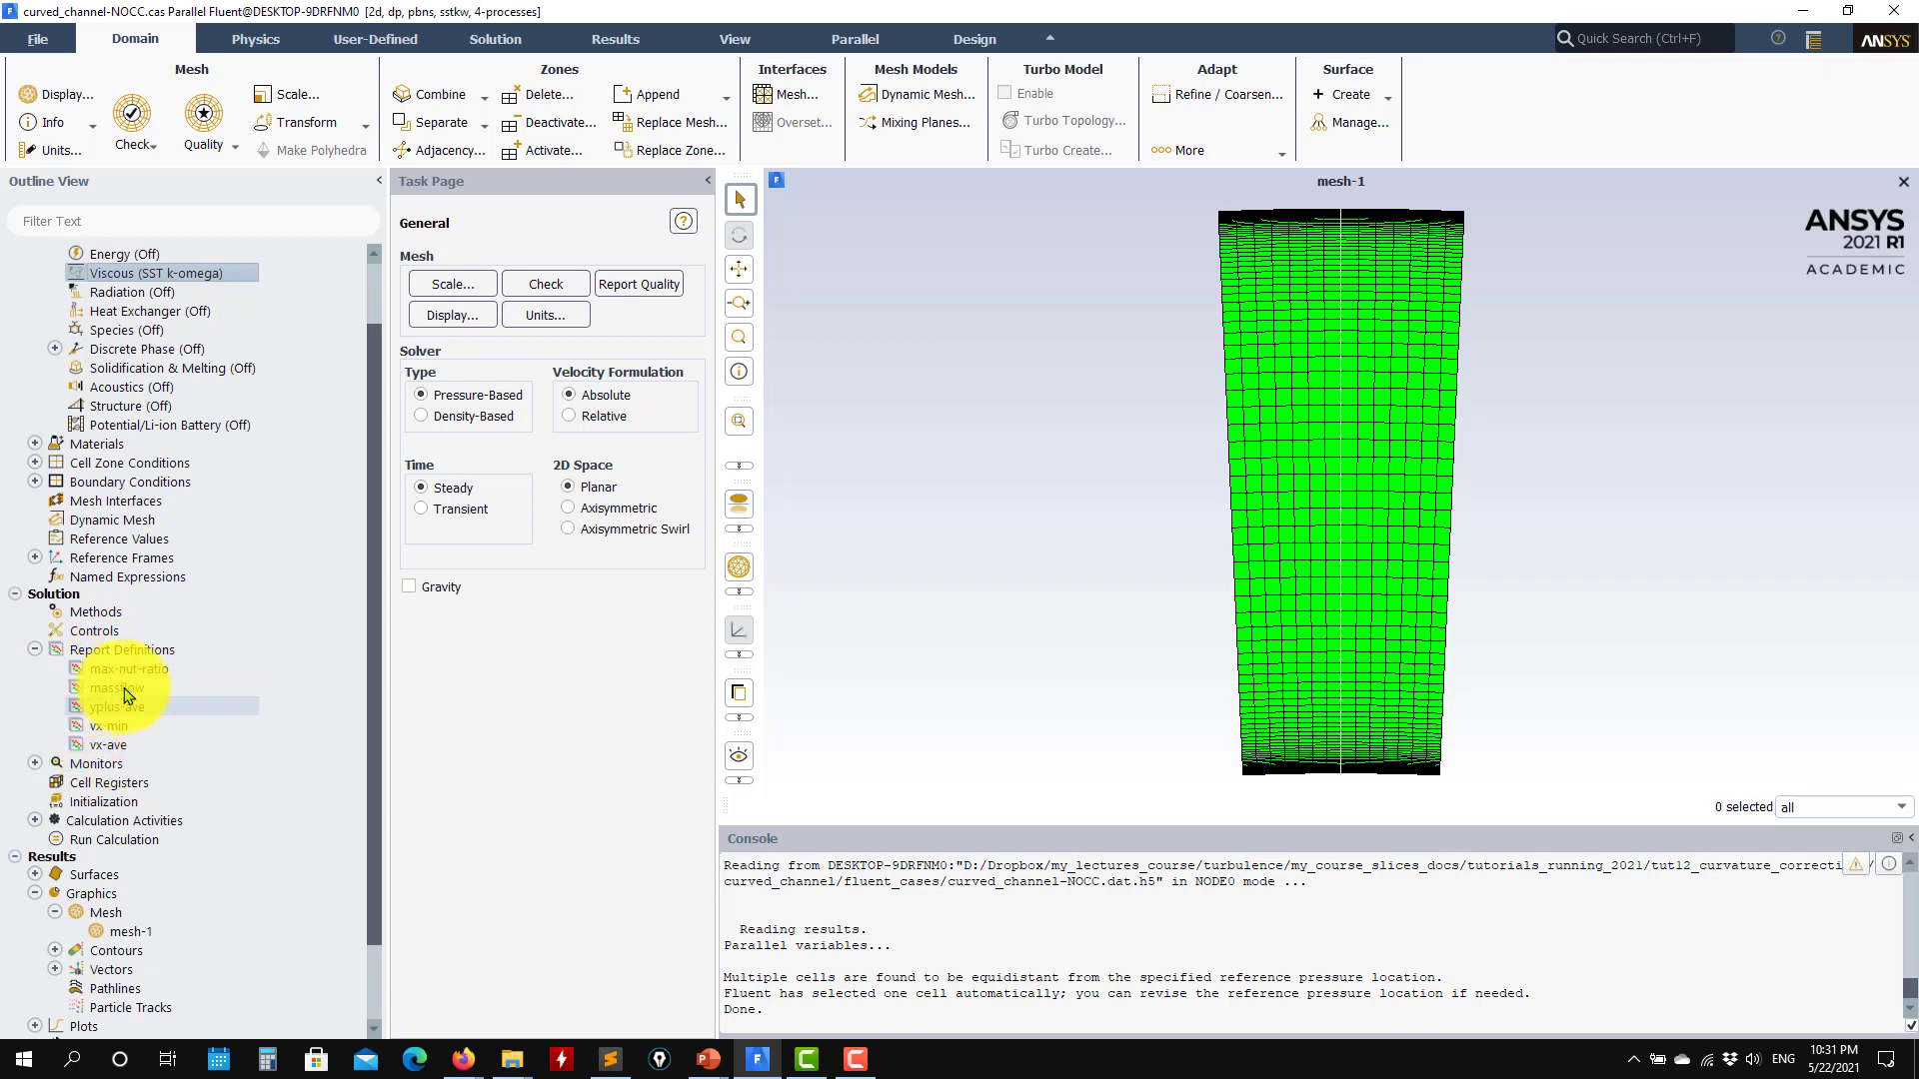
click(35, 650)
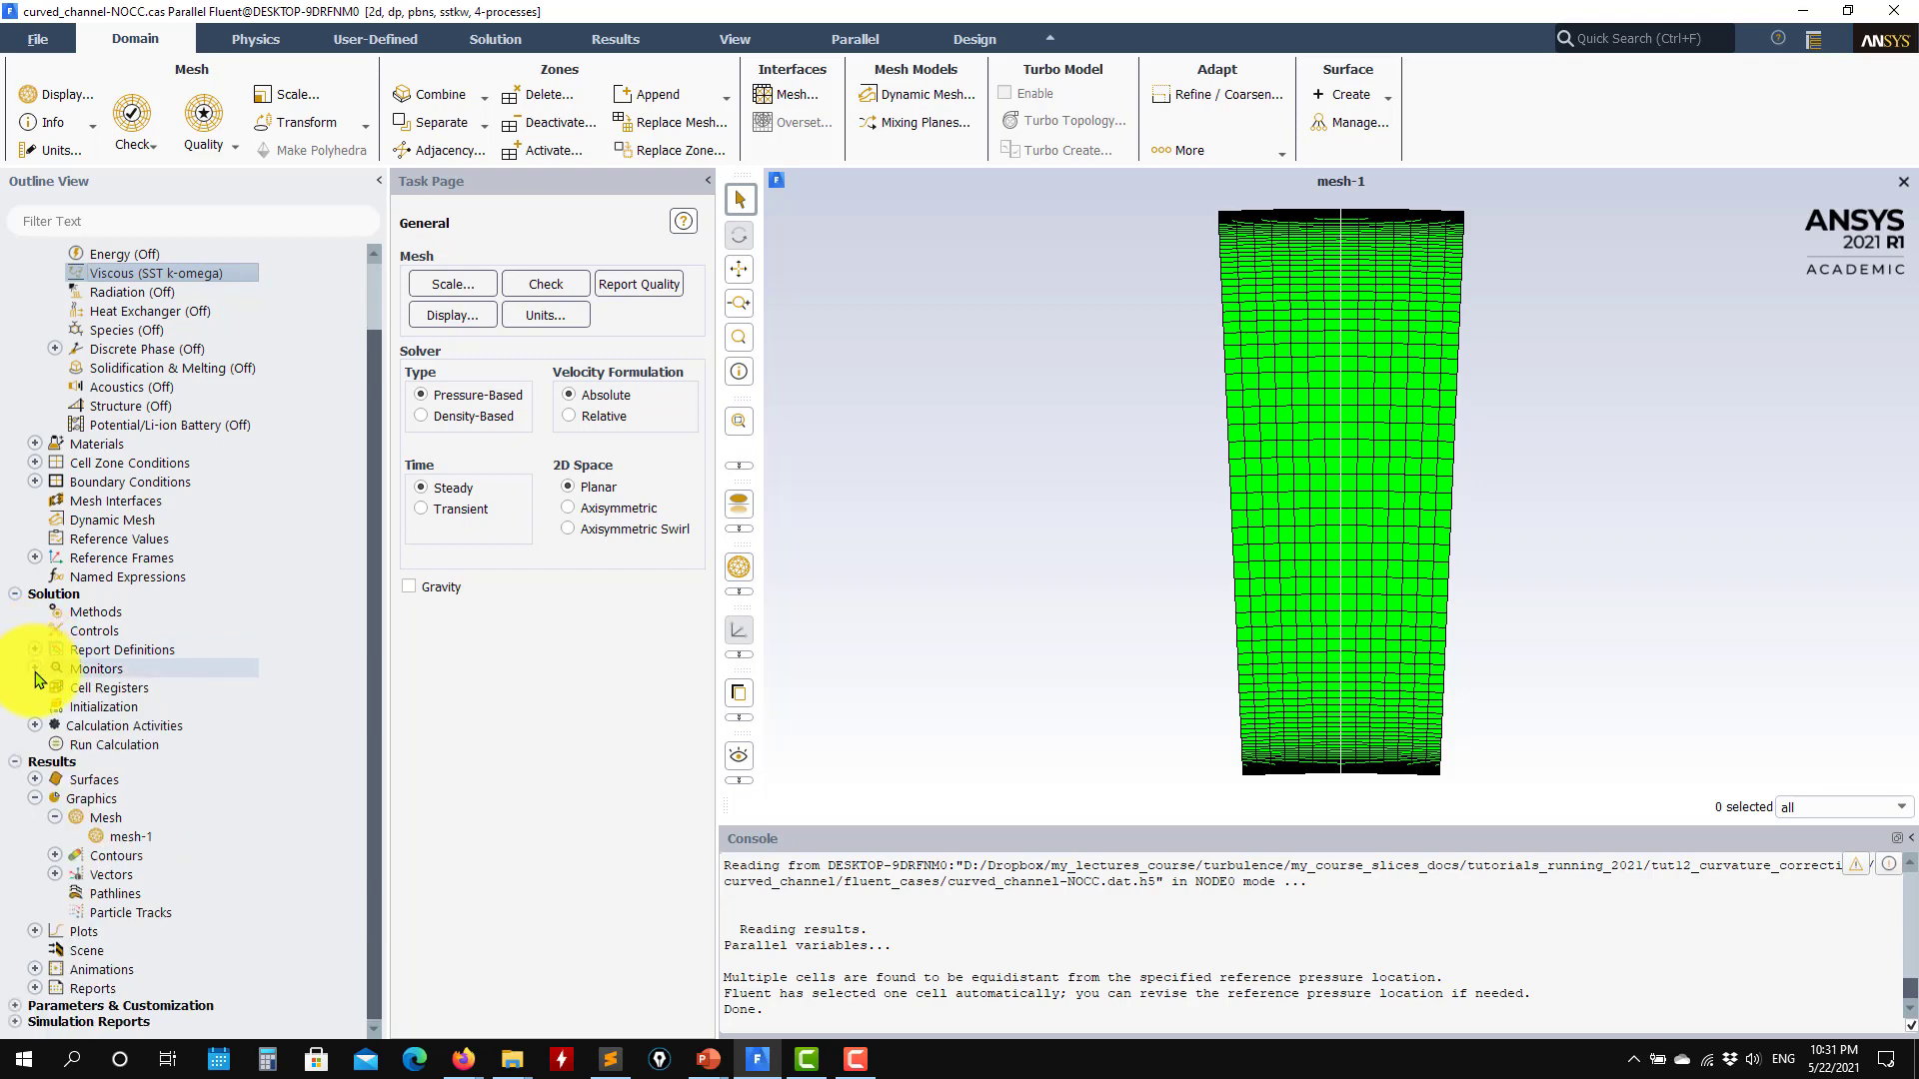
double_click(102, 707)
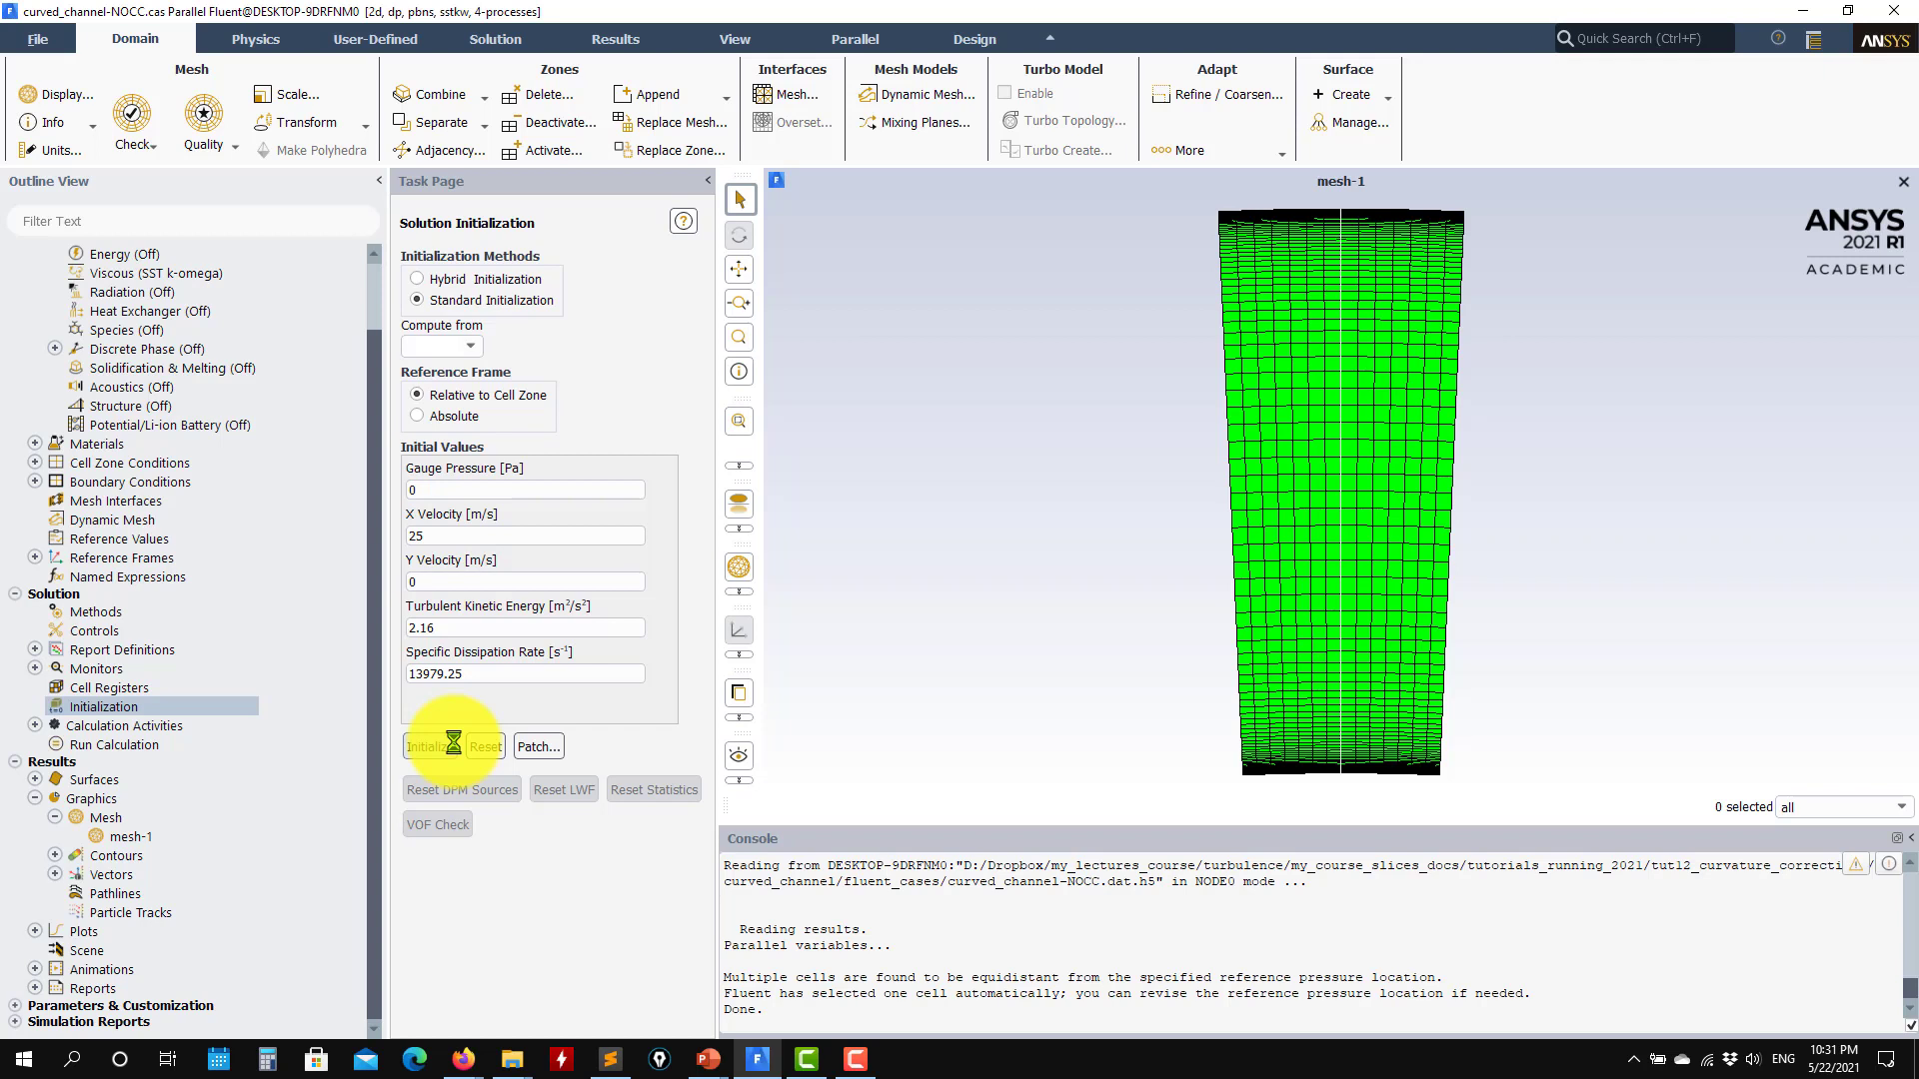
click(35, 650)
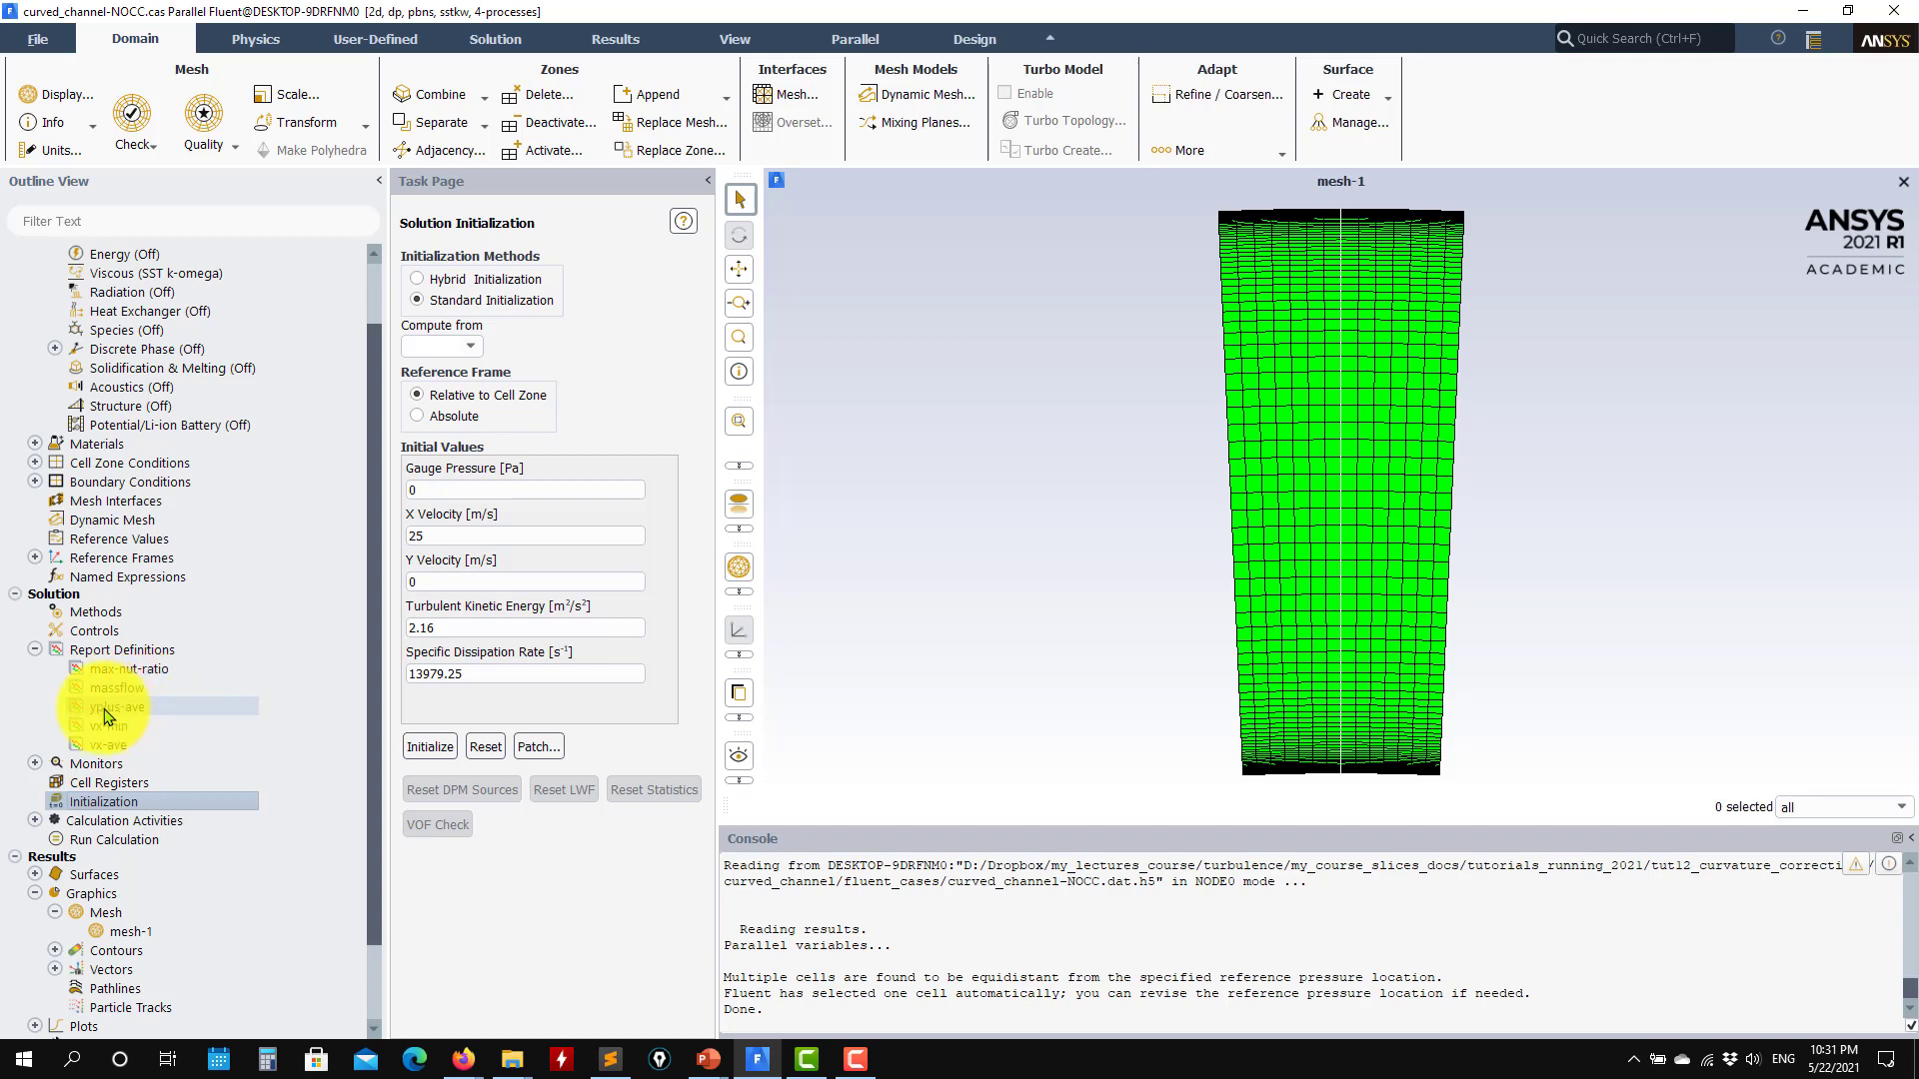
Step: Start the steady calculation with 2000 iterations and a time scale factor of 5
click(125, 846)
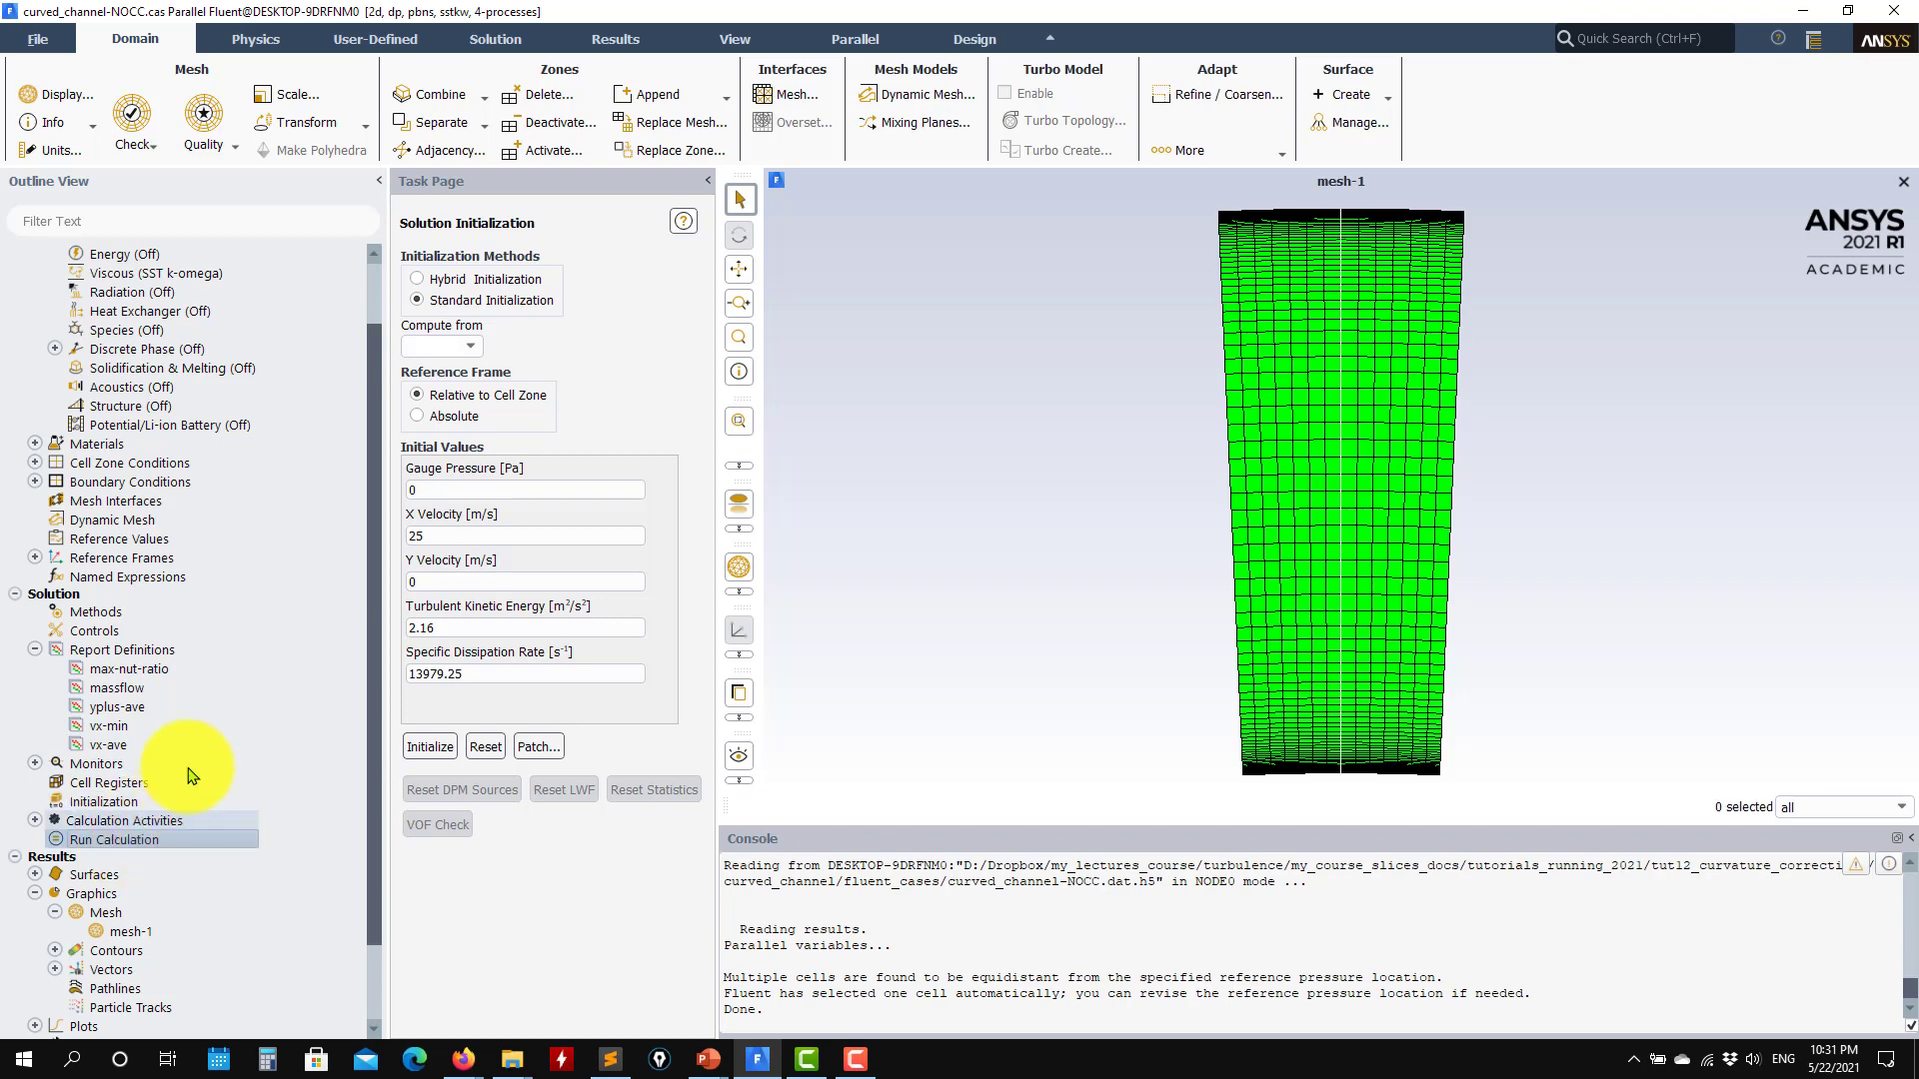
scroll(124, 848, up, 2)
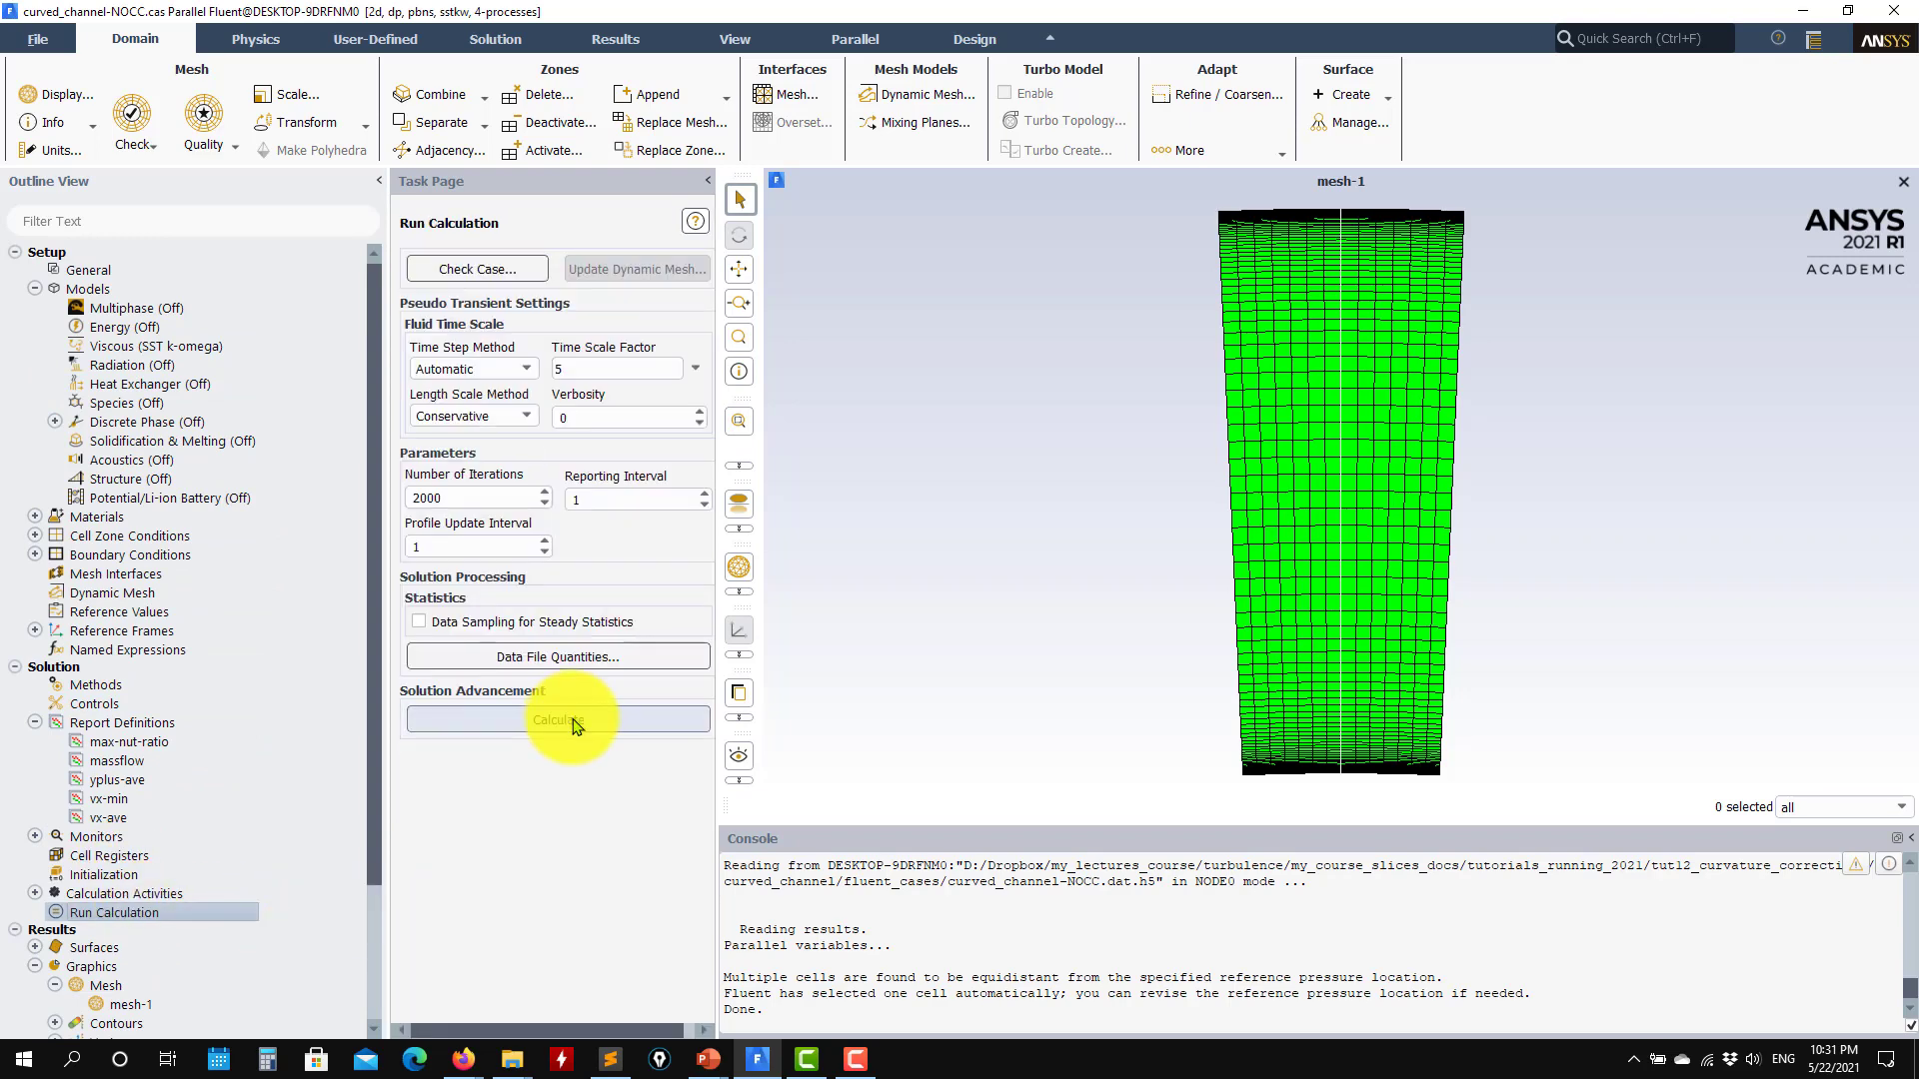
click(574, 724)
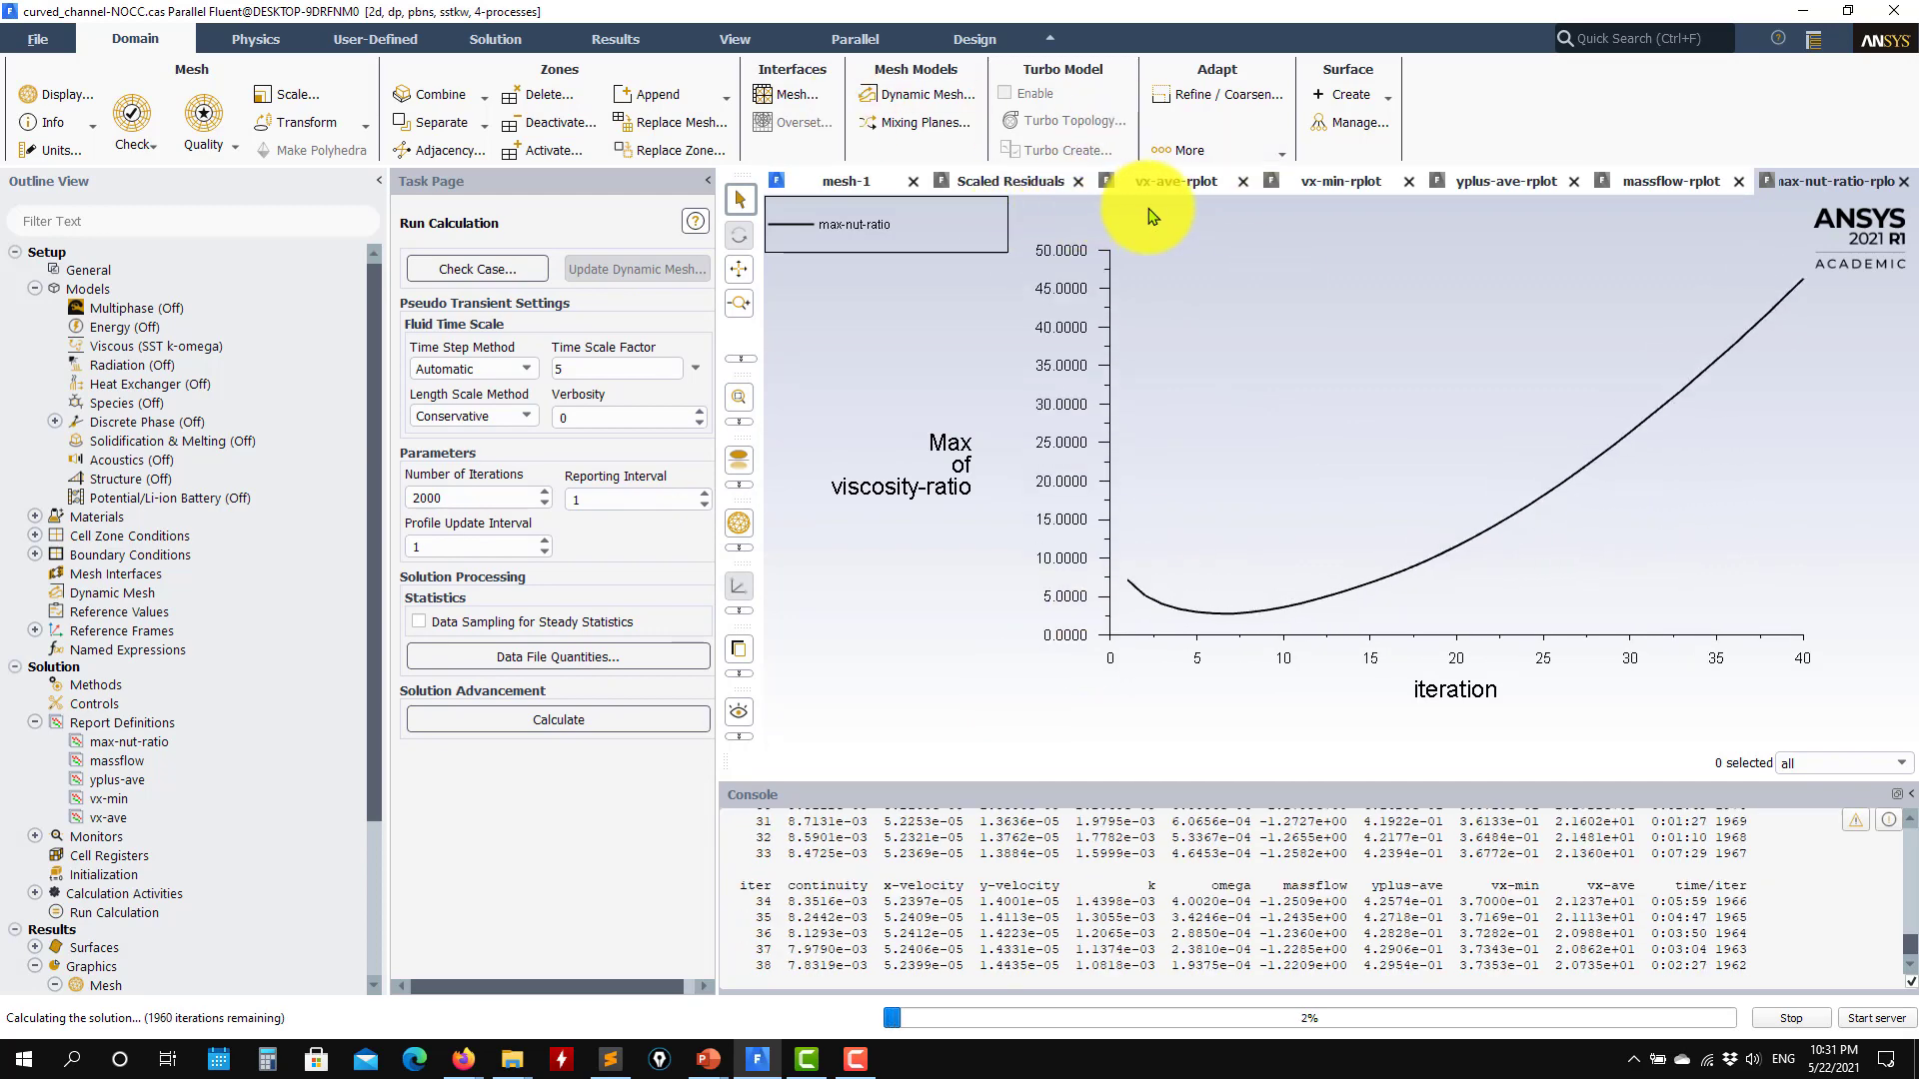
Step: Inspect the velocity, yplus, mass flow, viscosity ratio and scaled residual plots while solving, and stop the calculation
click(1176, 184)
click(1344, 185)
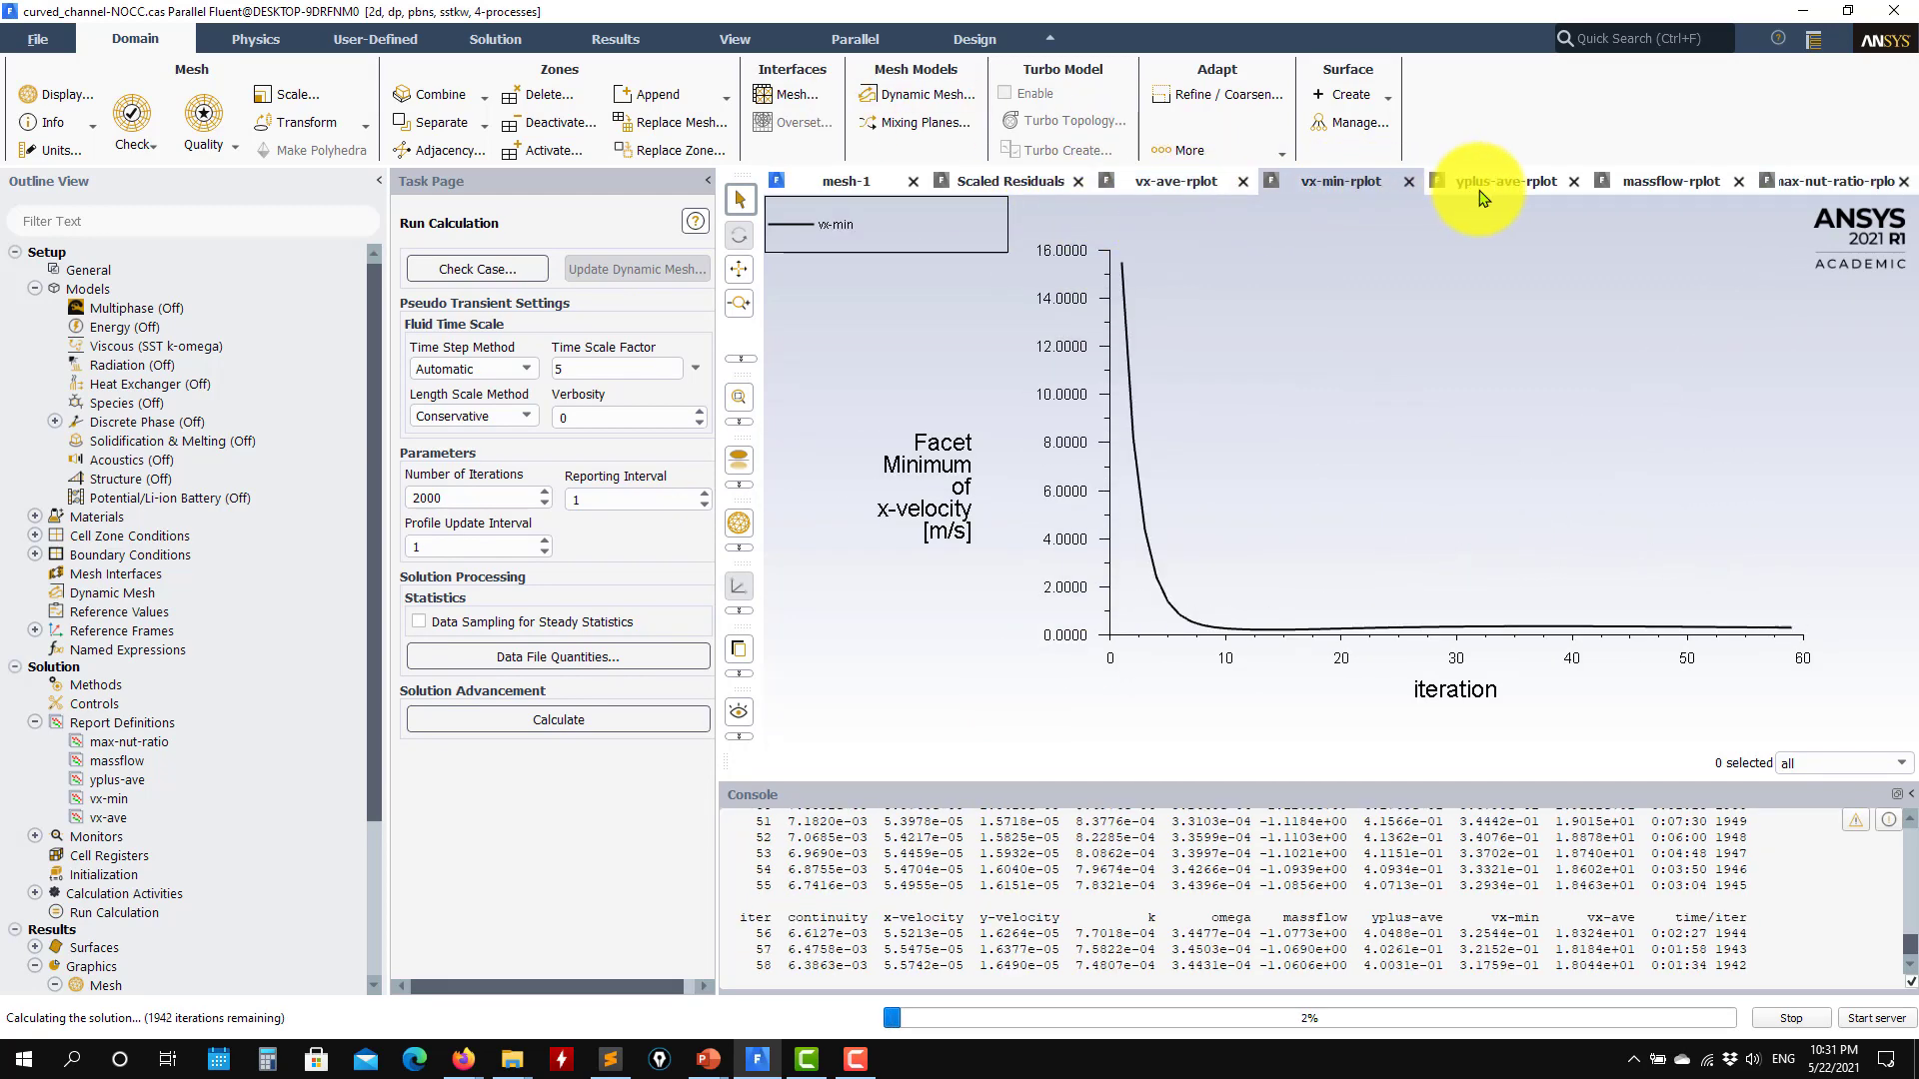
click(1499, 185)
click(1681, 184)
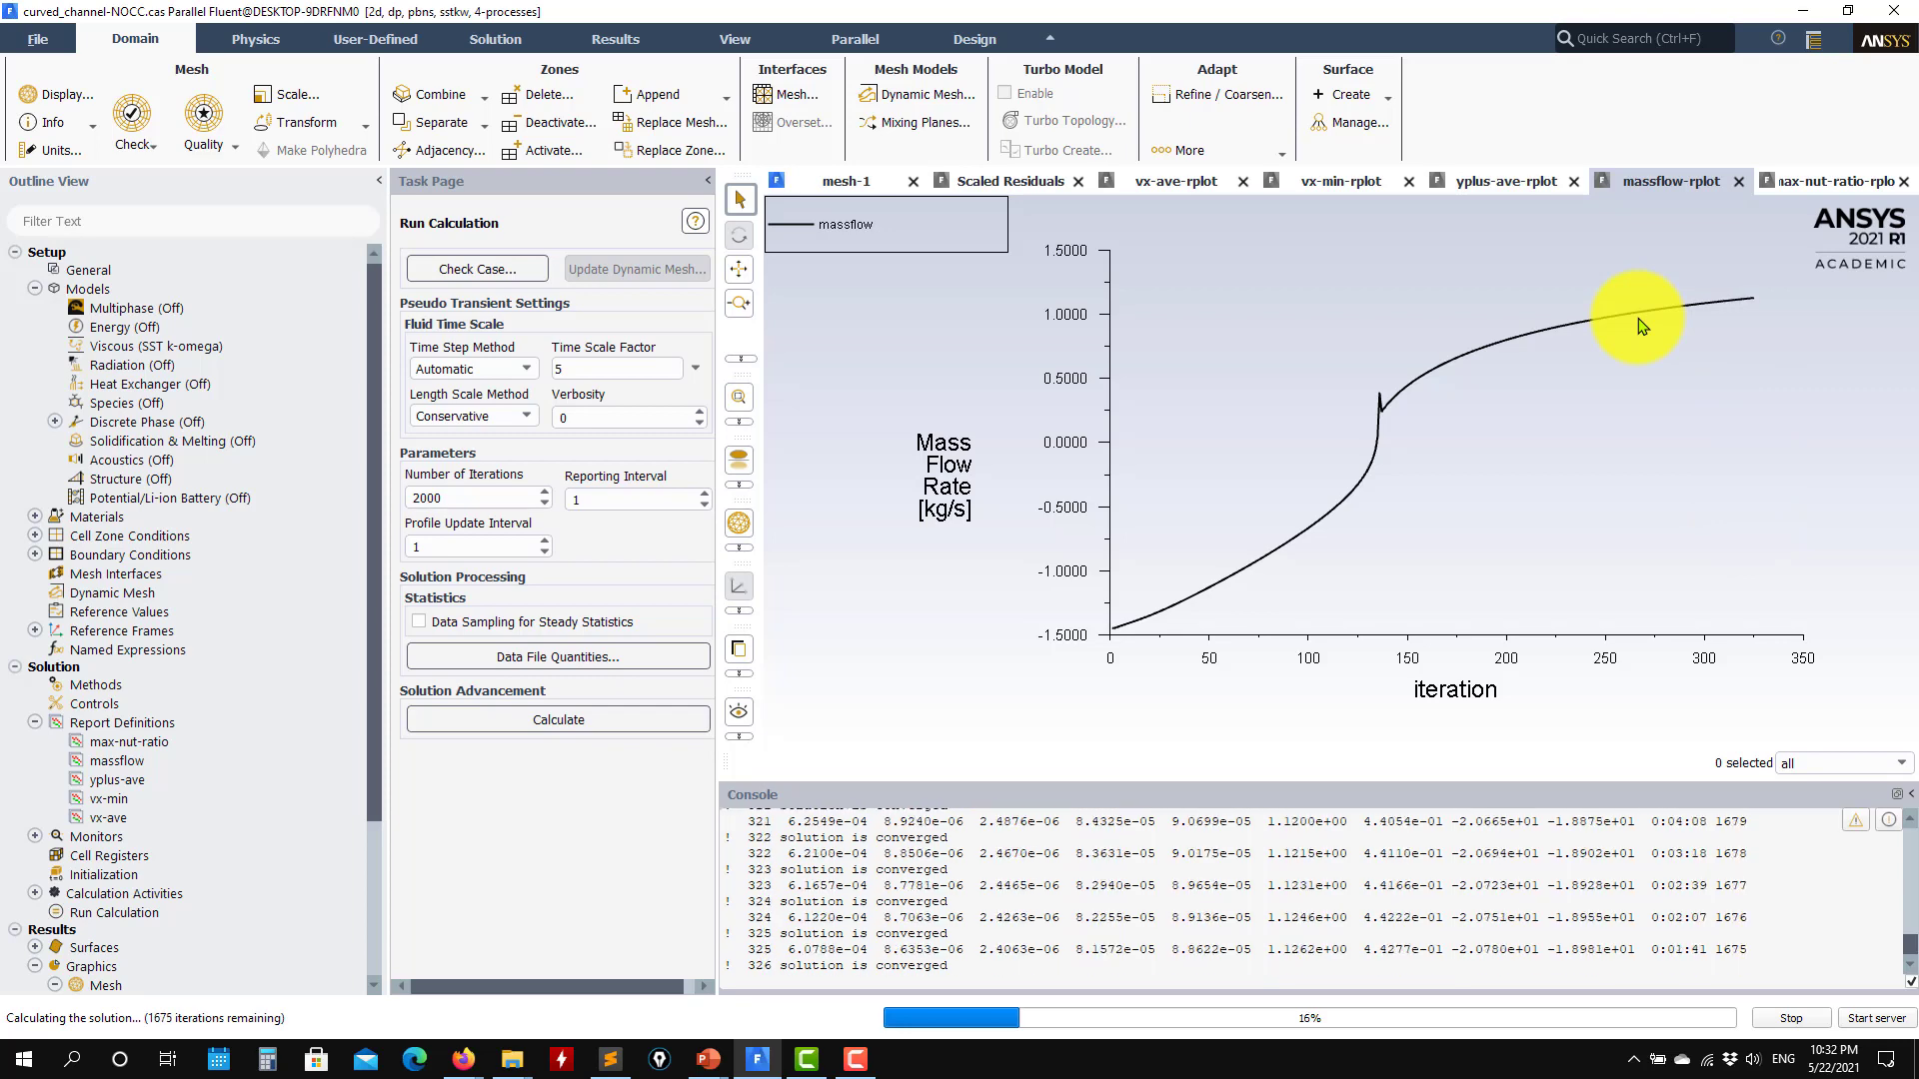
click(1847, 181)
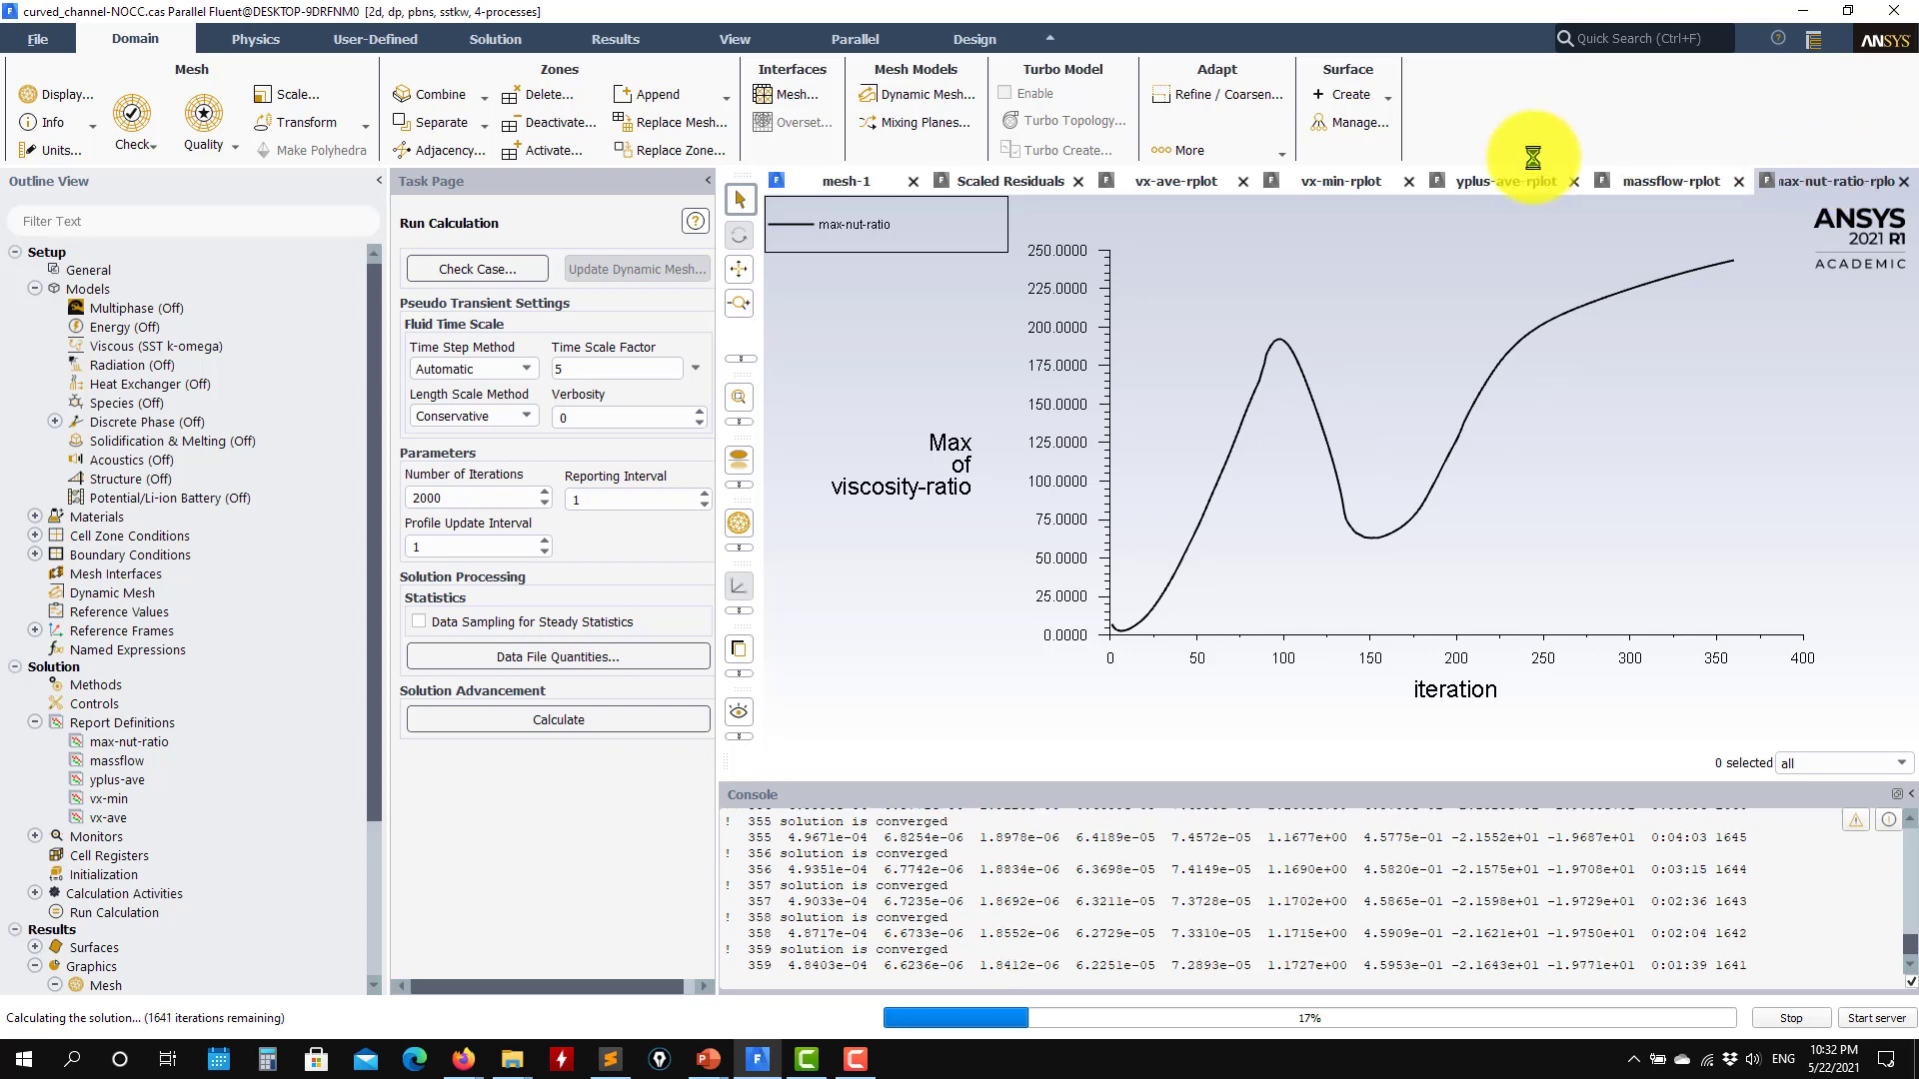
click(1335, 182)
click(1179, 184)
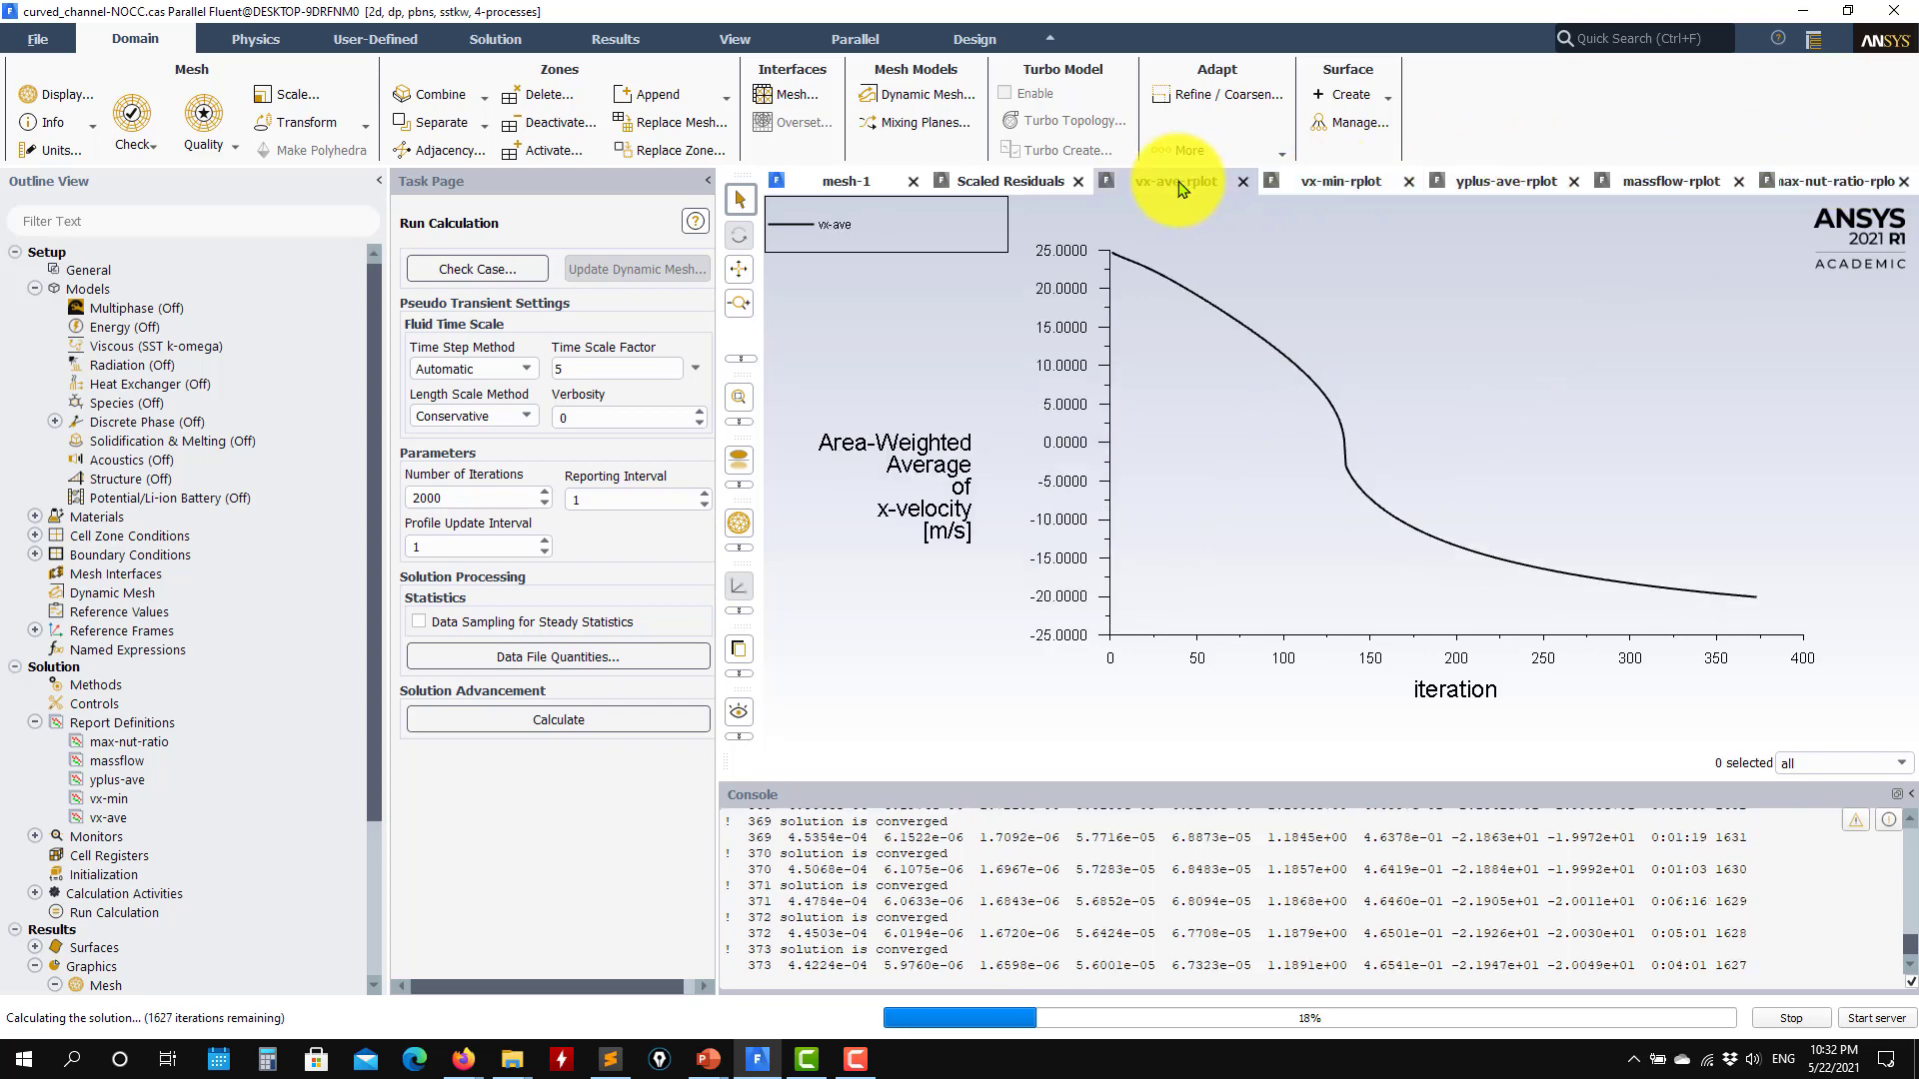
click(1011, 181)
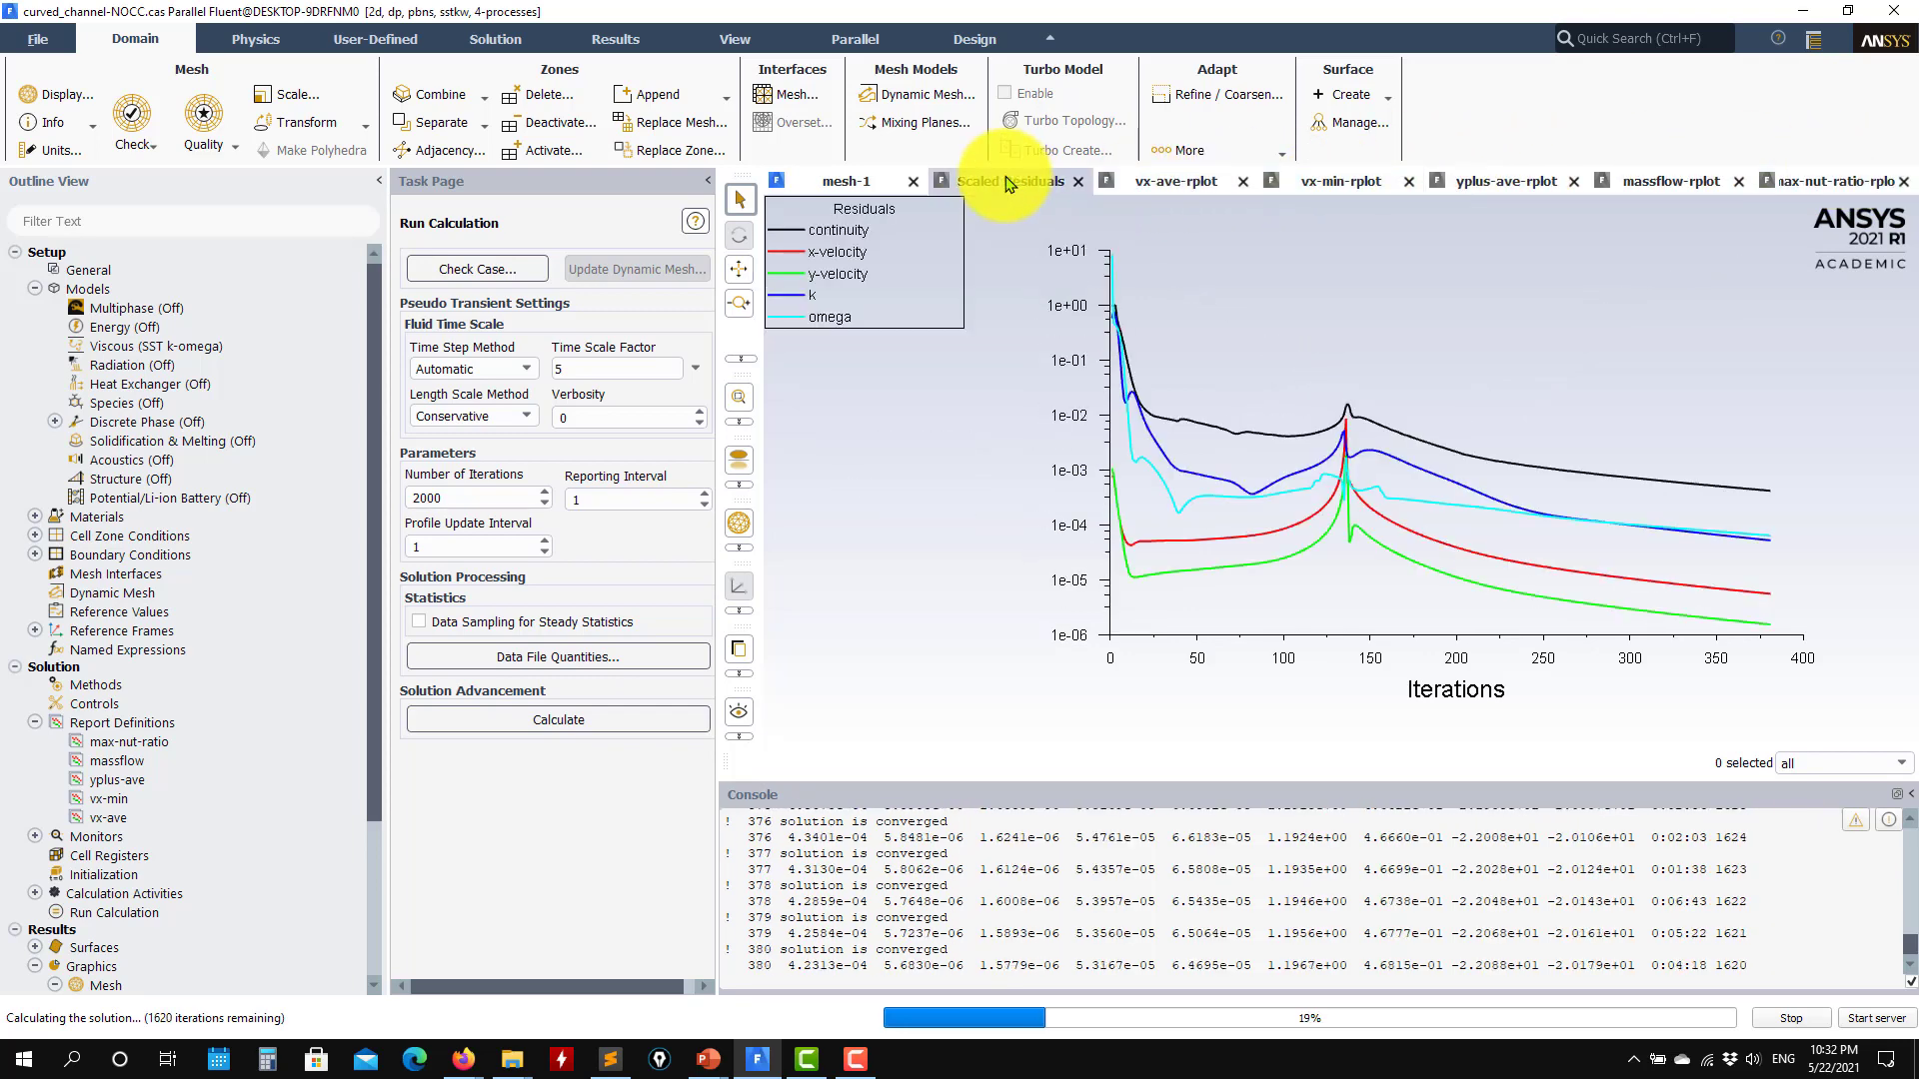
click(1791, 1017)
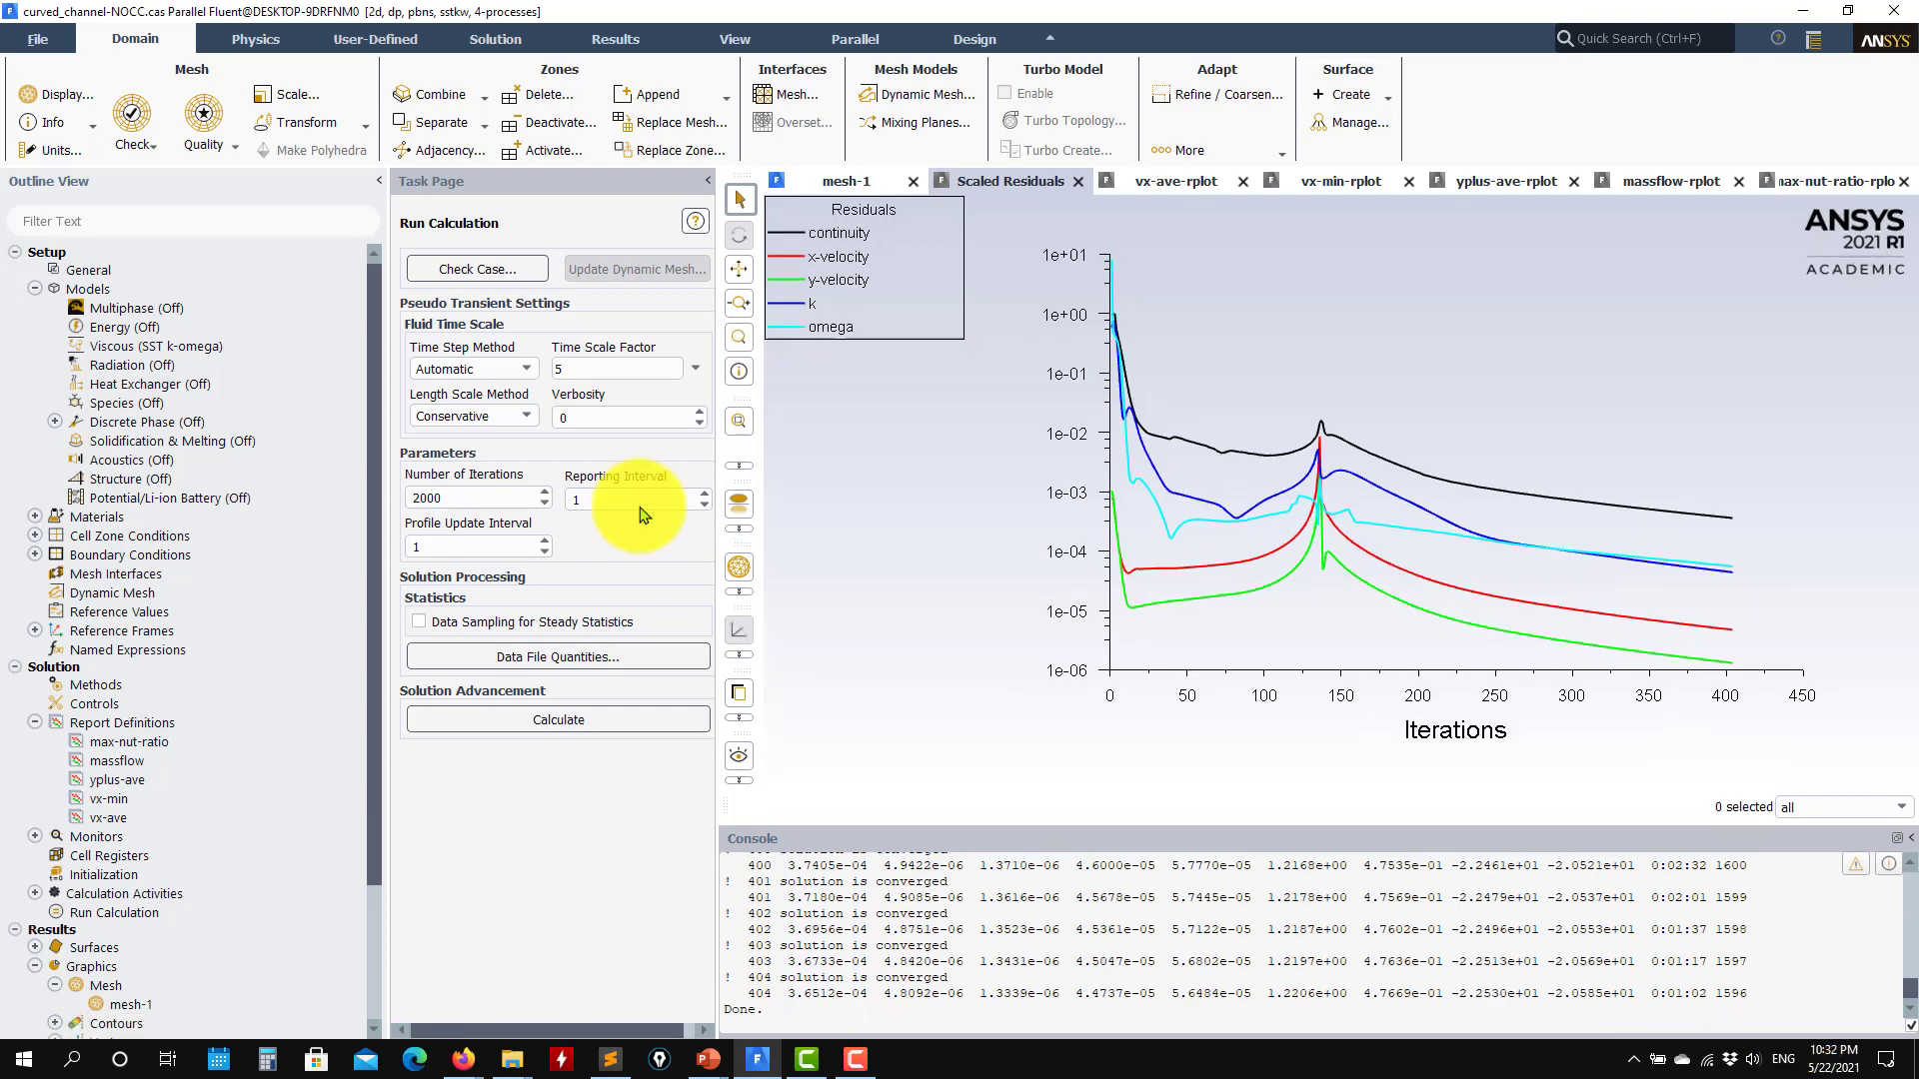
Step: Read the saved case and data from curved_channel-NOCC.cas.h5, discarding the interrupted run
click(38, 39)
mouse_move(60, 67)
click(240, 139)
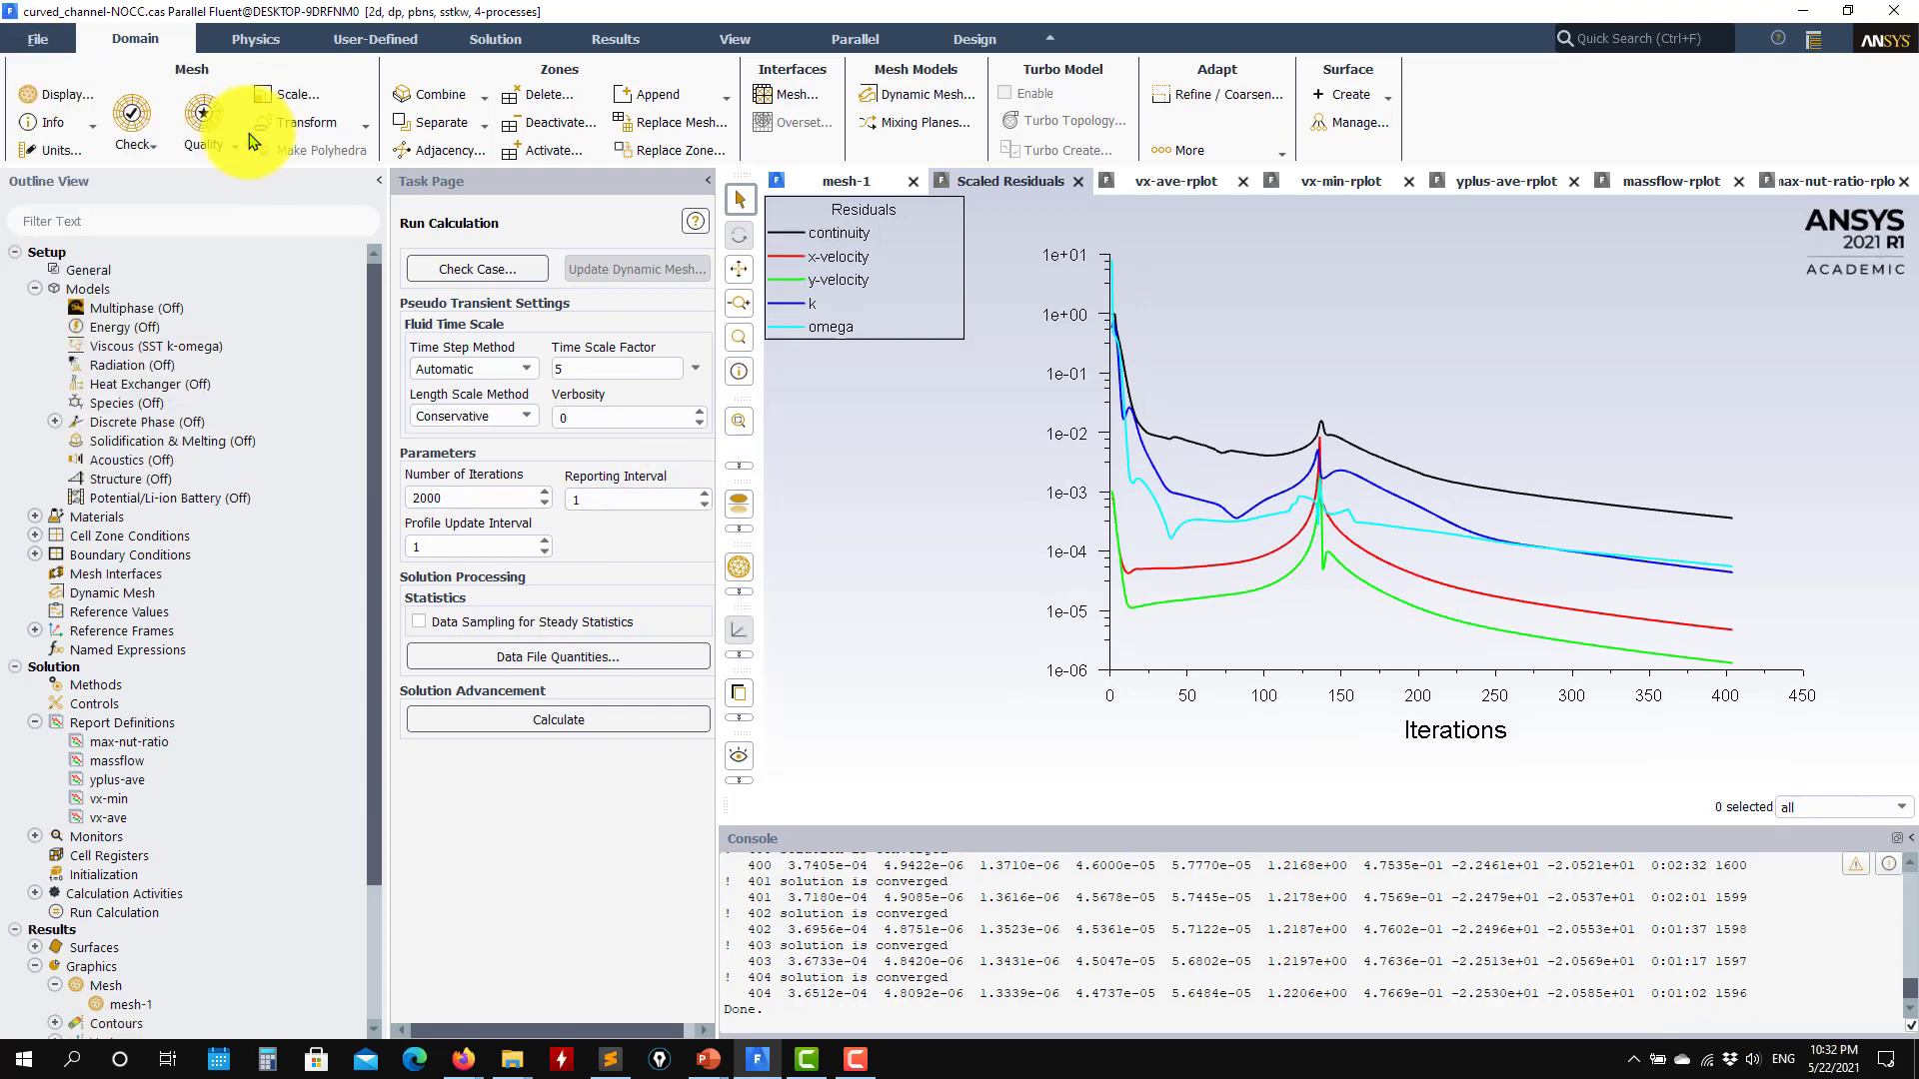
click(965, 556)
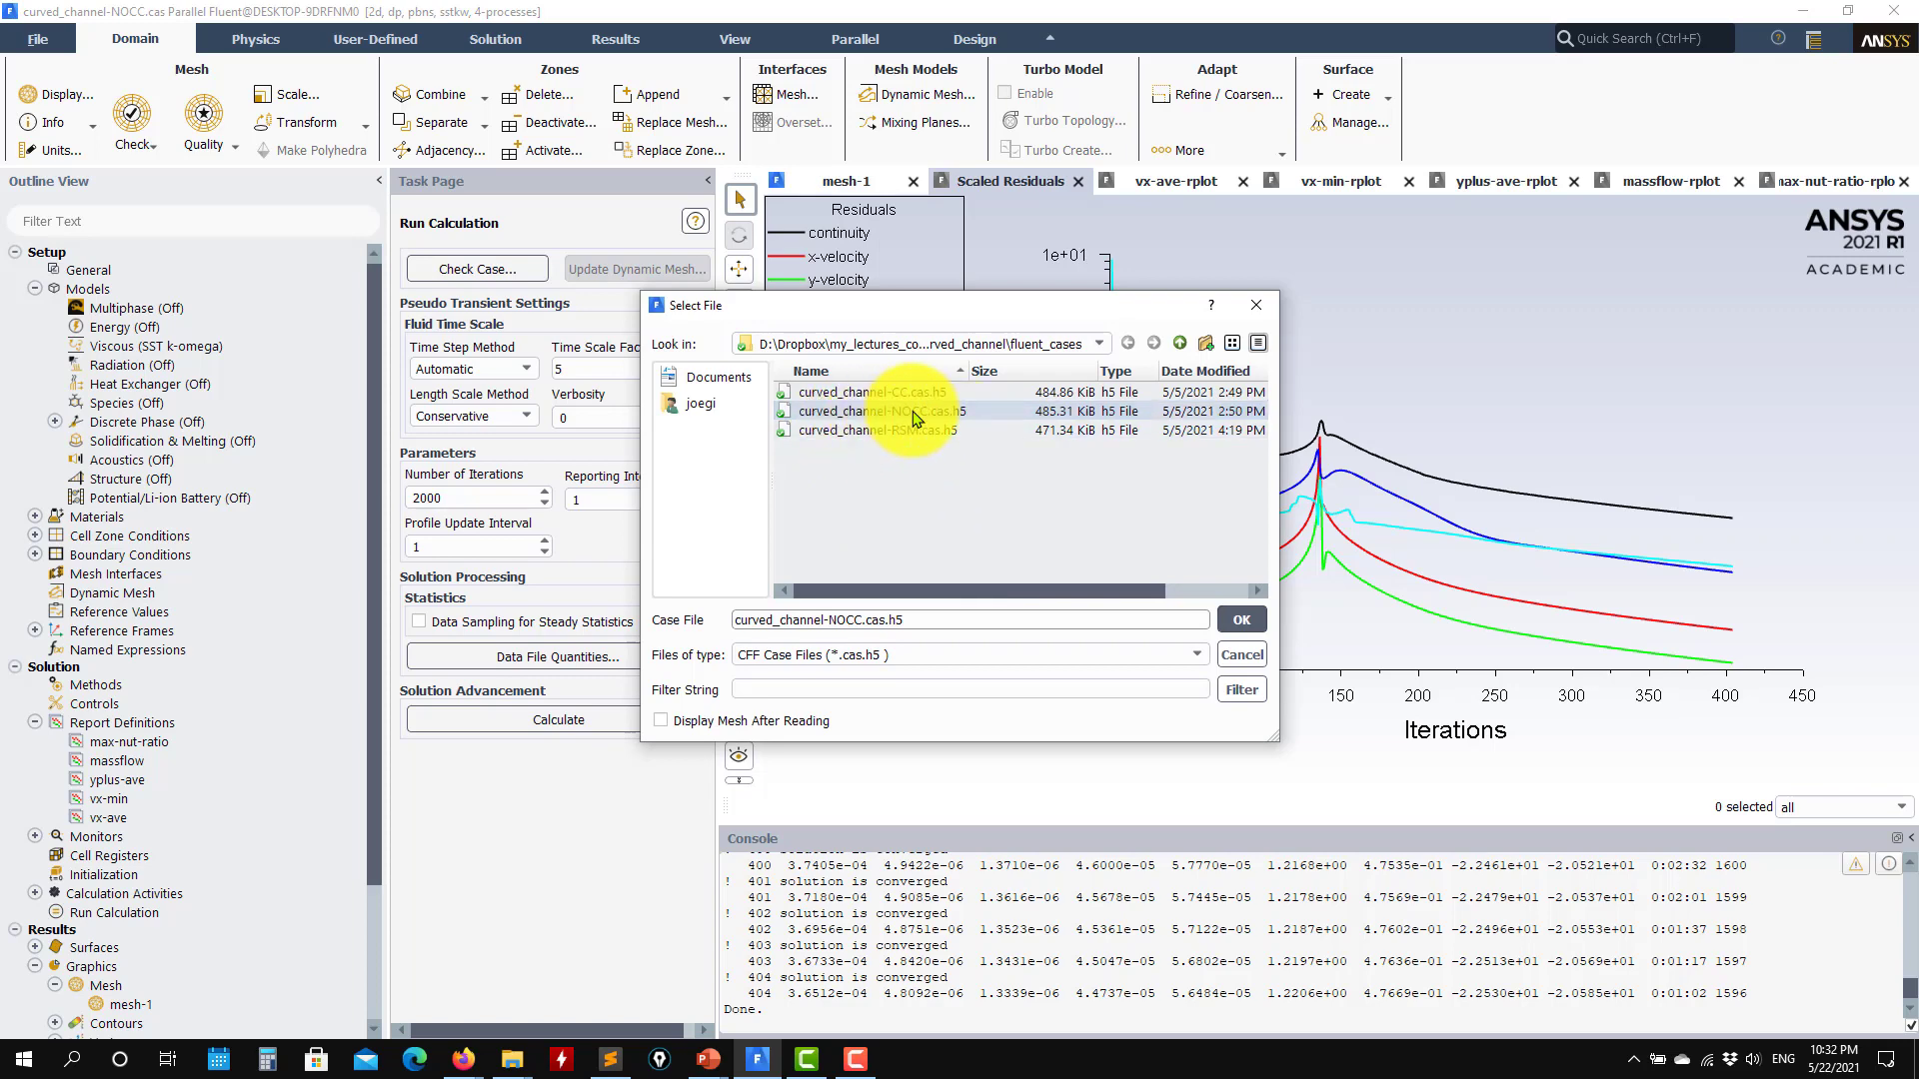
click(1241, 620)
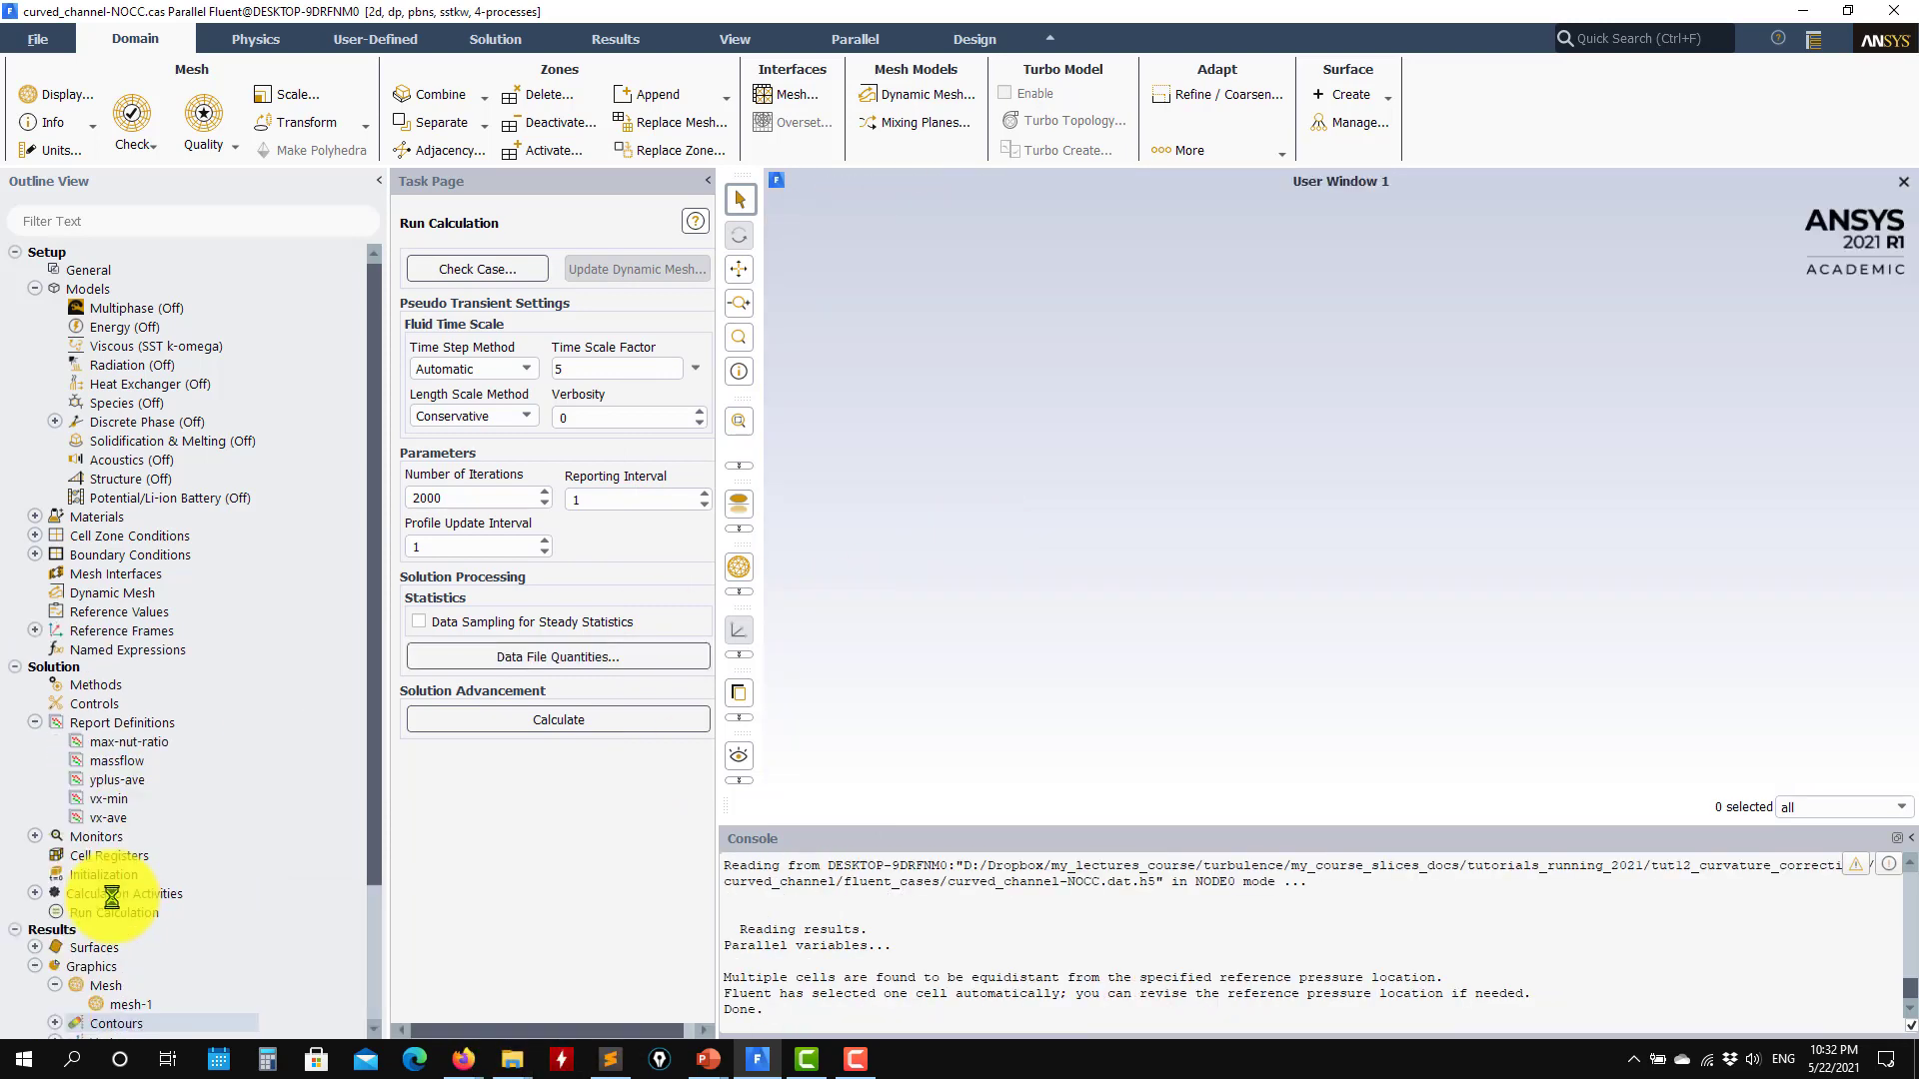
Step: Display the saved contour-1 plot of velocity magnitude on the solid surface and close its settings
click(55, 856)
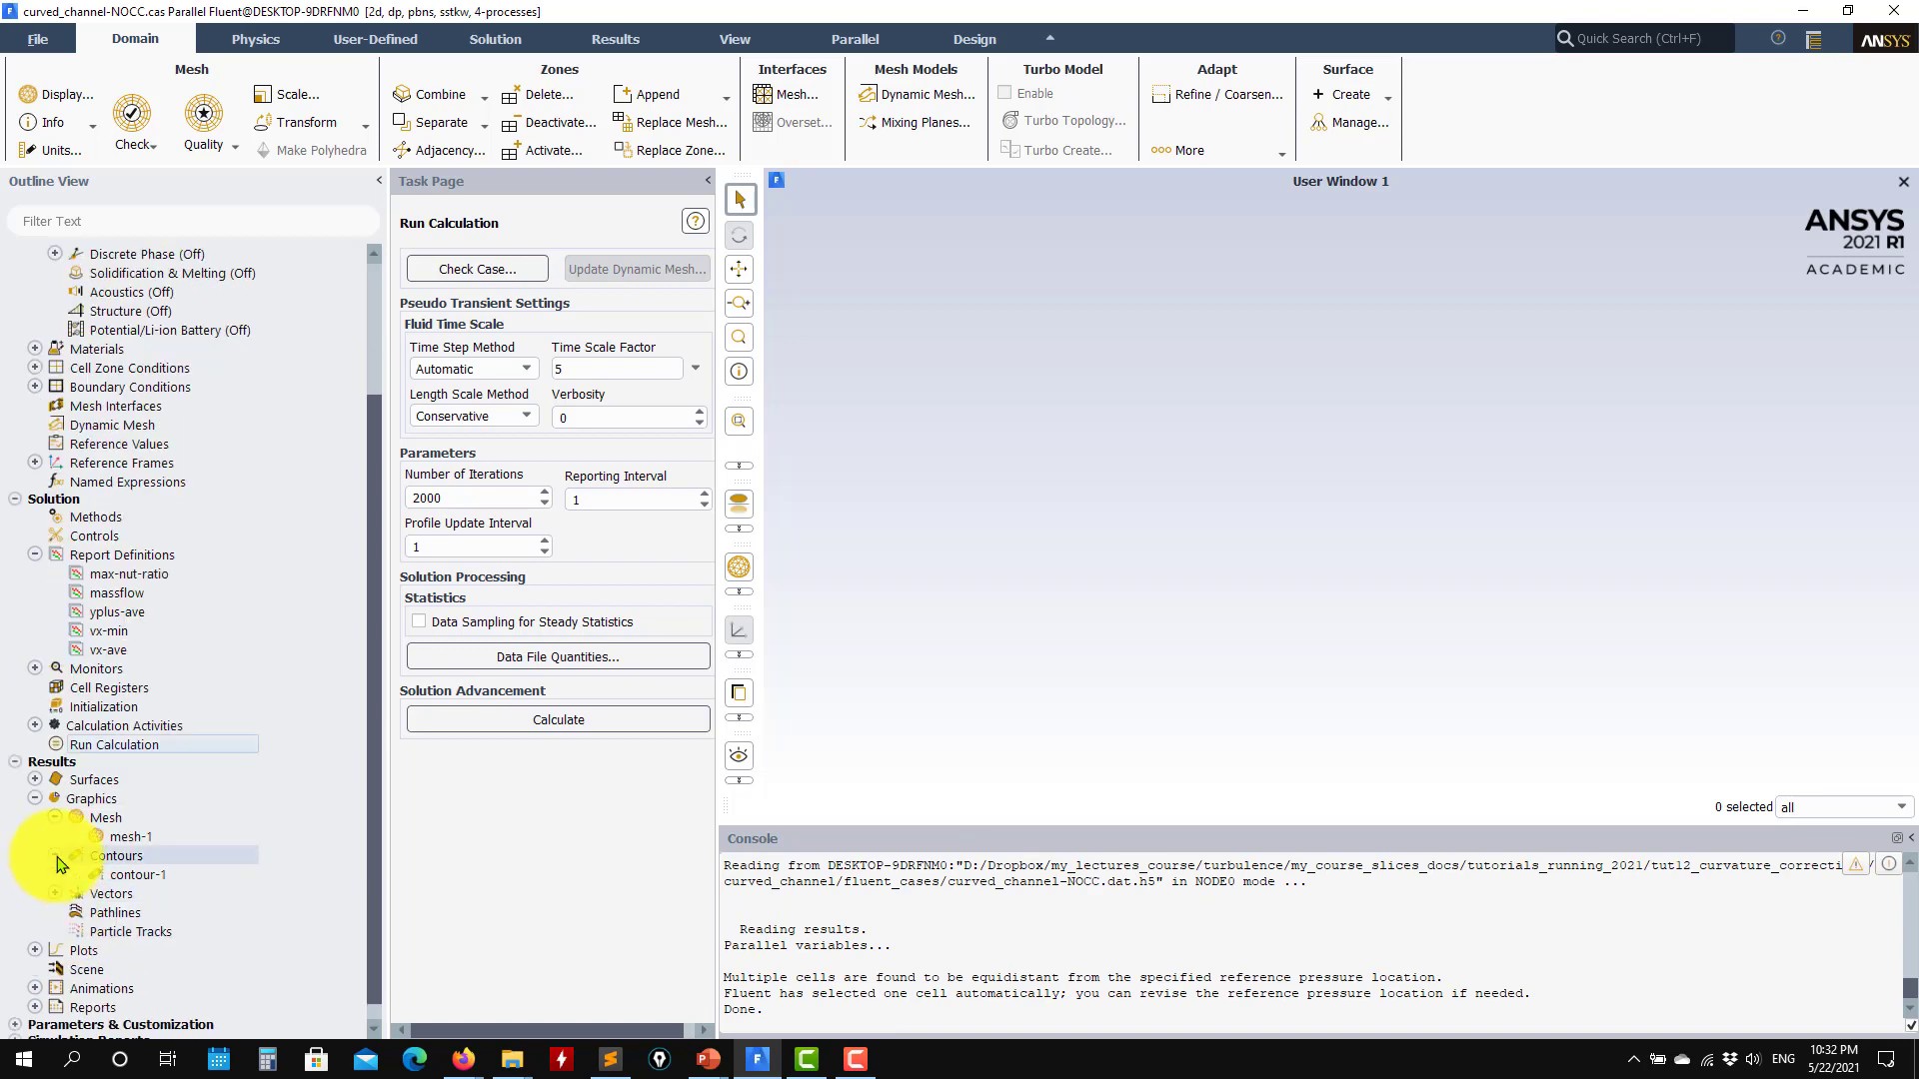
click(110, 875)
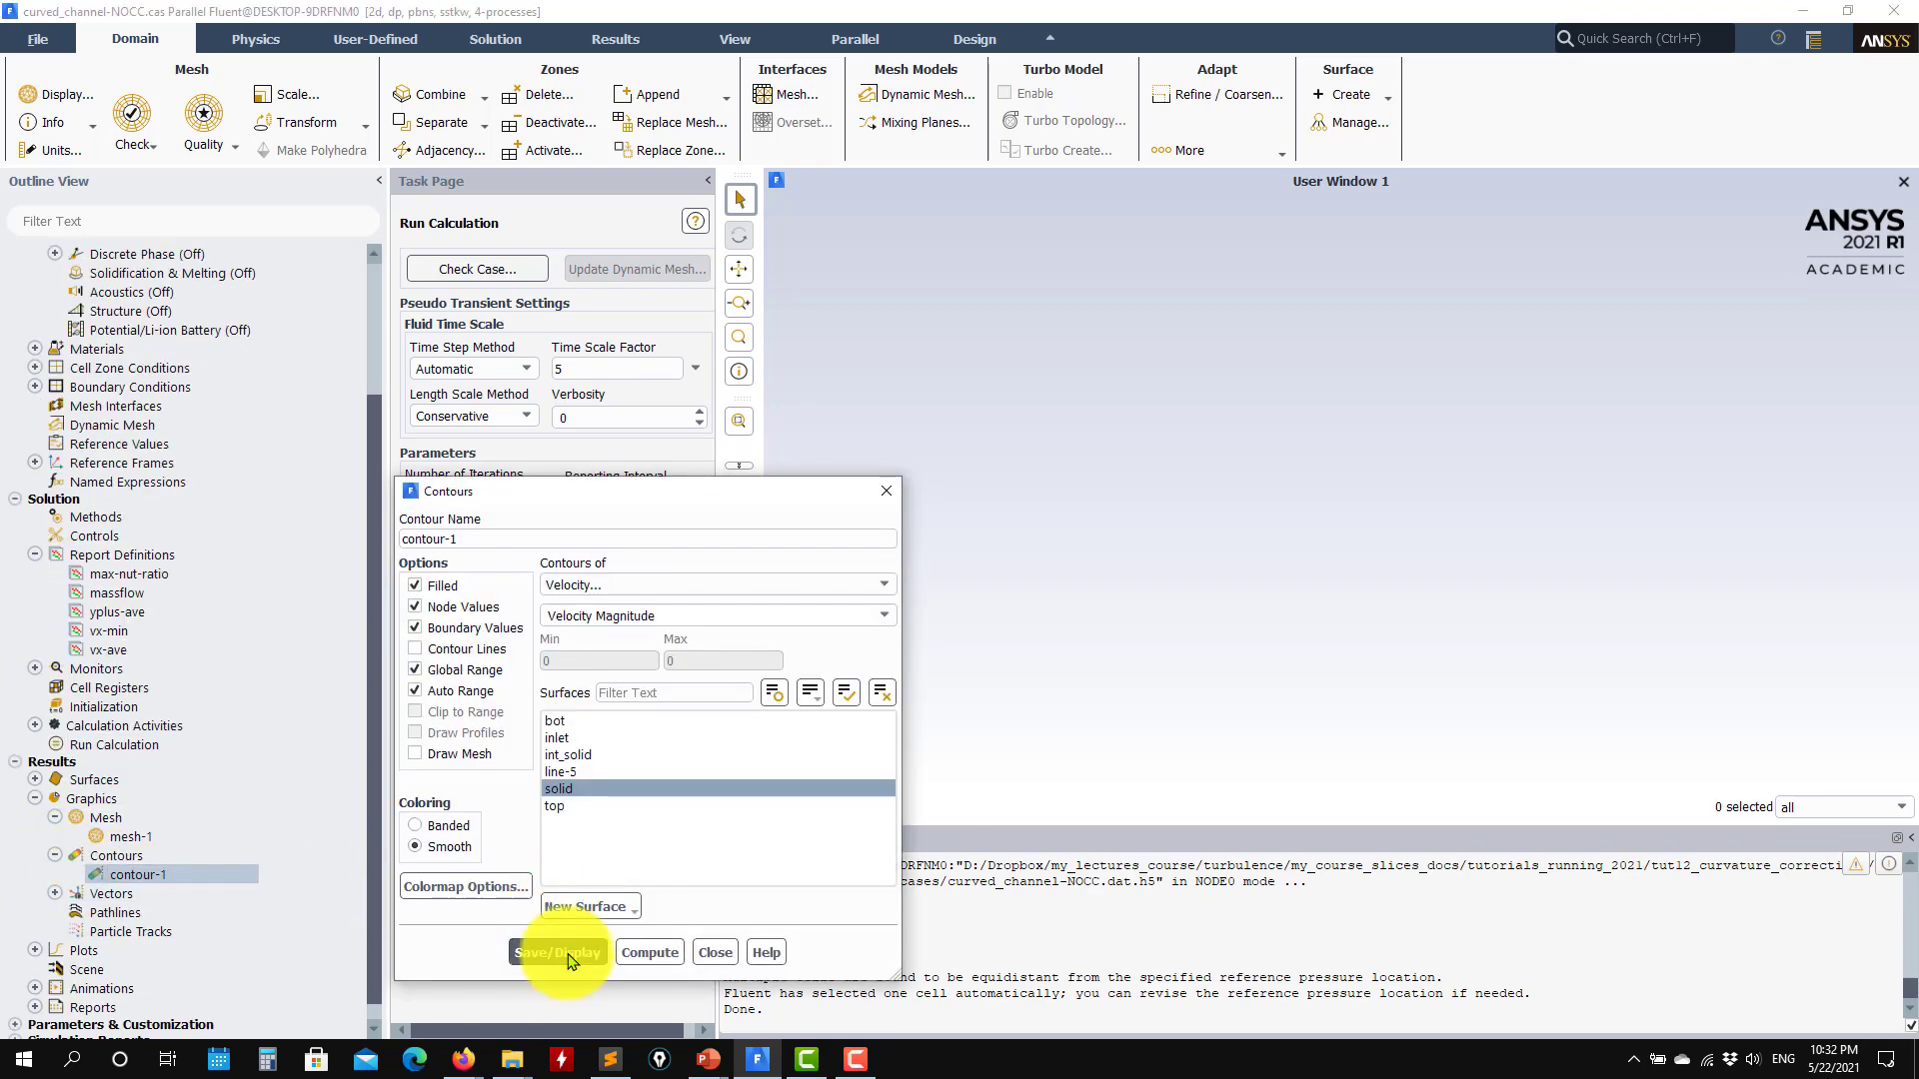
click(557, 953)
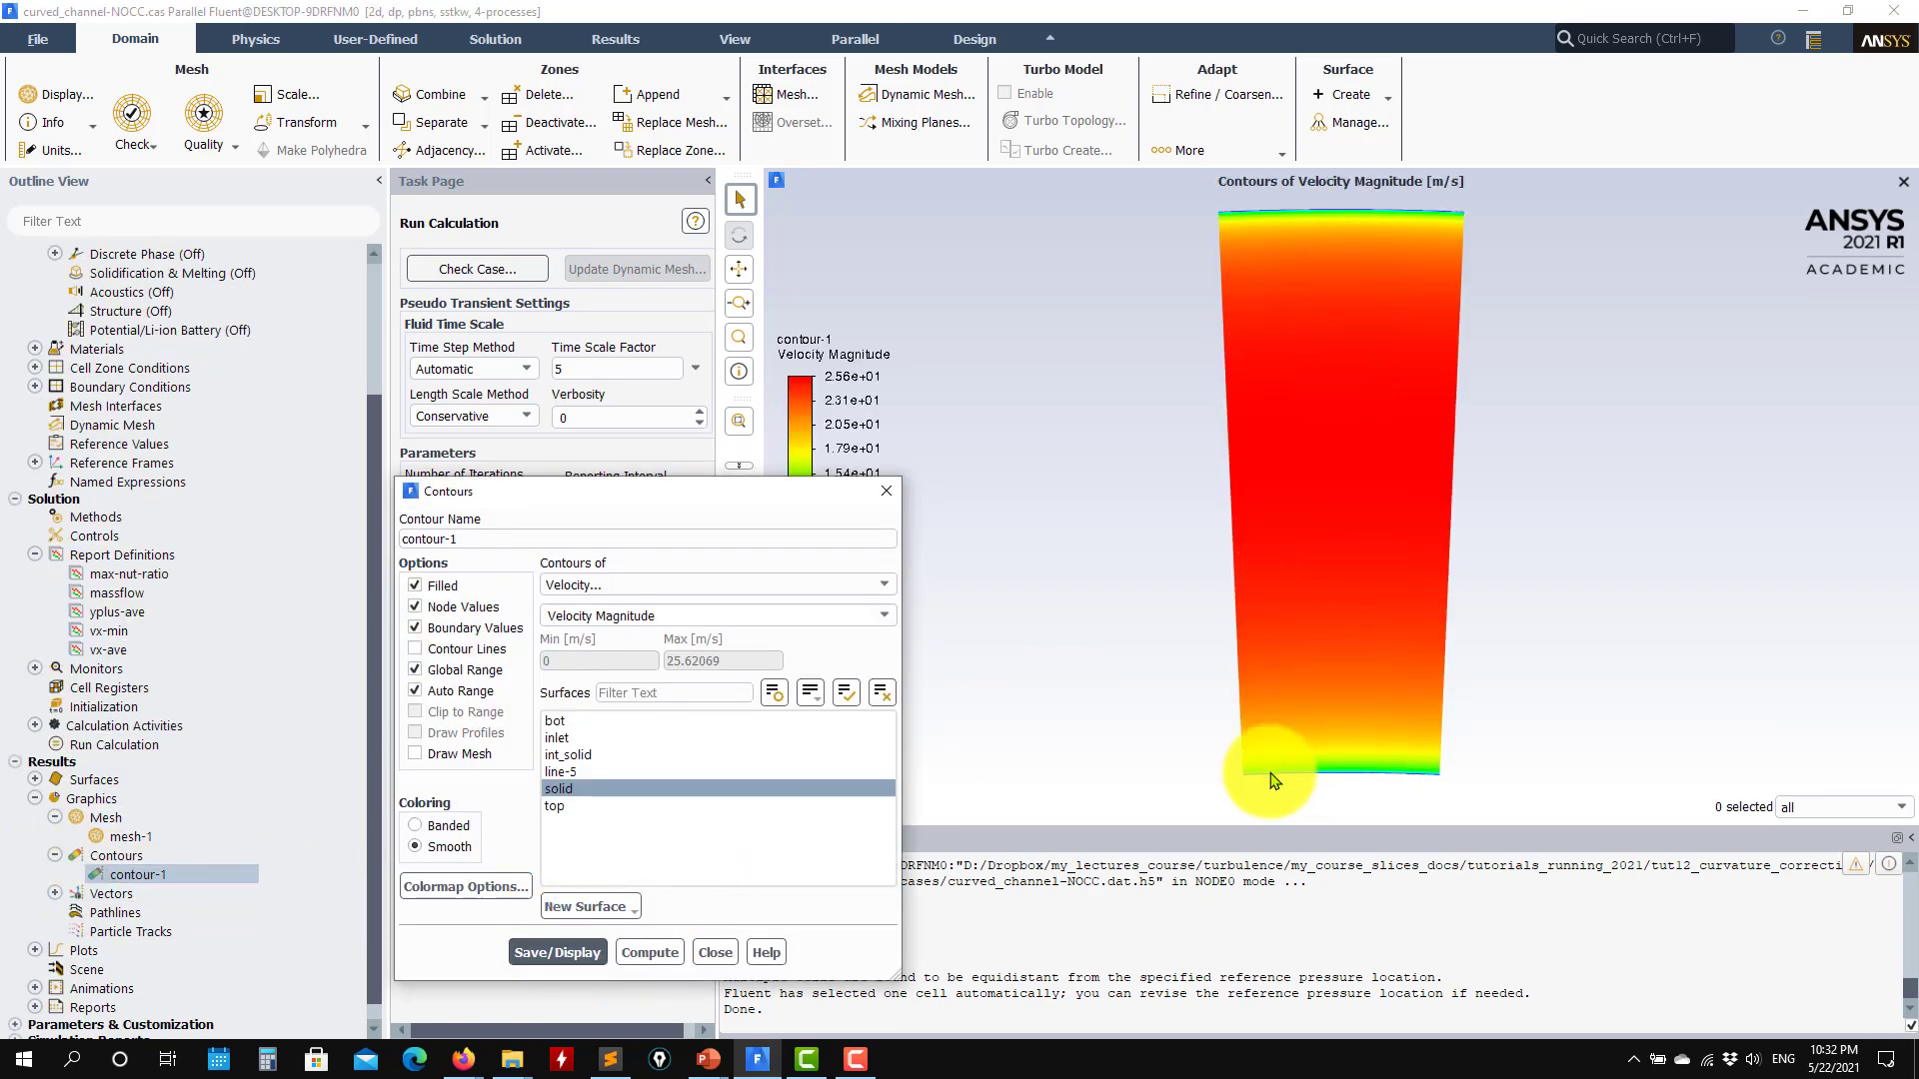
click(715, 952)
Step: Compute the yplus-ave report of wall yplus on the bot and top surfaces, leaving its definition unsaved
click(120, 612)
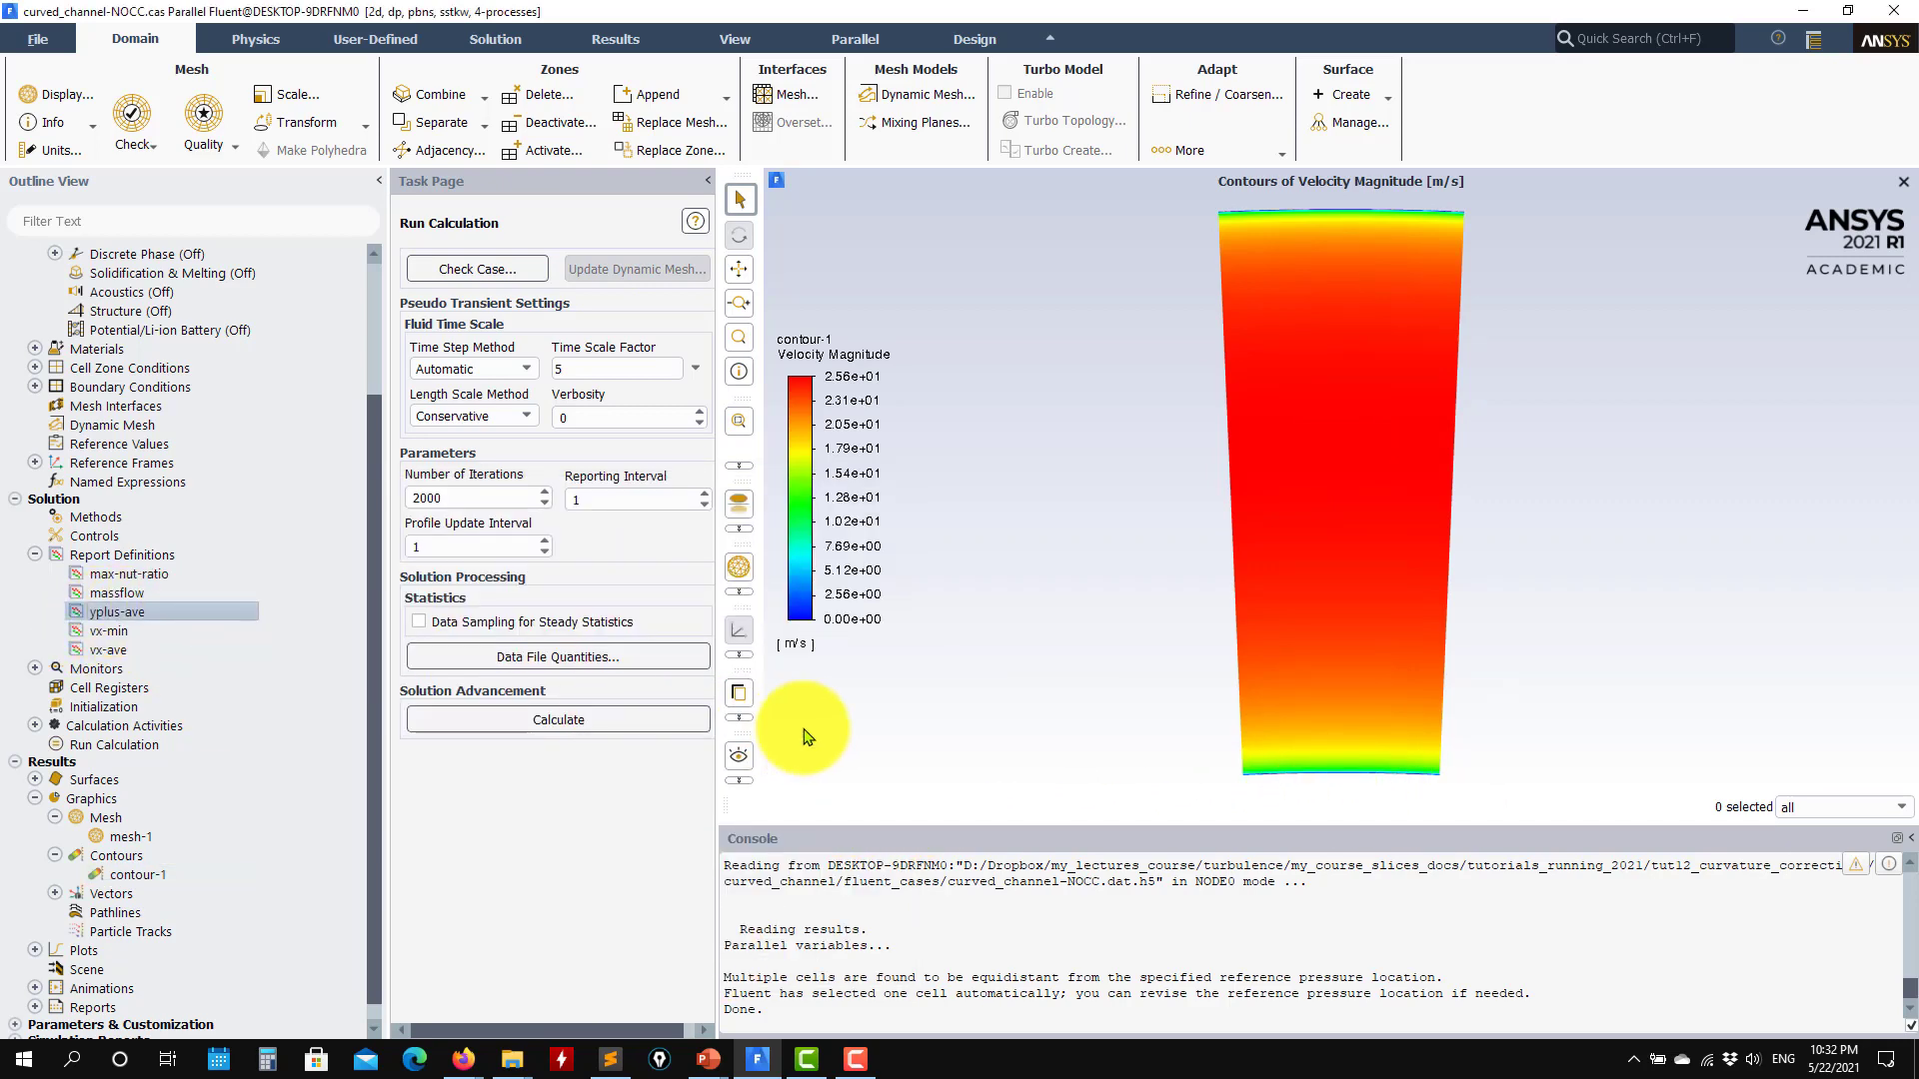
click(699, 980)
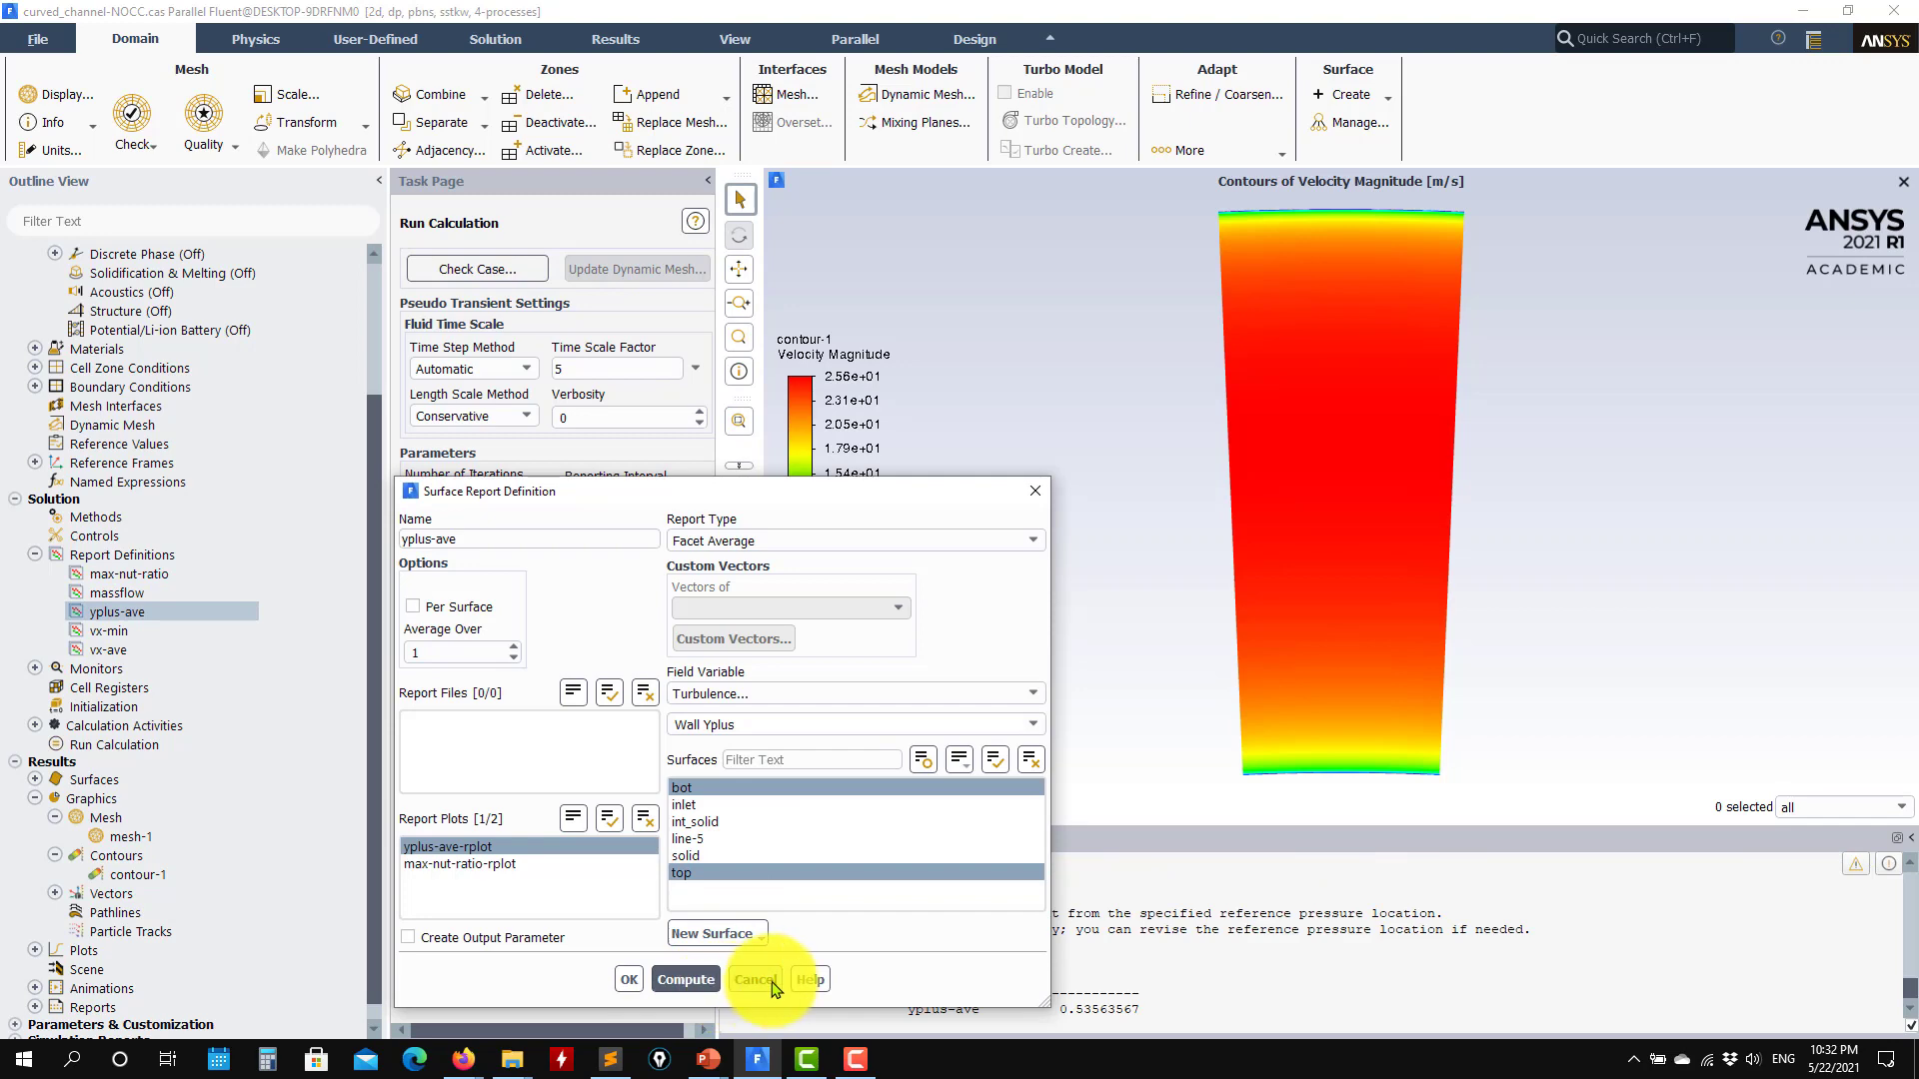
click(755, 980)
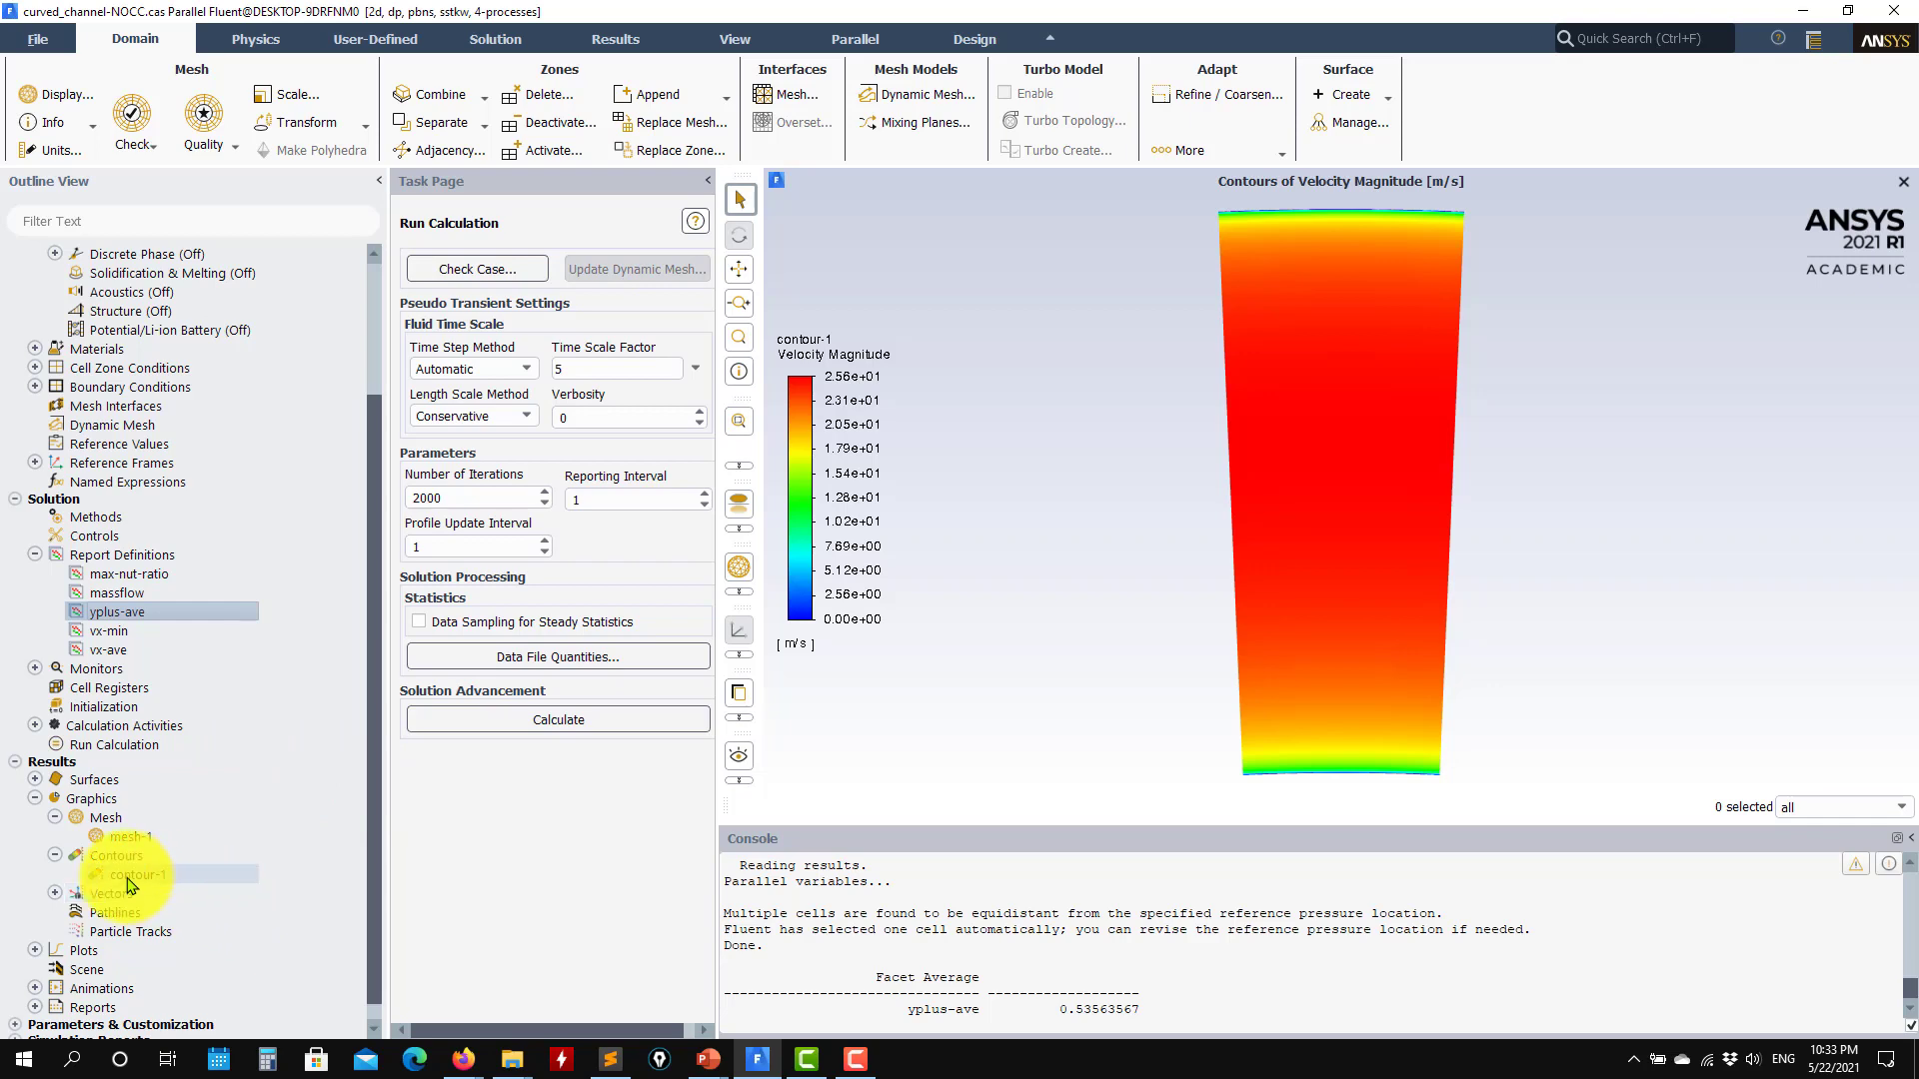
Step: Open the settings of the saved XY plot xy-plot-1
scroll(125, 885, down, 1)
click(24, 933)
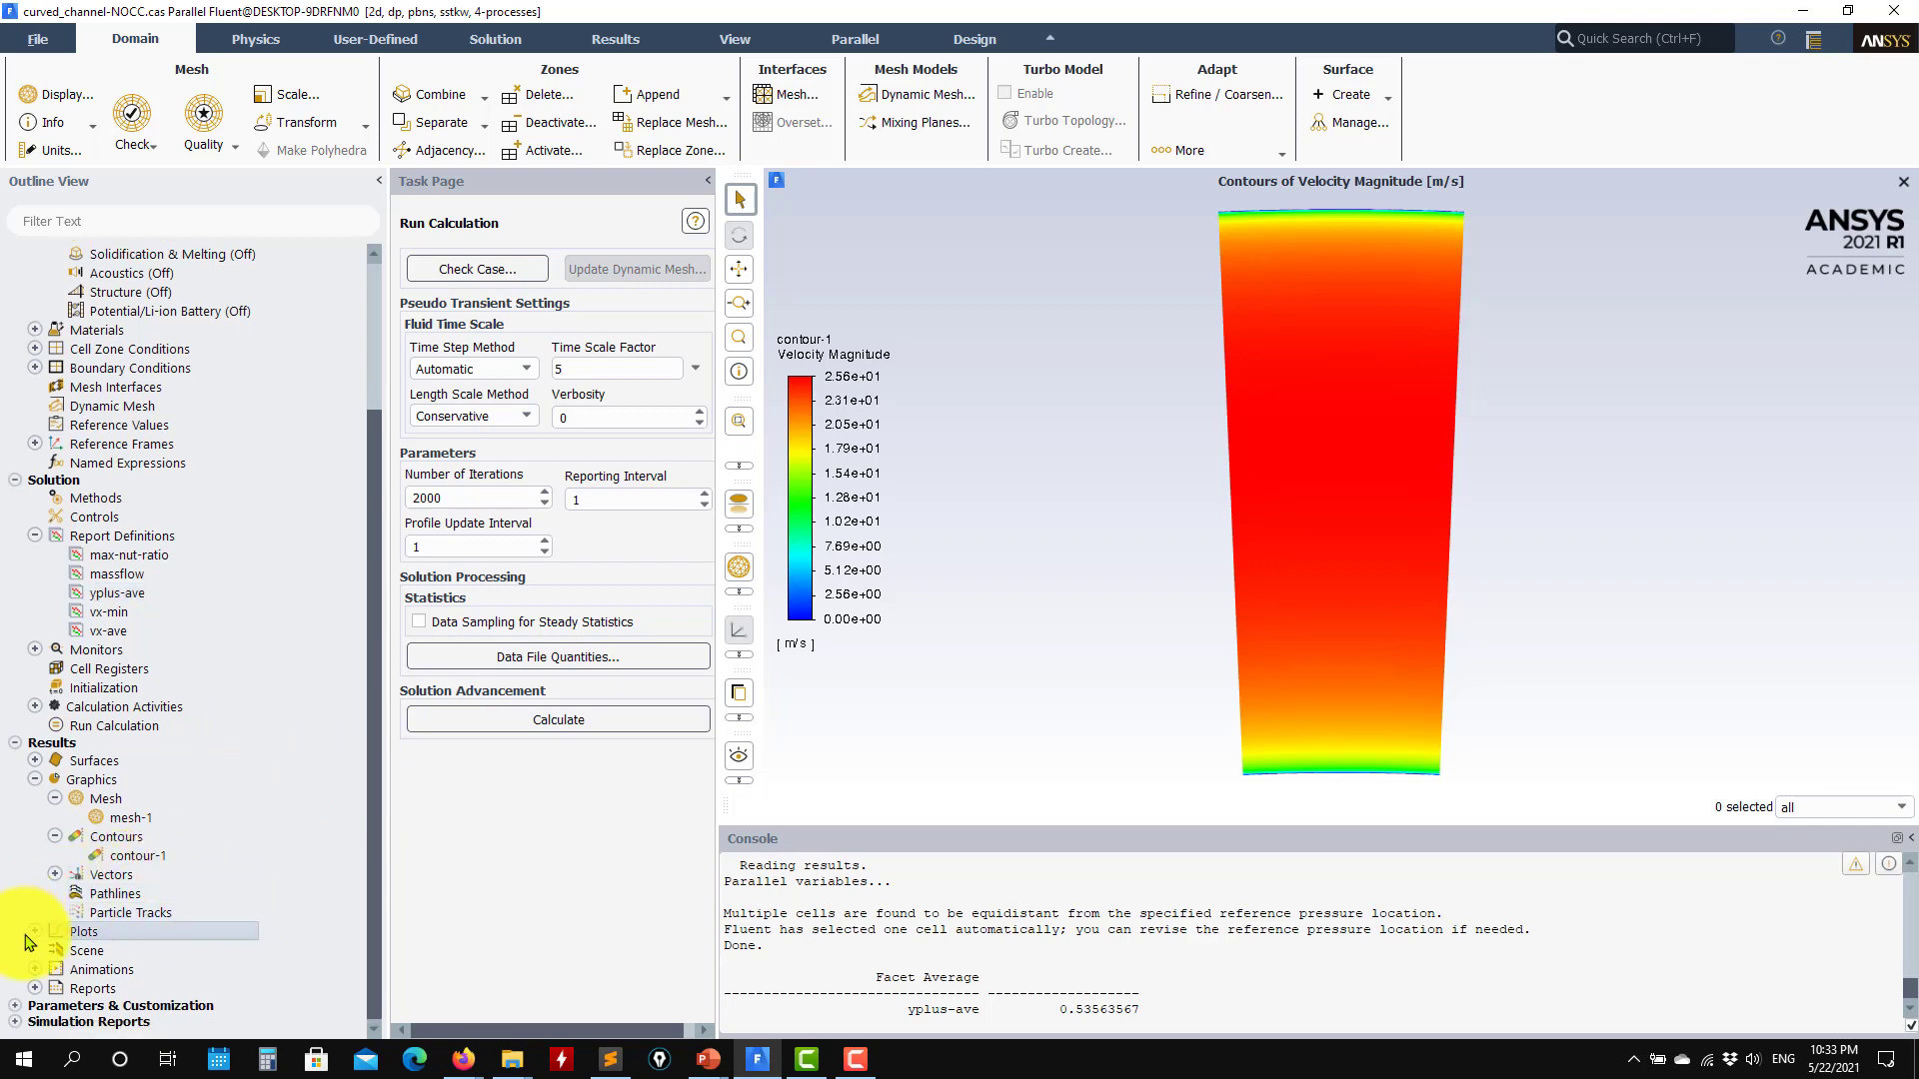
click(34, 933)
scroll(60, 910, down, 2)
click(55, 855)
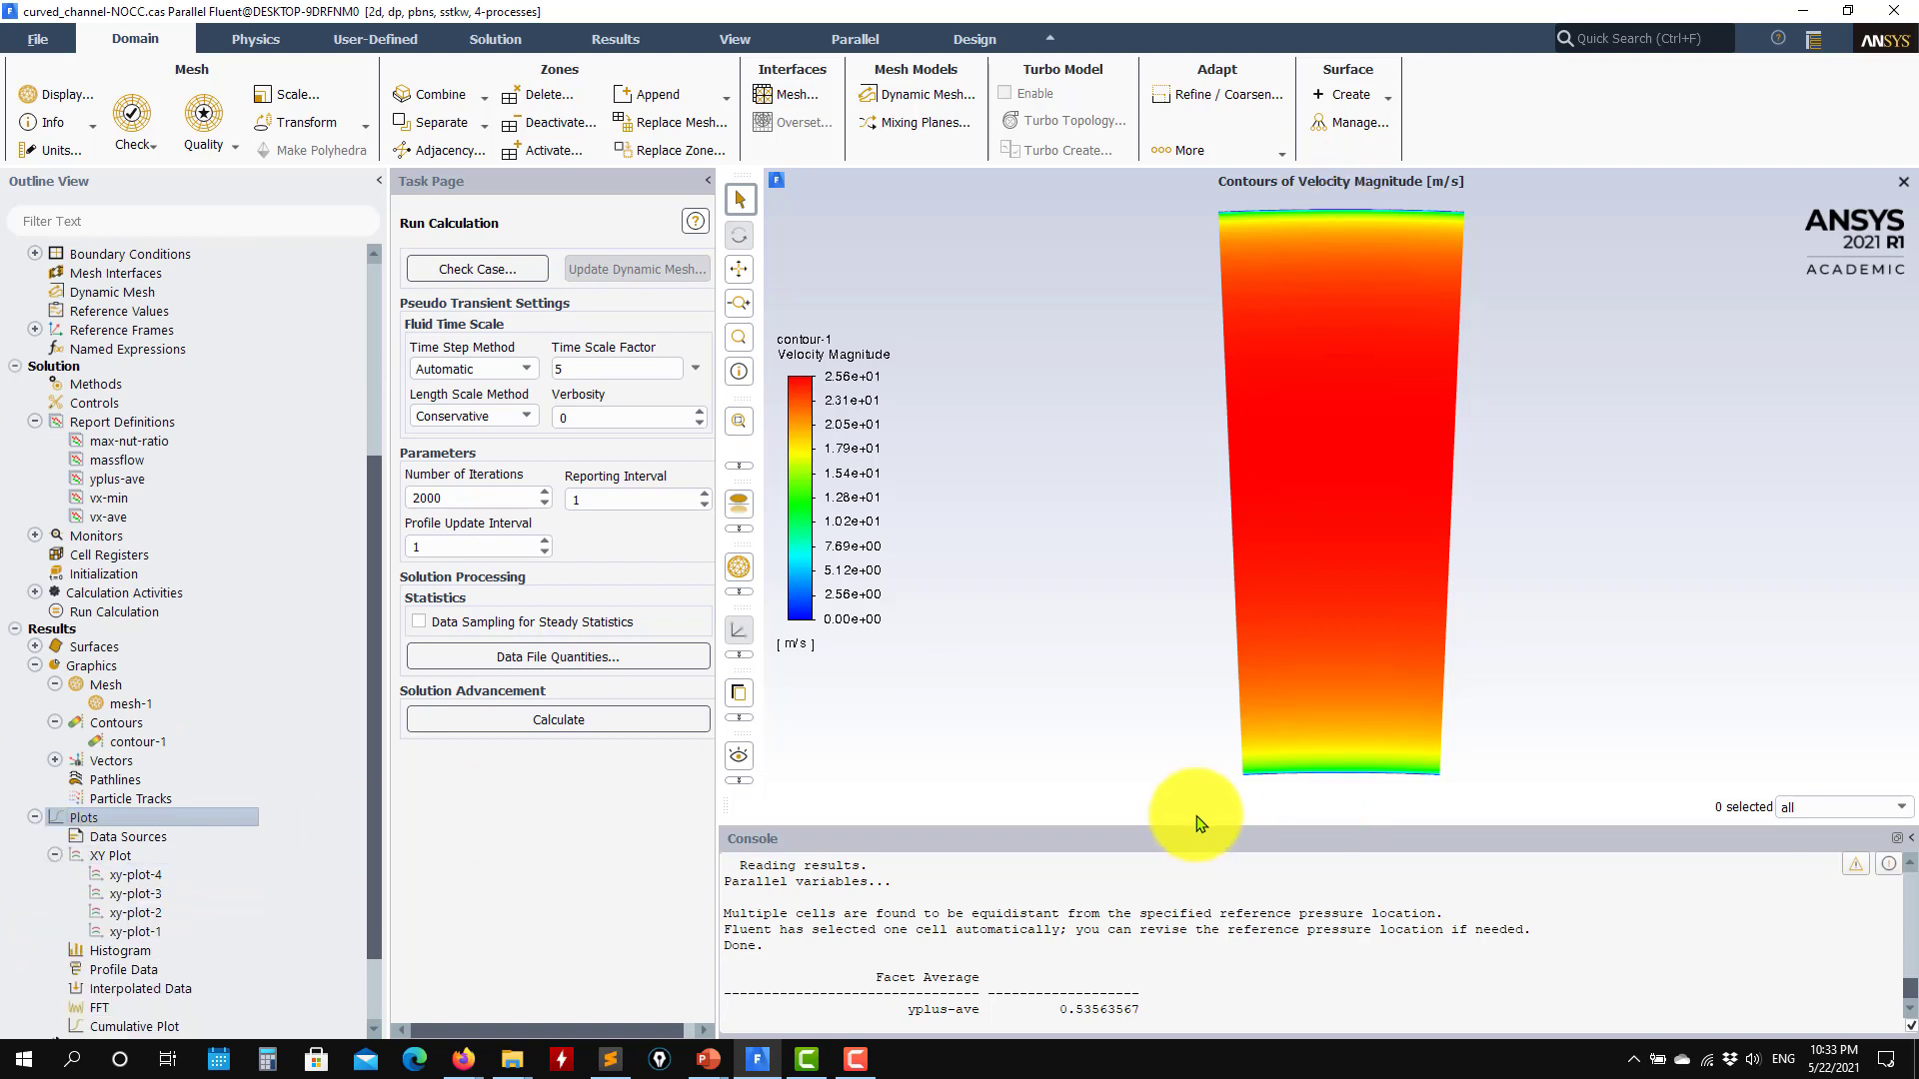
double_click(140, 931)
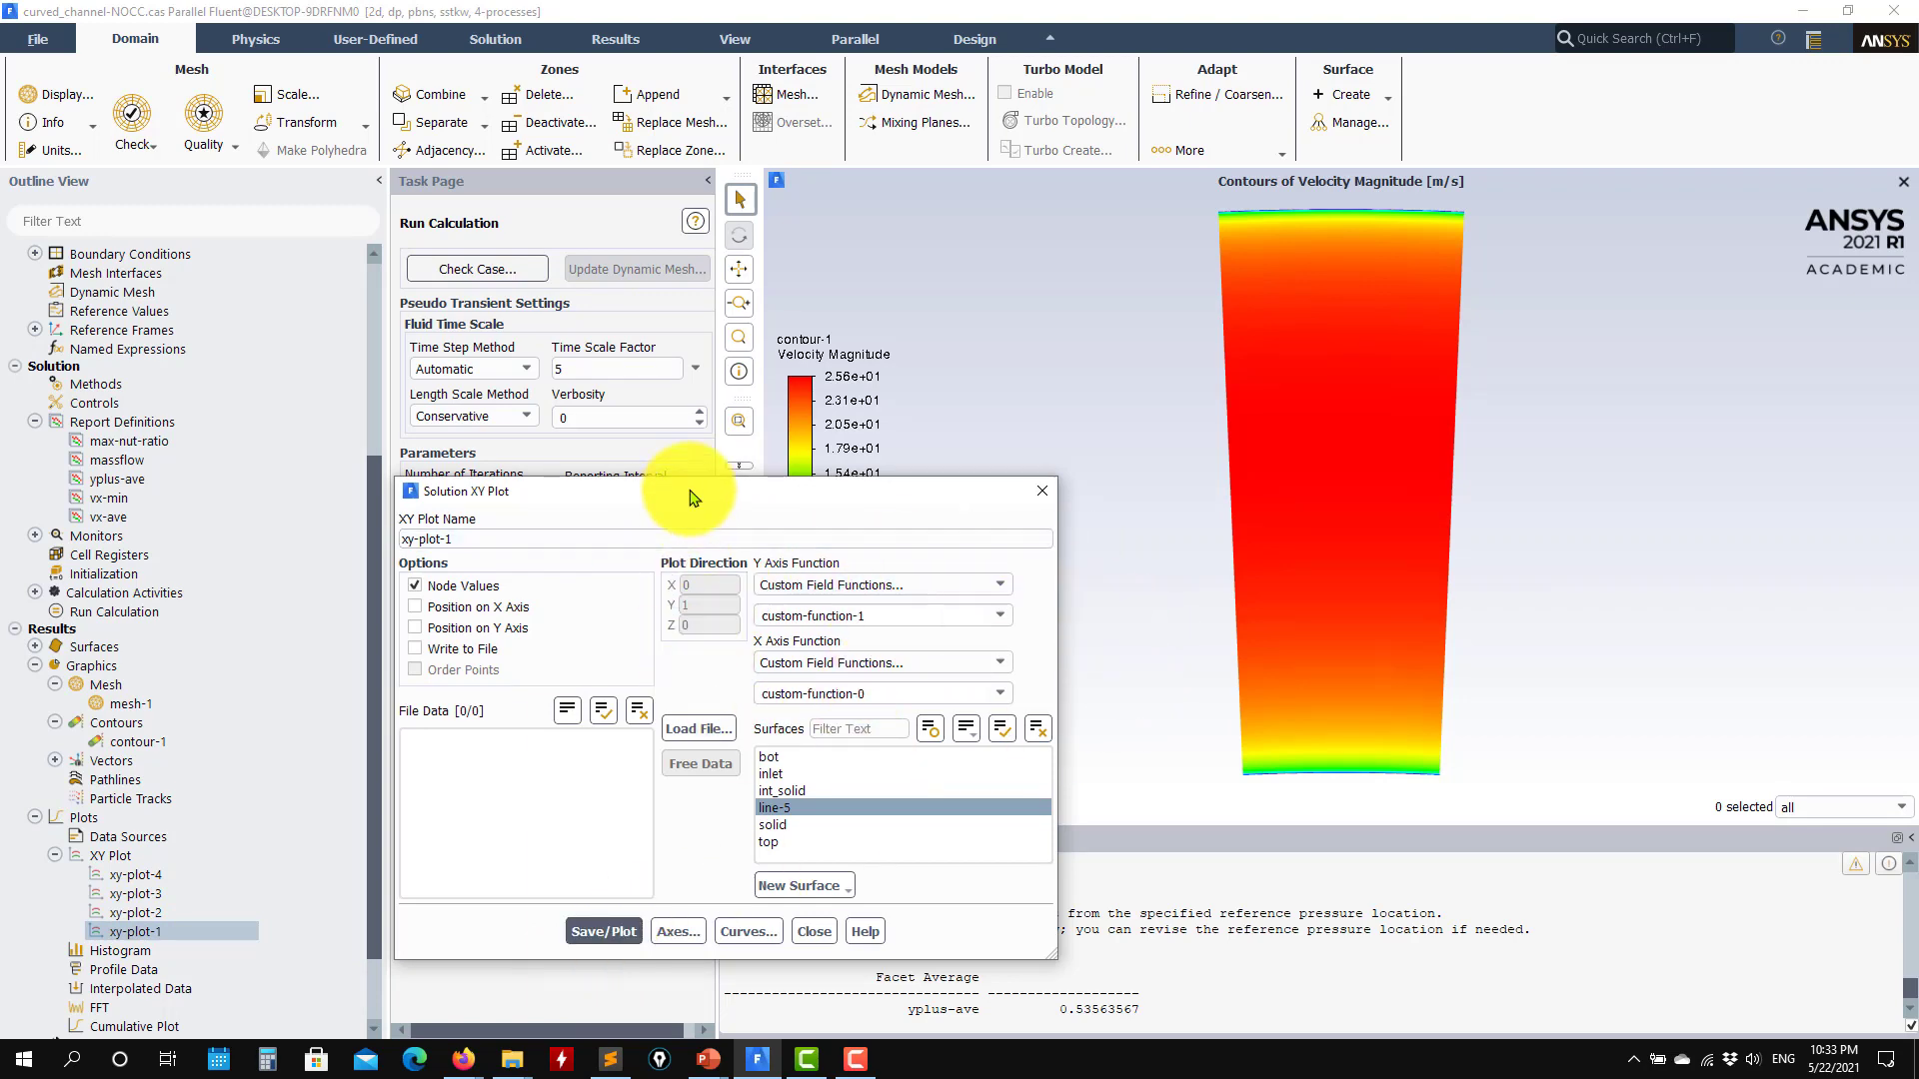
drag(694, 494, 885, 391)
Step: Review the definitions of the custom field functions custom-function-0 and custom-function-1, and close the definitions without changing them
scroll(168, 934, down, 2)
click(14, 1007)
scroll(16, 1009, down, 2)
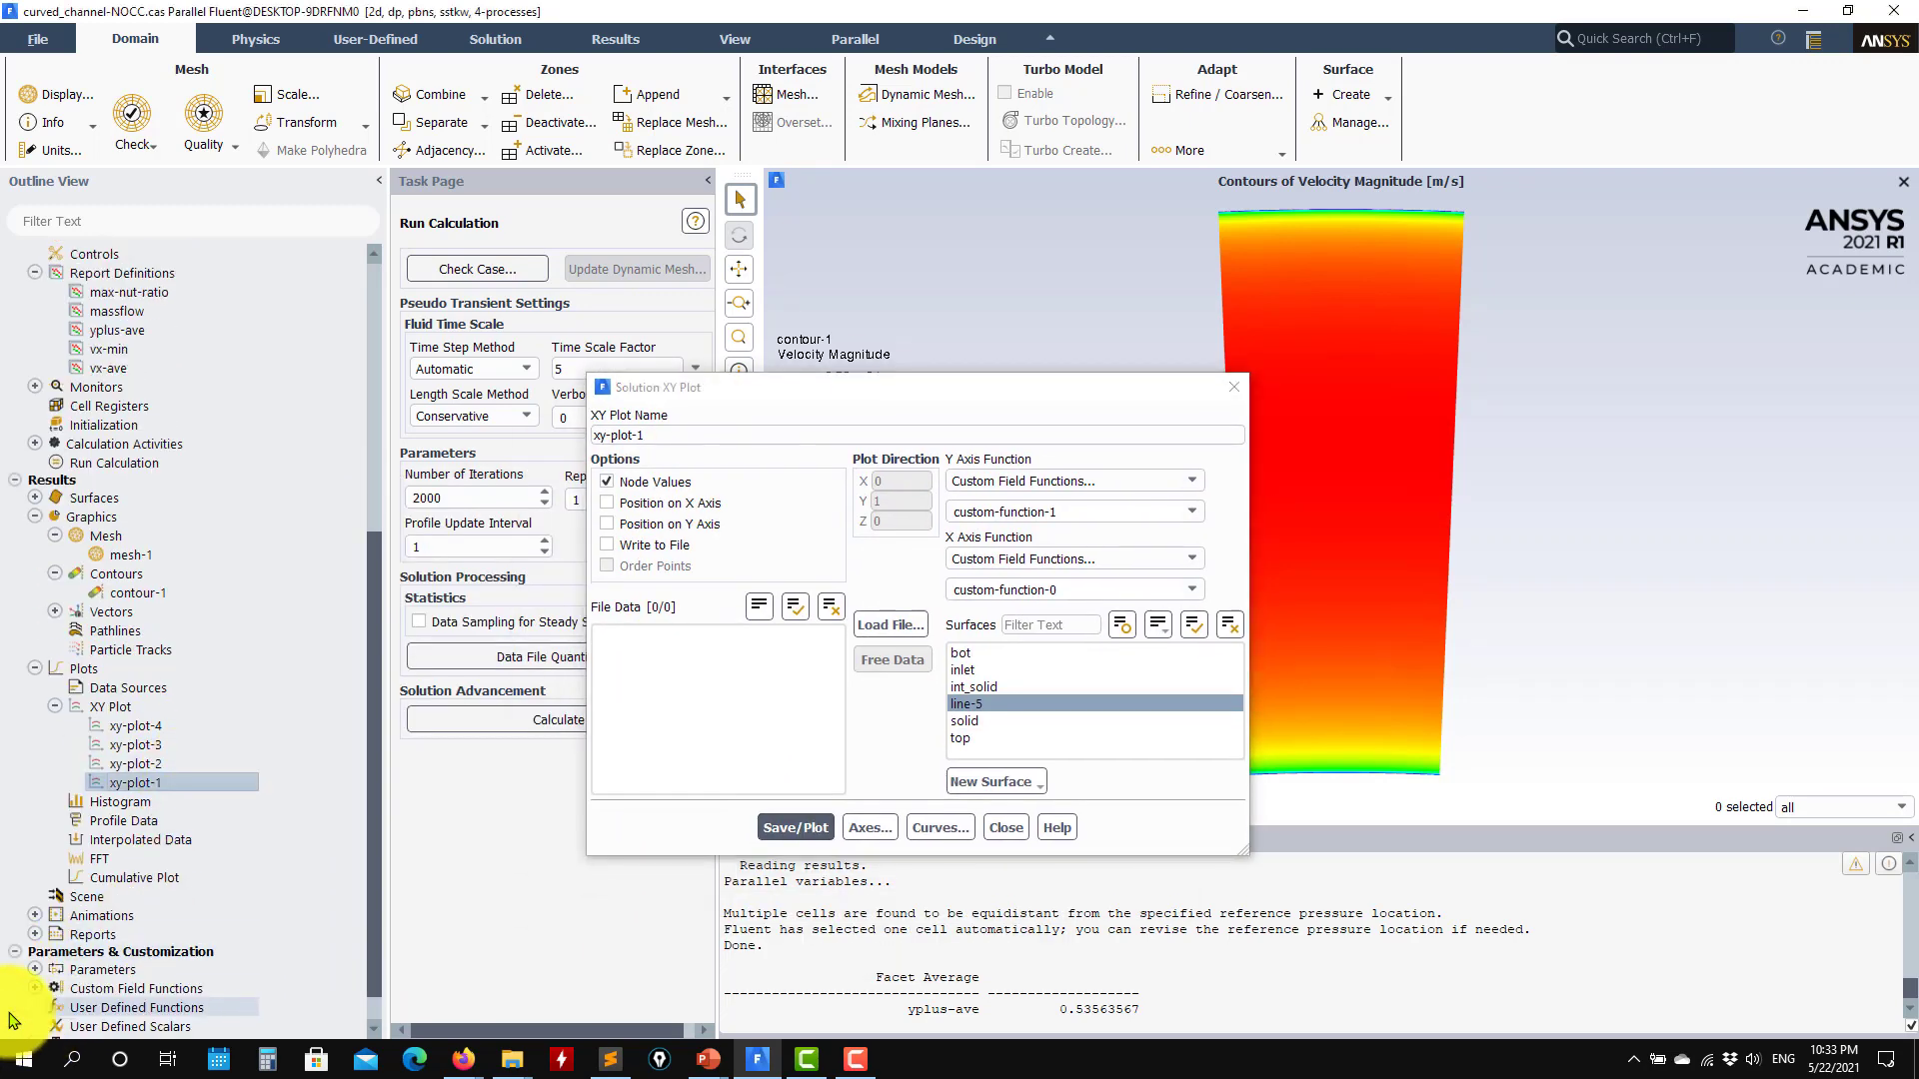
click(35, 950)
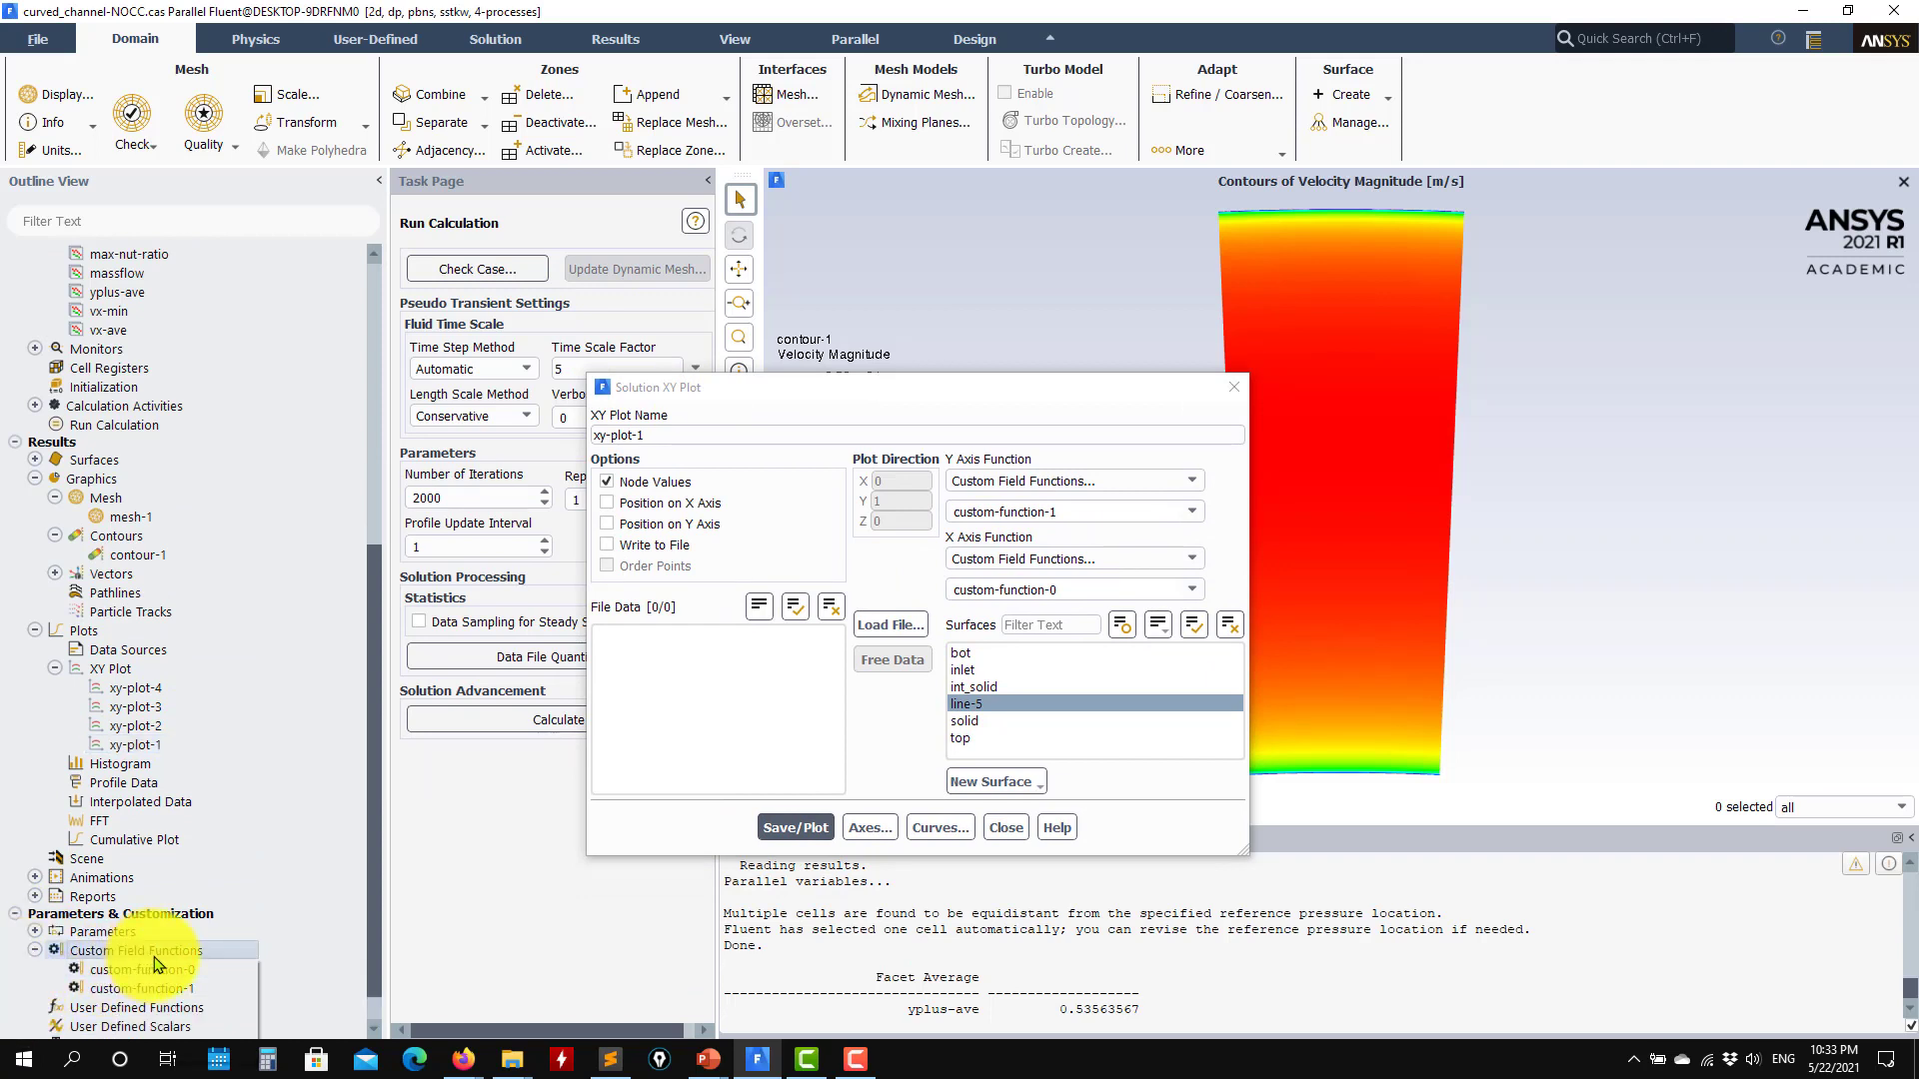
right_click(155, 958)
click(197, 995)
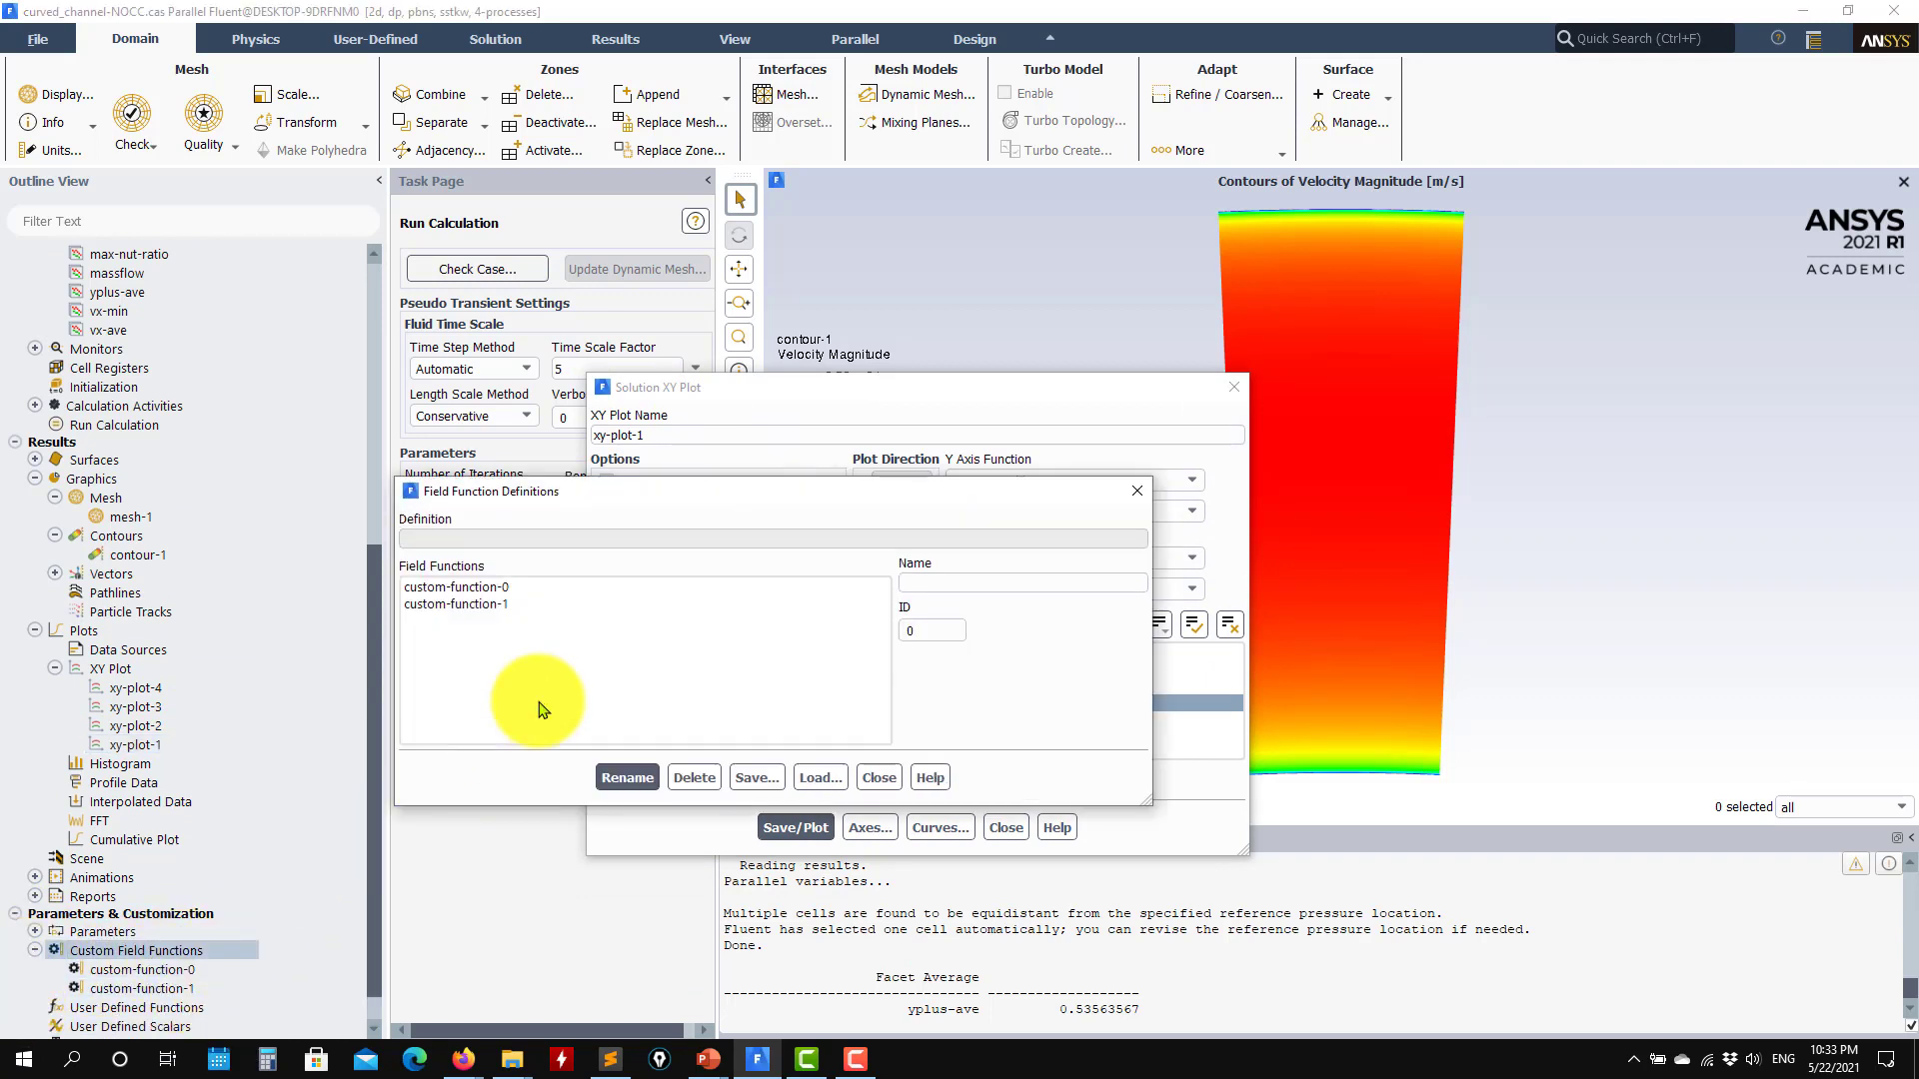
click(467, 586)
click(473, 604)
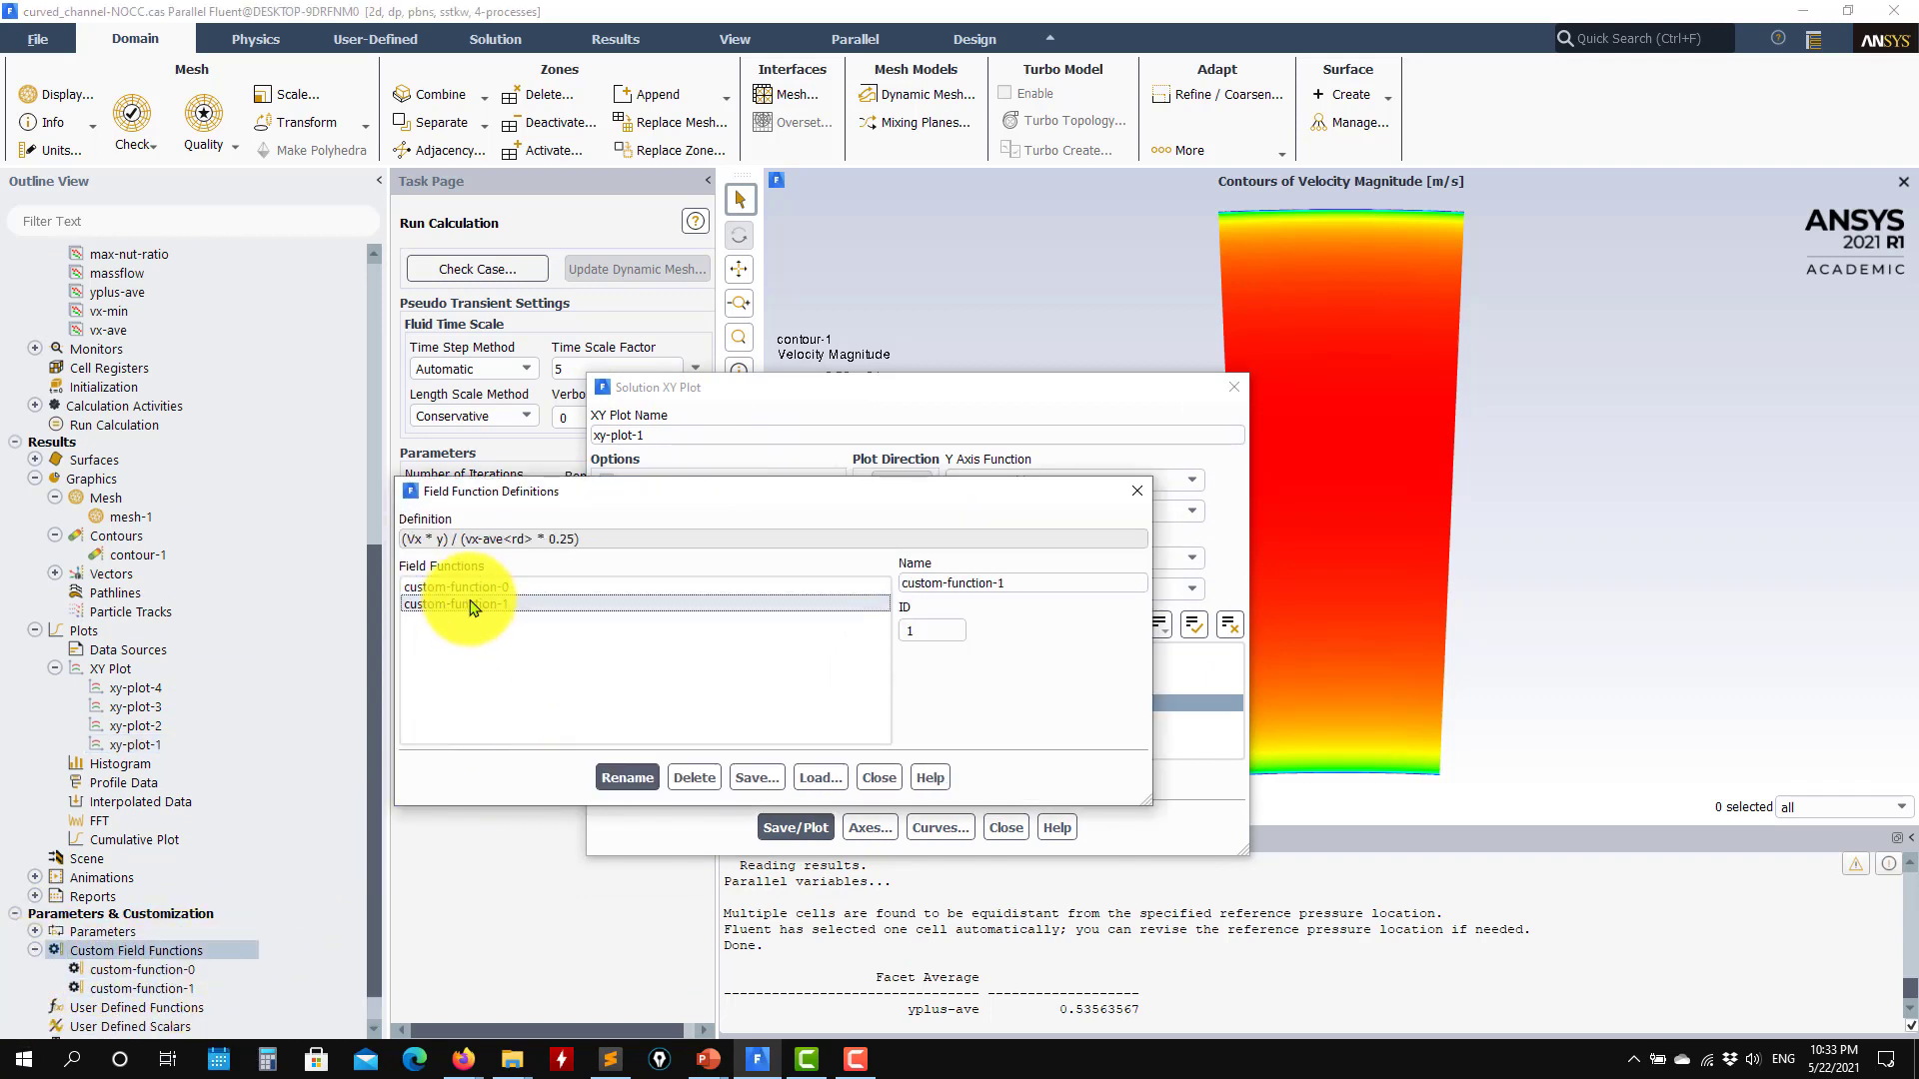
click(879, 778)
Step: Plot custom-function-1 against custom-function-0 along line-5 and overlay the experimental data from exp_data.xy in the validation_data_papers folder
click(792, 827)
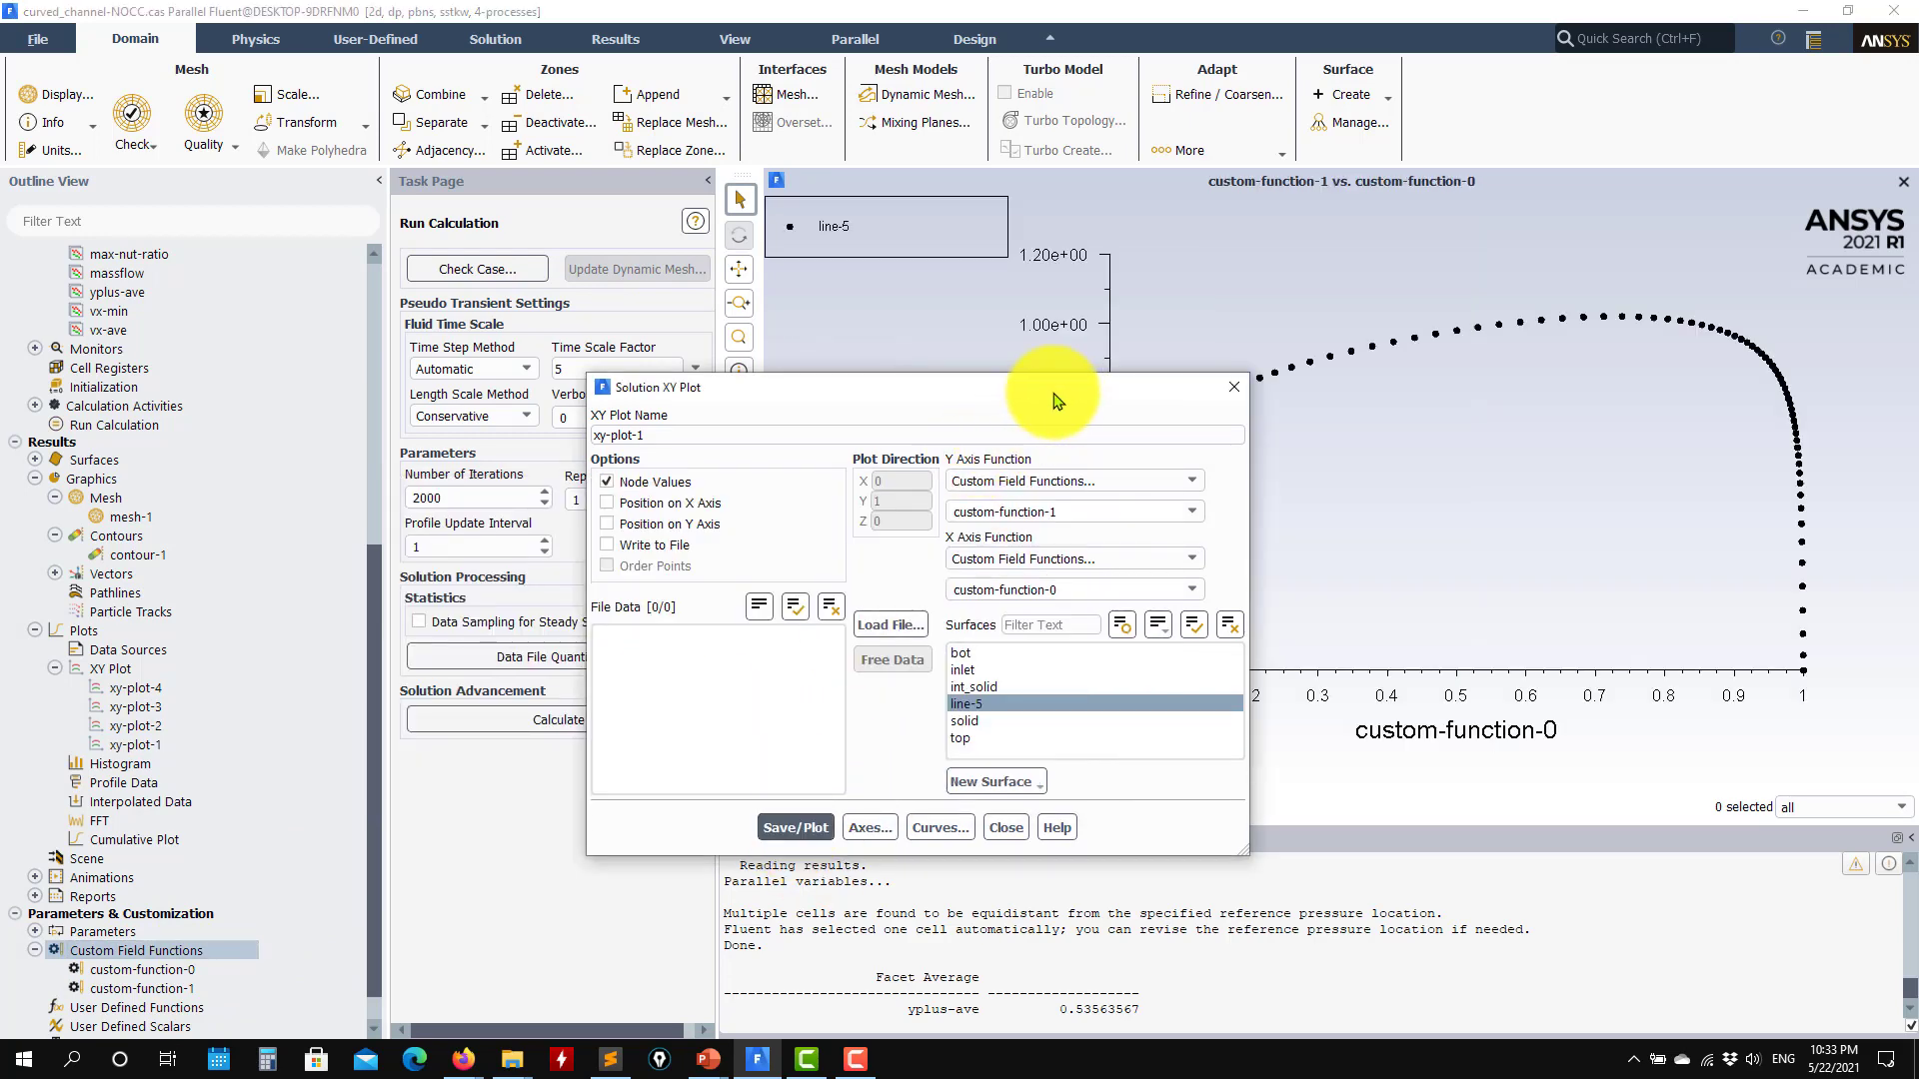
drag(1041, 389, 523, 317)
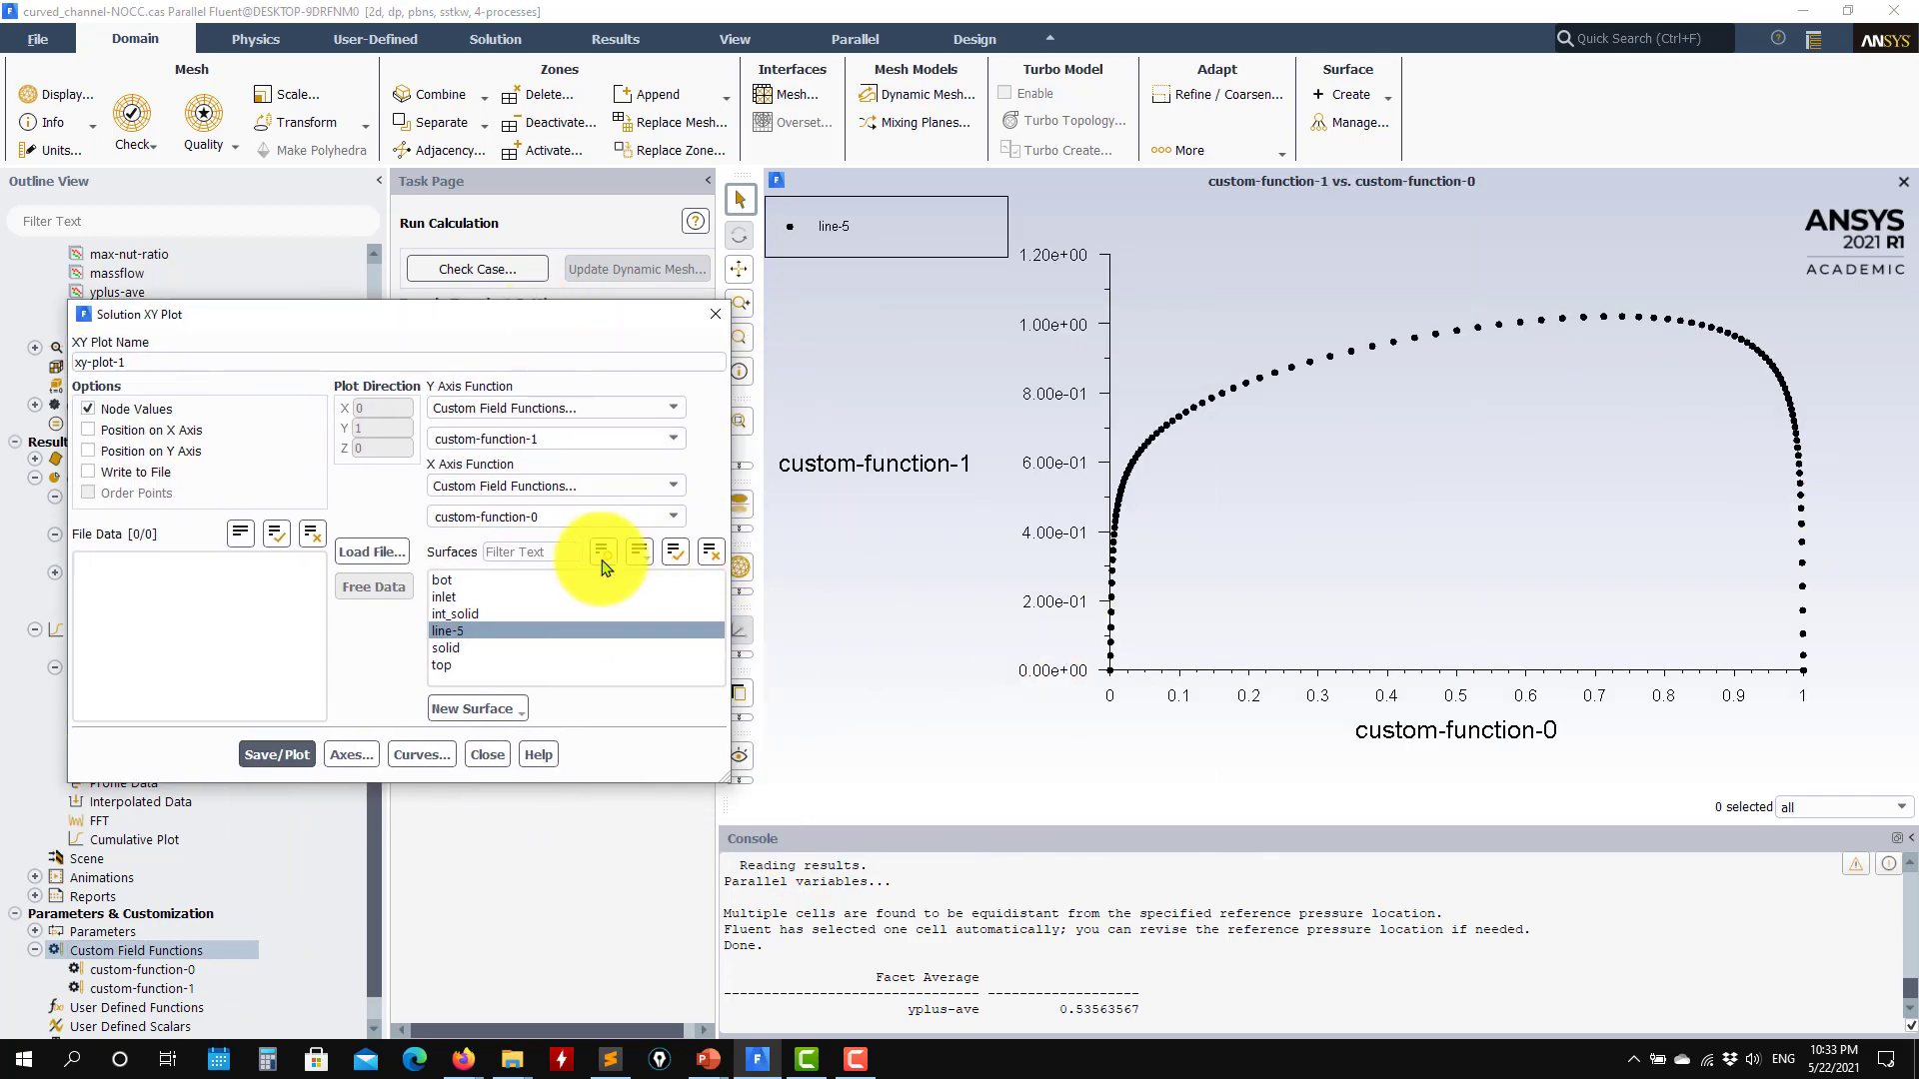
click(373, 551)
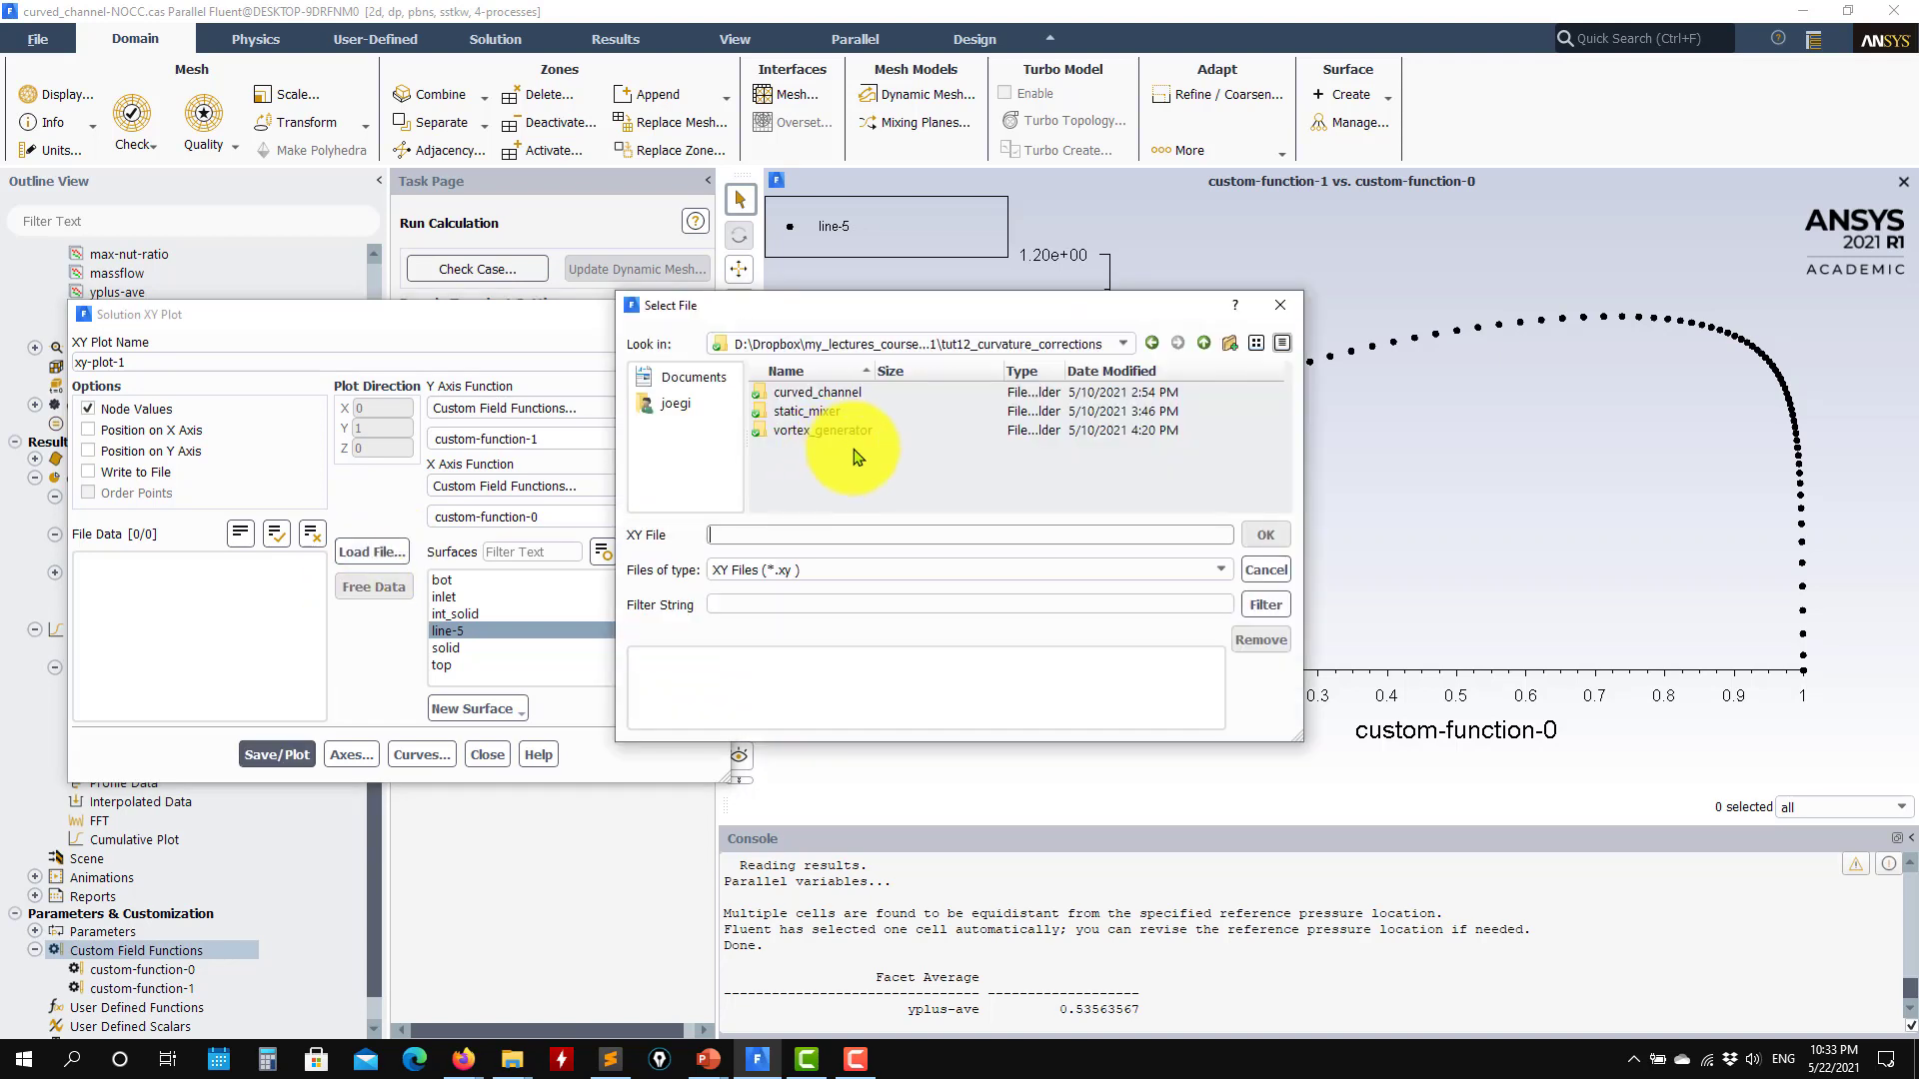
double_click(835, 393)
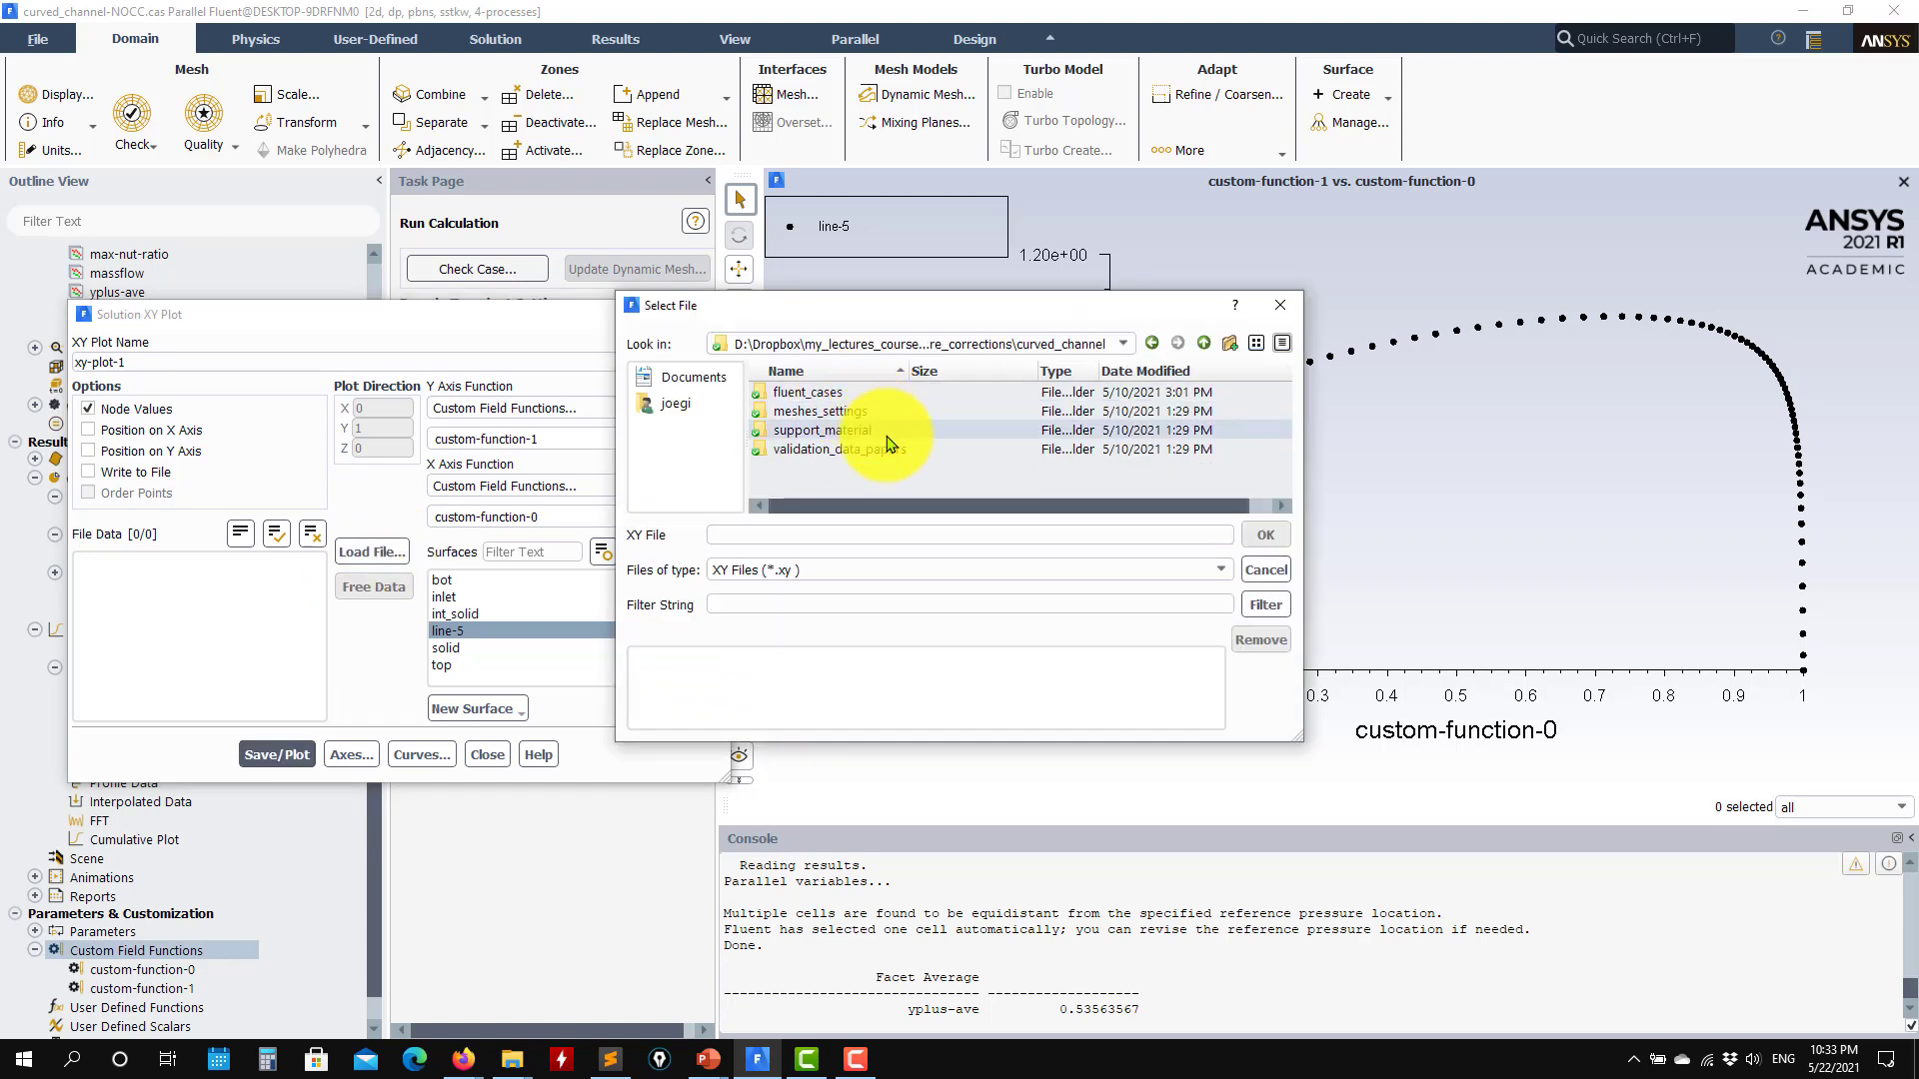
double_click(866, 452)
click(799, 394)
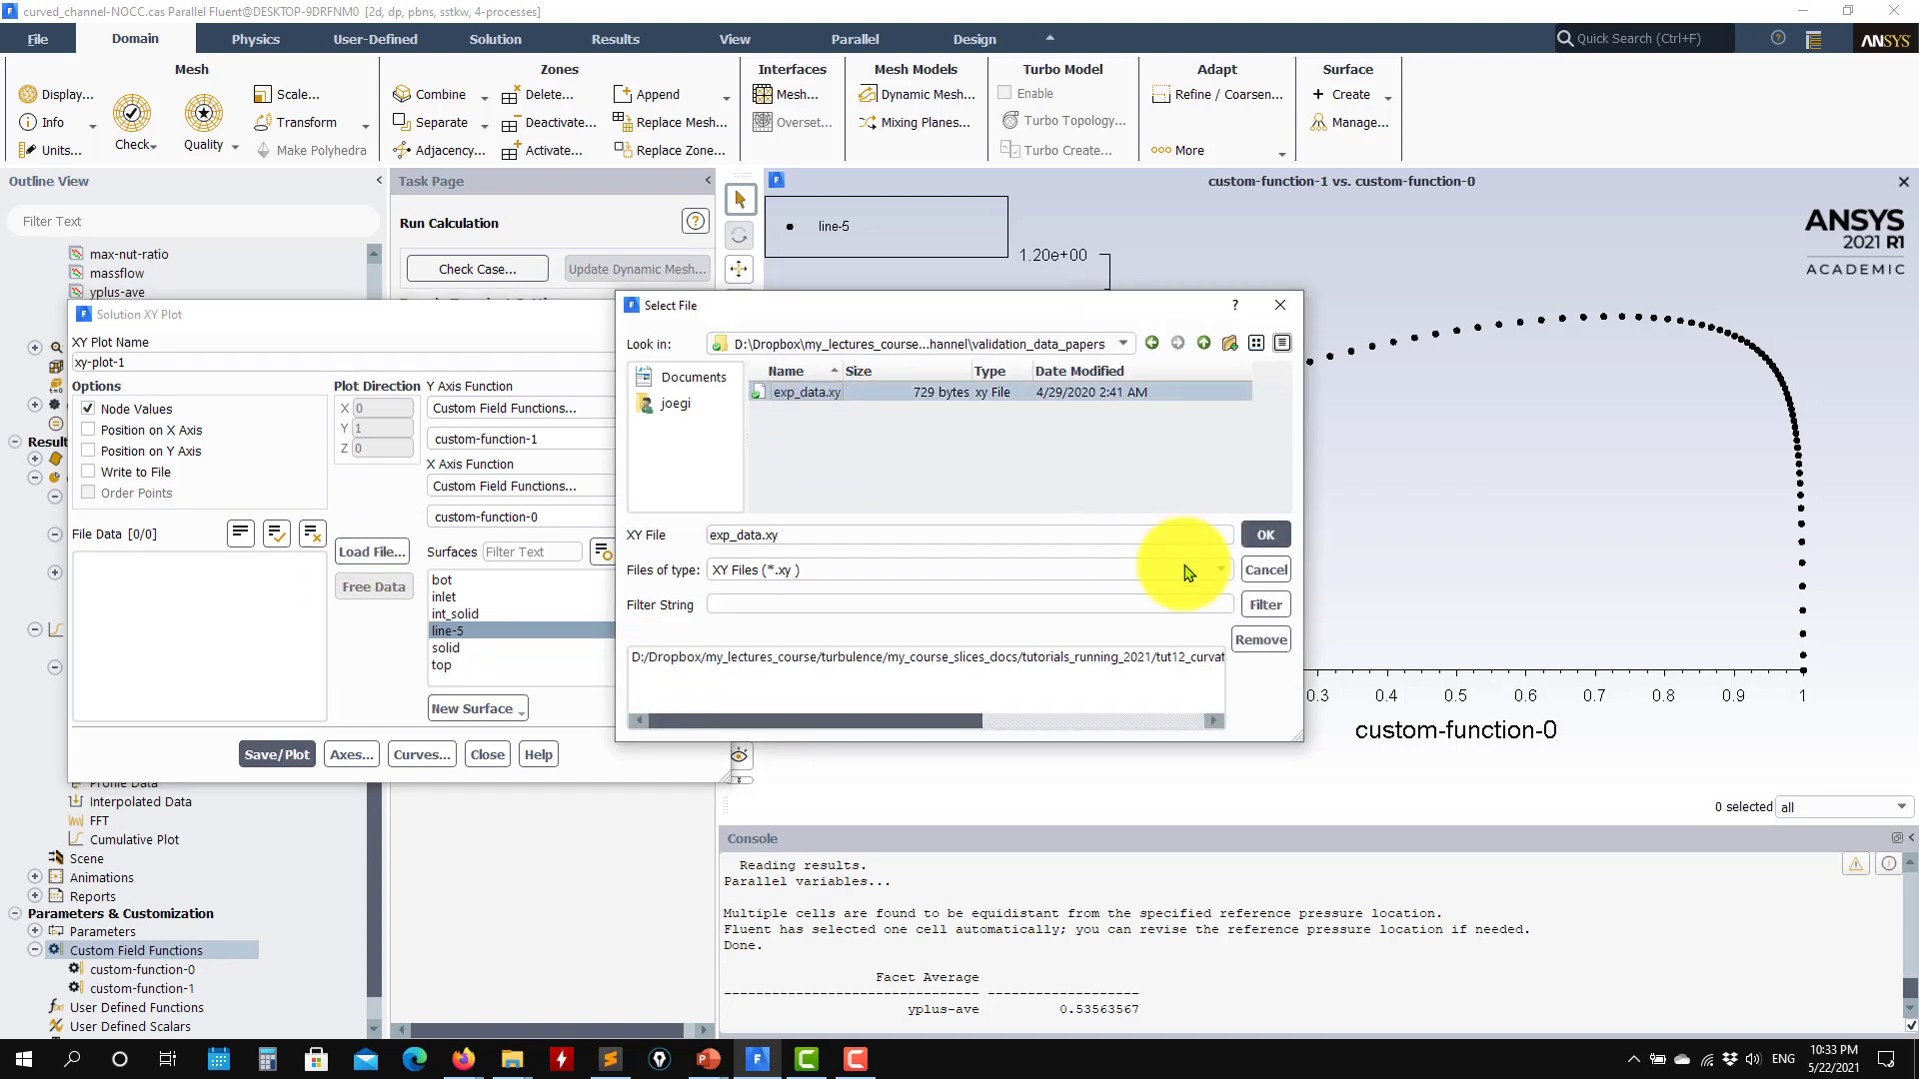
click(1263, 536)
click(272, 754)
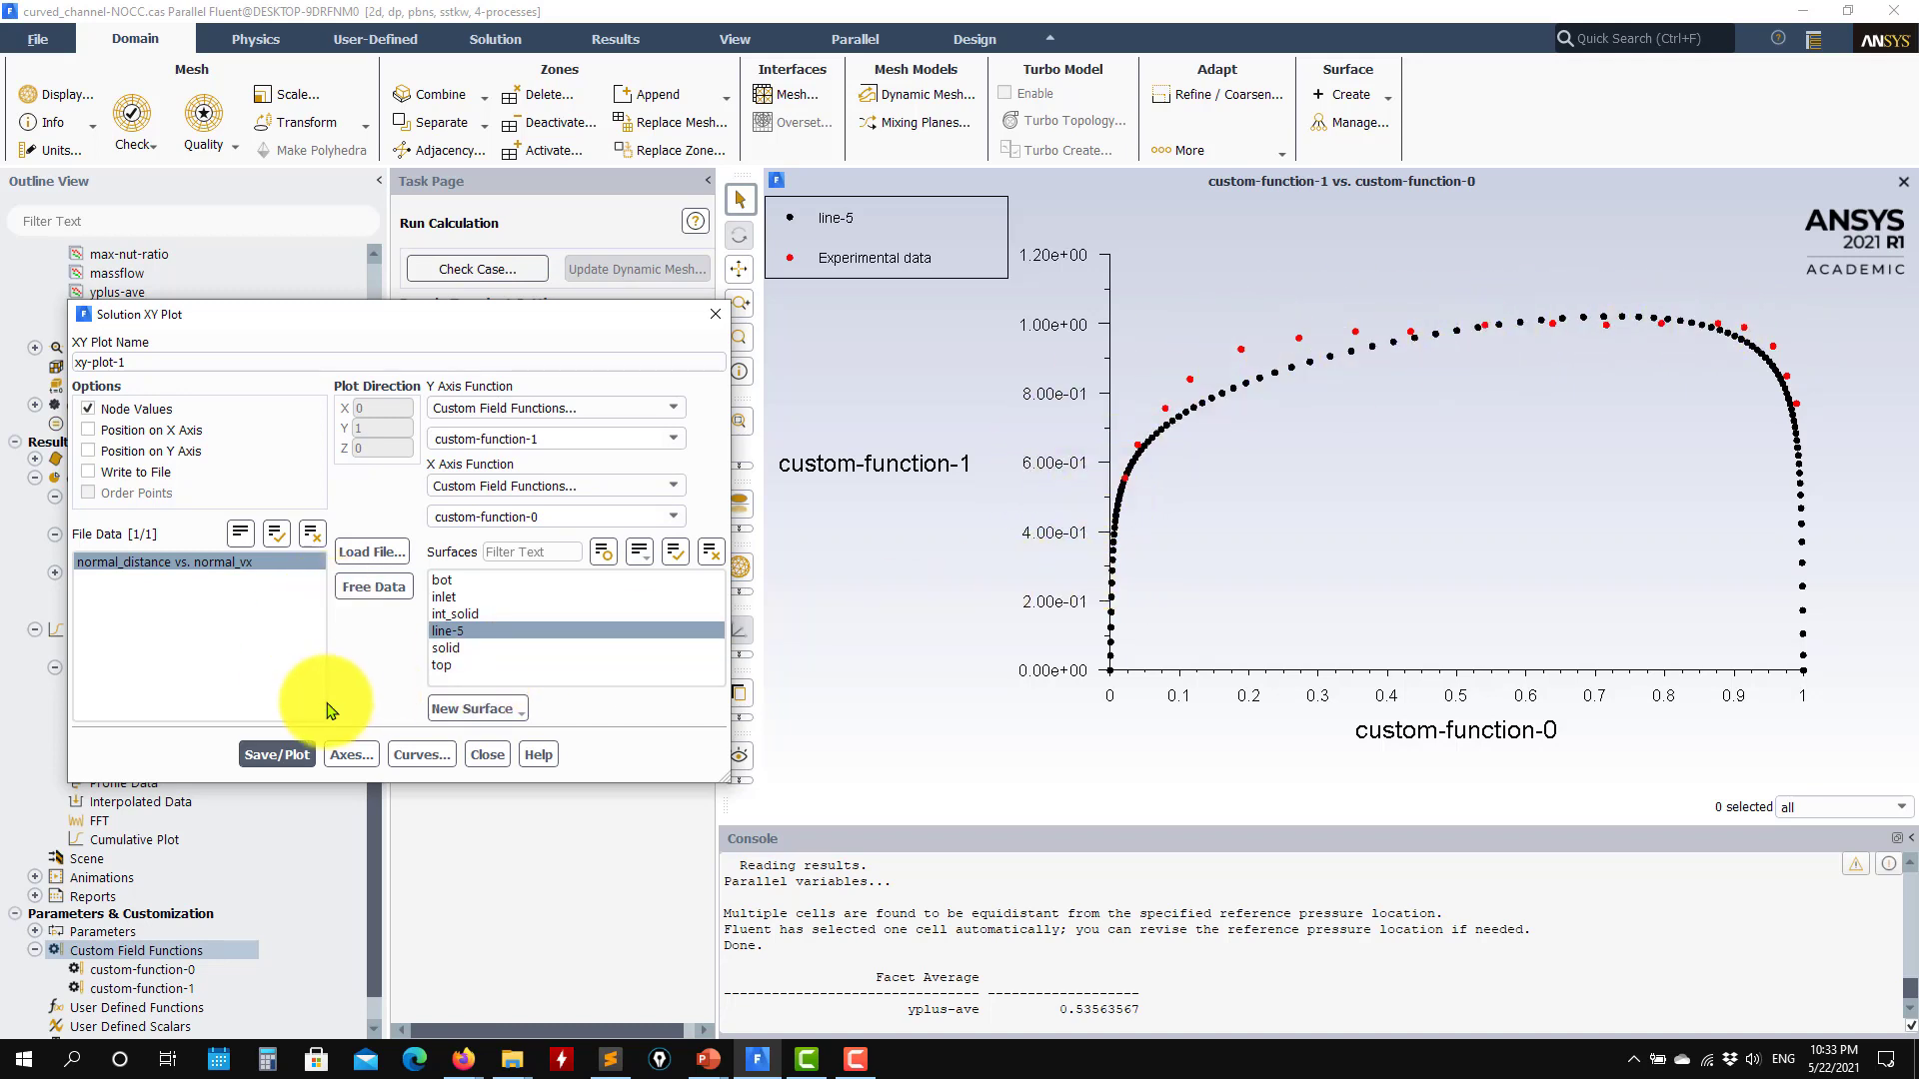
Step: Write the xy-plot-1 curve to a file named nocc in the validation_data_papers folder and close the plot settings
click(89, 471)
click(274, 754)
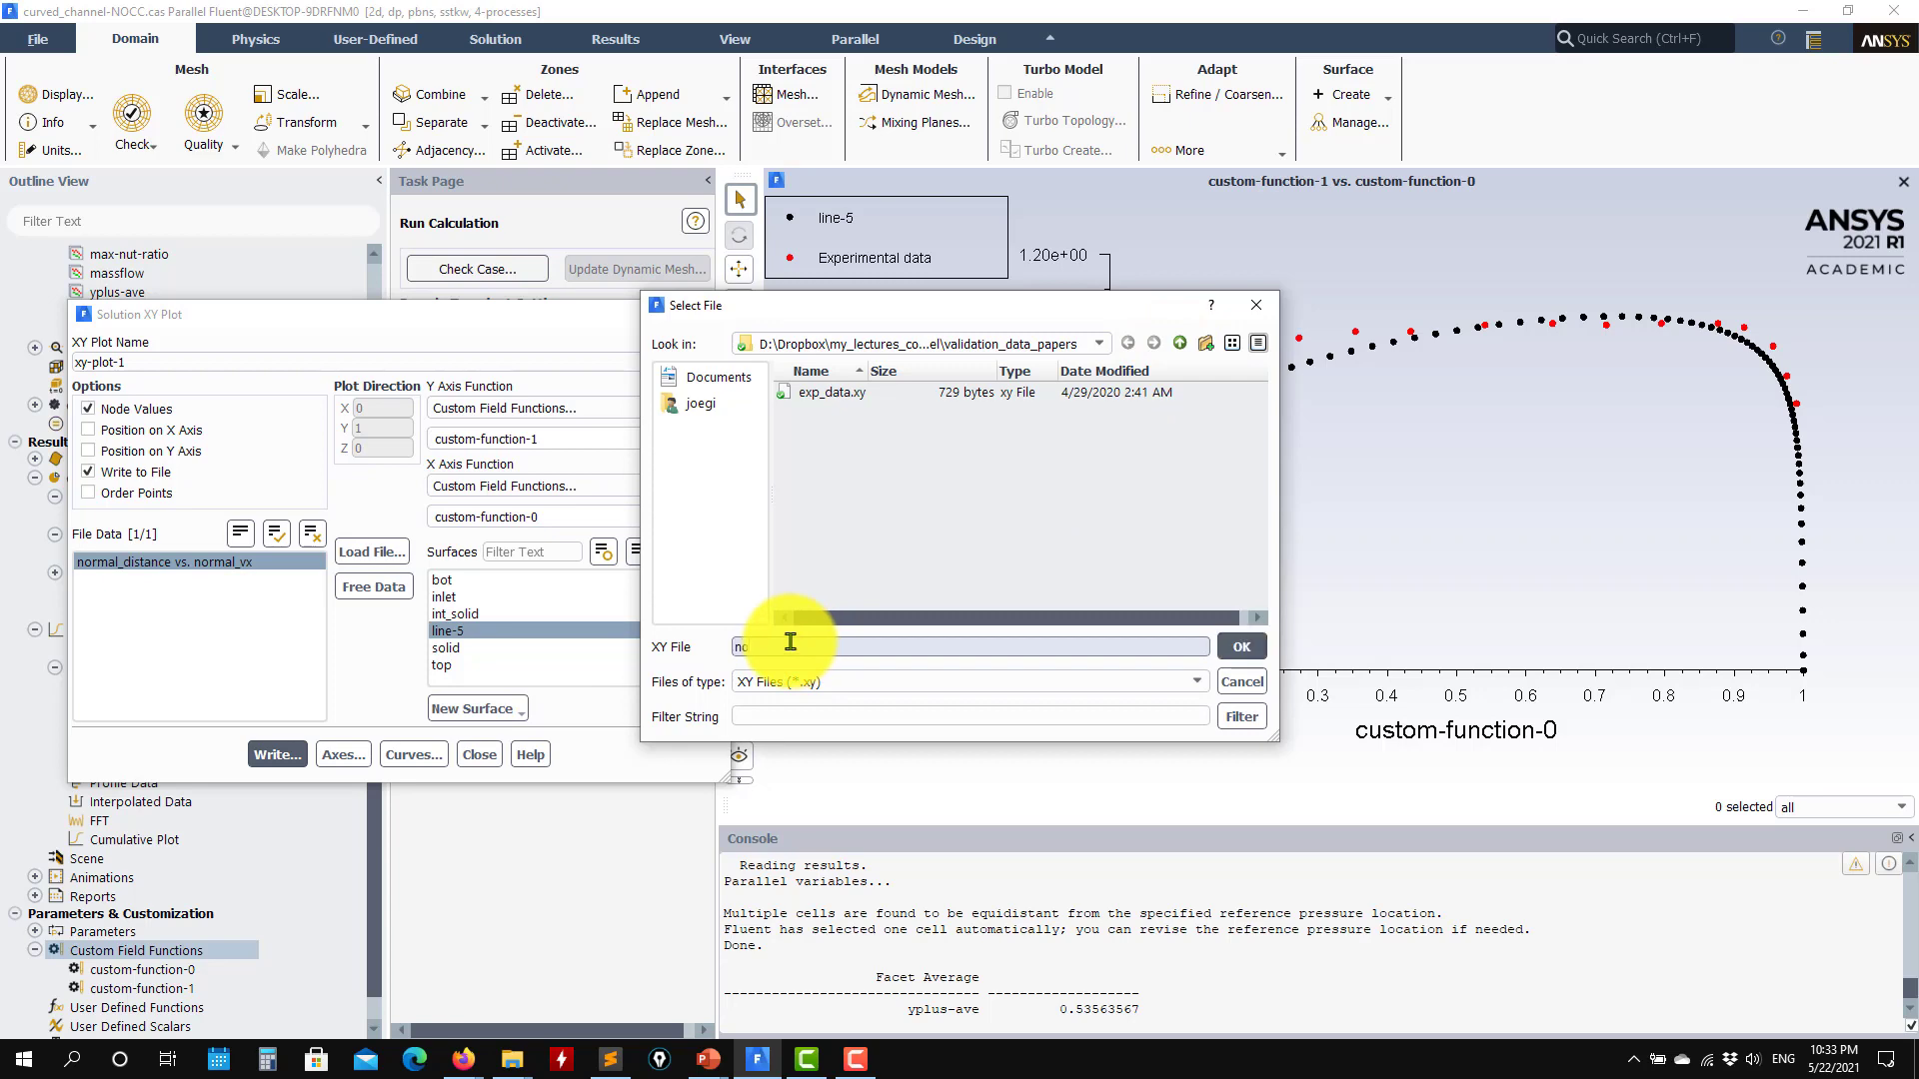
key(Return)
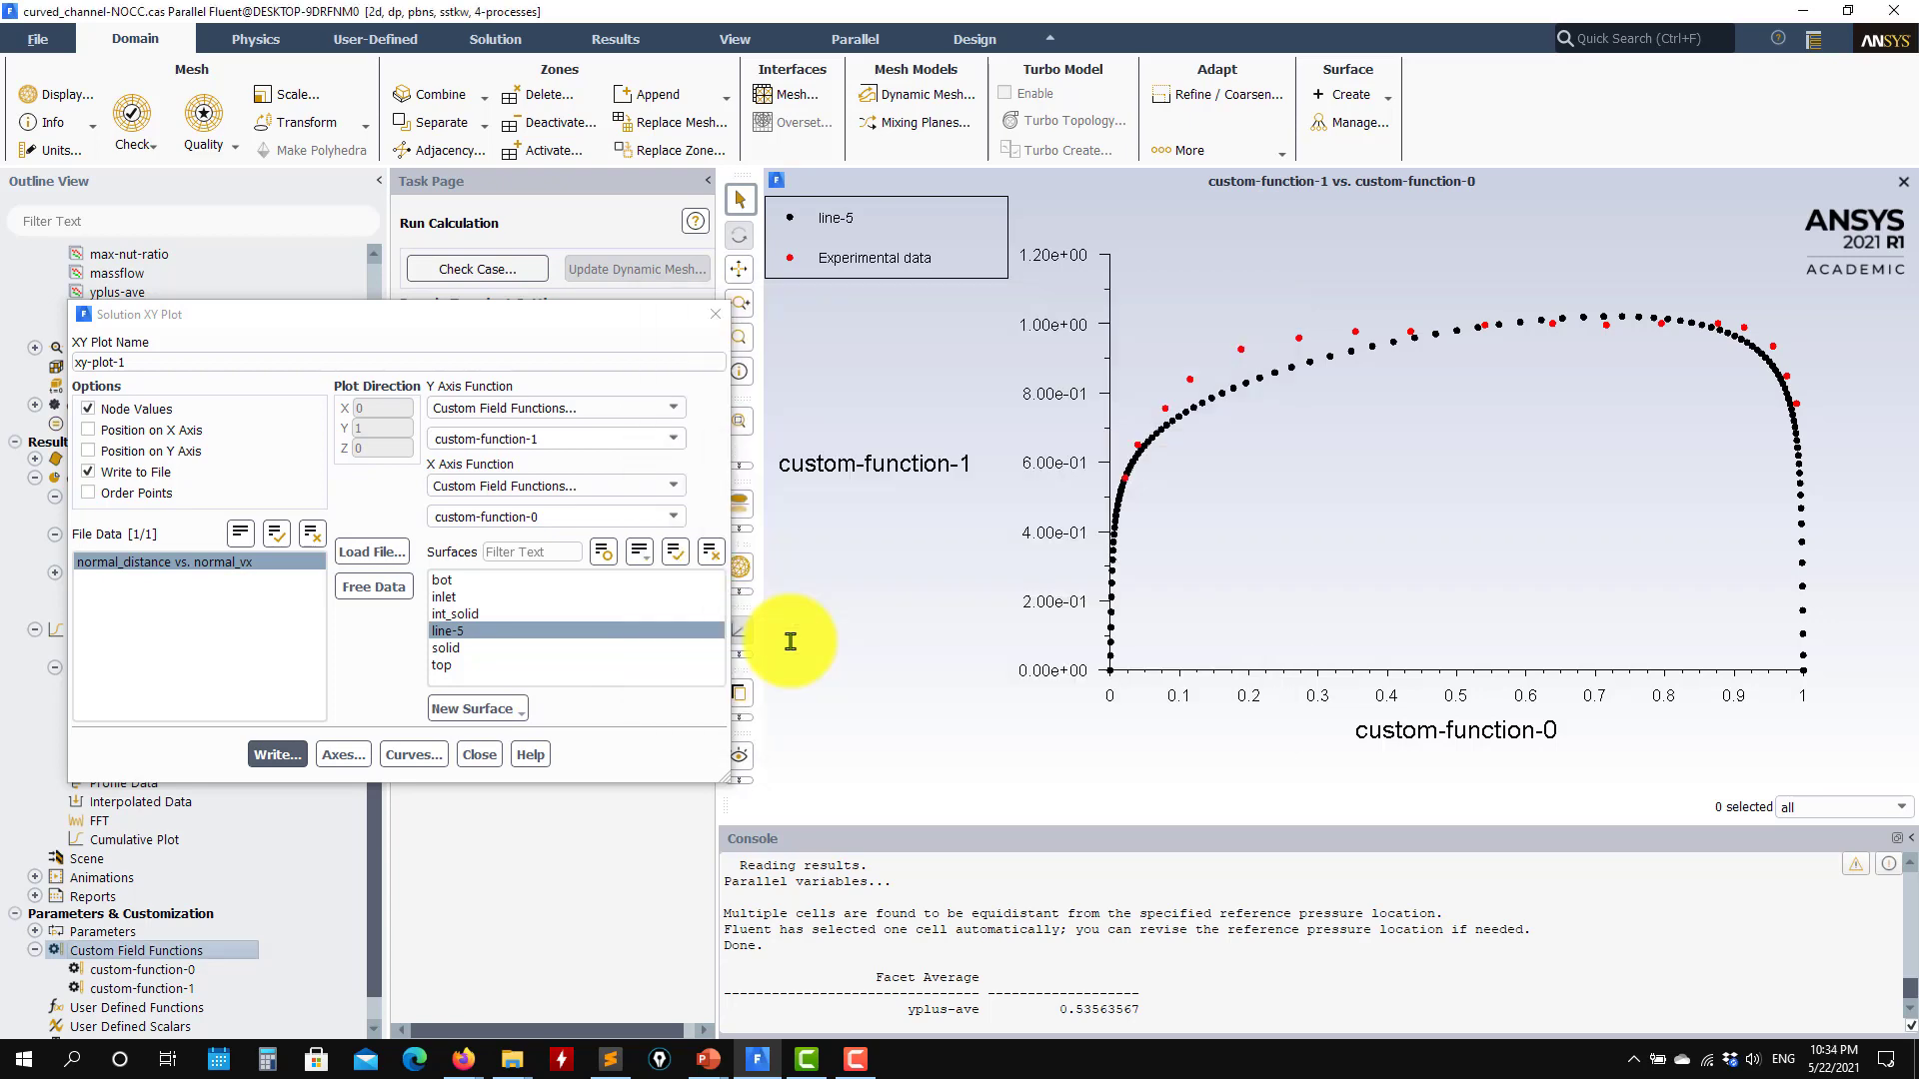
click(478, 755)
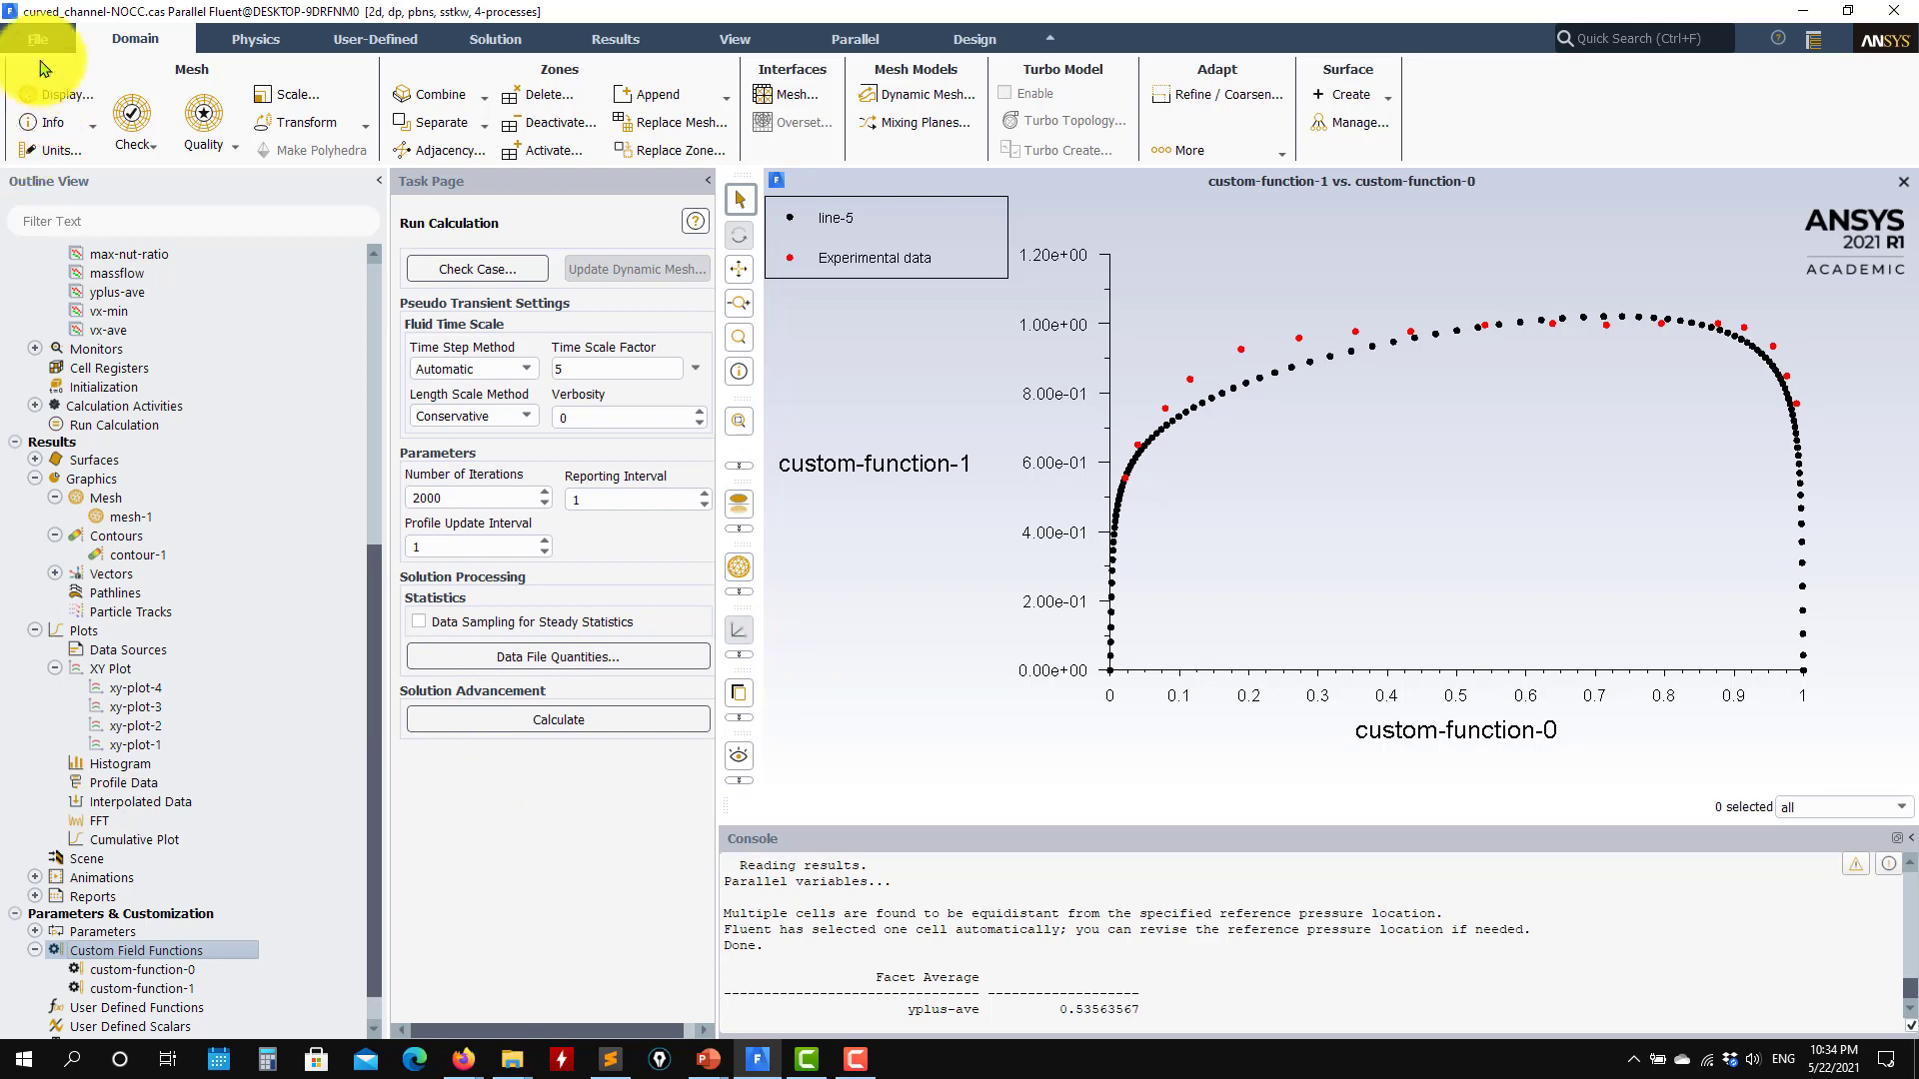
Step: Read the case and data of the curvature-corrected run from curved_channel-CC.cas.h5
mouse_move(45, 66)
click(214, 122)
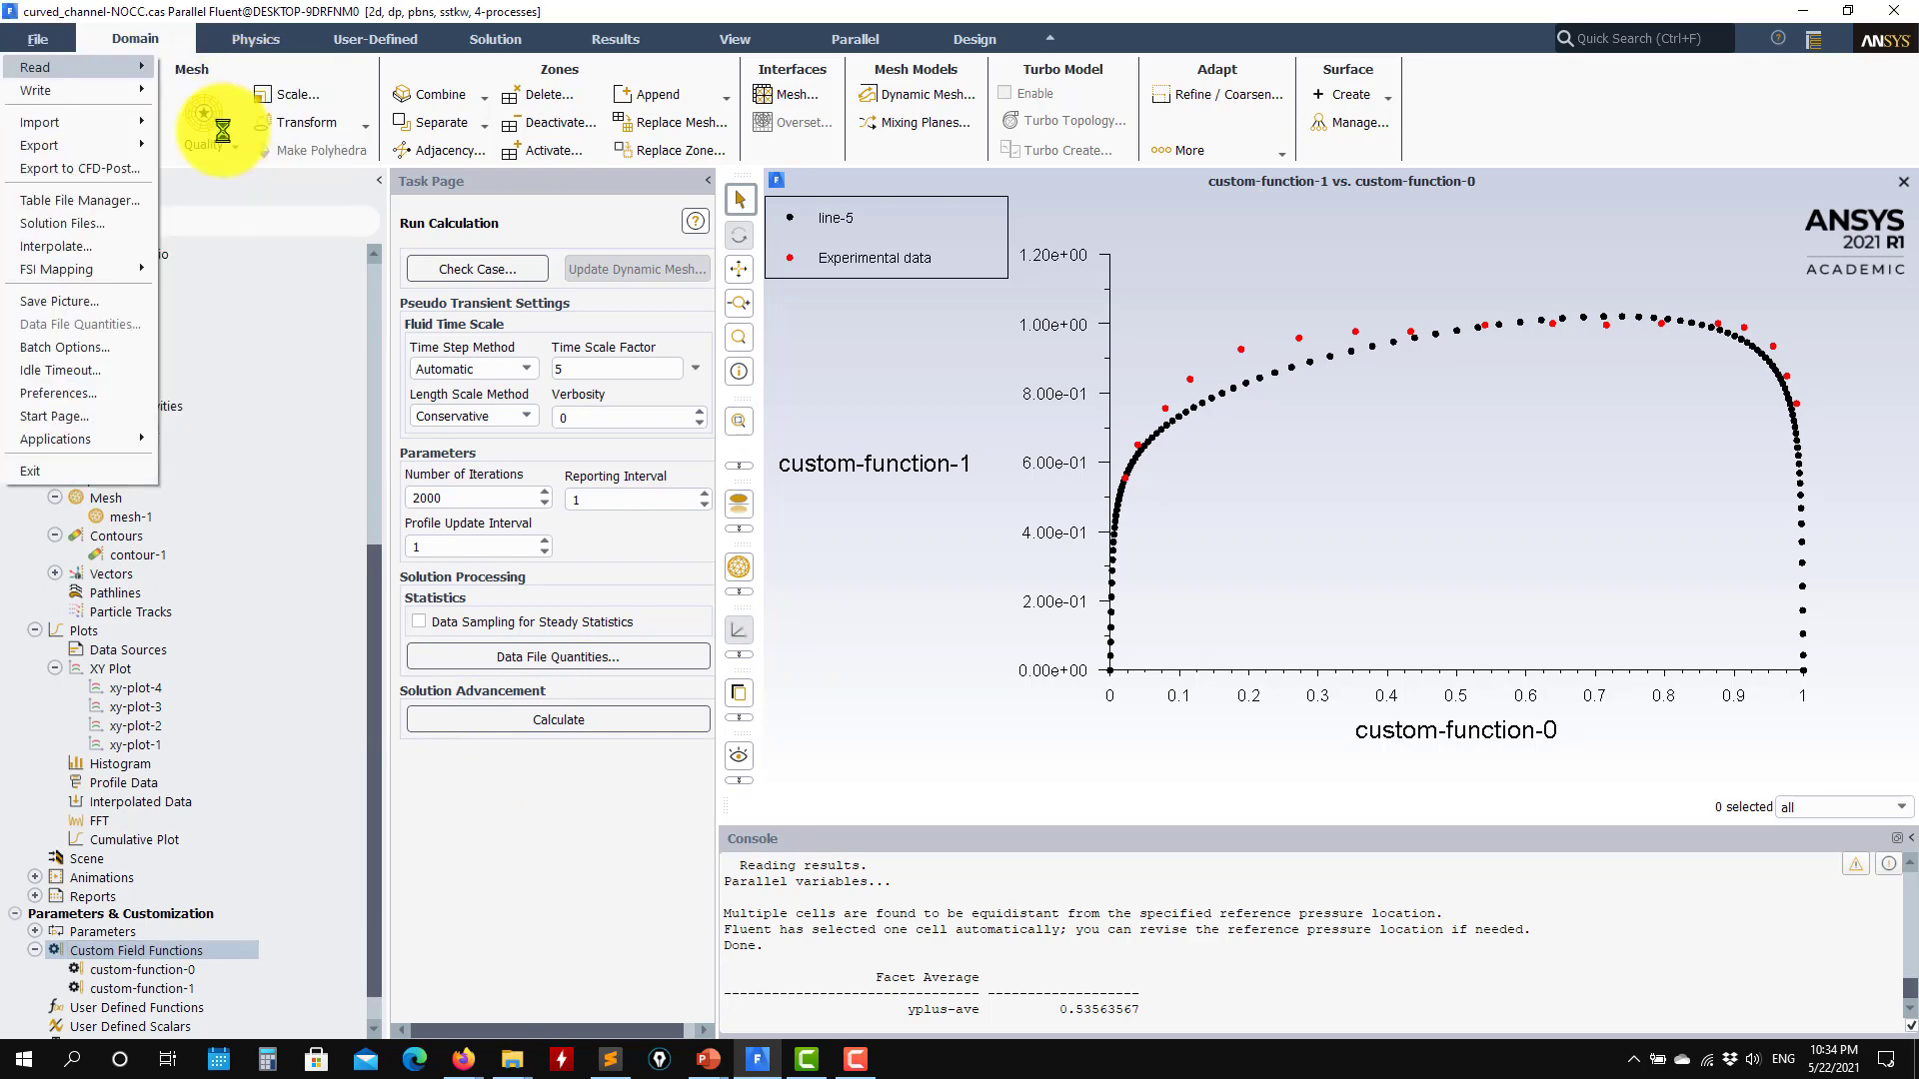
click(874, 393)
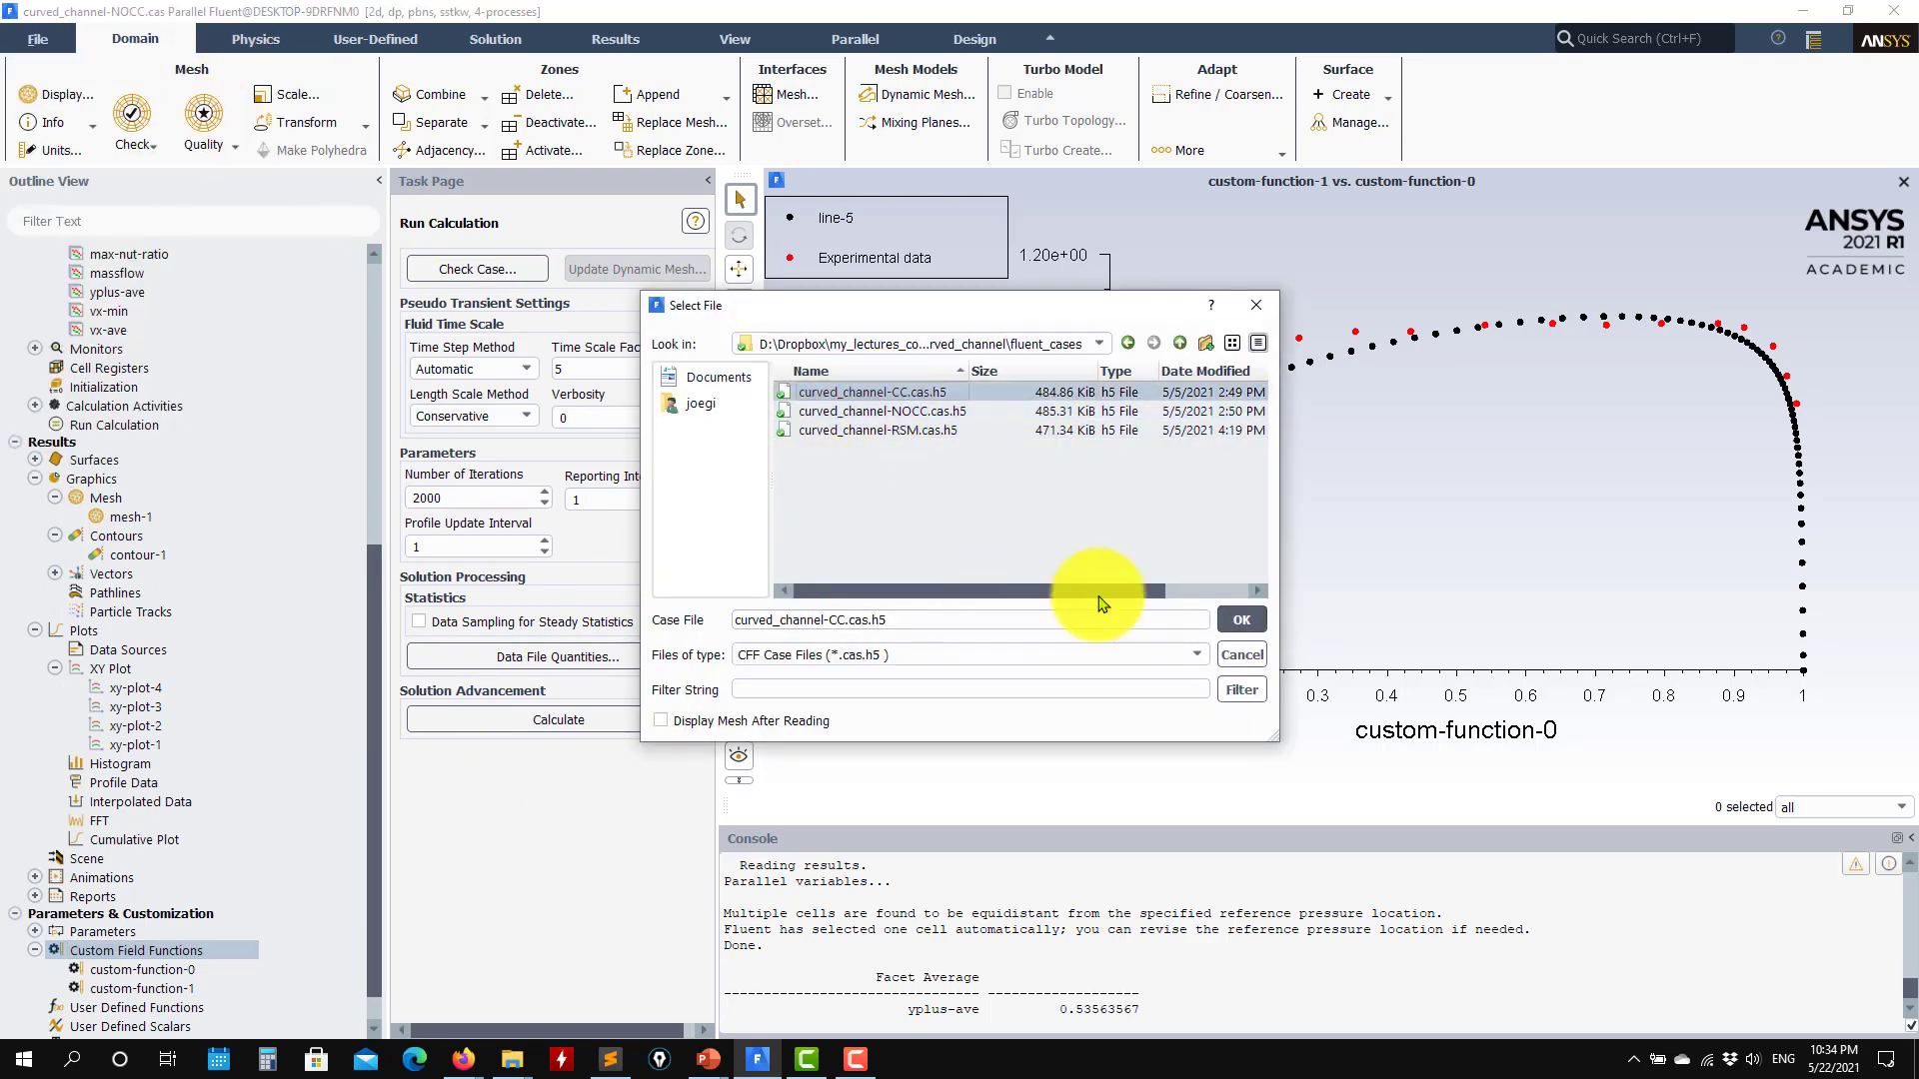
click(1240, 620)
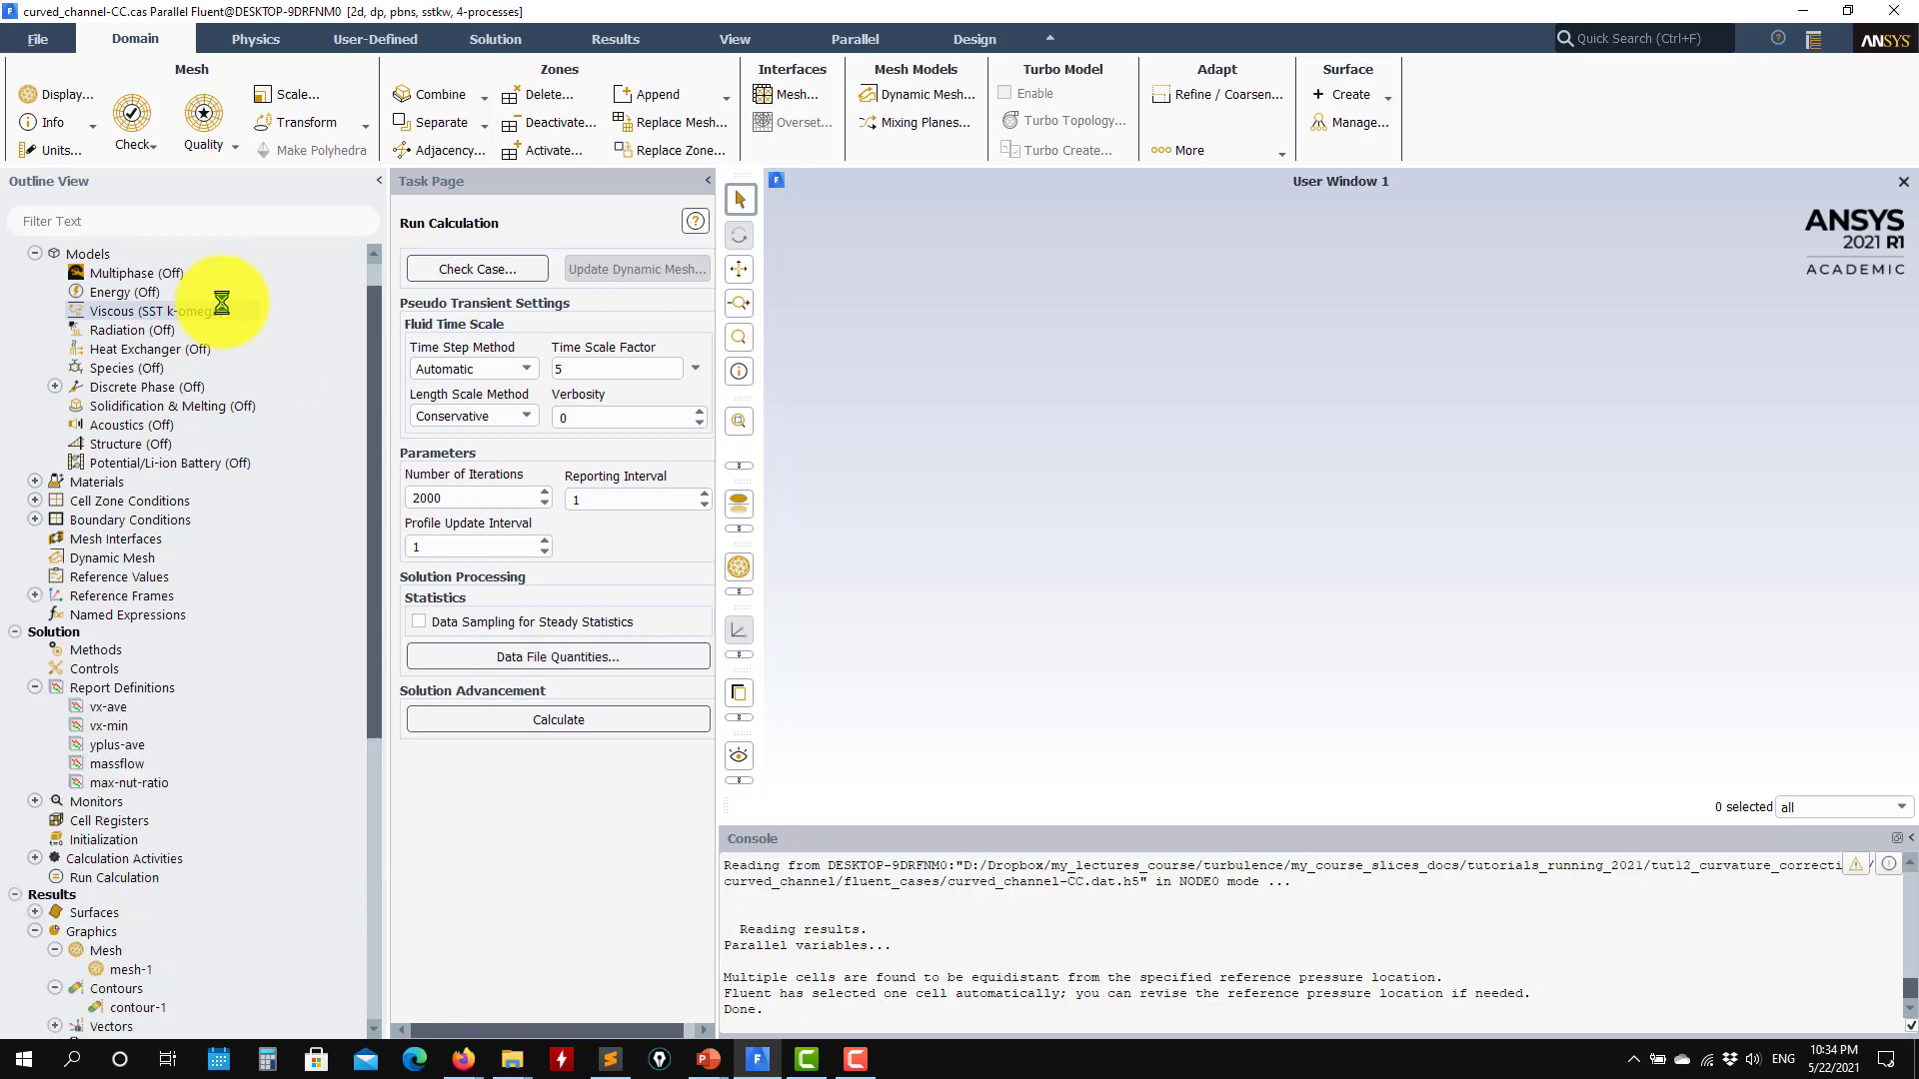
Step: Plot the saved xy-plot-1 of custom-function-1 against custom-function-0 along line-5 for the curvature-corrected case
scroll(195, 335, down, 5)
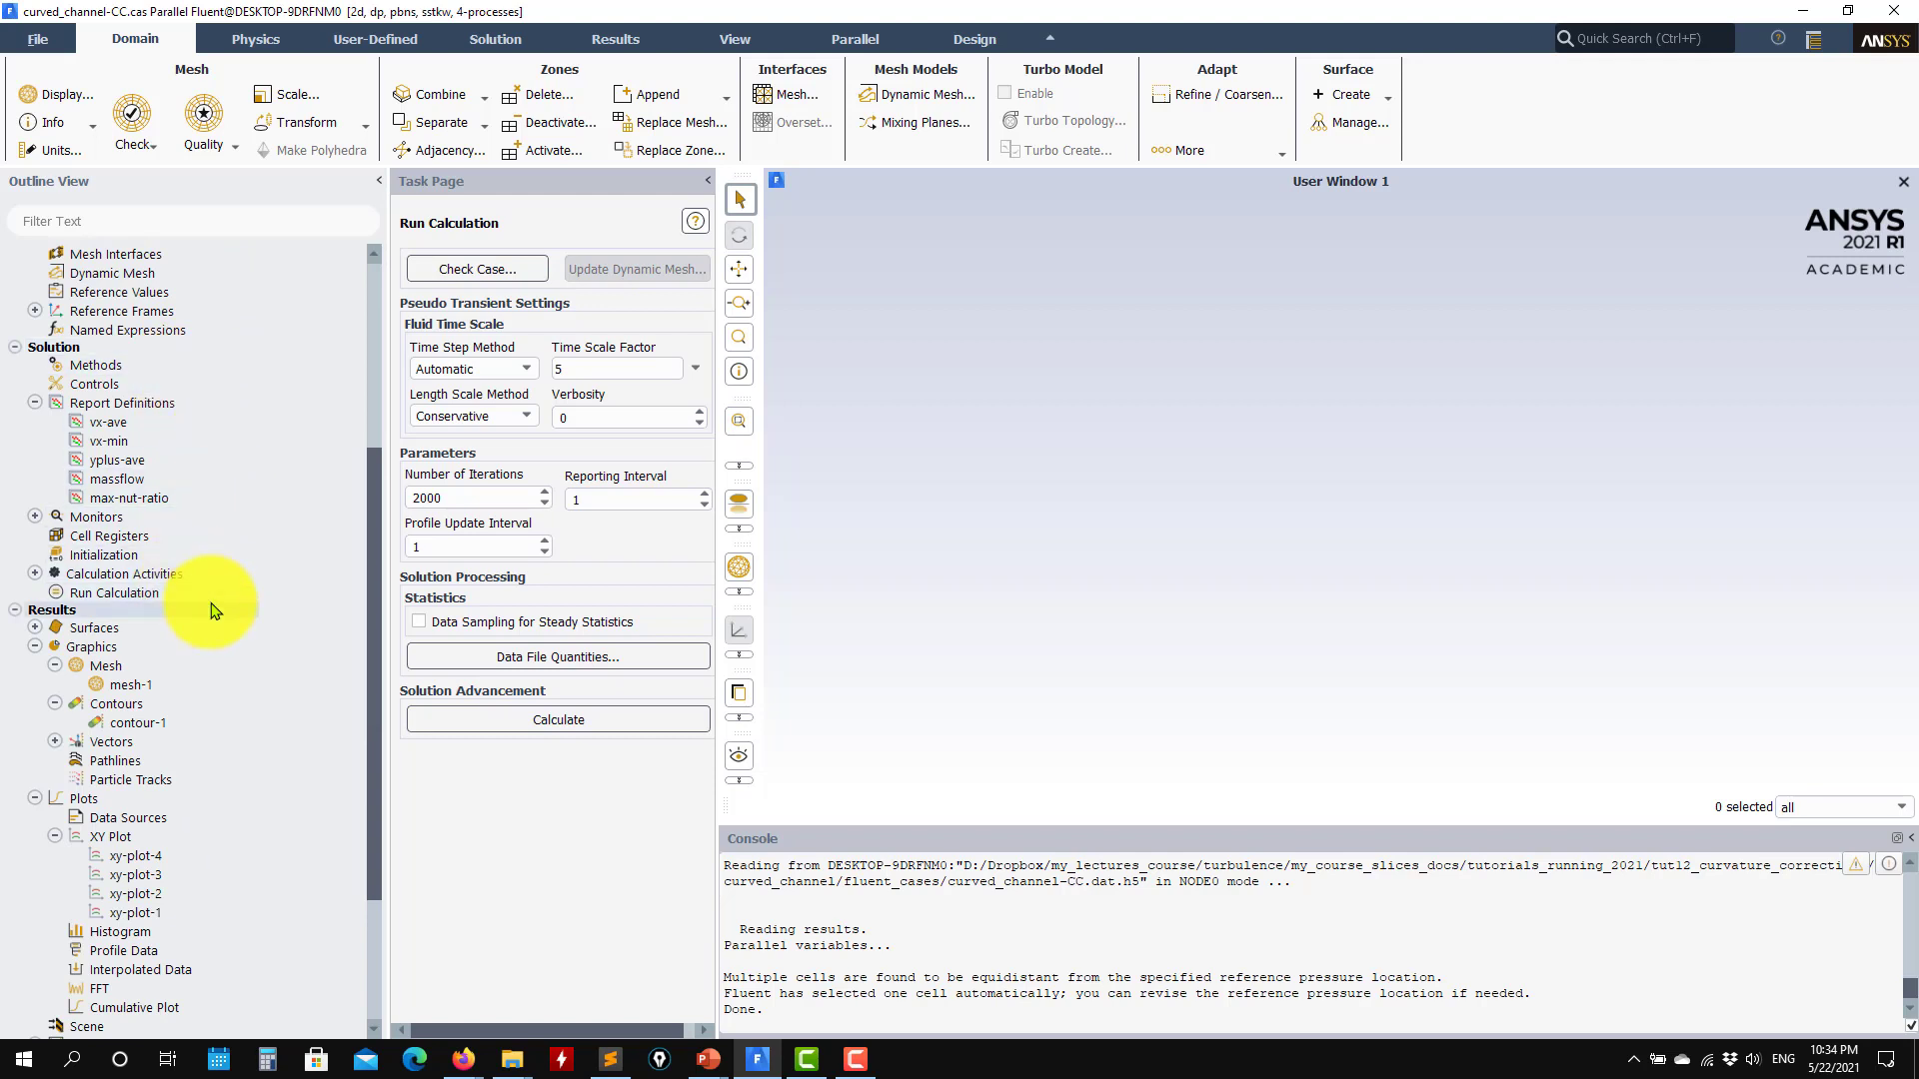
scroll(171, 706, down, 4)
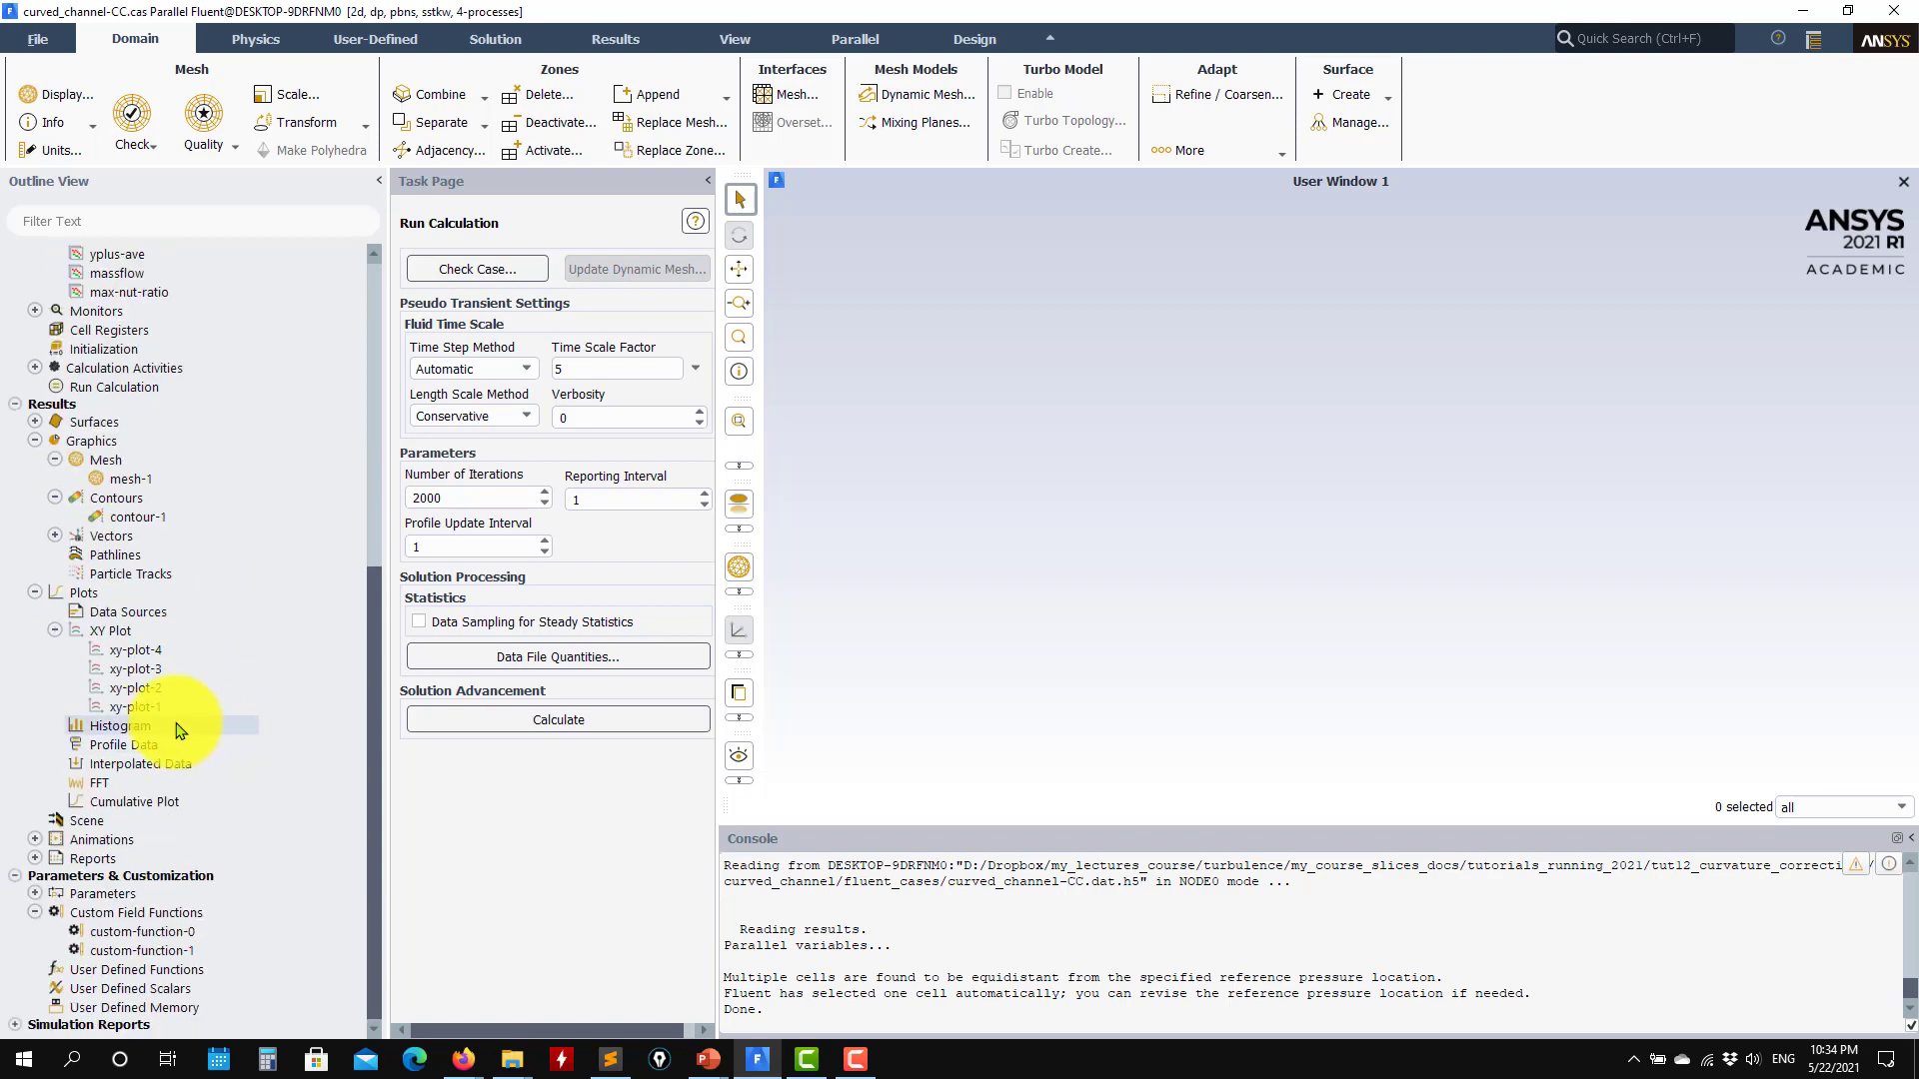
double_click(150, 707)
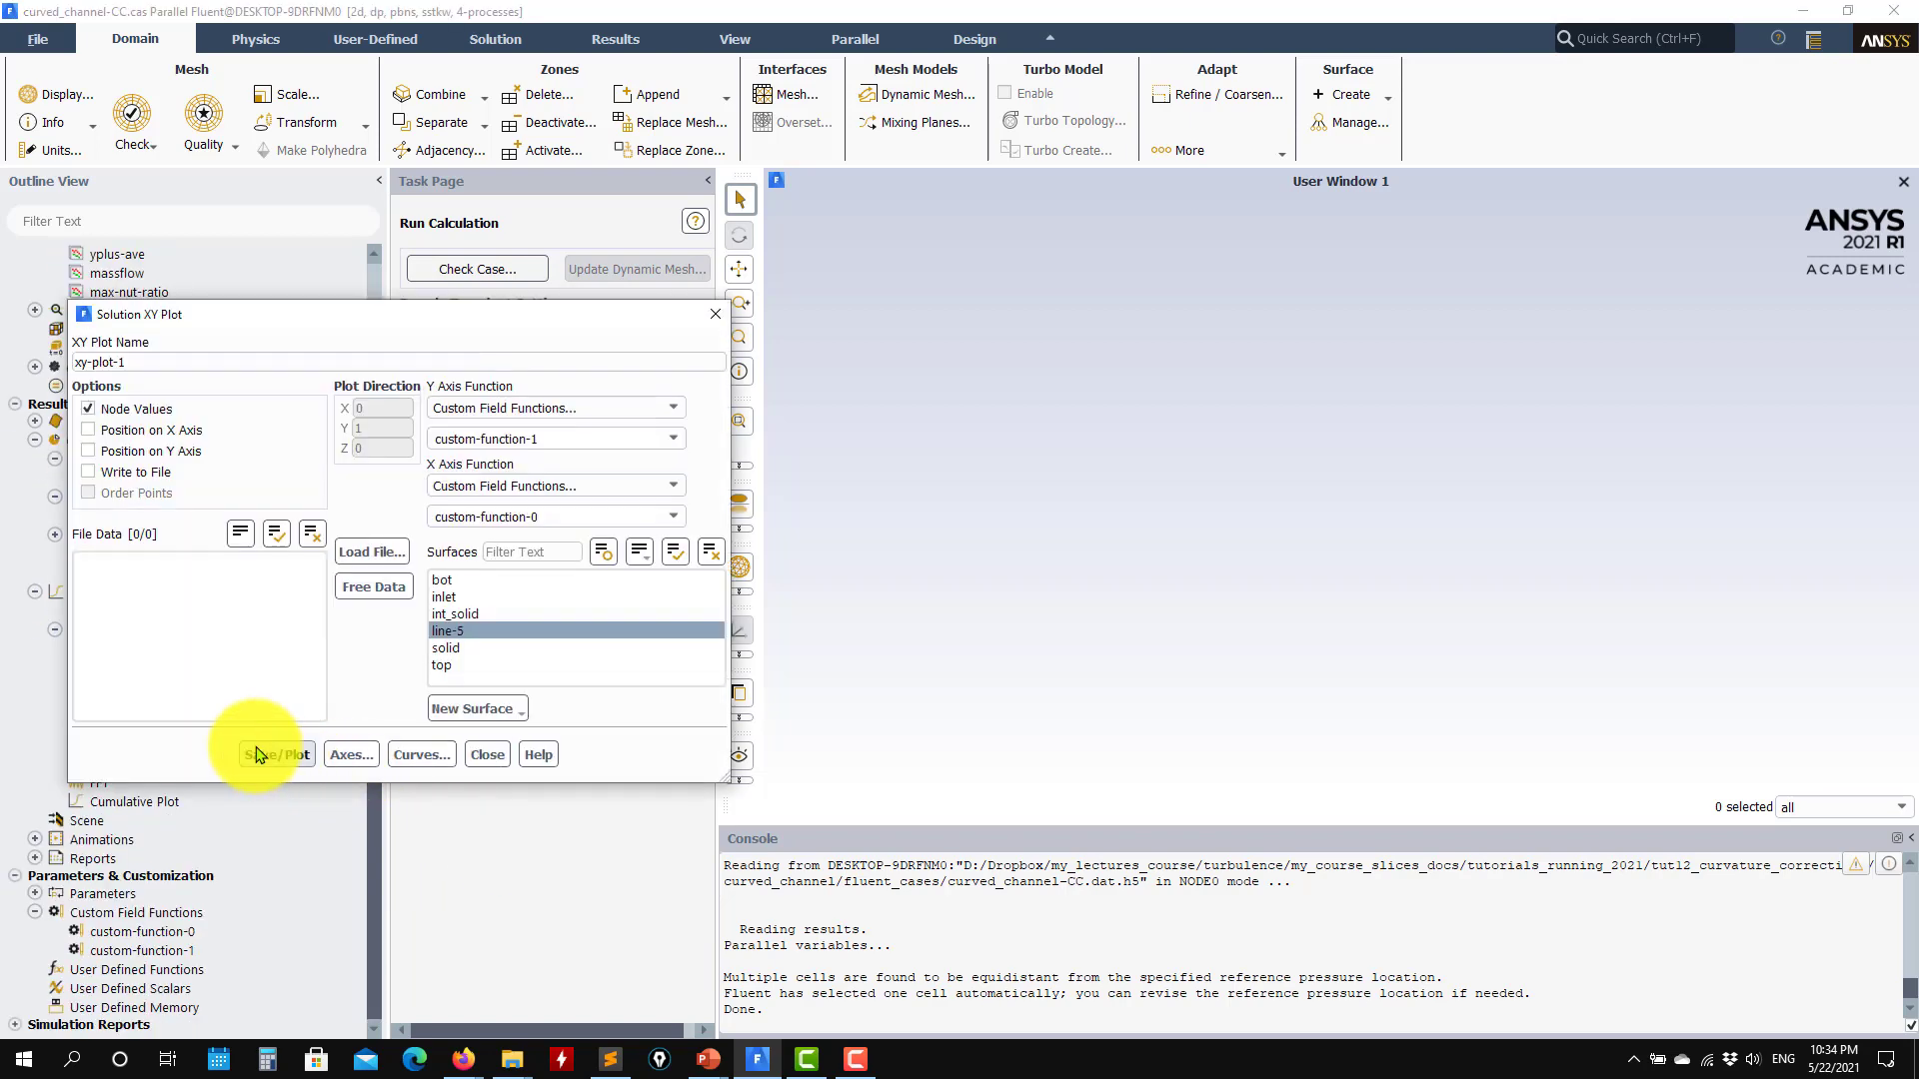
click(280, 756)
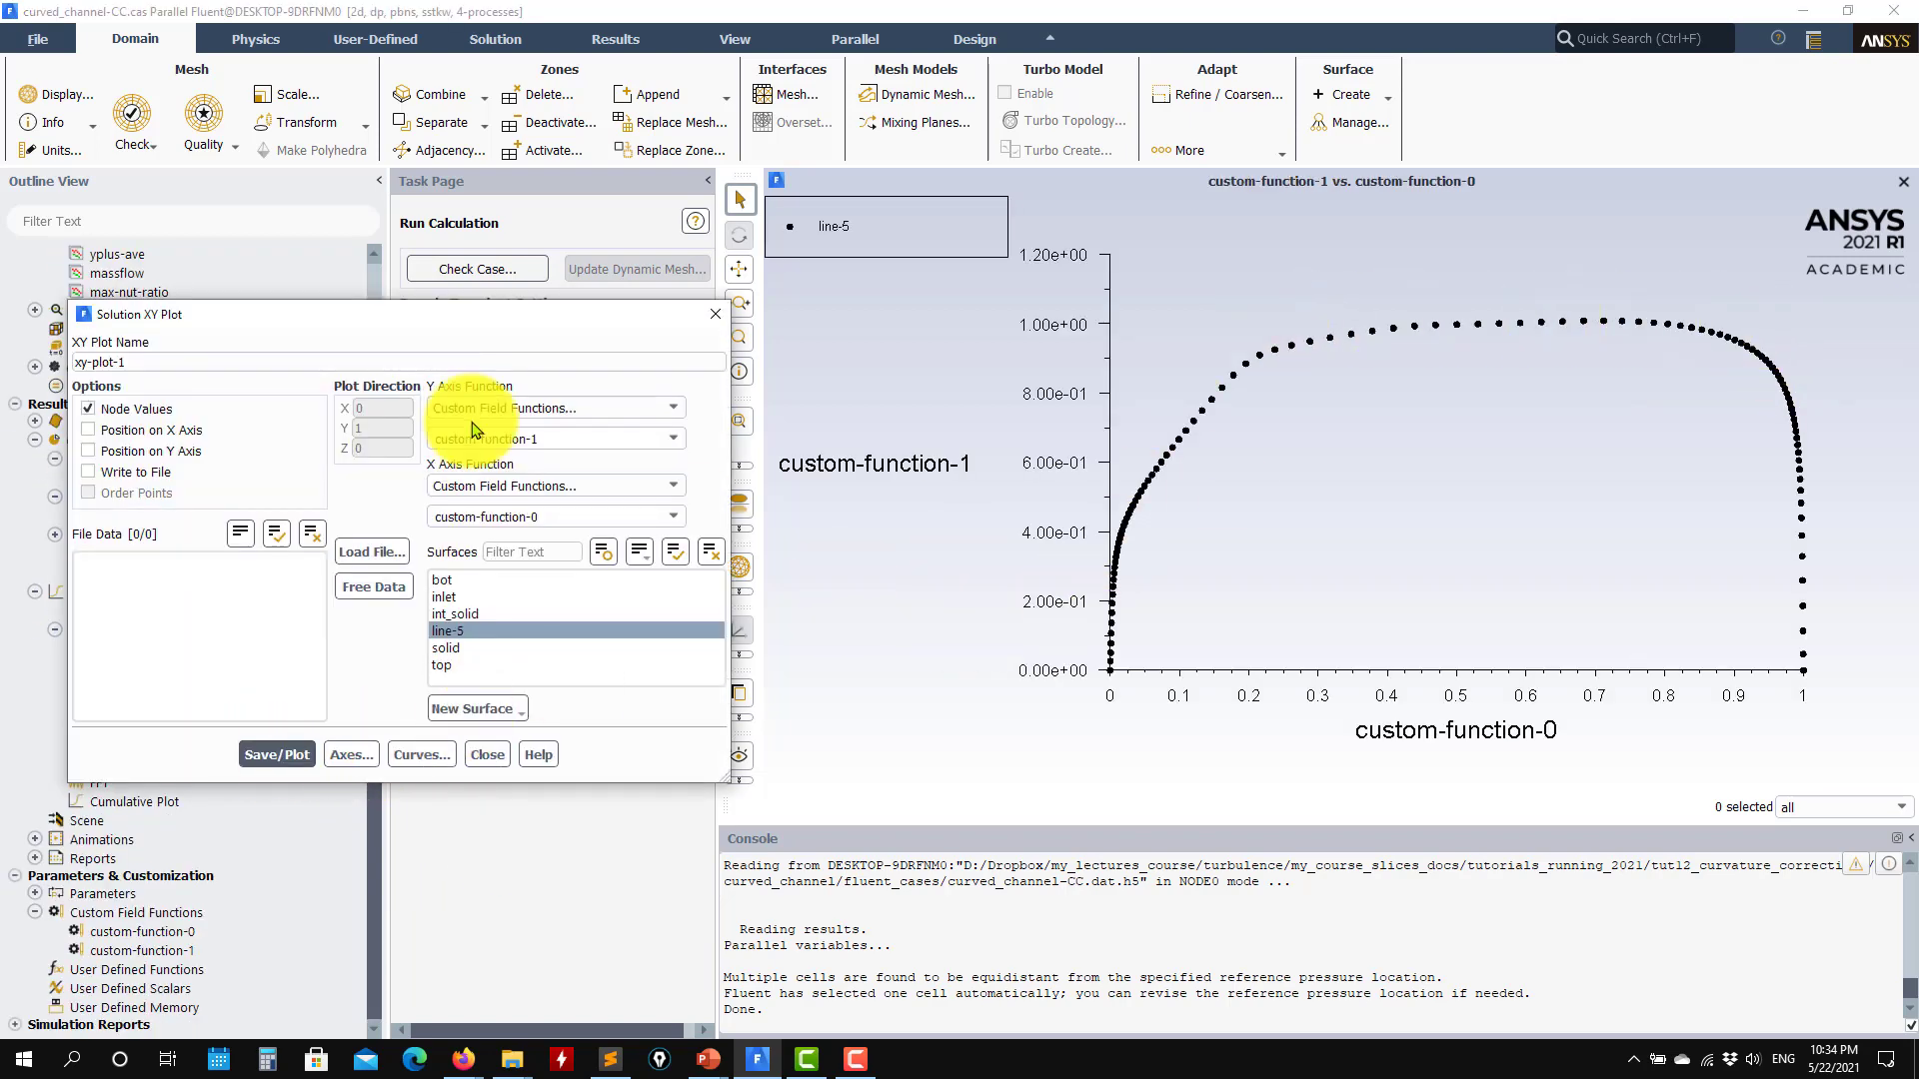
Step: Review the SST k-omega viscous model options, including the curvature correction settings, and close them unchanged
drag(484, 321, 835, 568)
scroll(182, 509, up, 4)
scroll(182, 509, up, 5)
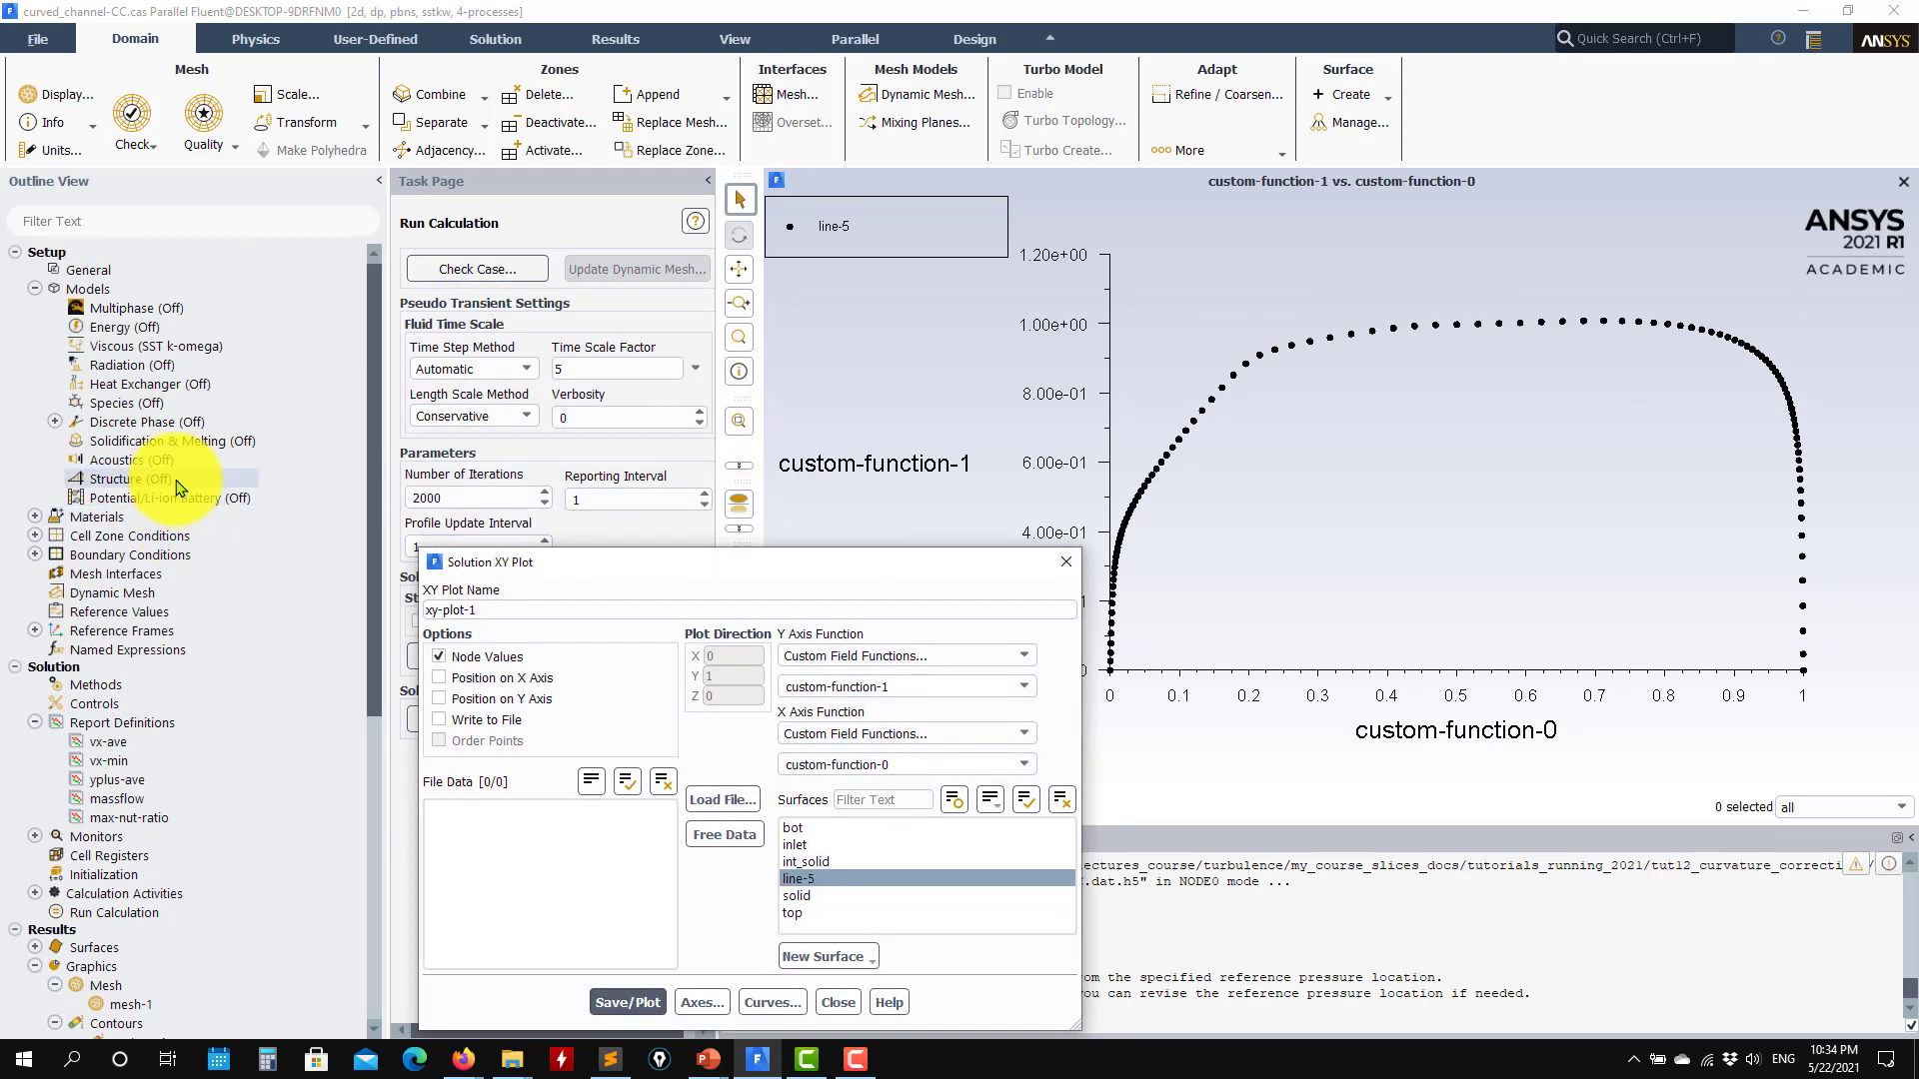
double_click(159, 352)
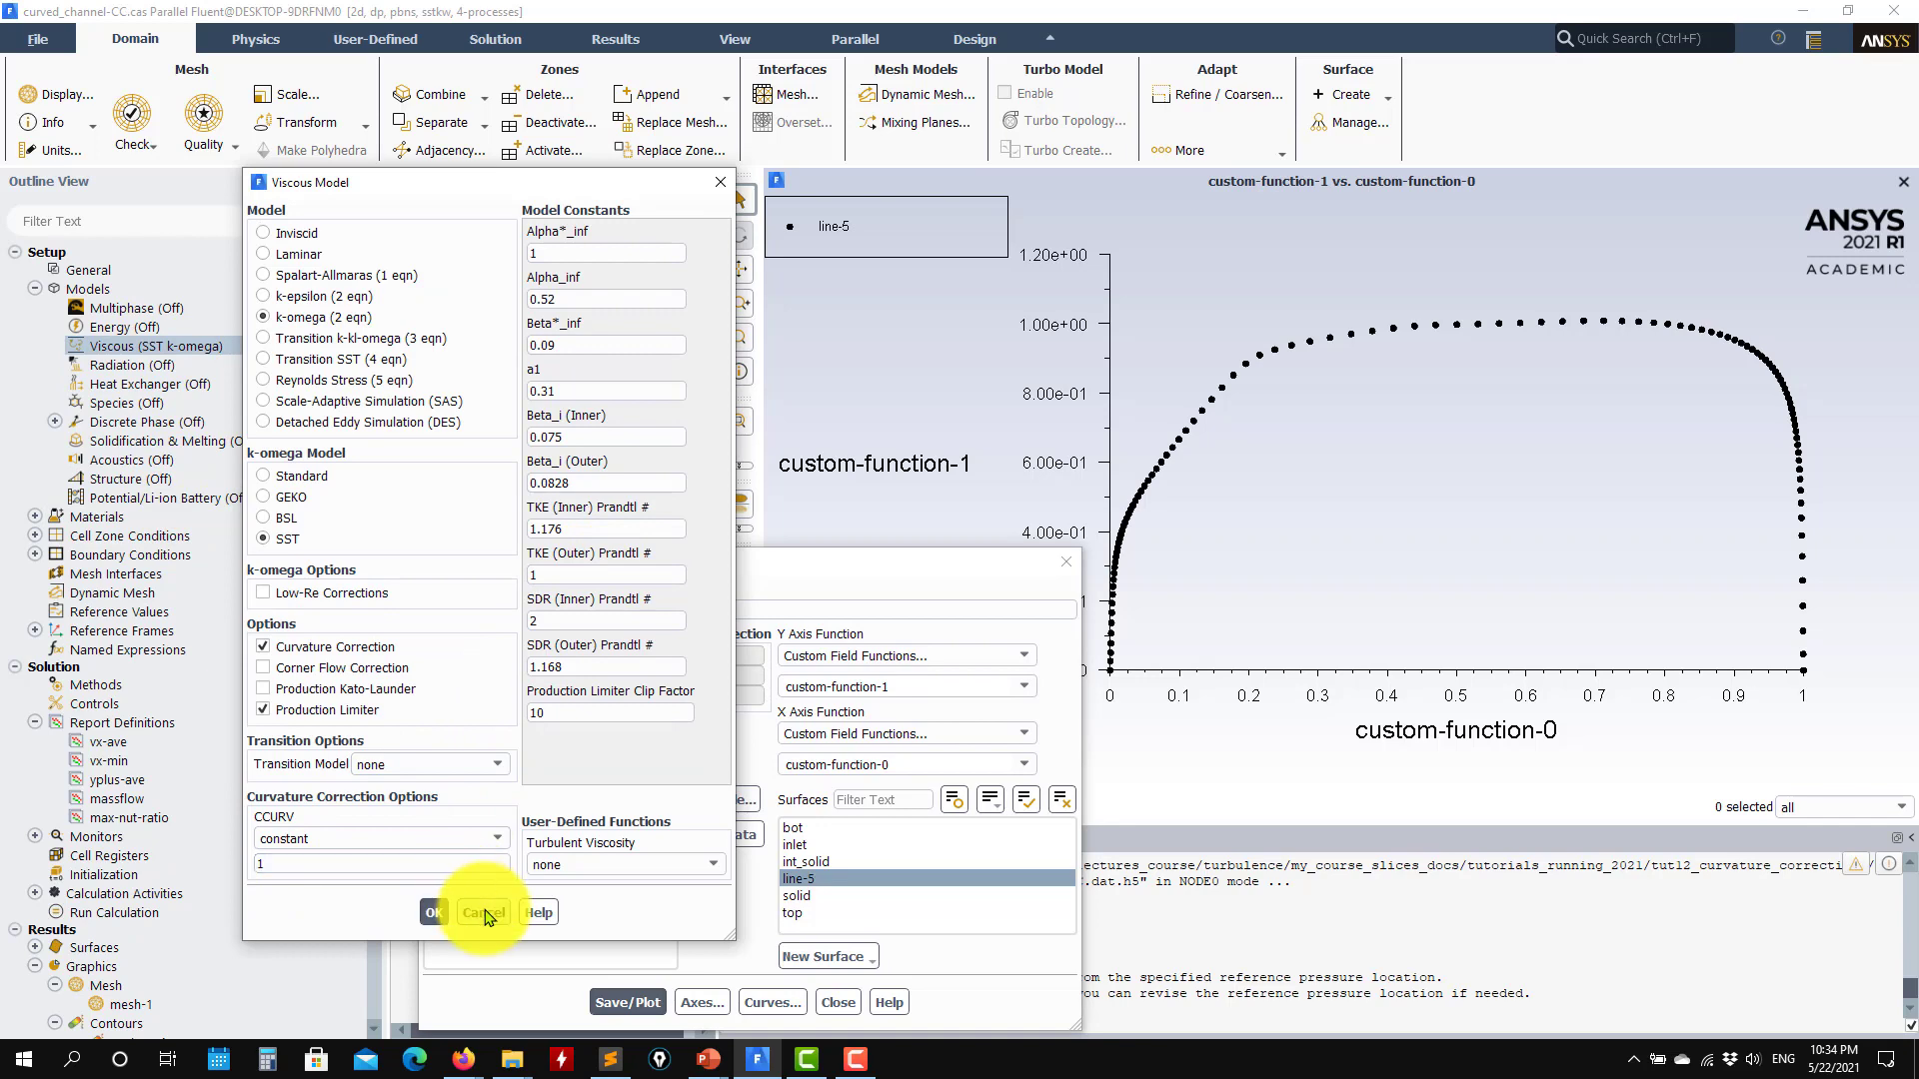
click(434, 912)
Step: Load exp_data.xy into xy-plot-1 and replot the curvature-corrected profile against the experimental data
drag(909, 580, 698, 125)
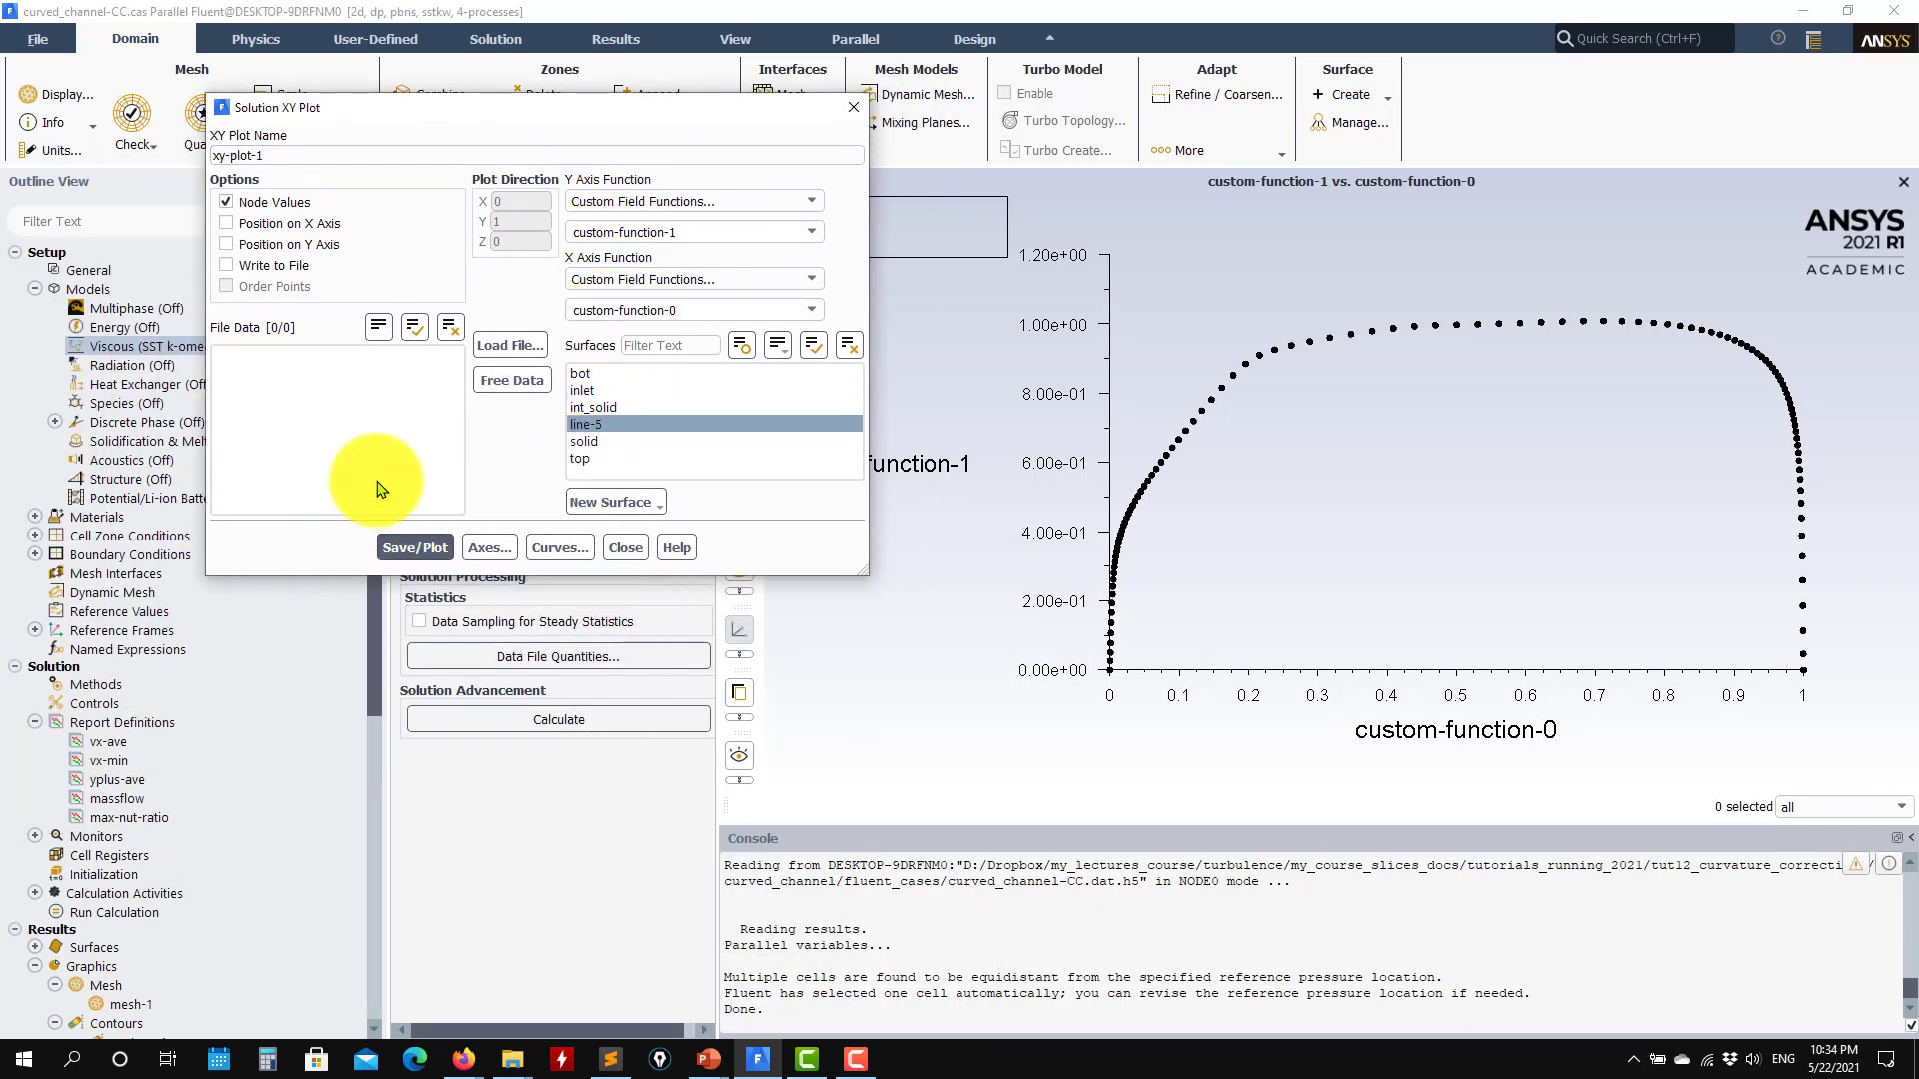
click(510, 347)
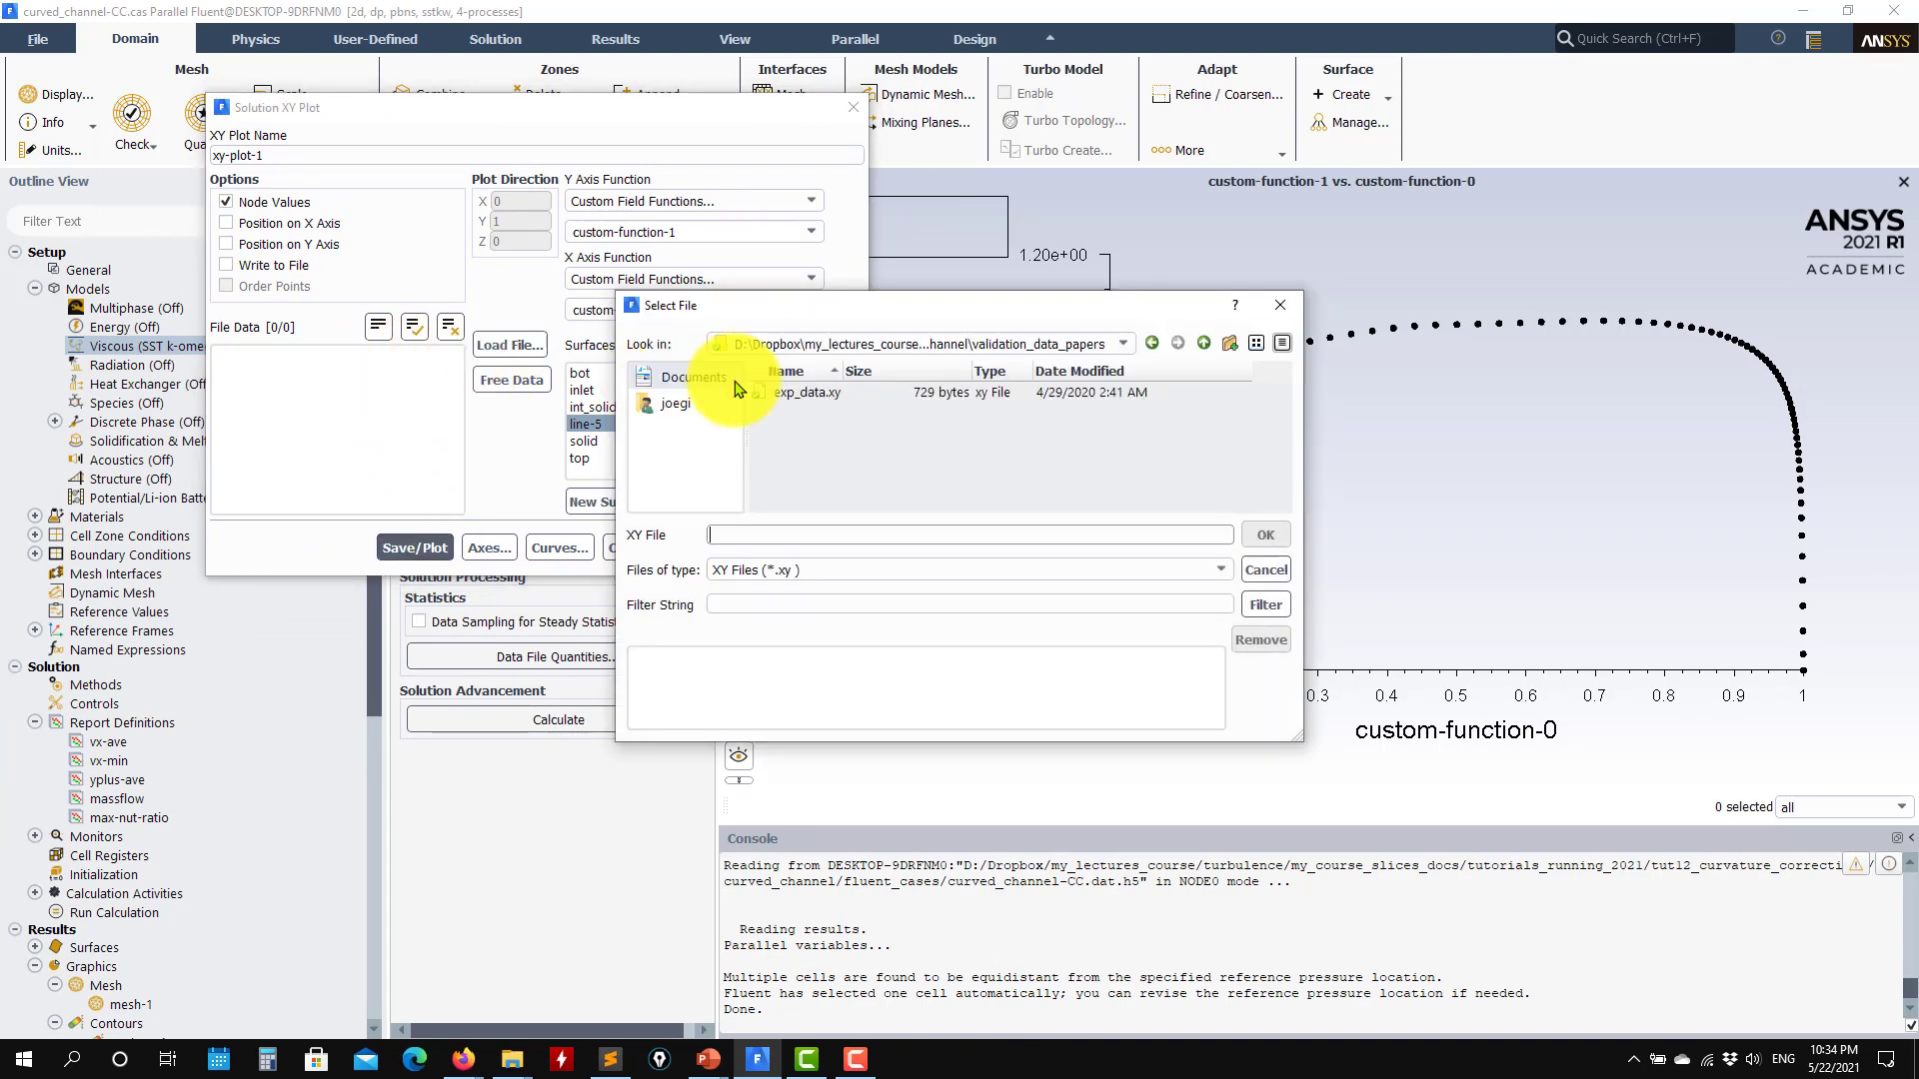
double_click(796, 393)
click(1263, 537)
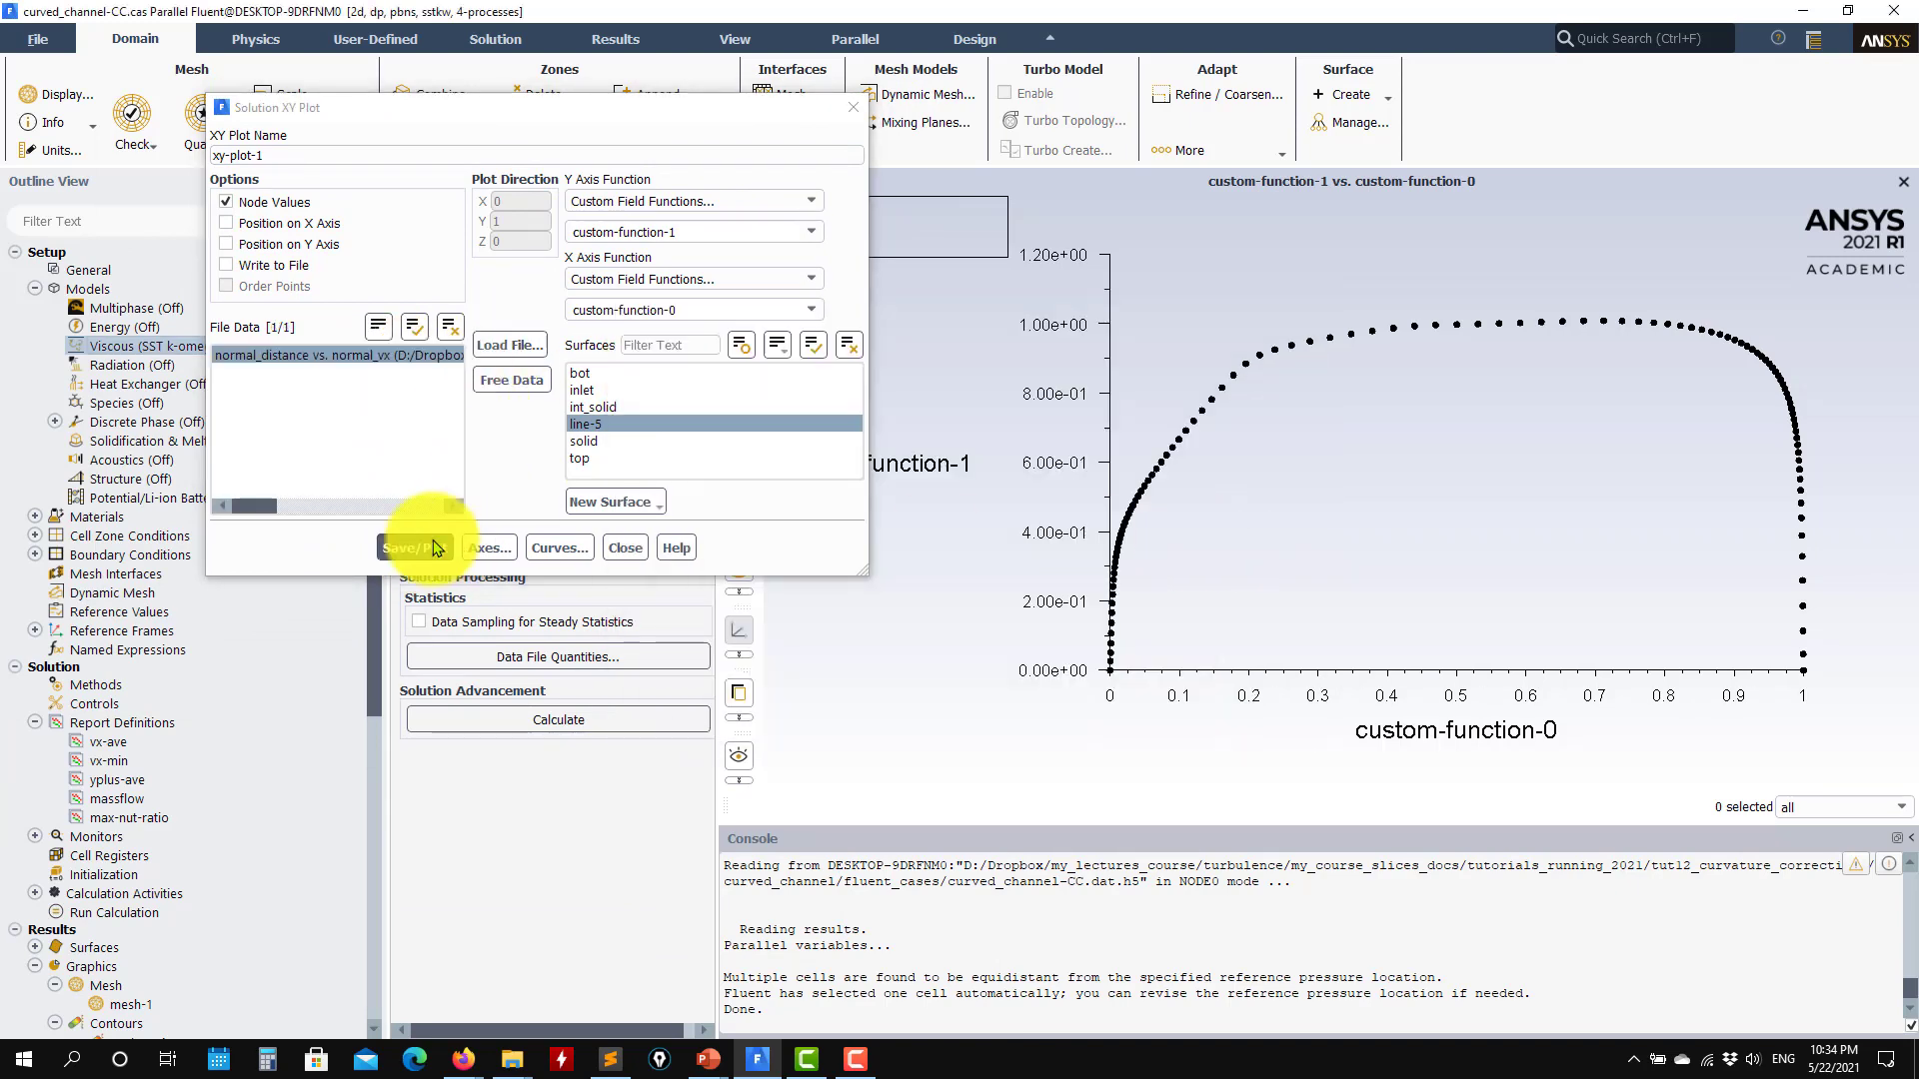
click(414, 545)
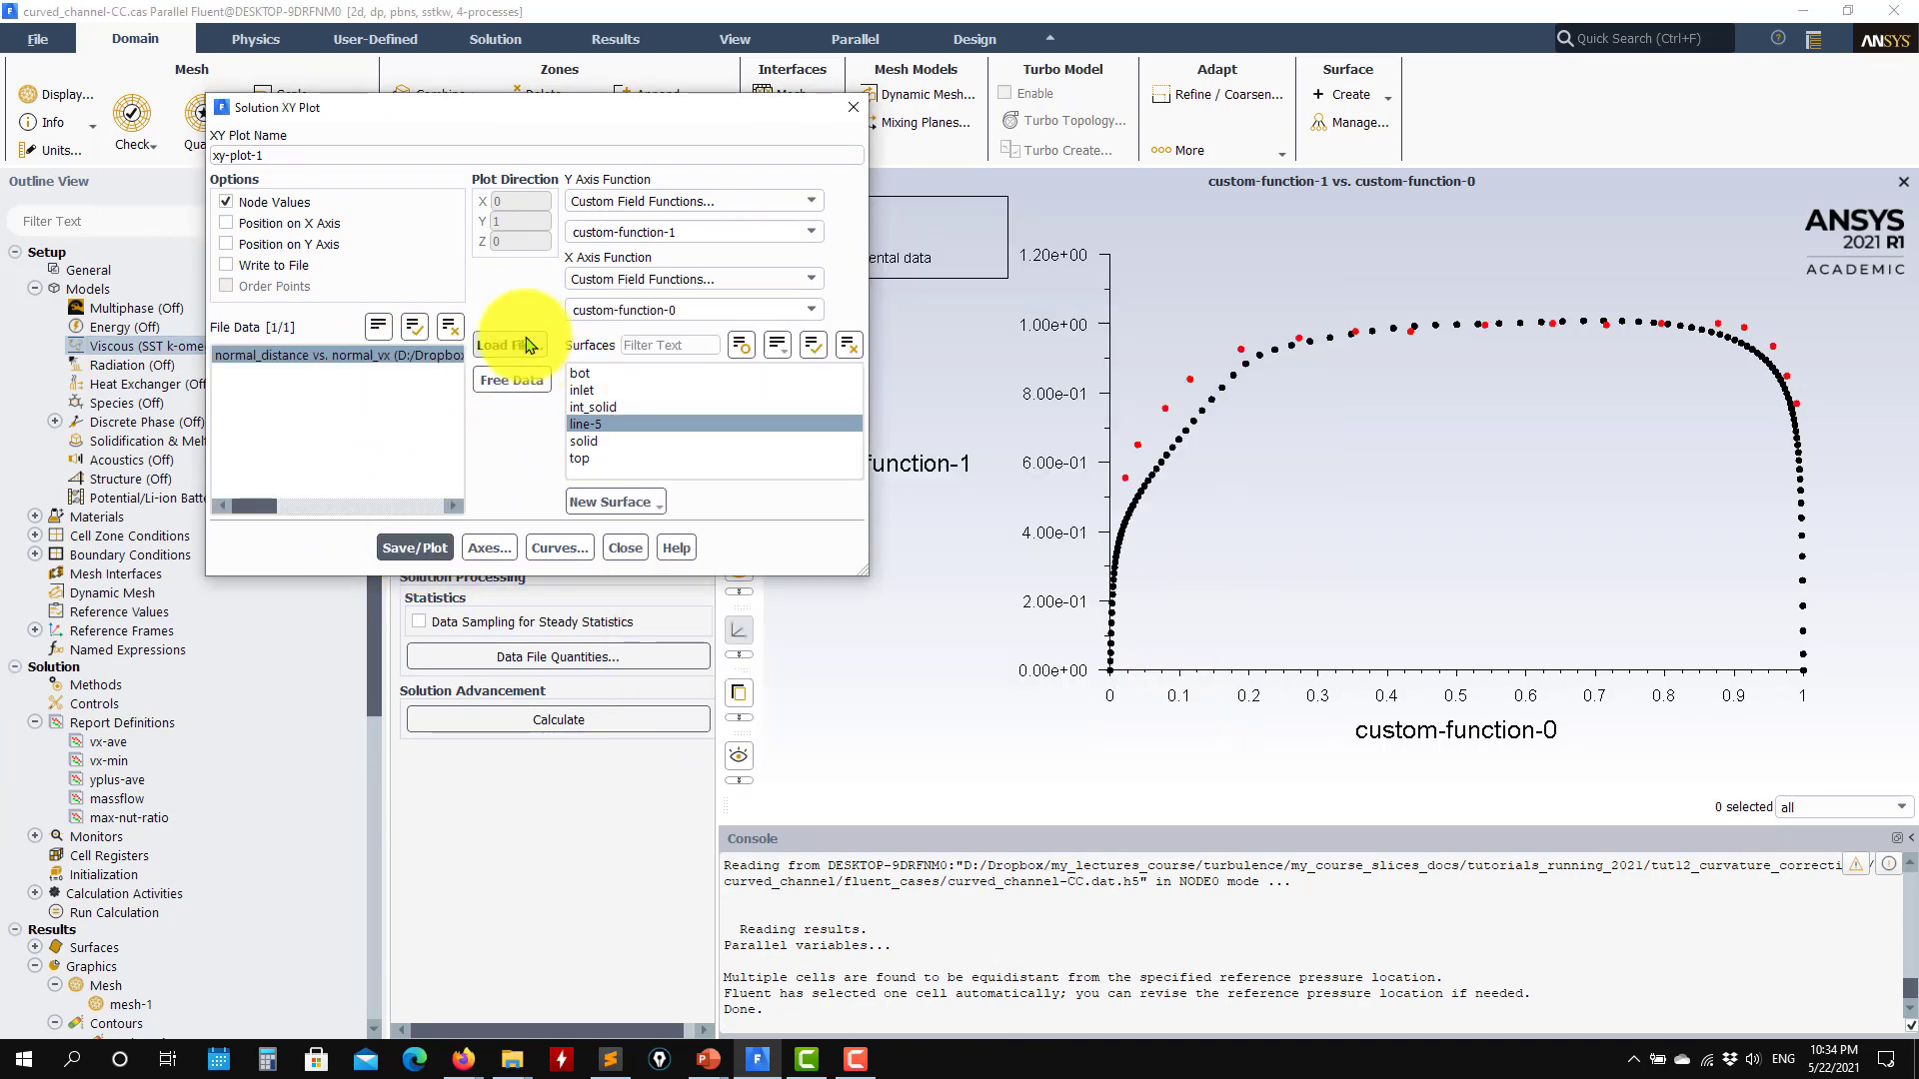
Step: Add the nocc file to xy-plot-1 by listing all file types, replot to compare both solutions with the experiment, and close the plot settings
click(525, 345)
click(799, 569)
click(806, 590)
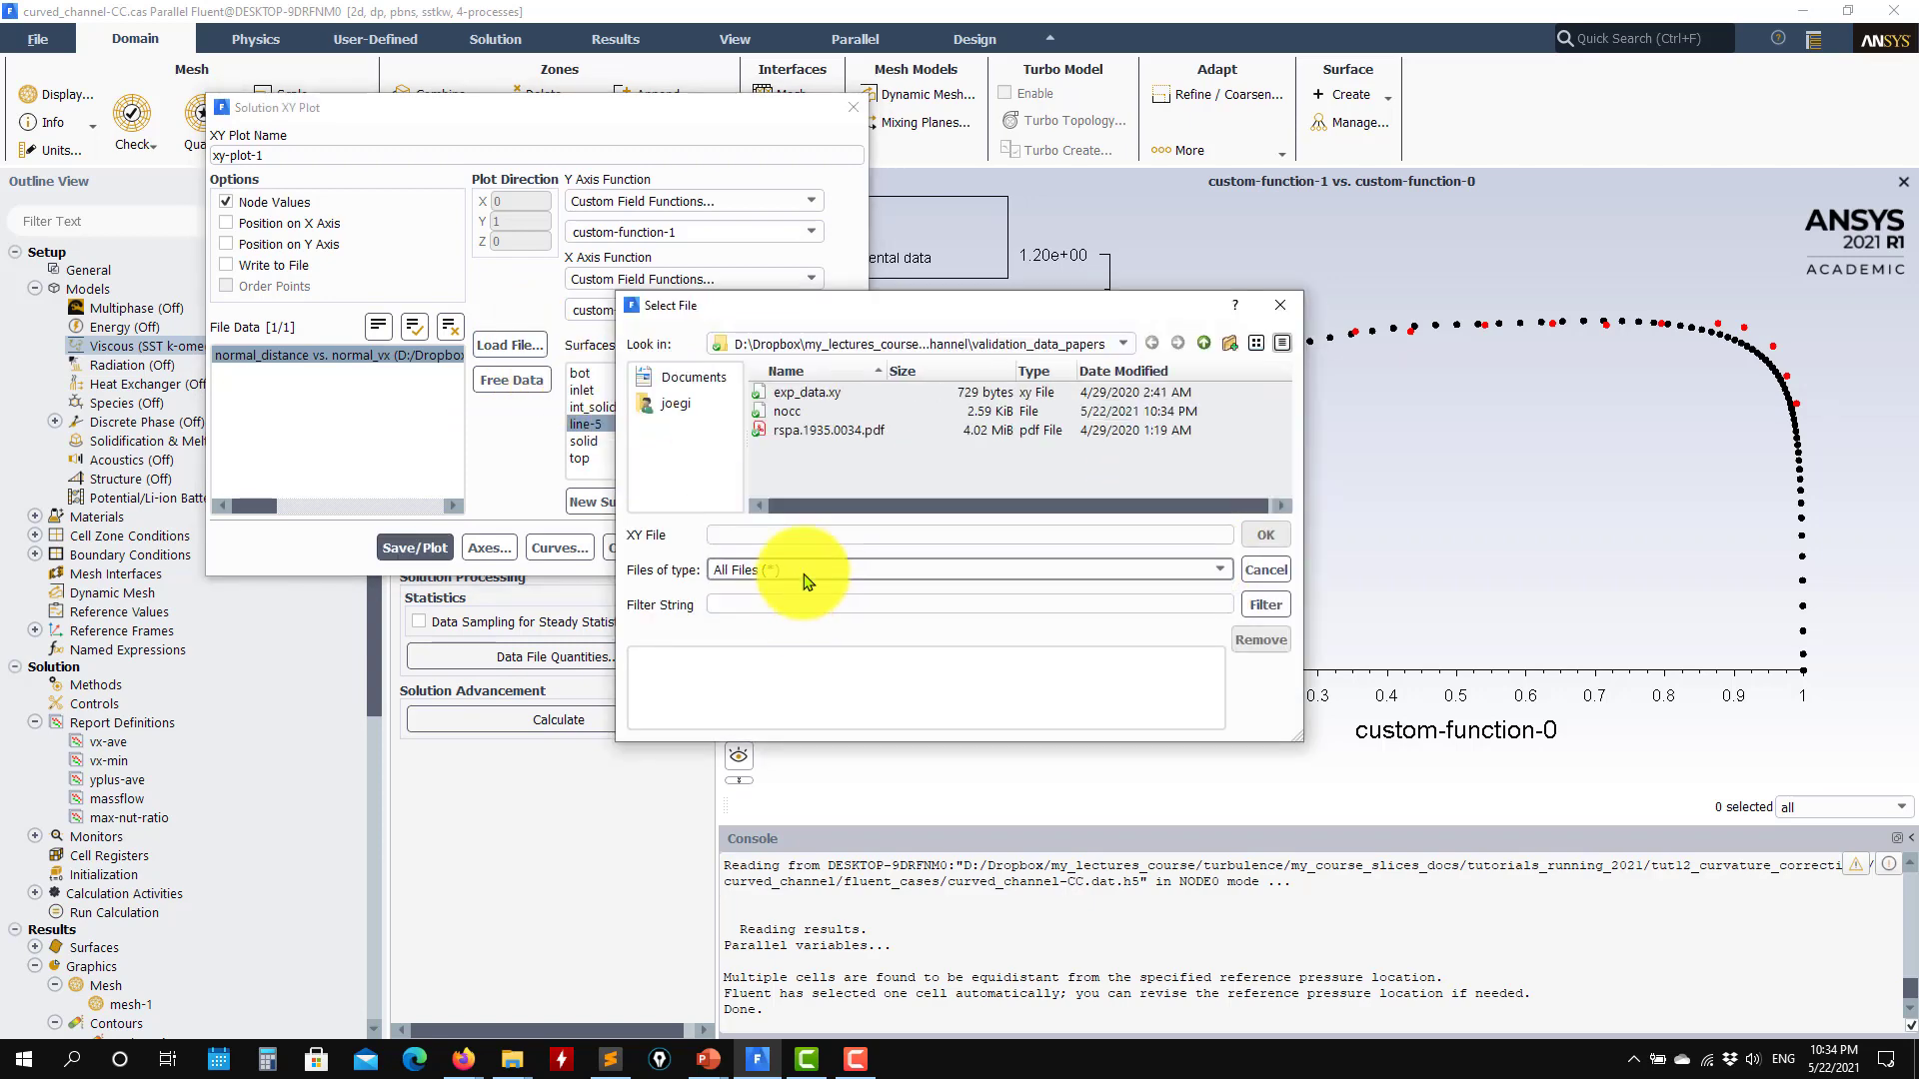
double_click(790, 410)
click(1264, 534)
click(431, 547)
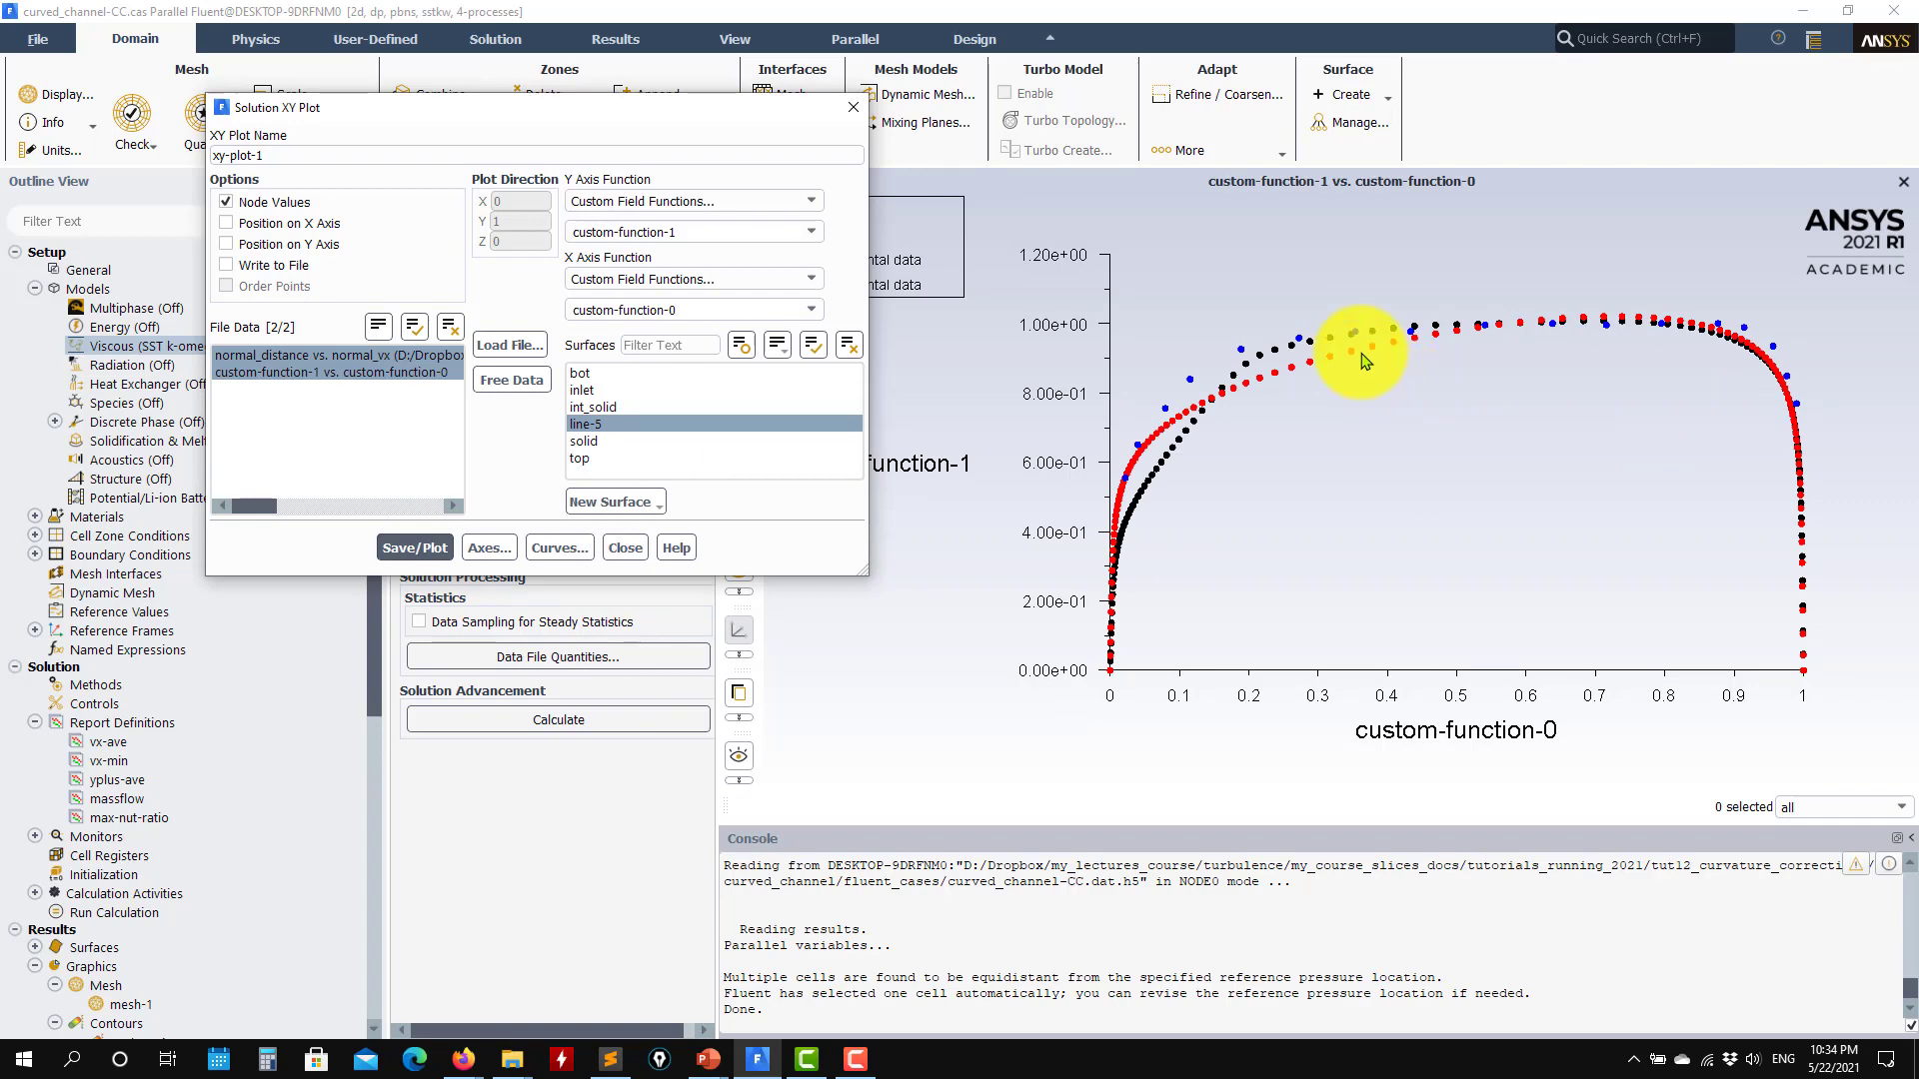
drag(792, 108, 586, 233)
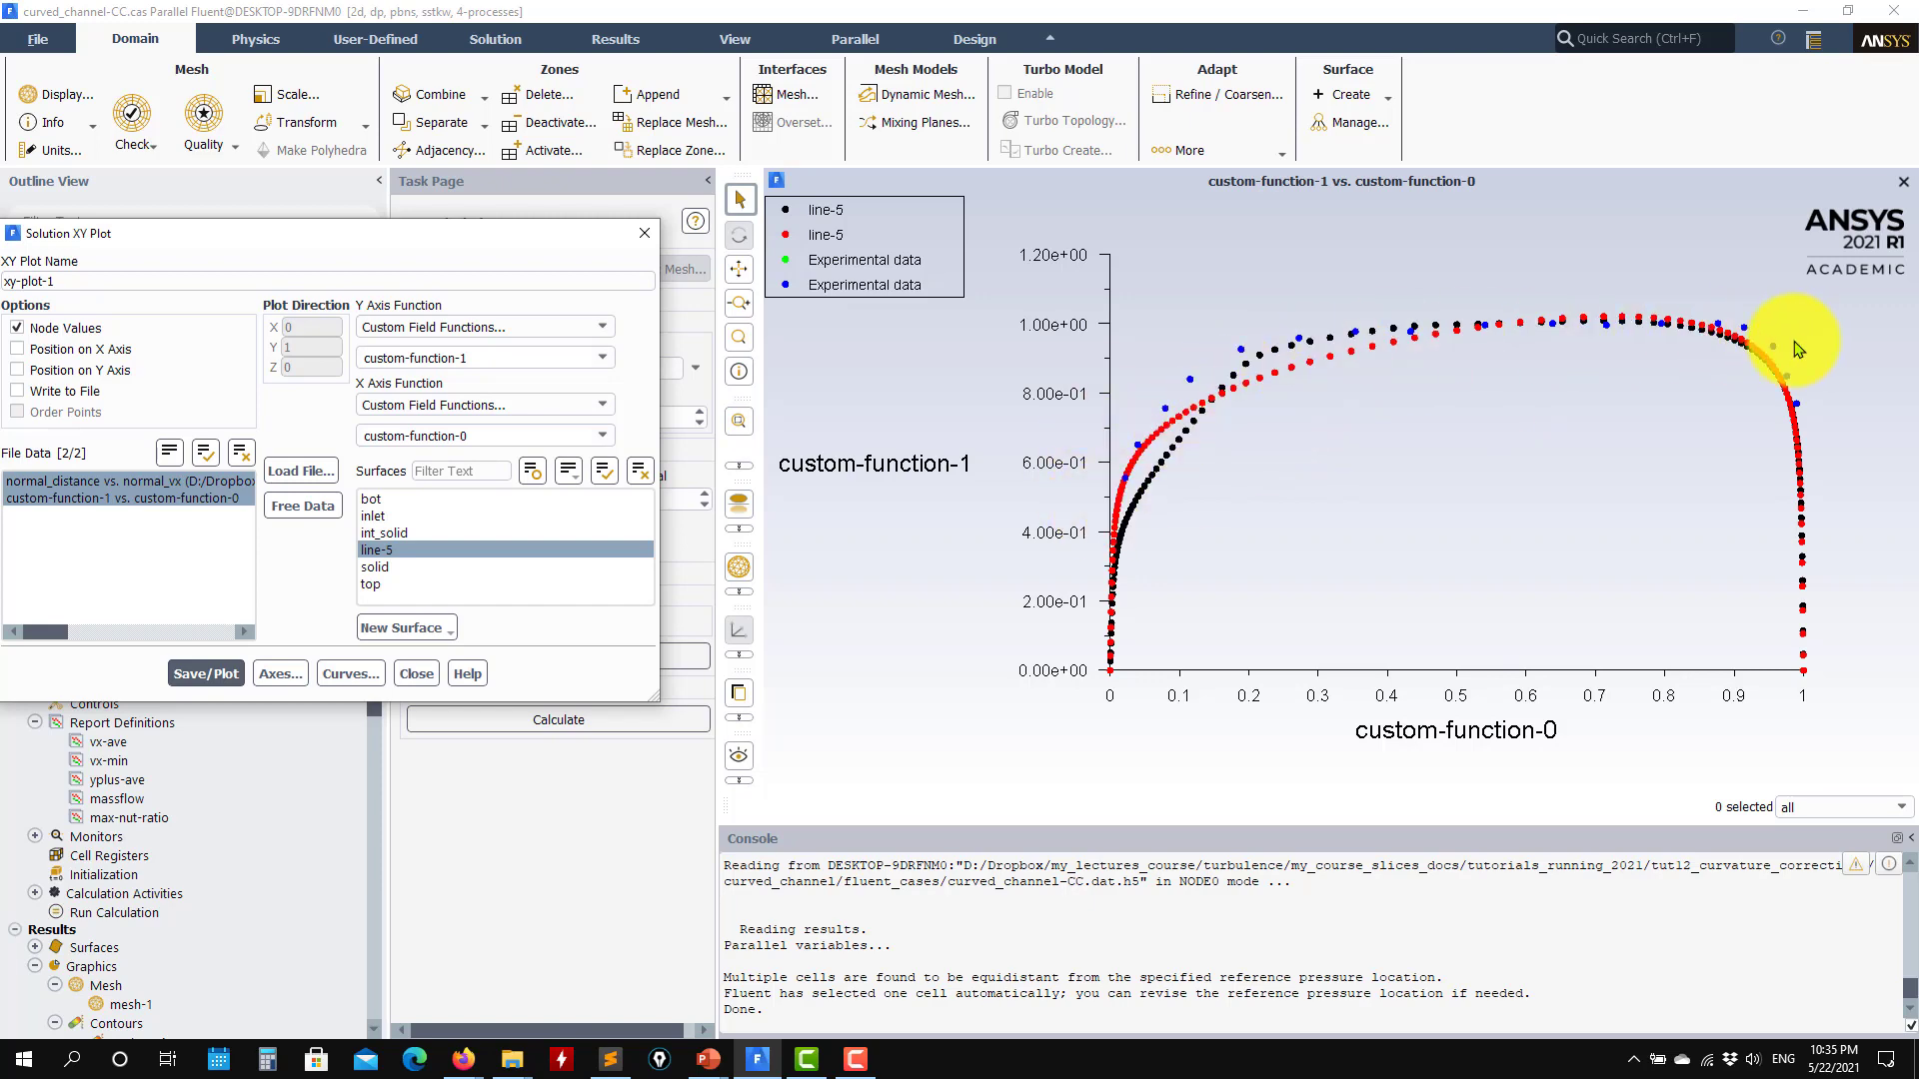
click(416, 673)
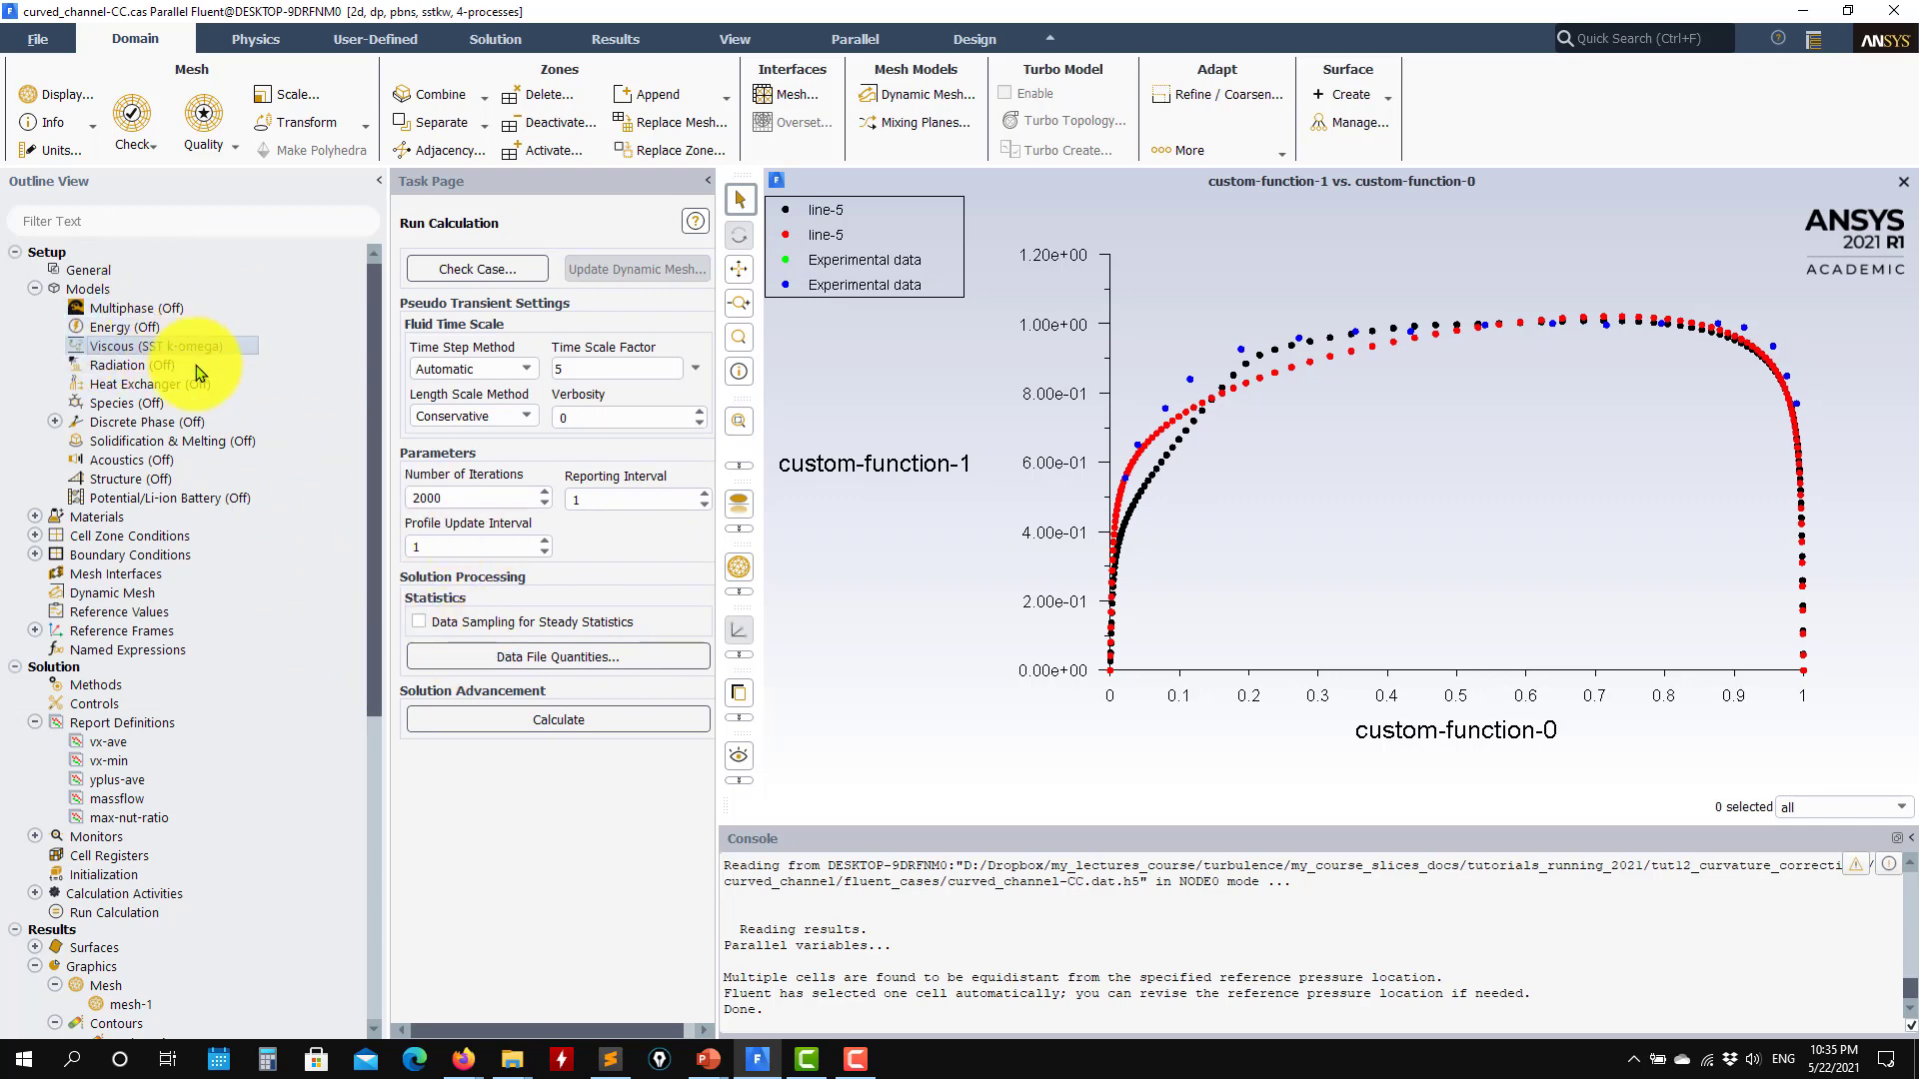
Step: Set the constant CCURV curvature correction coefficient to 10 in the viscous model and accept the change
double_click(164, 346)
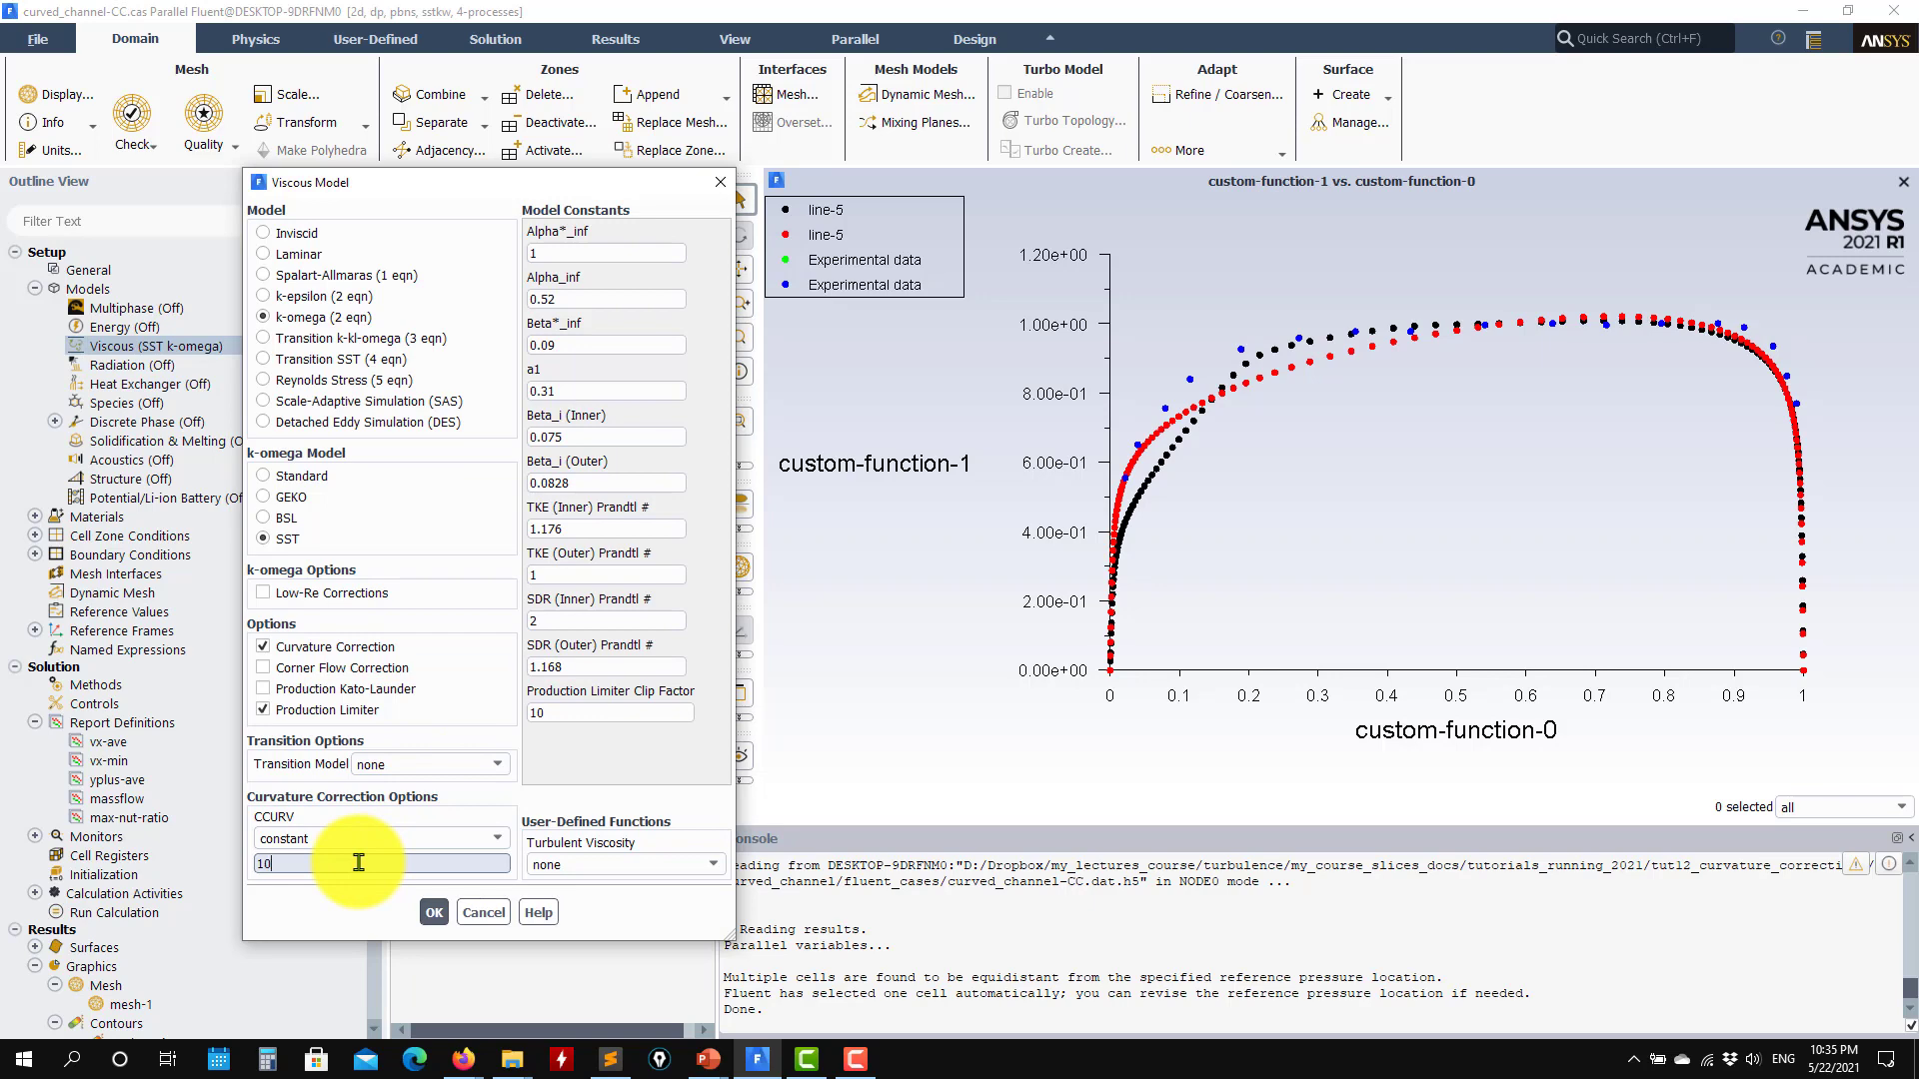
click(434, 912)
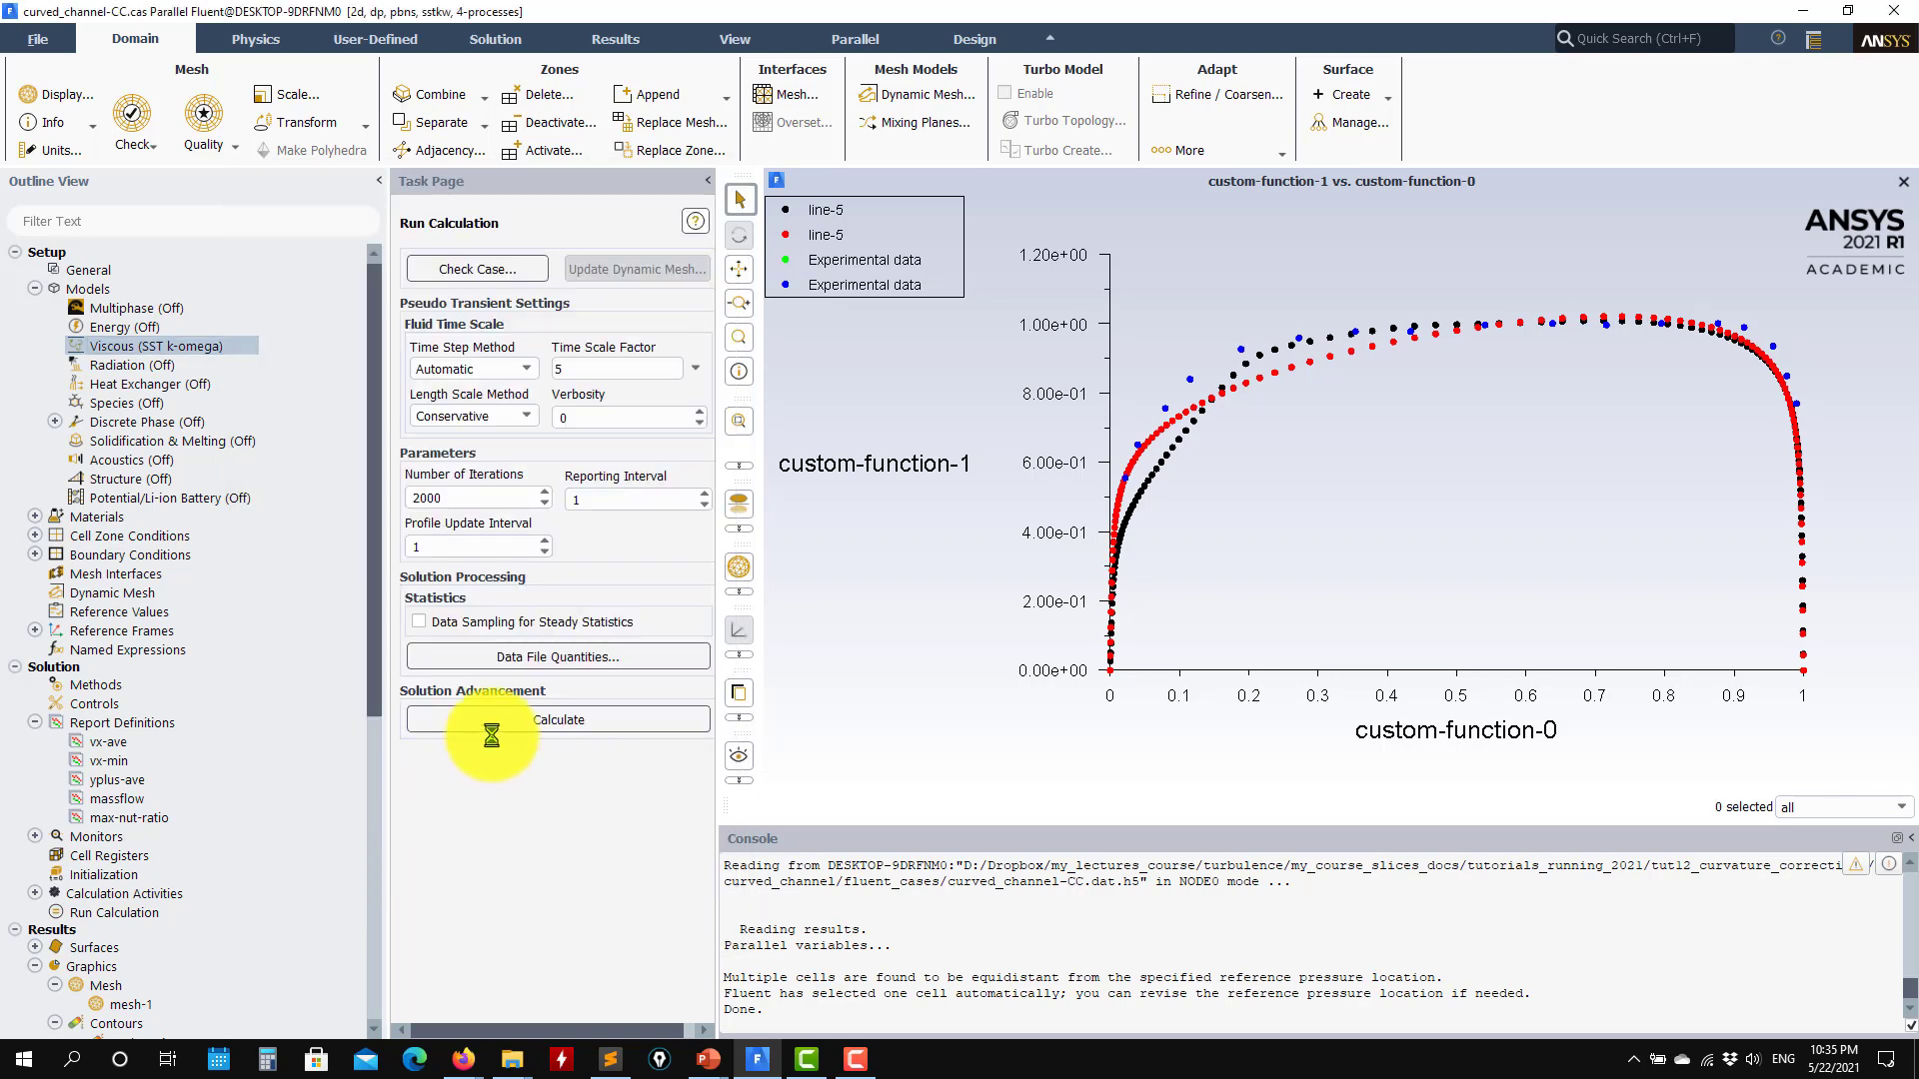
Step: Run the calculation while checking the vx-min, yplus-ave, massflow, max-nut-ratio and scaled residuals plots, and stop it before it completes
click(549, 722)
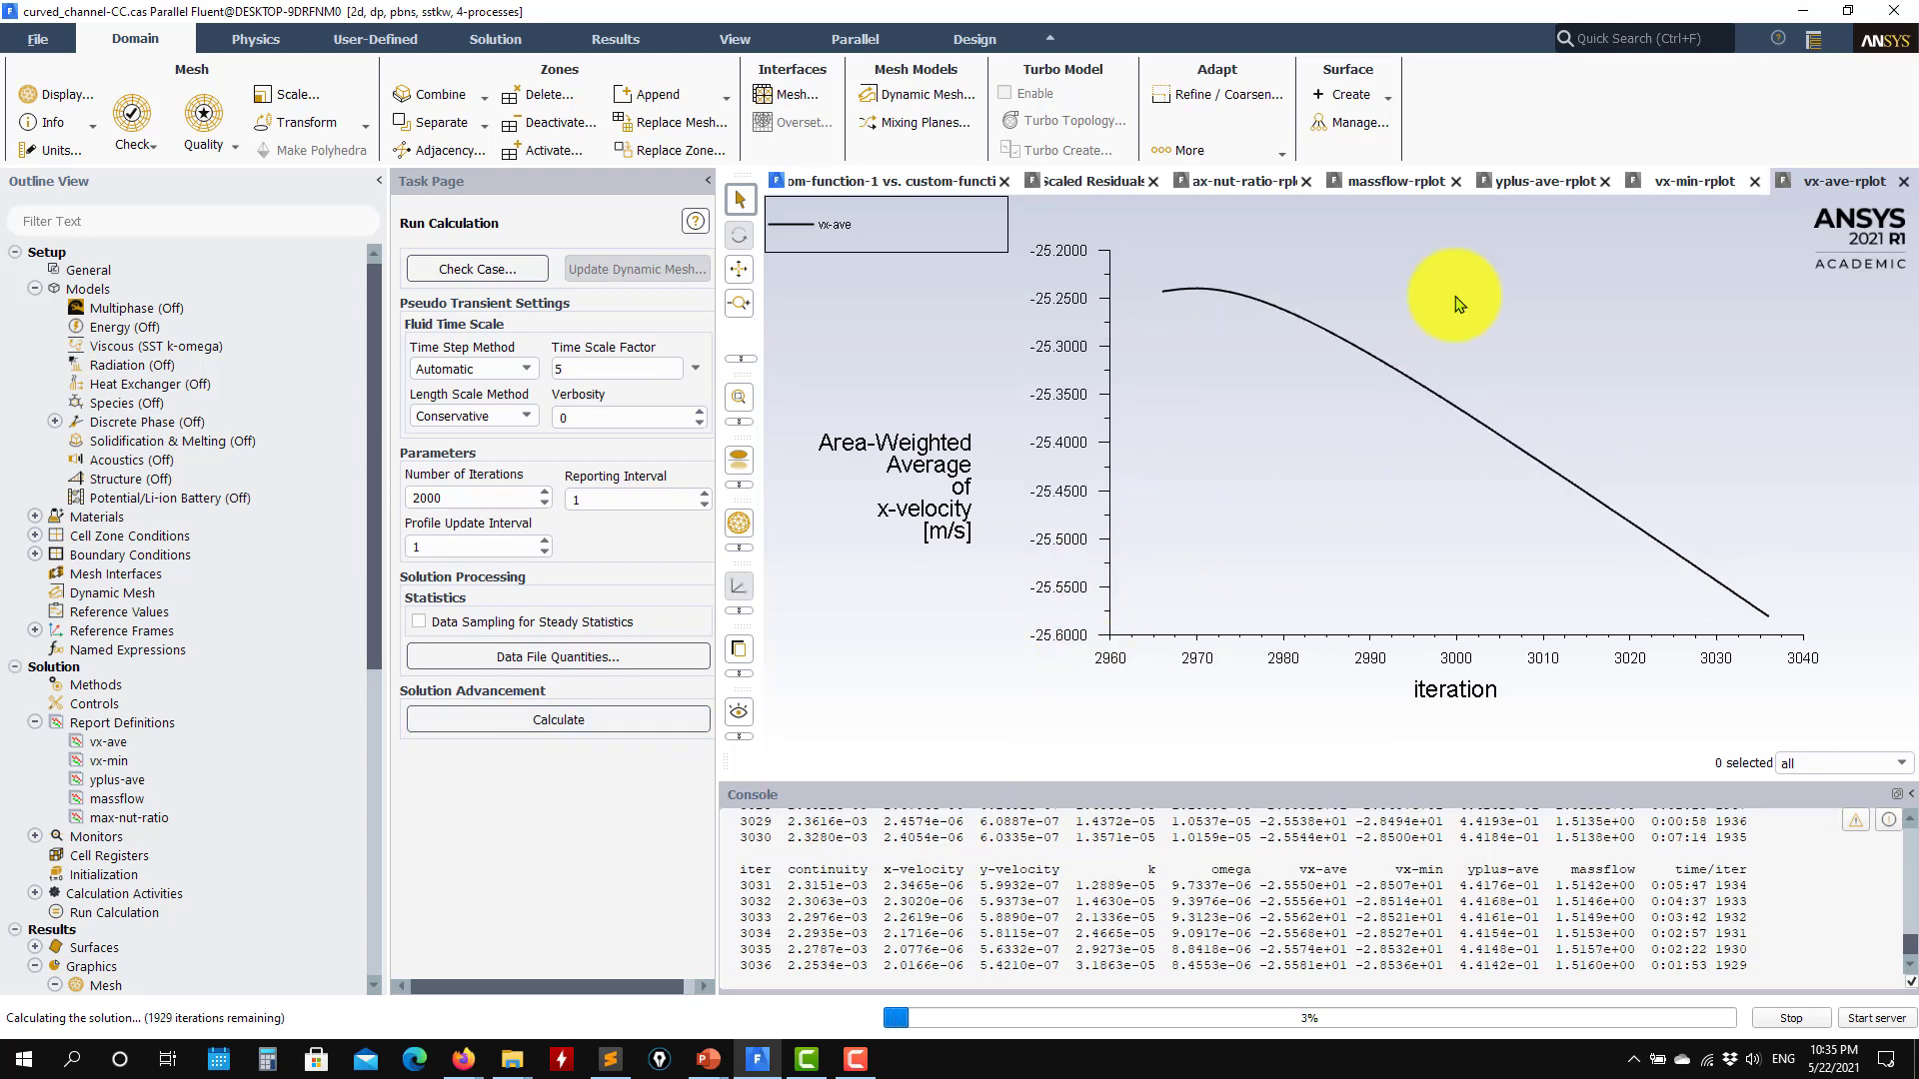
click(1694, 181)
click(1549, 181)
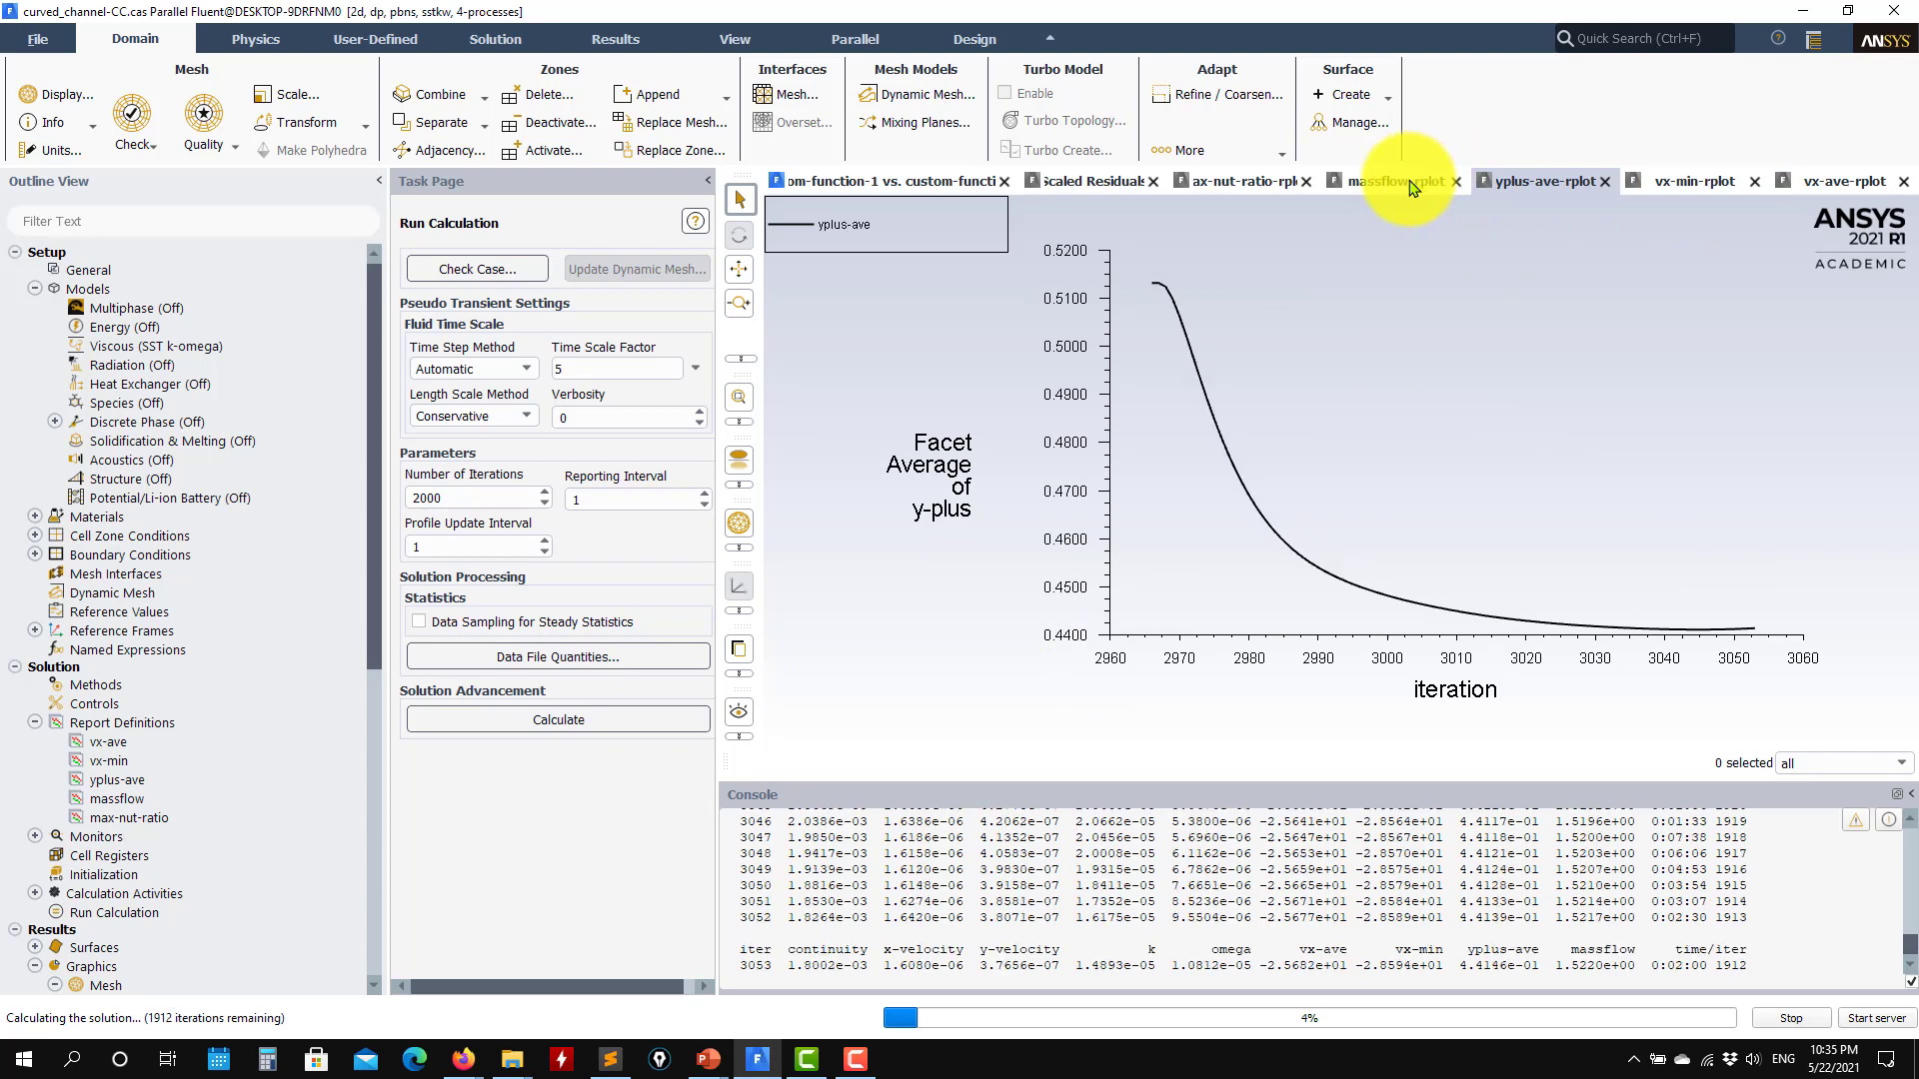
click(1409, 184)
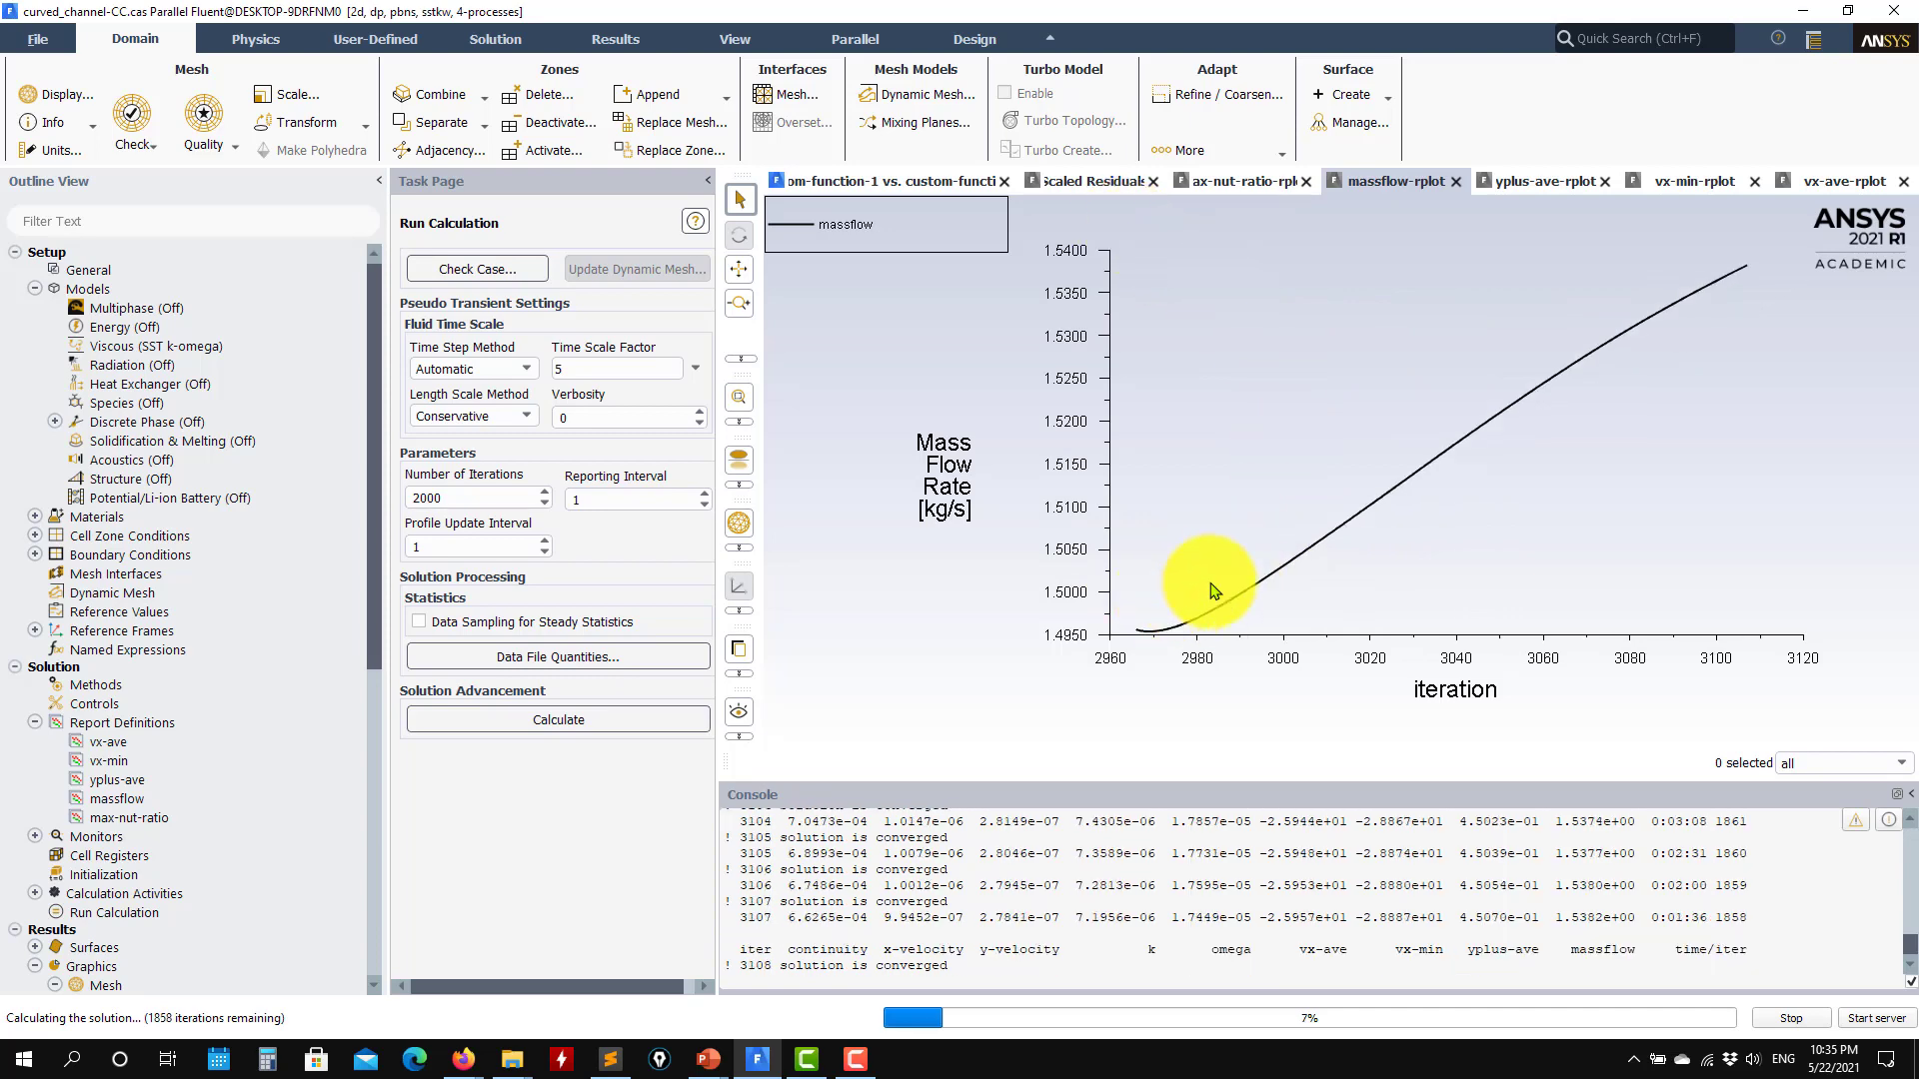
click(1209, 183)
click(1099, 180)
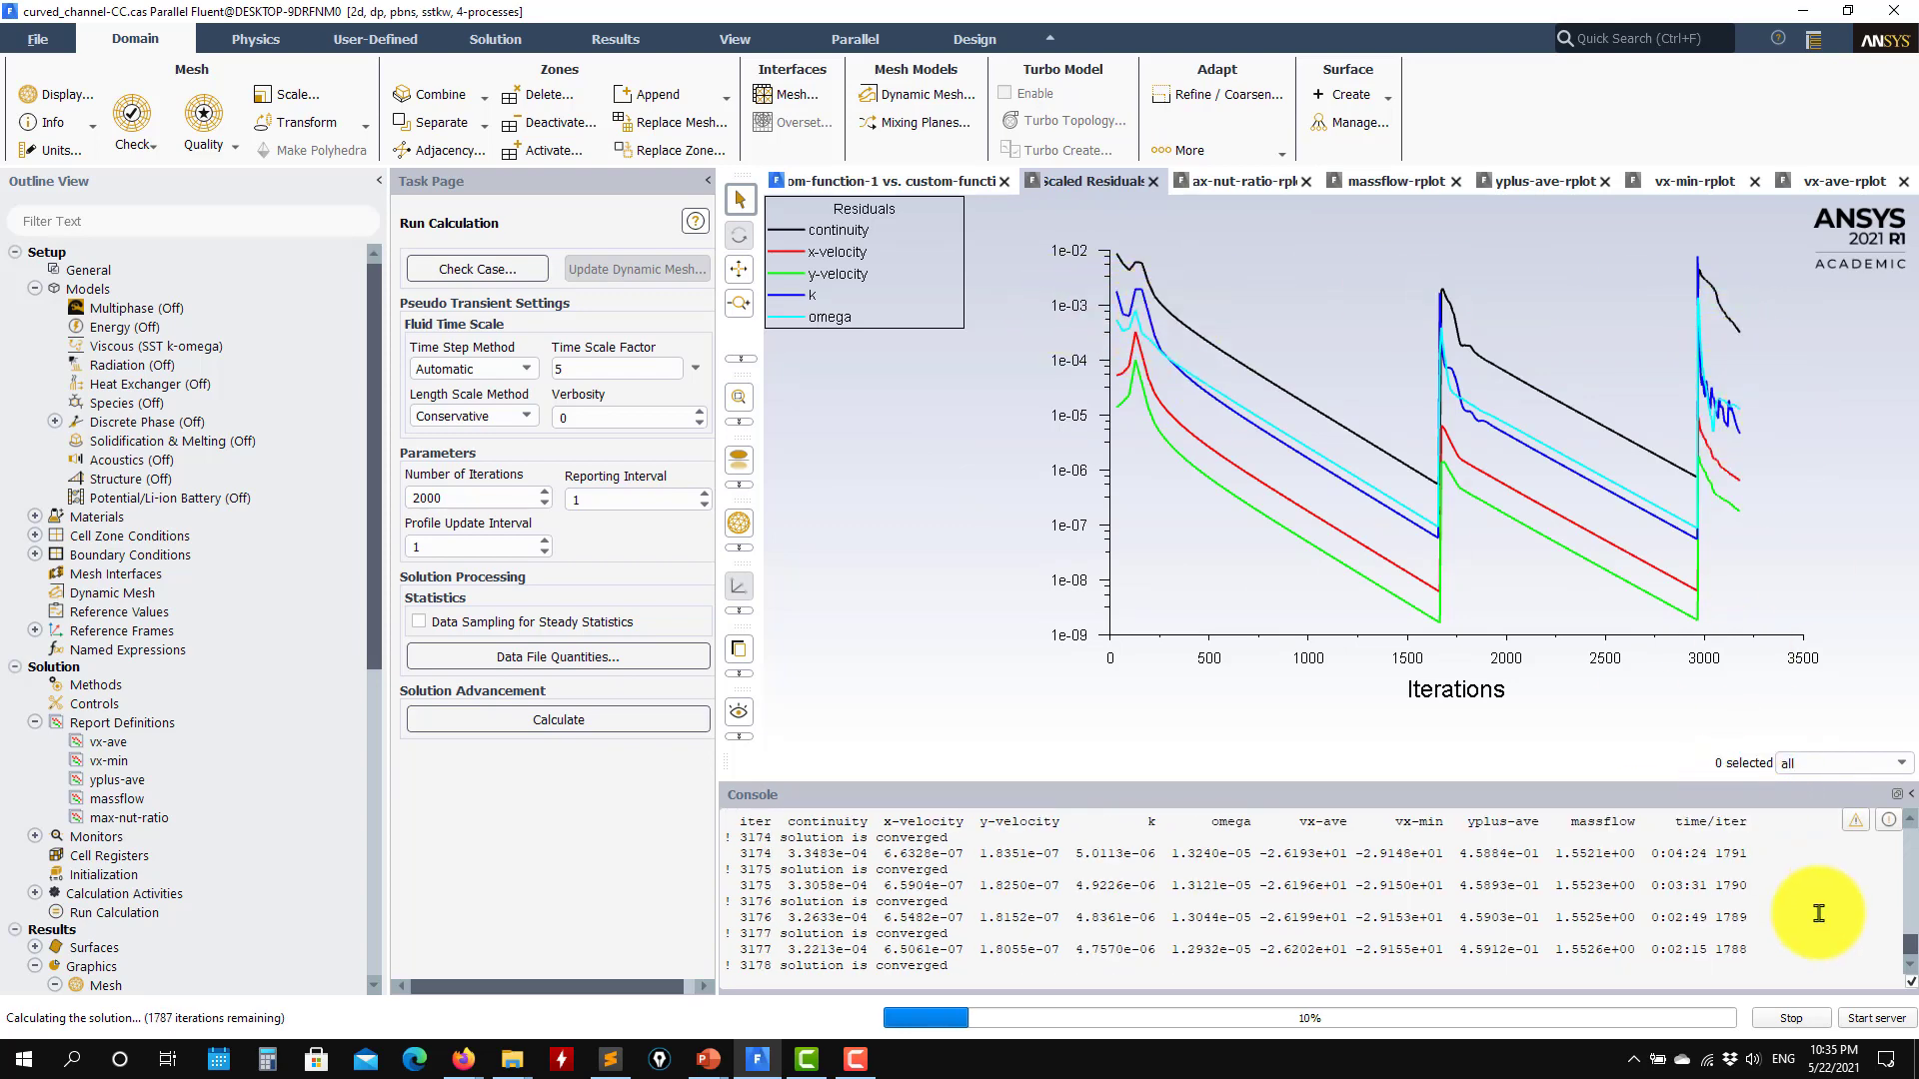
click(1791, 1019)
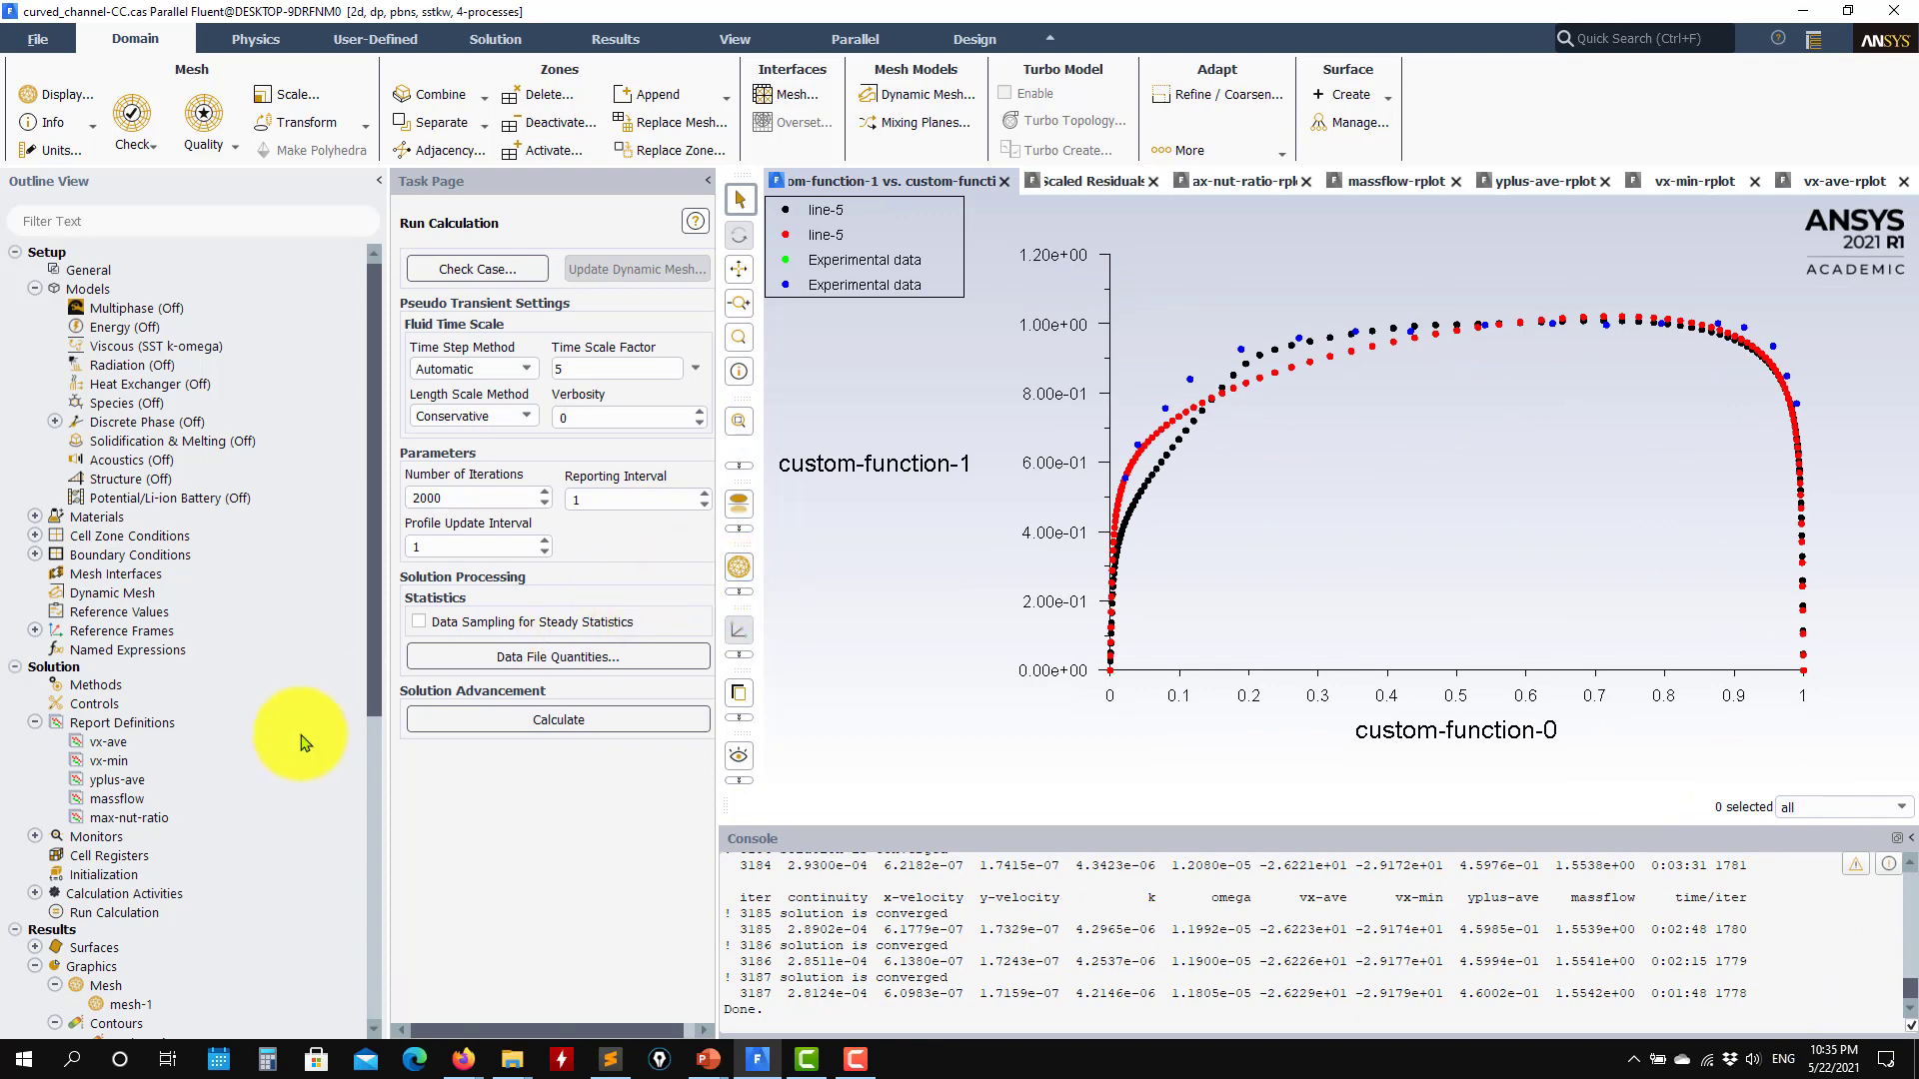
Step: Plot the recalculated xy-plot-1 profile on line-5 together with exp_data.xy, and close the plot settings
scroll(244, 762, down, 7)
double_click(160, 839)
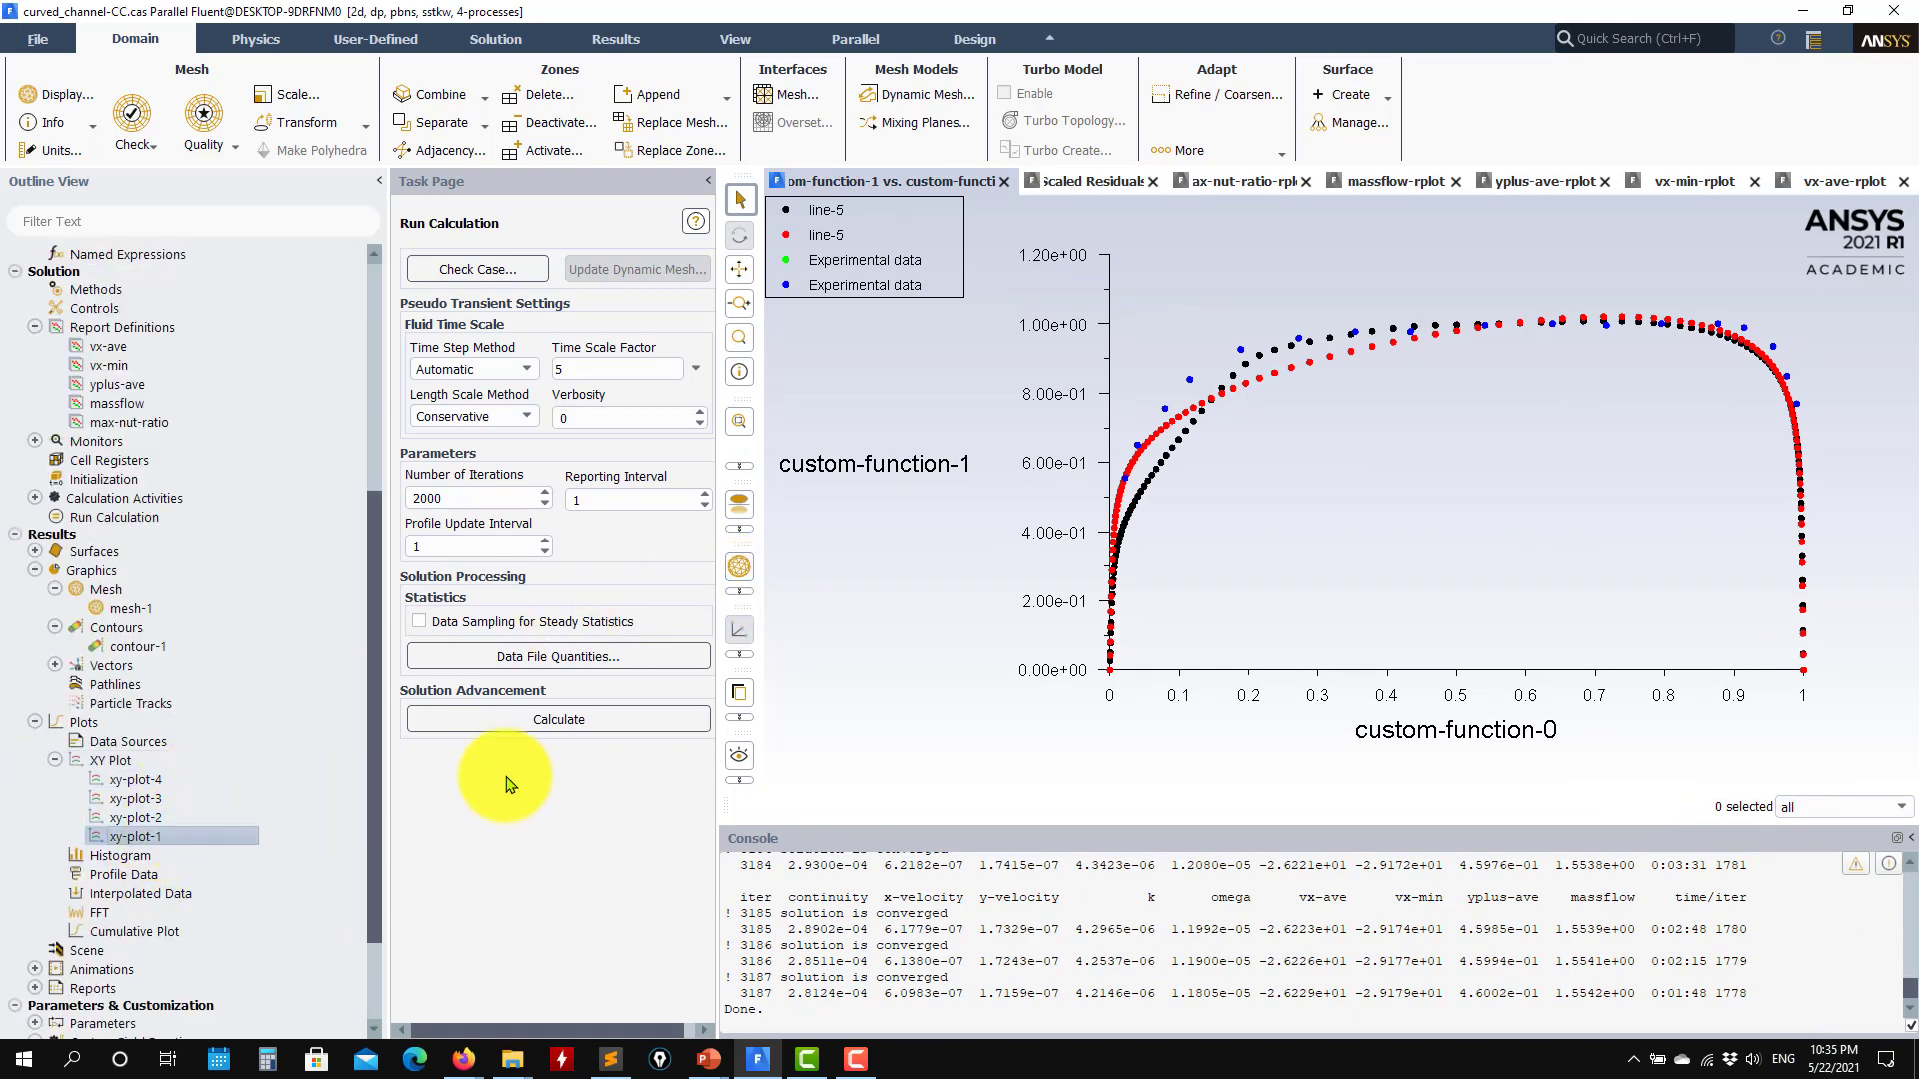
click(204, 672)
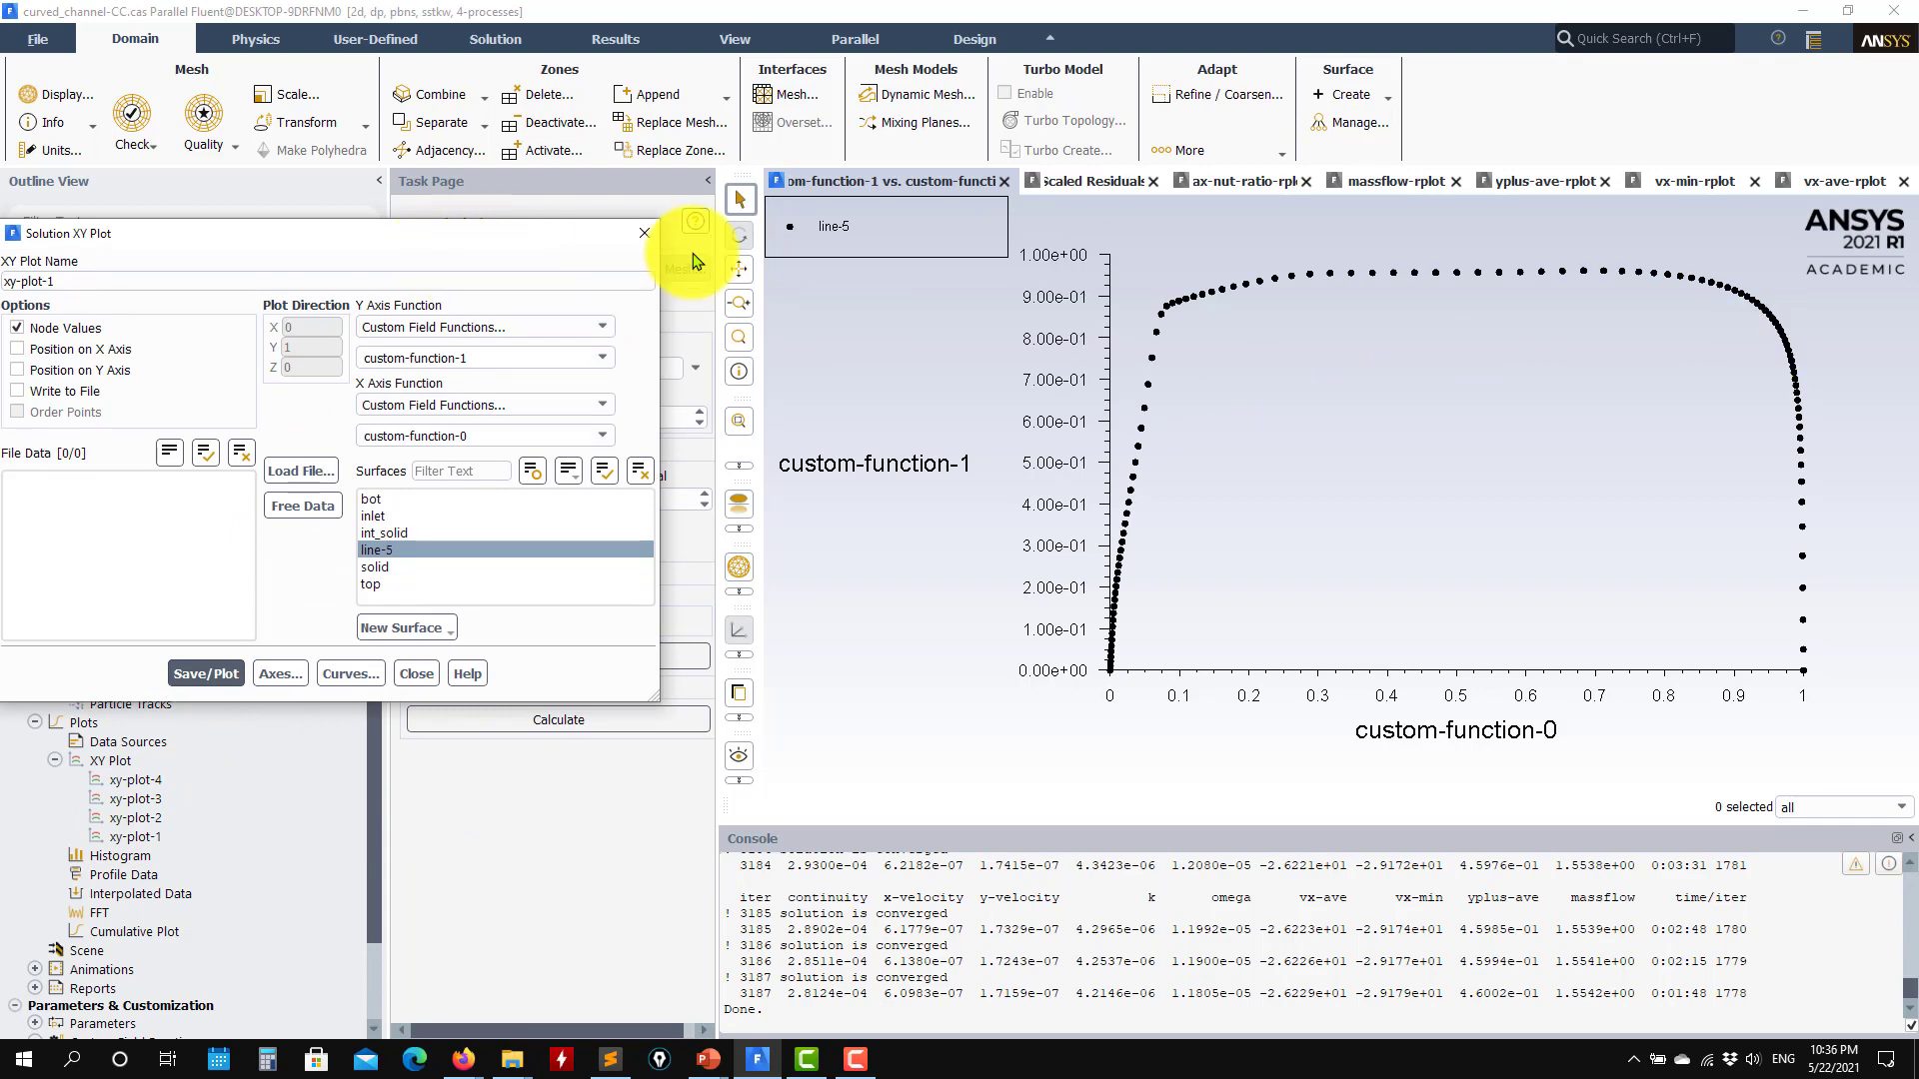
drag(406, 237, 543, 242)
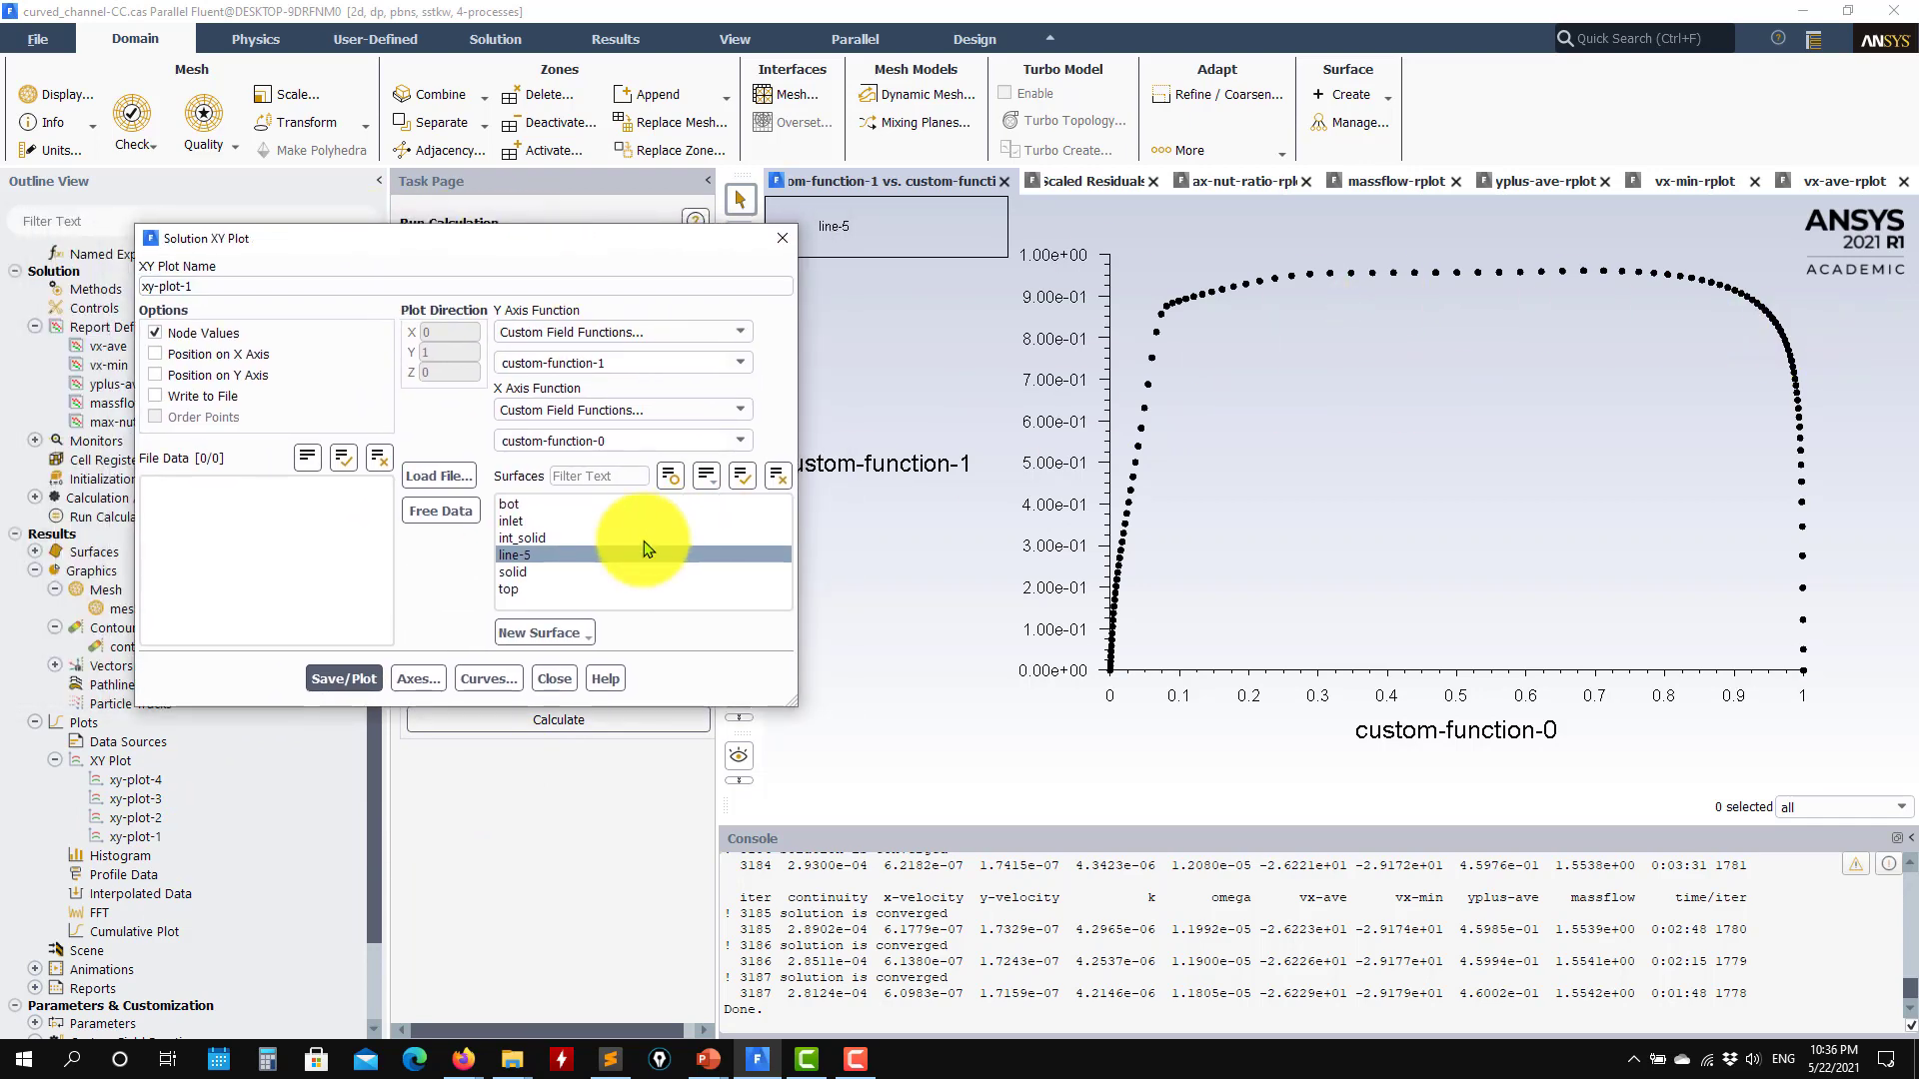
click(430, 477)
click(800, 392)
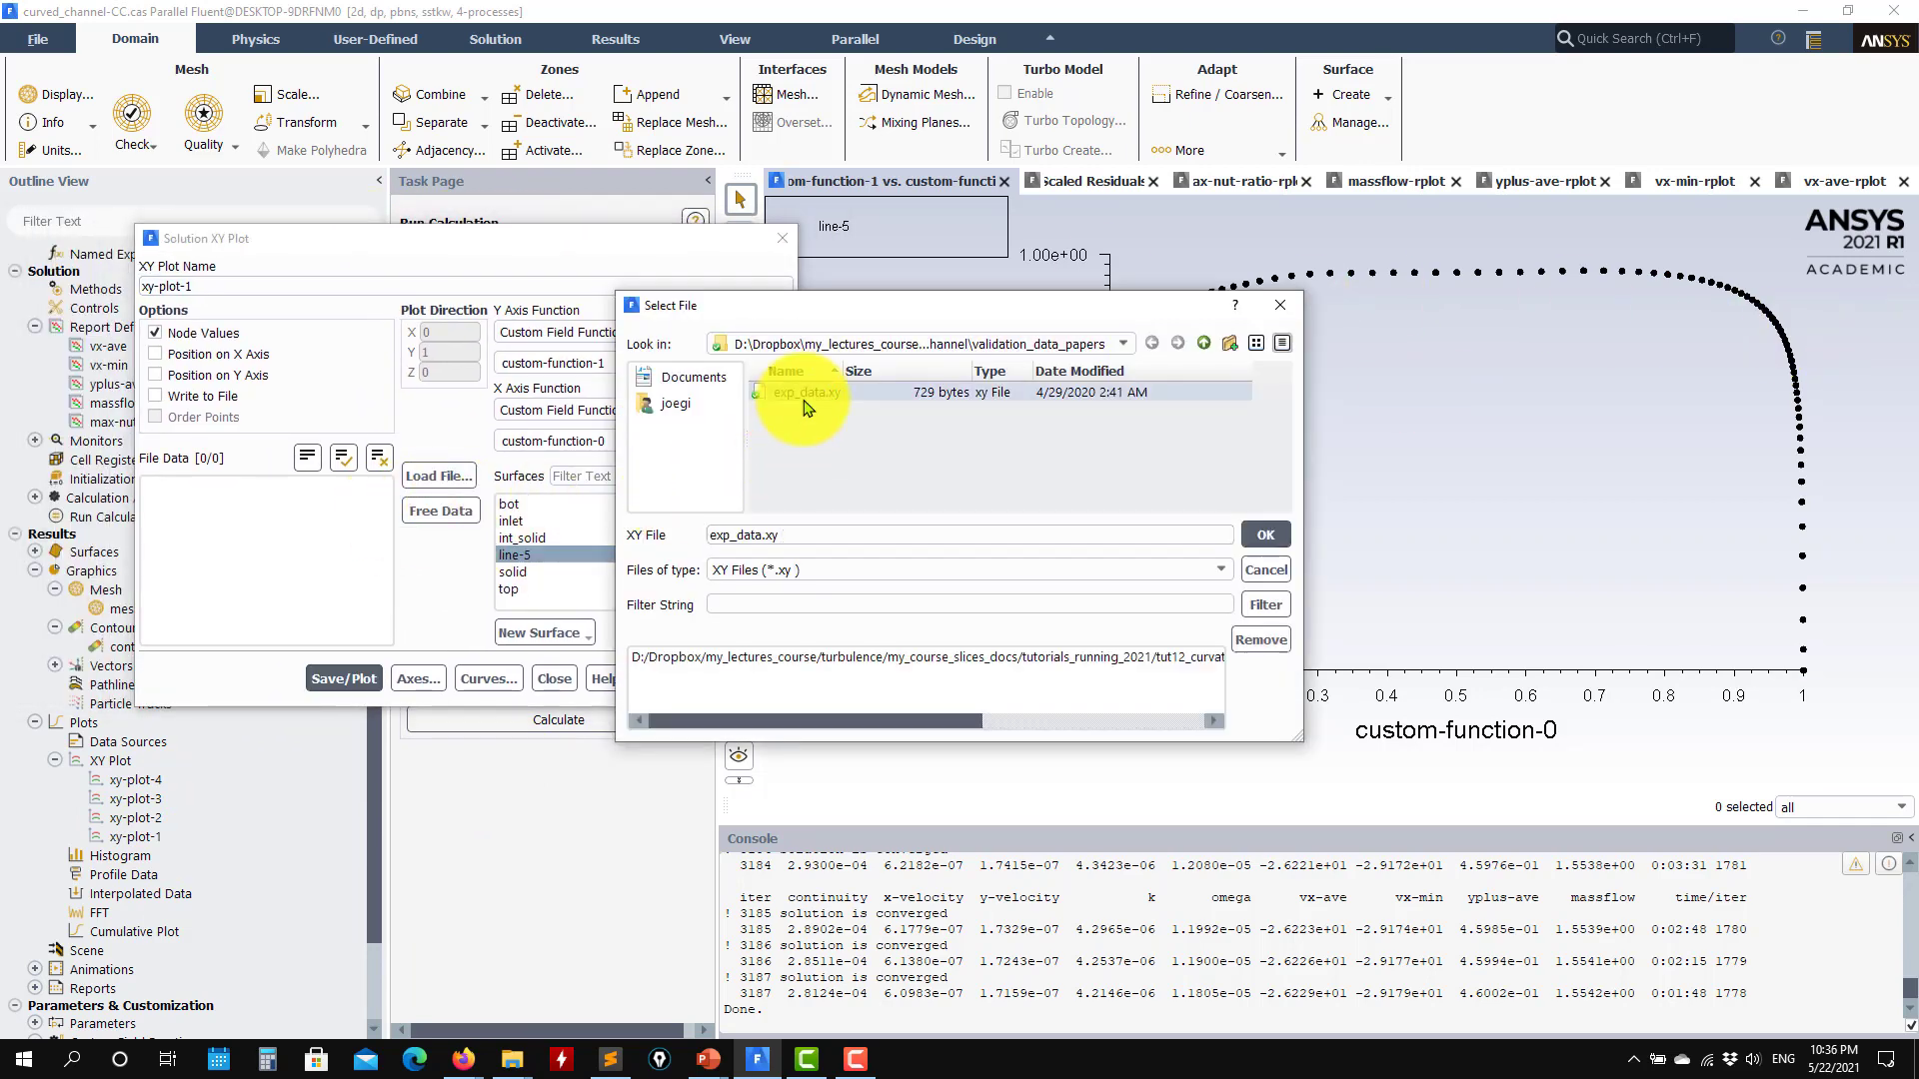
click(1265, 535)
click(340, 680)
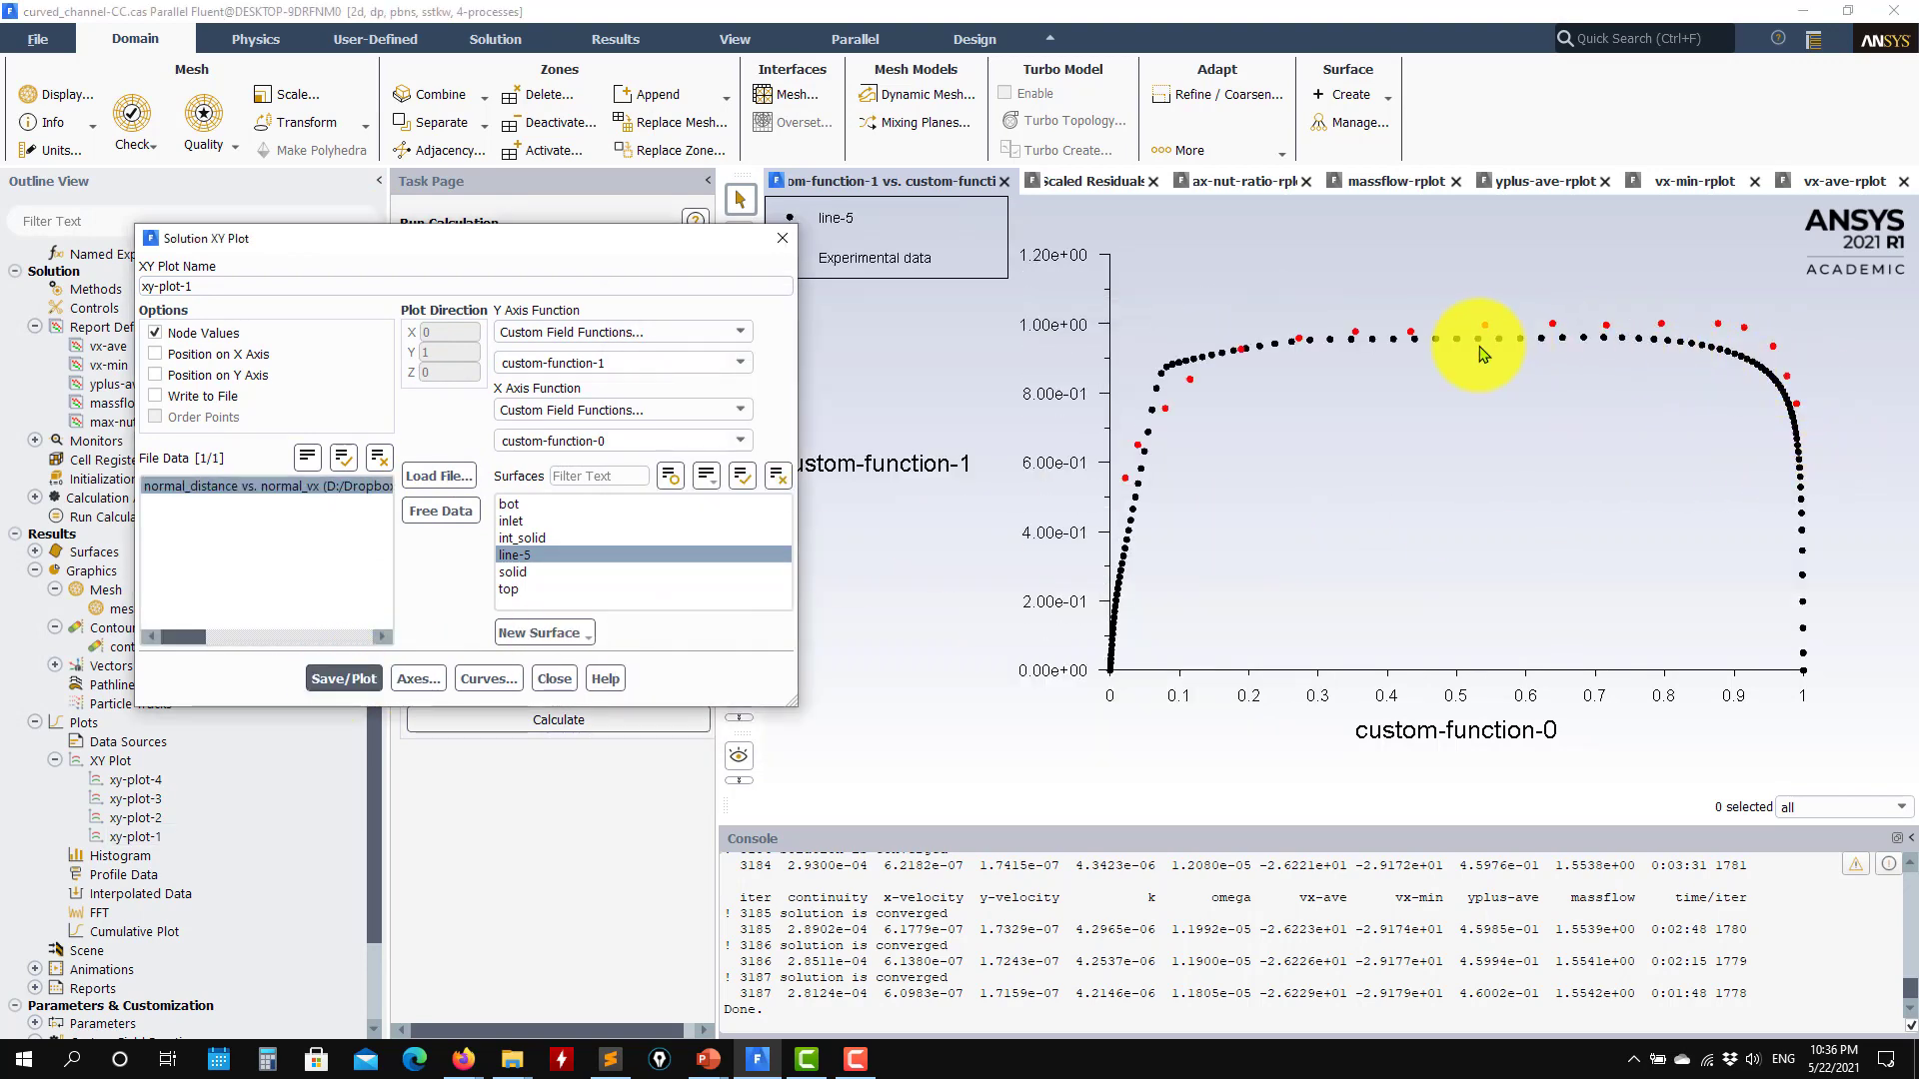
click(552, 679)
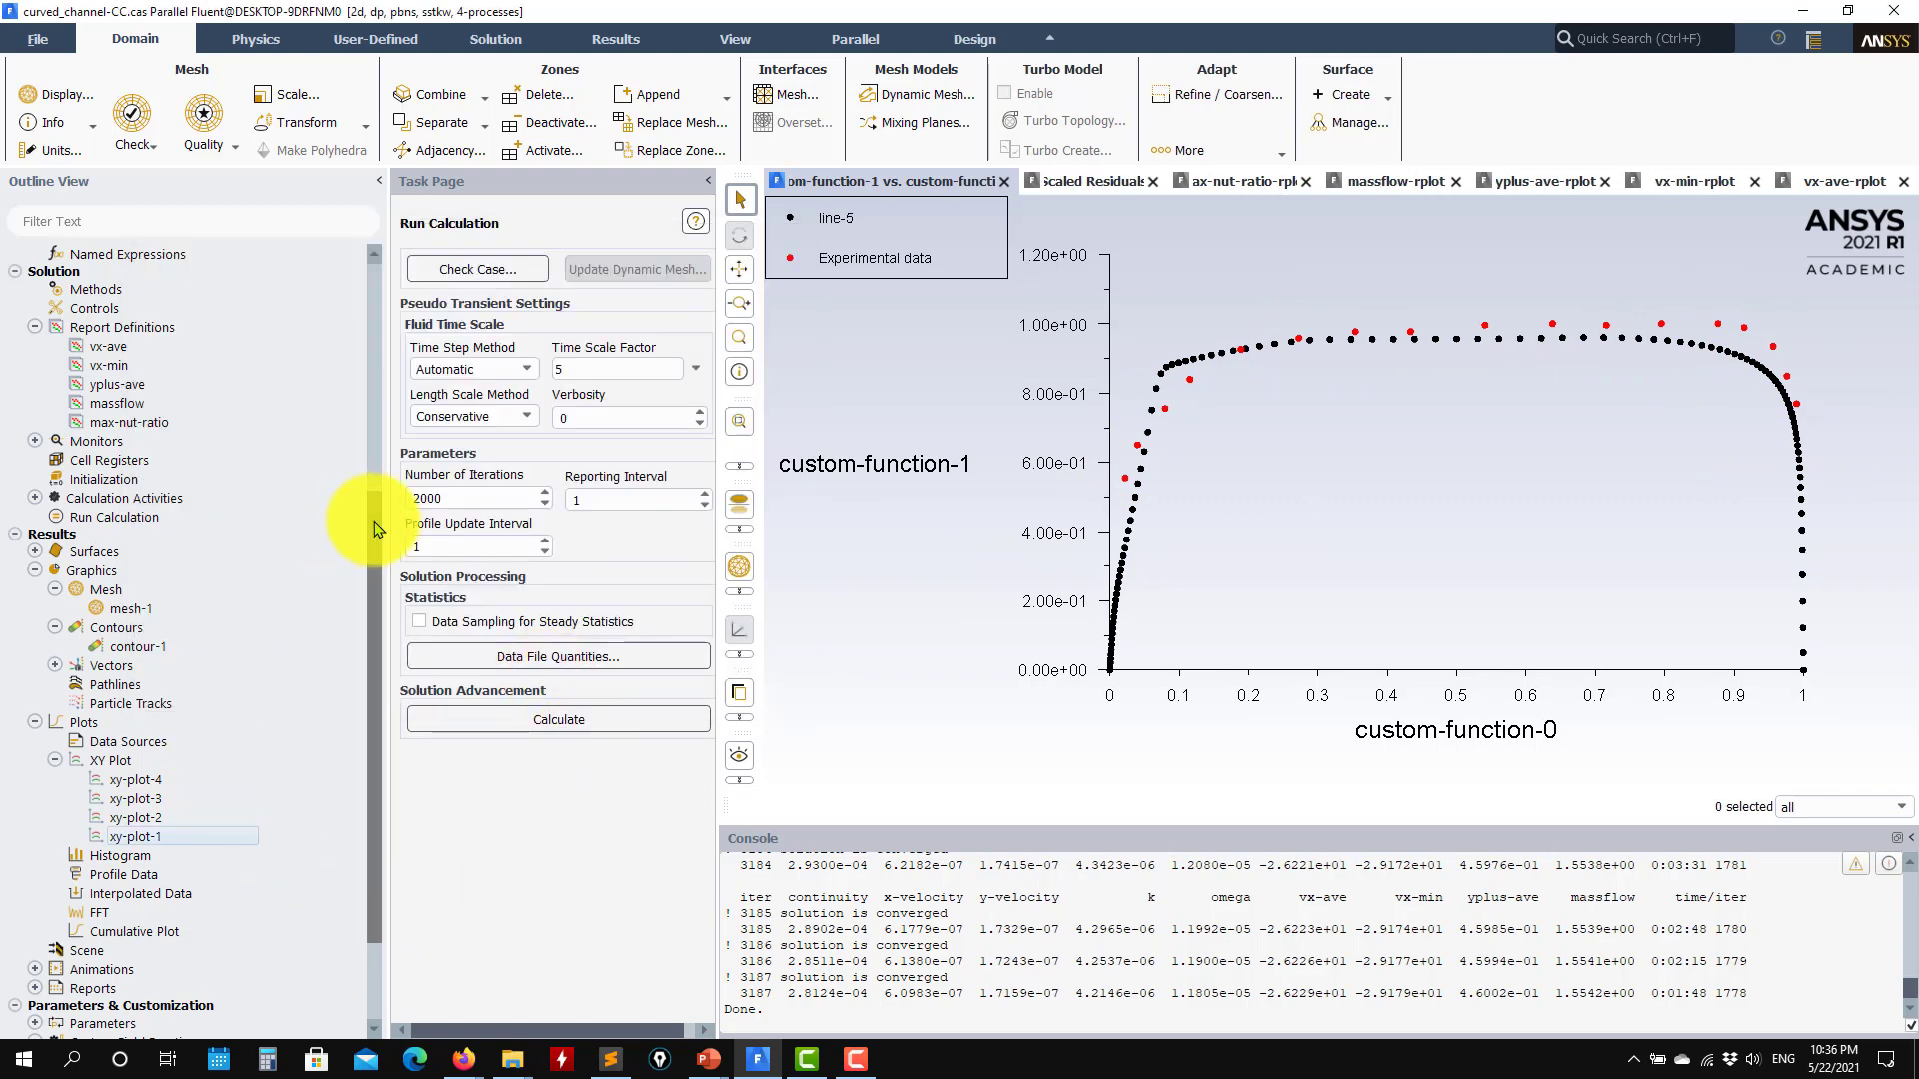
Step: Read the case and data of curved_channel-RSM.cas.h5, discarding the unsaved current case
drag(374, 524, 384, 262)
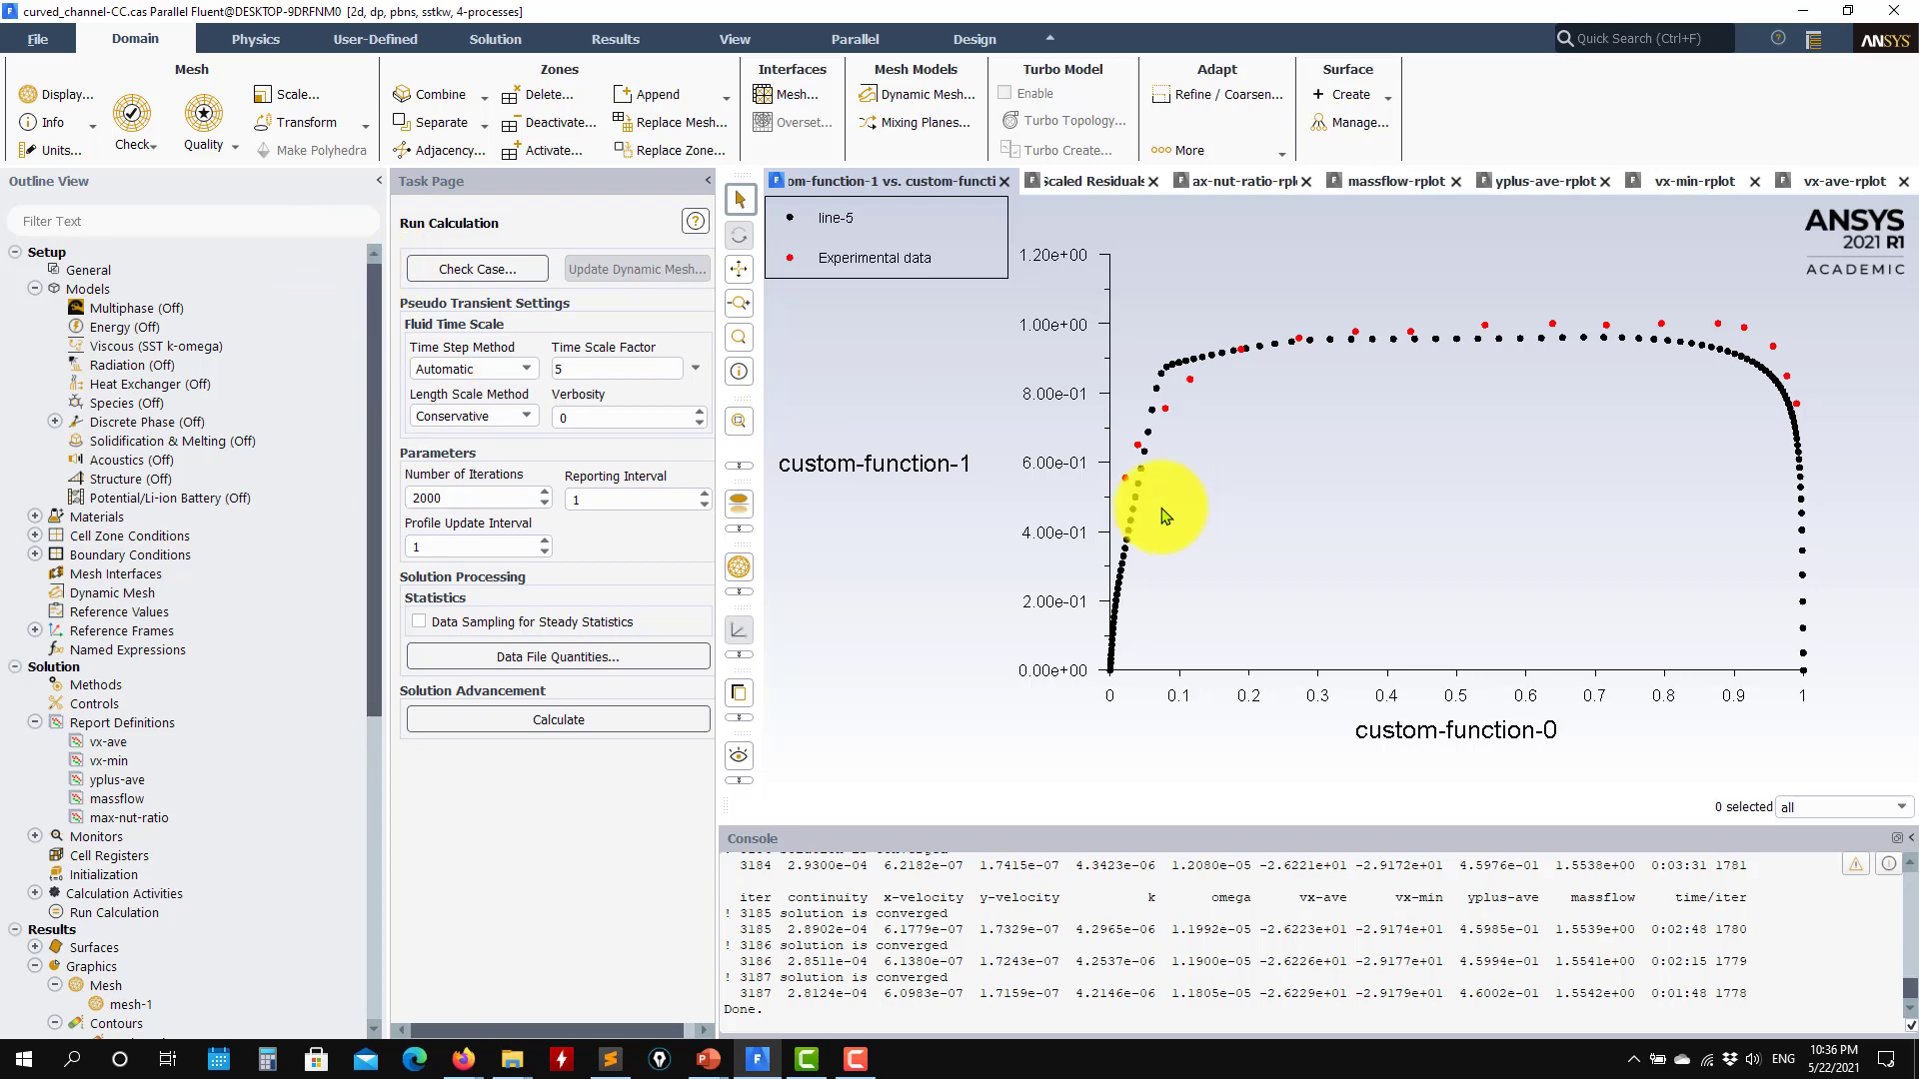
click(41, 44)
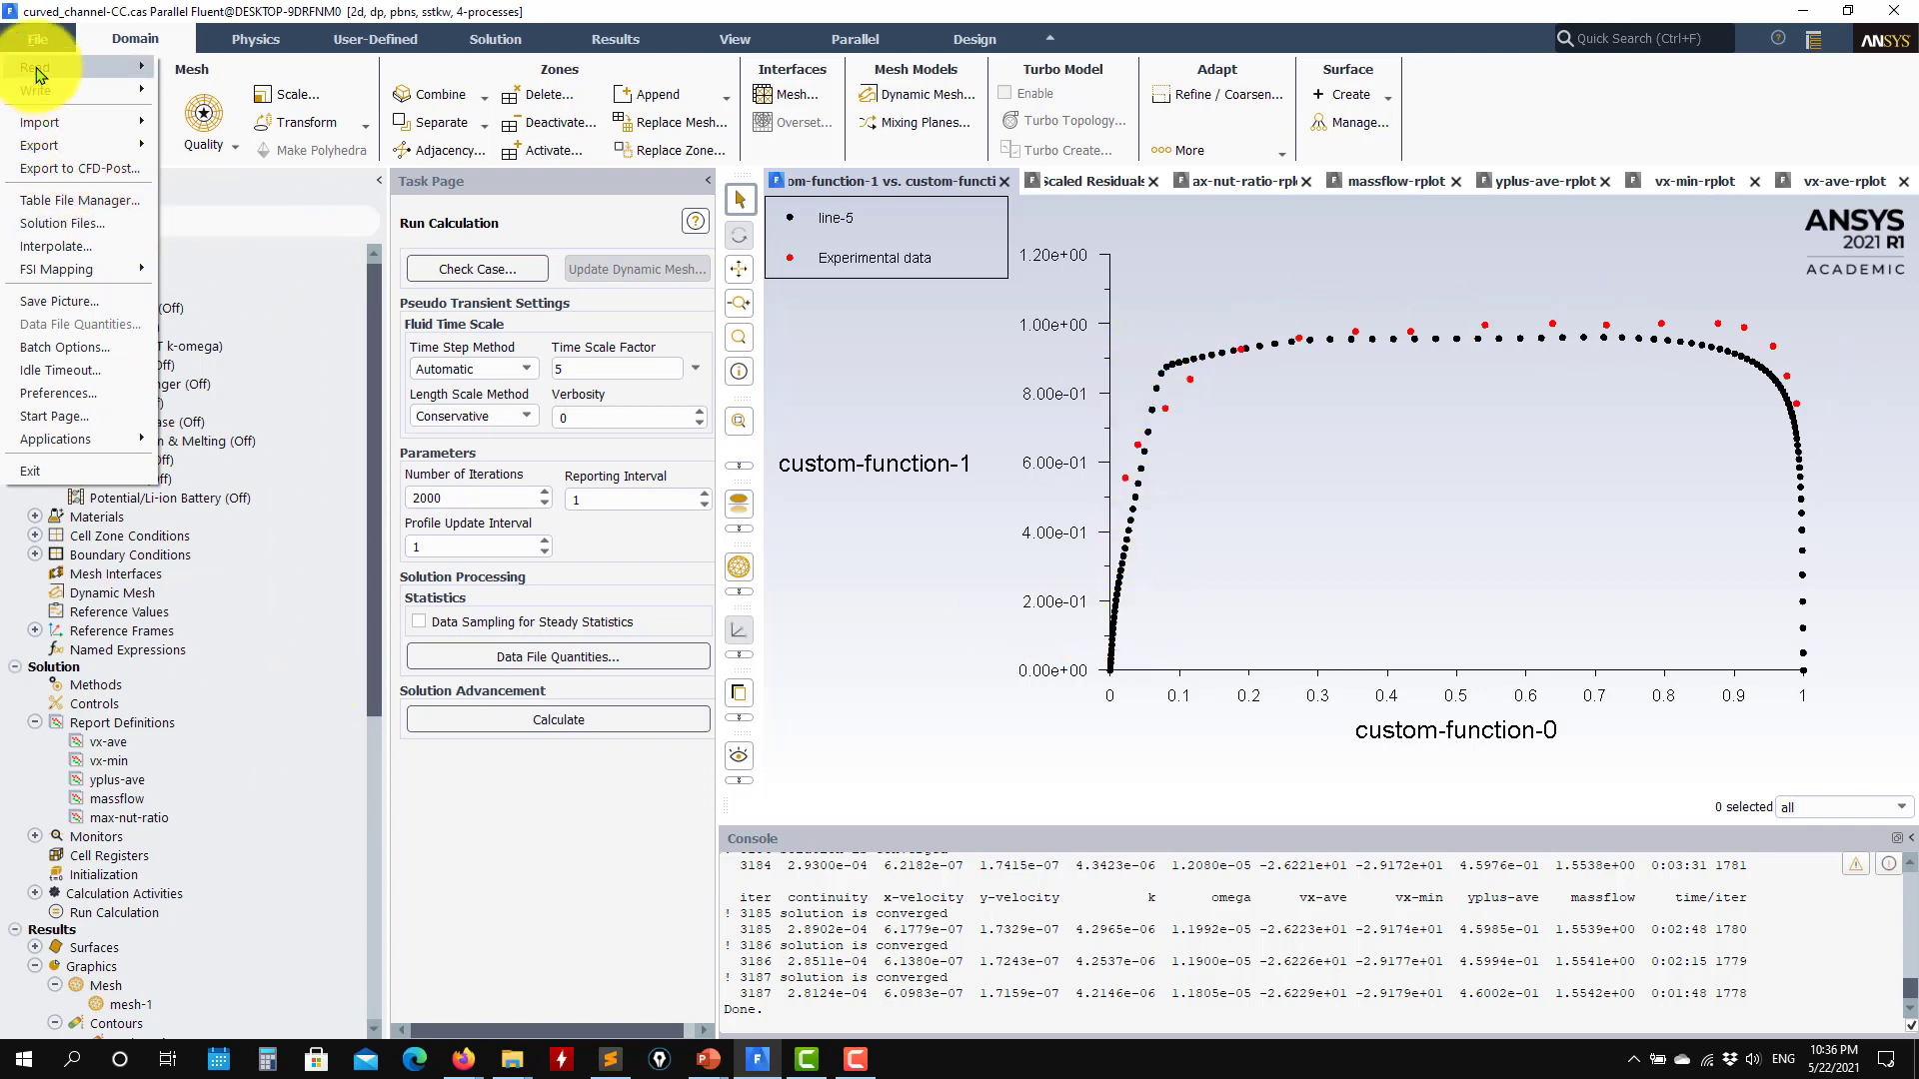
mouse_move(40, 67)
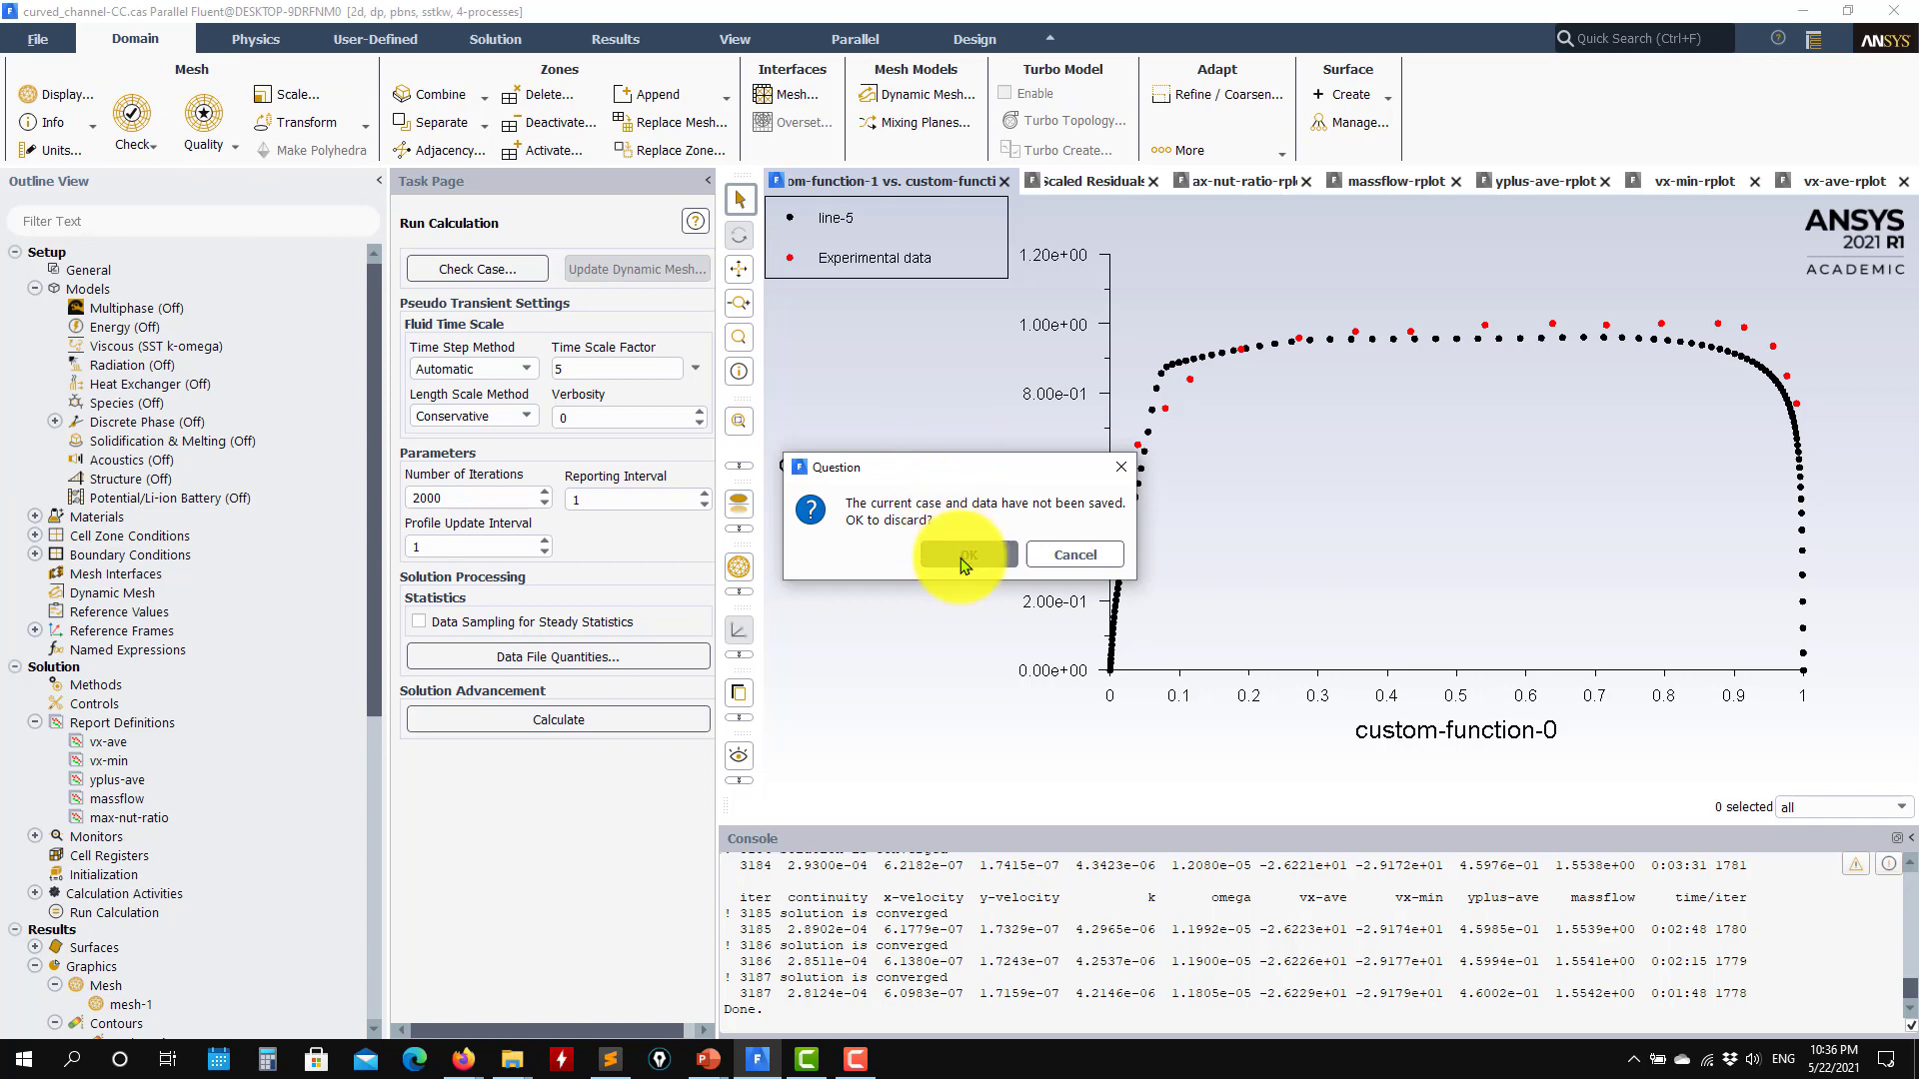
click(939, 554)
click(932, 431)
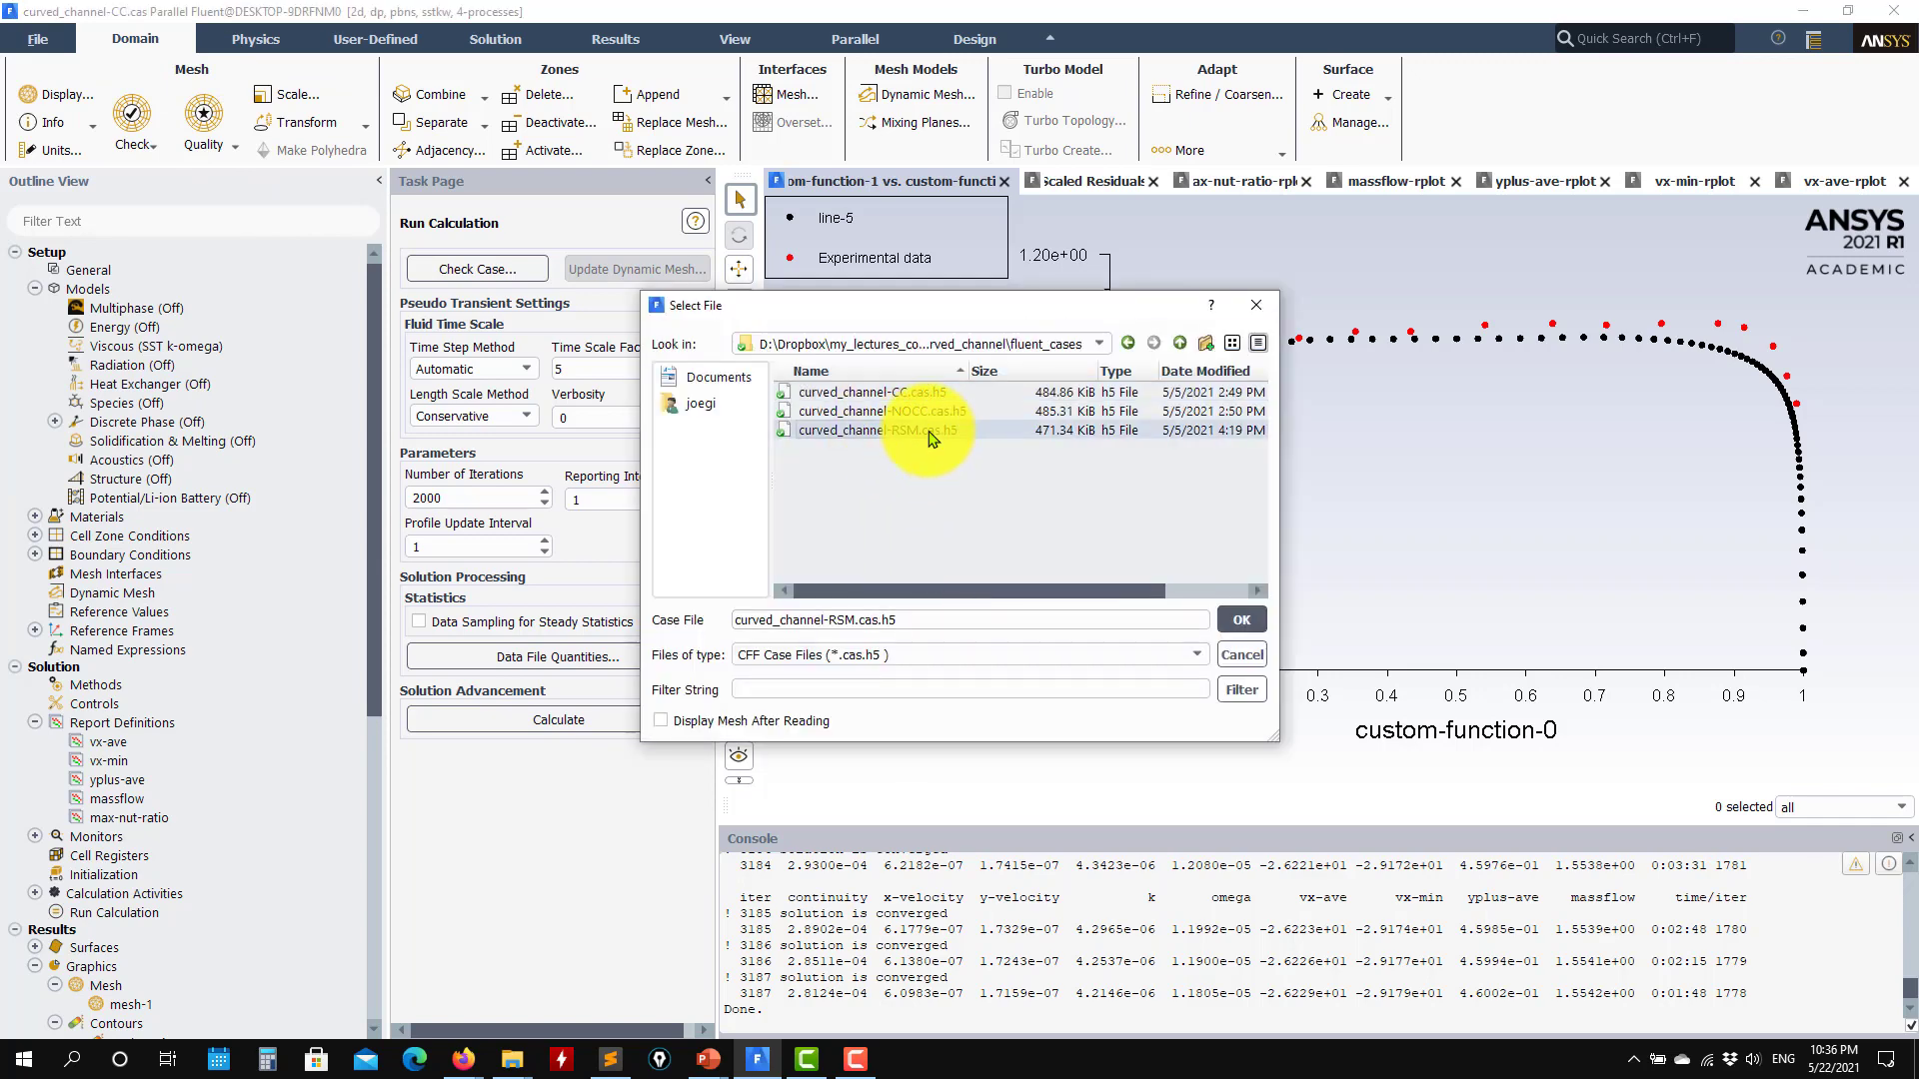
click(1240, 619)
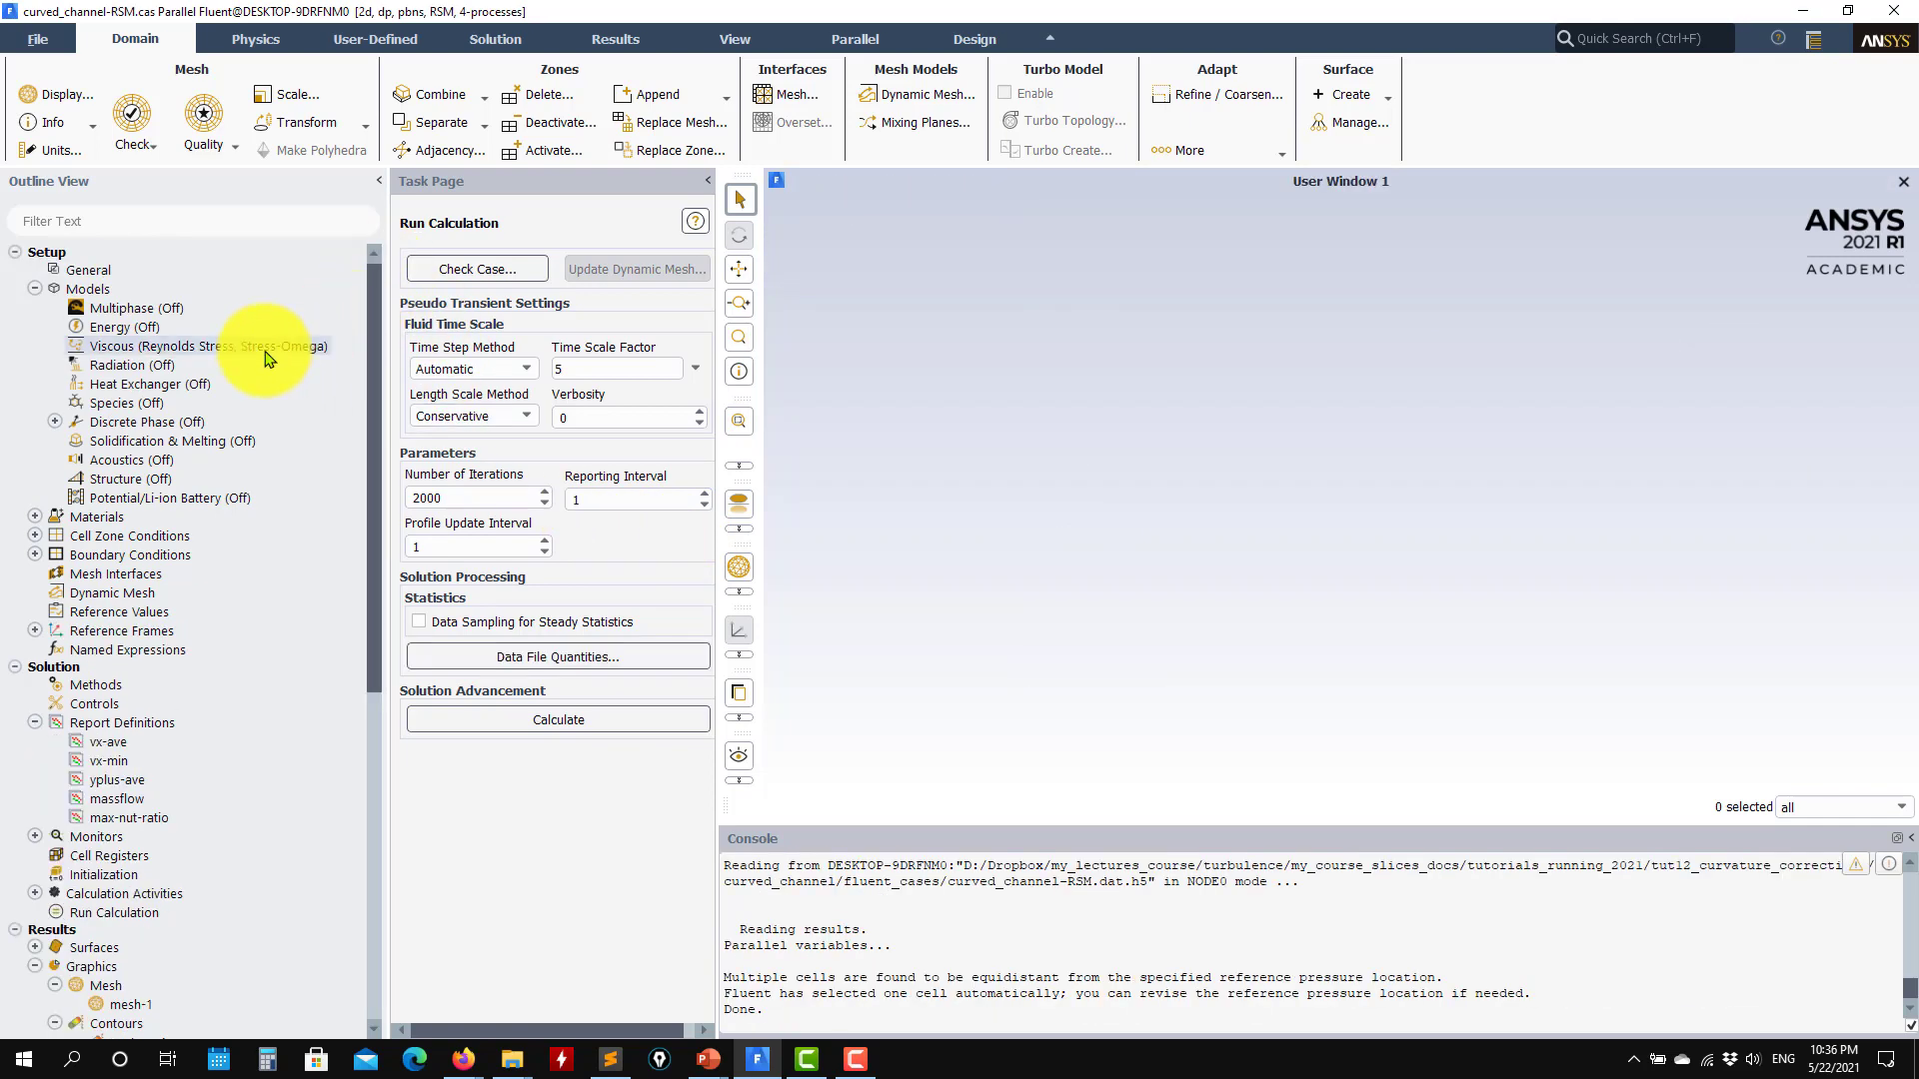
Step: Review the Reynolds Stress model options and constants in the viscous model settings, and accept them unchanged
double_click(265, 349)
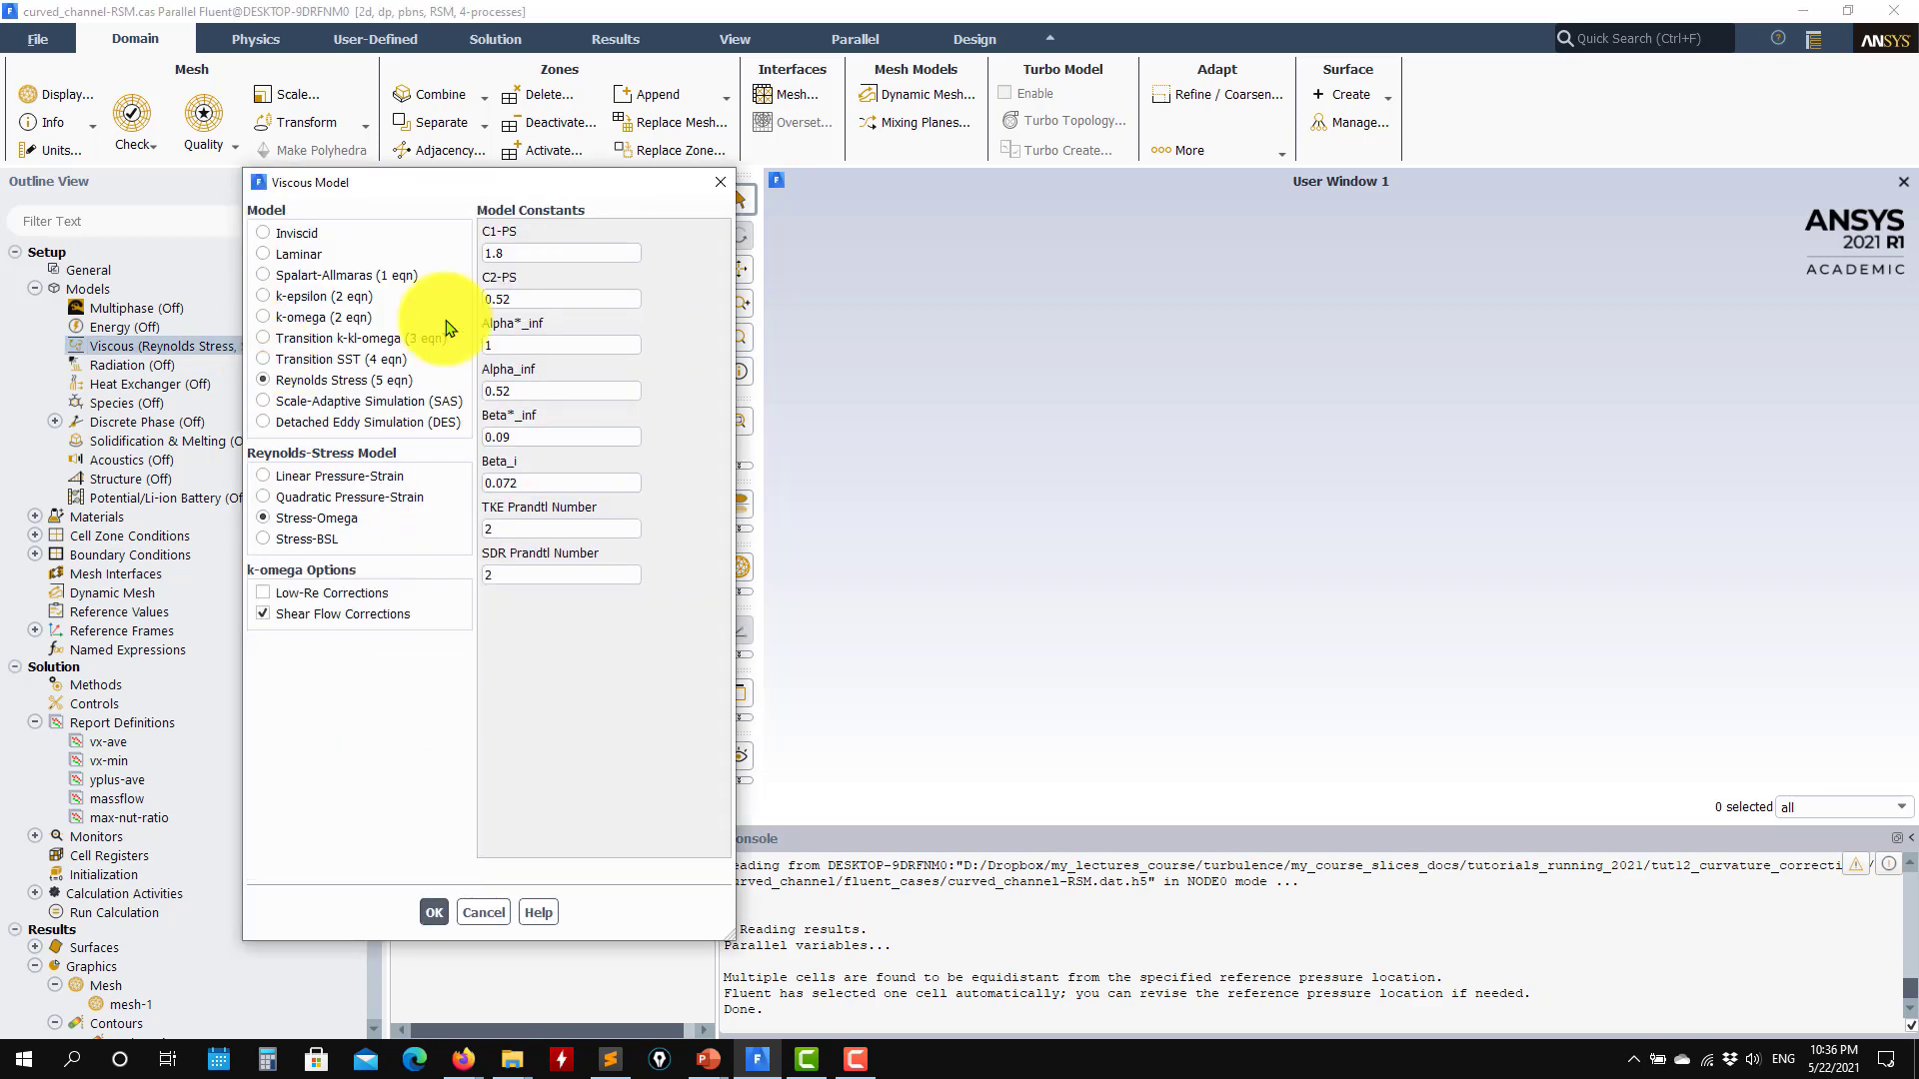
drag(456, 193, 538, 108)
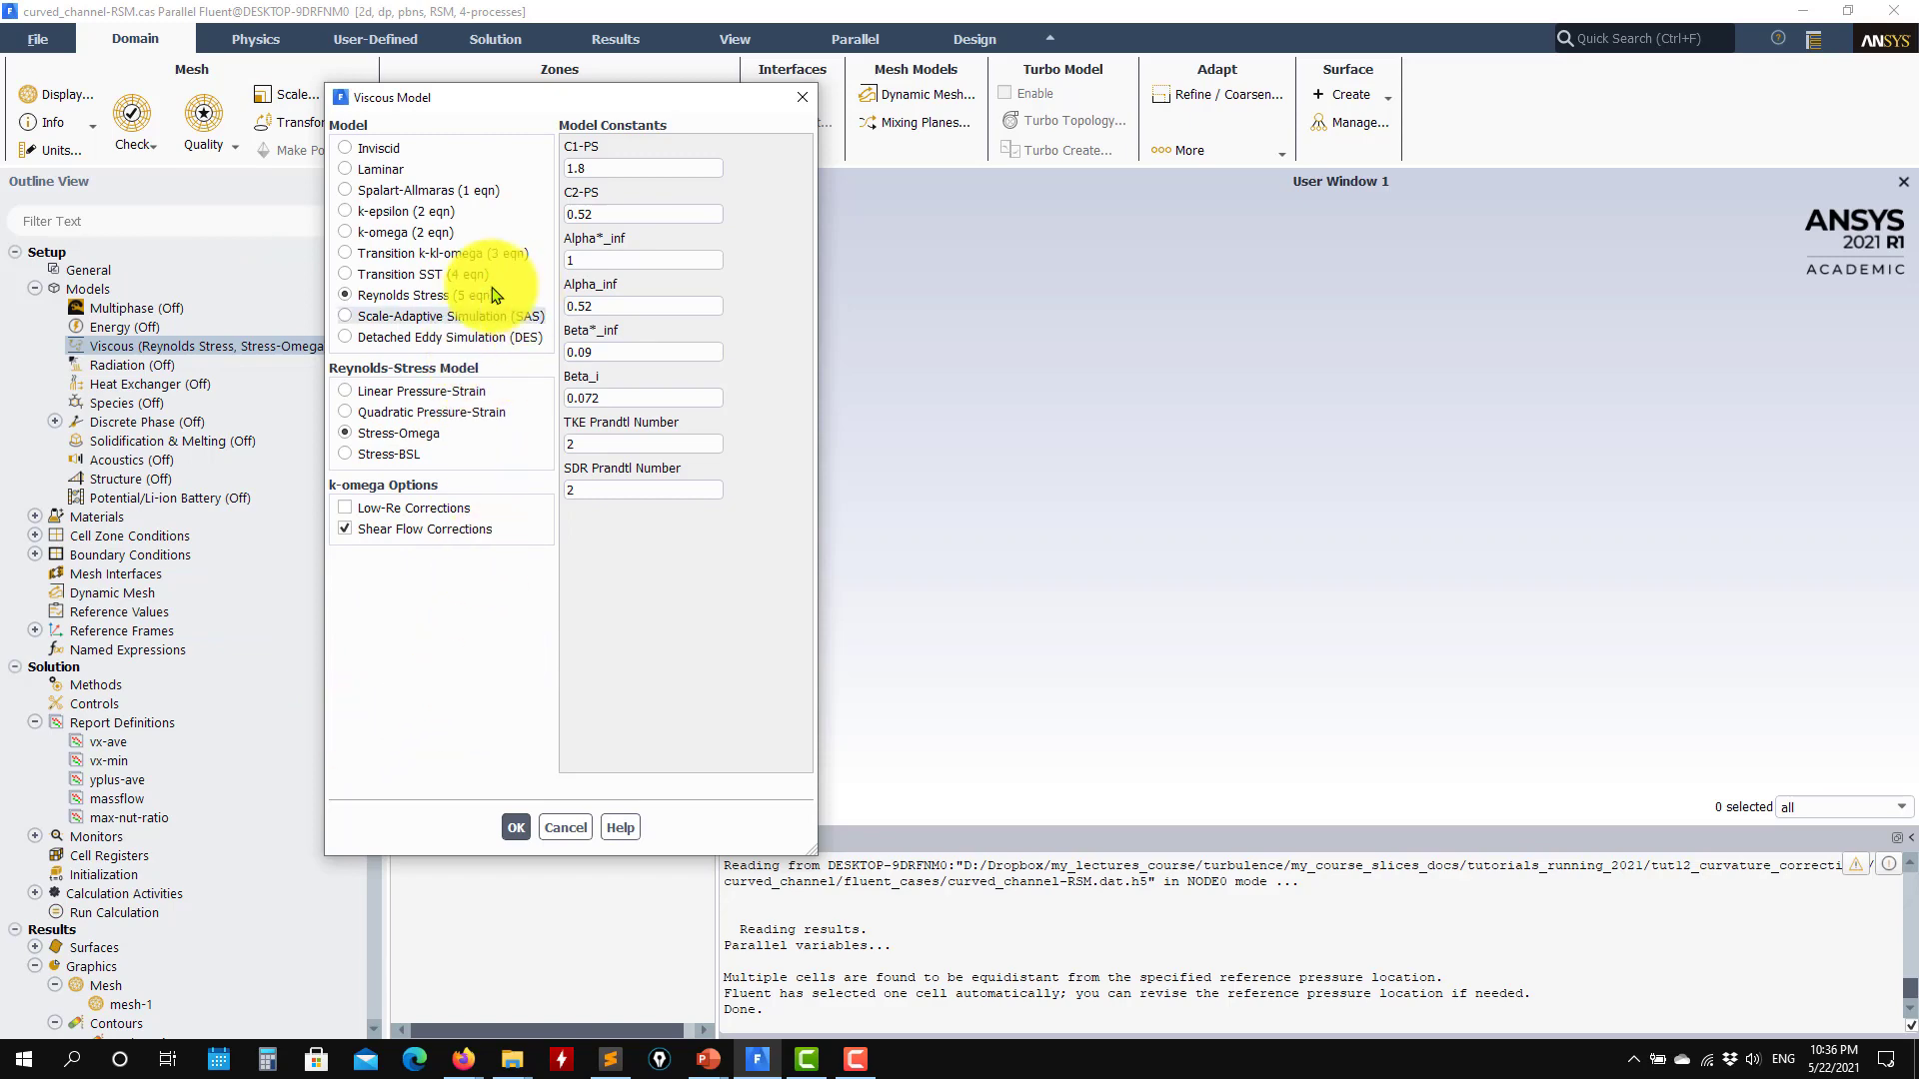
click(516, 827)
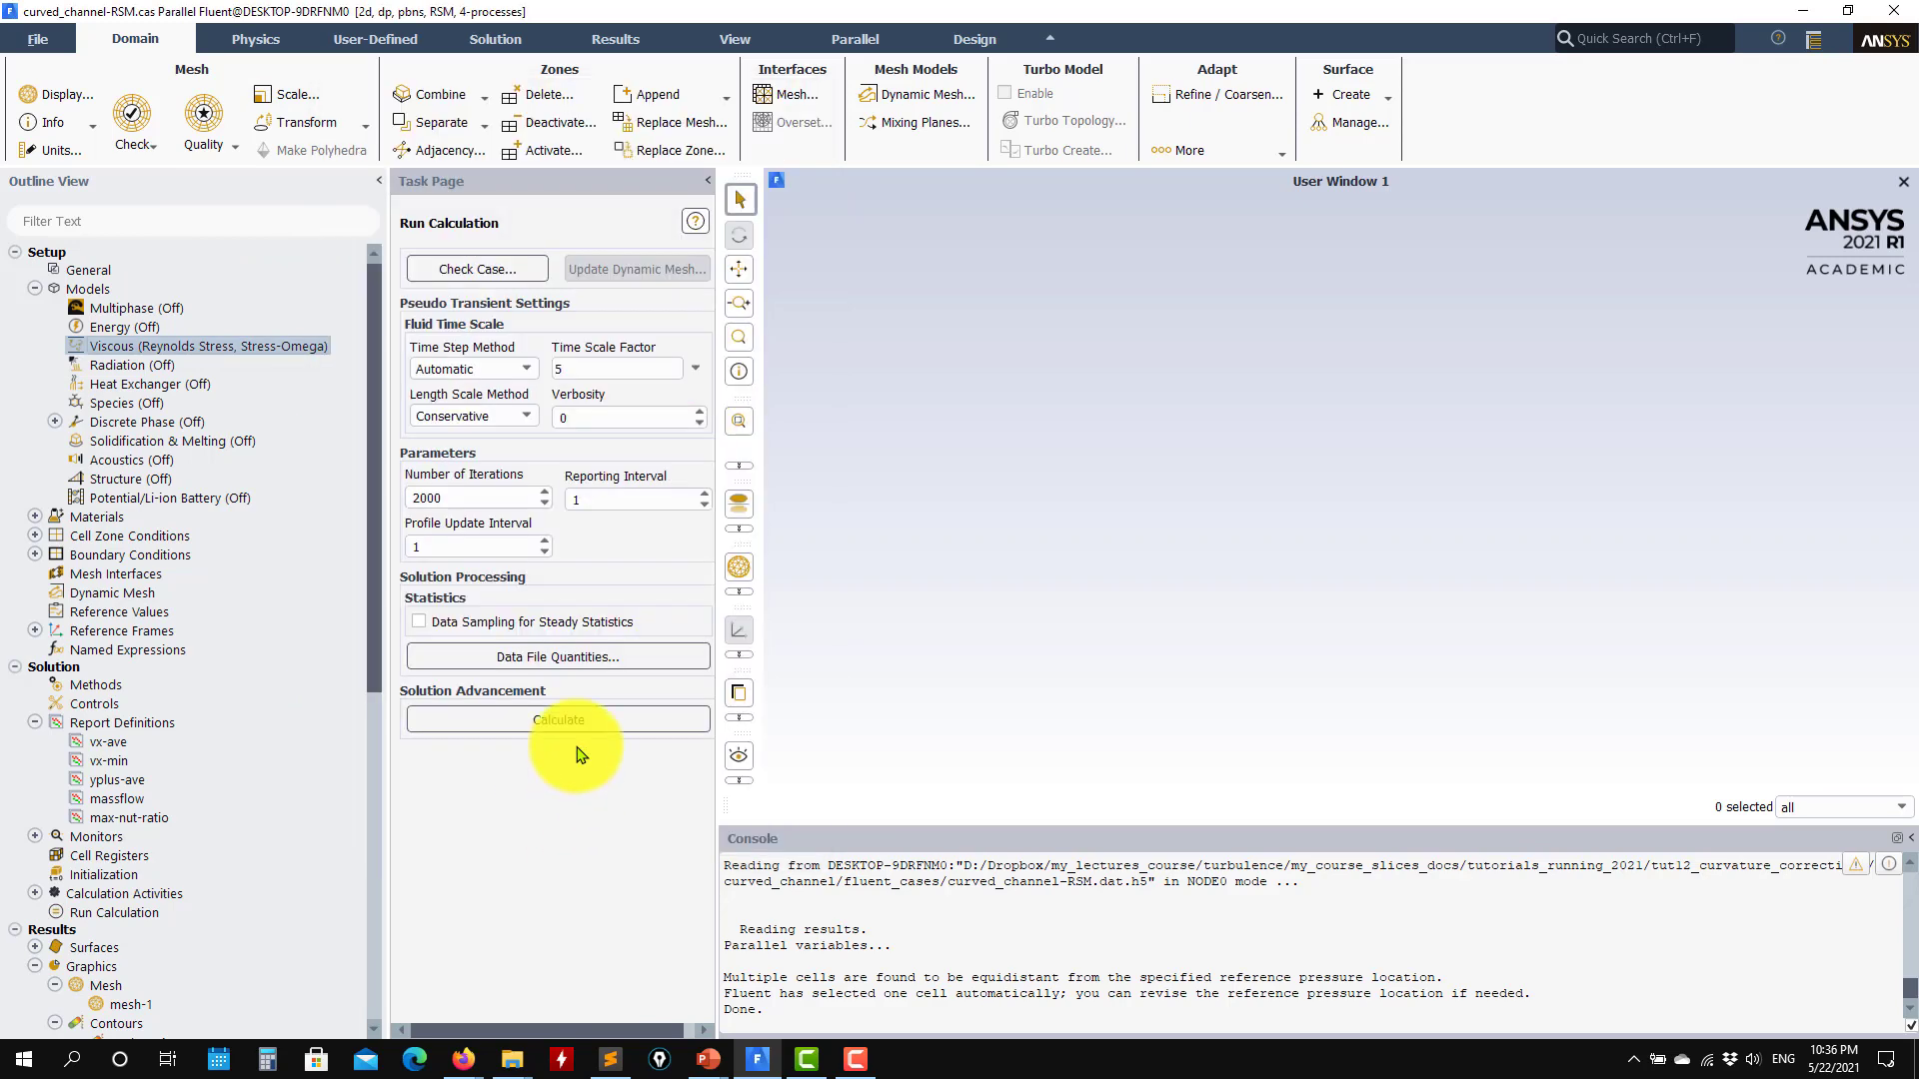
Step: Plot xy-plot-1 for the Reynolds stress case, and load exp_data.xy to replot it against the experimental data
scroll(250, 710, down, 8)
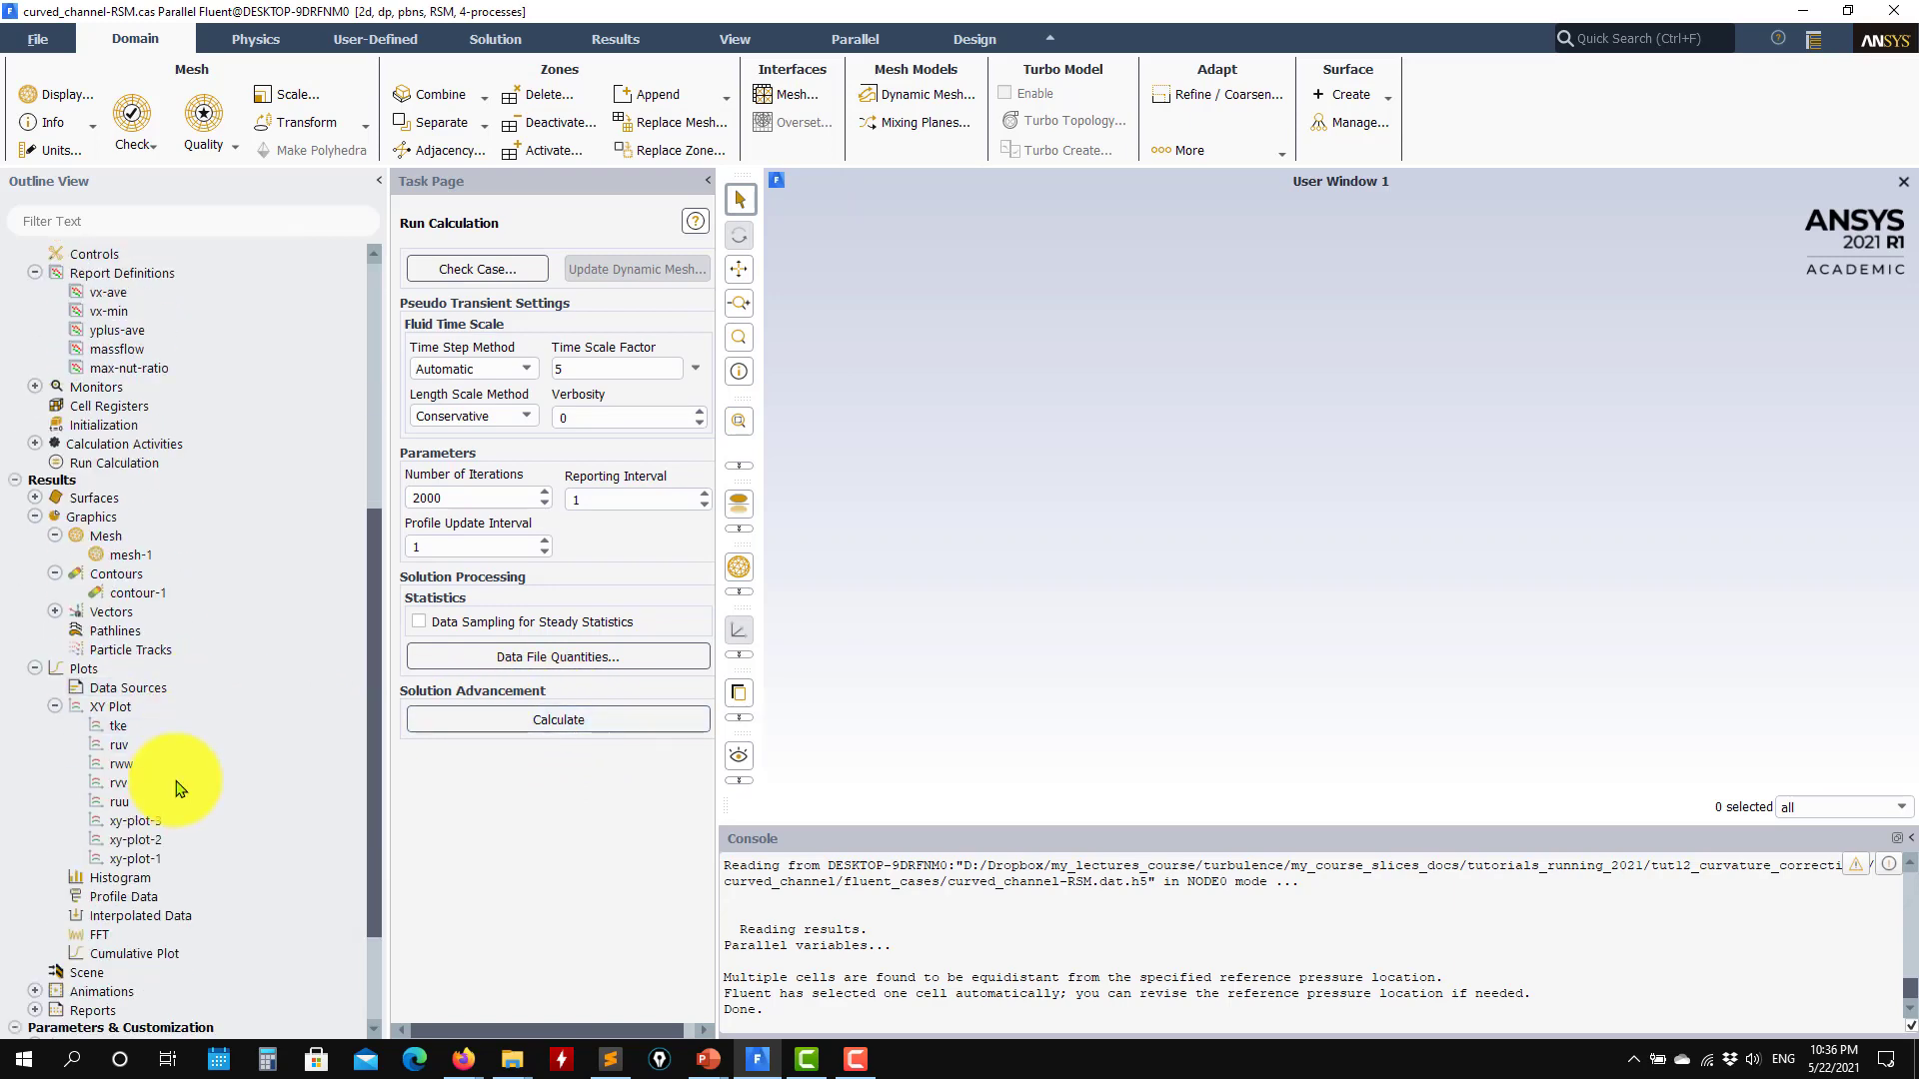
double_click(140, 859)
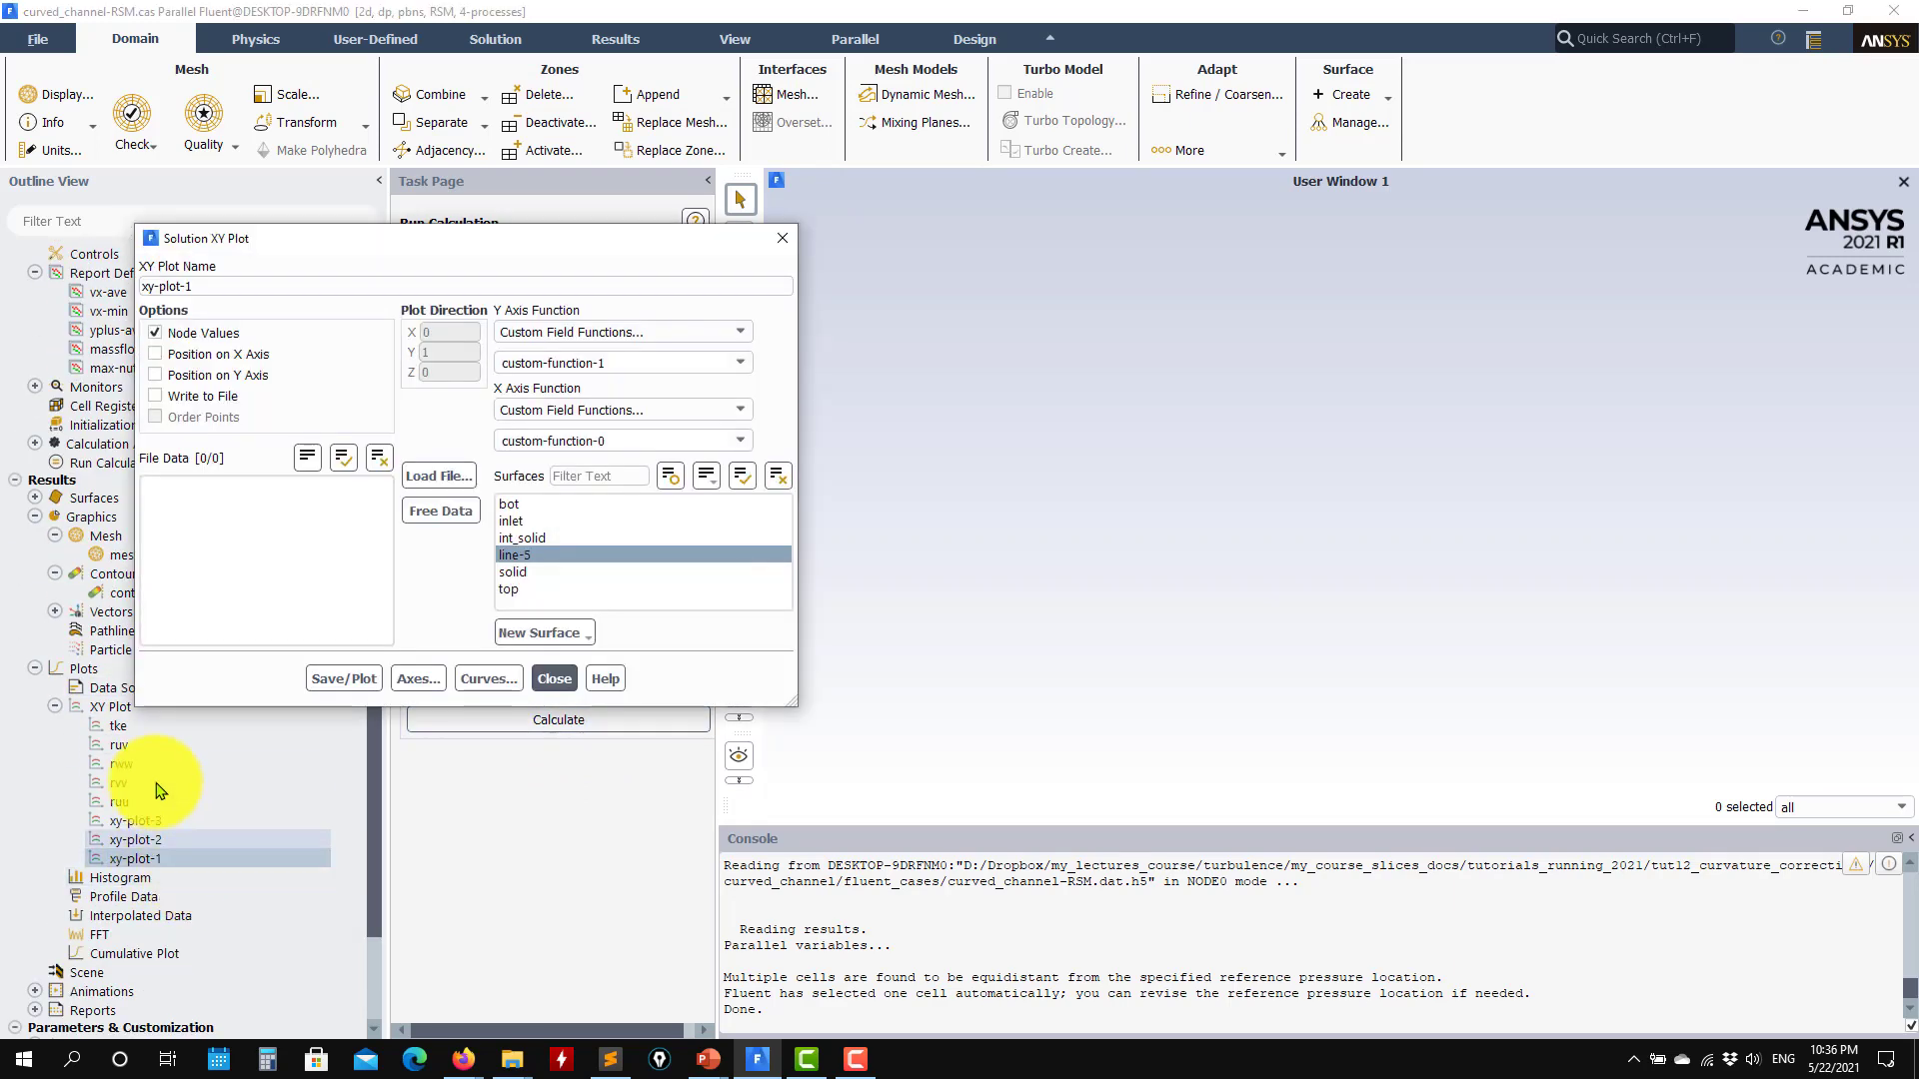
click(335, 678)
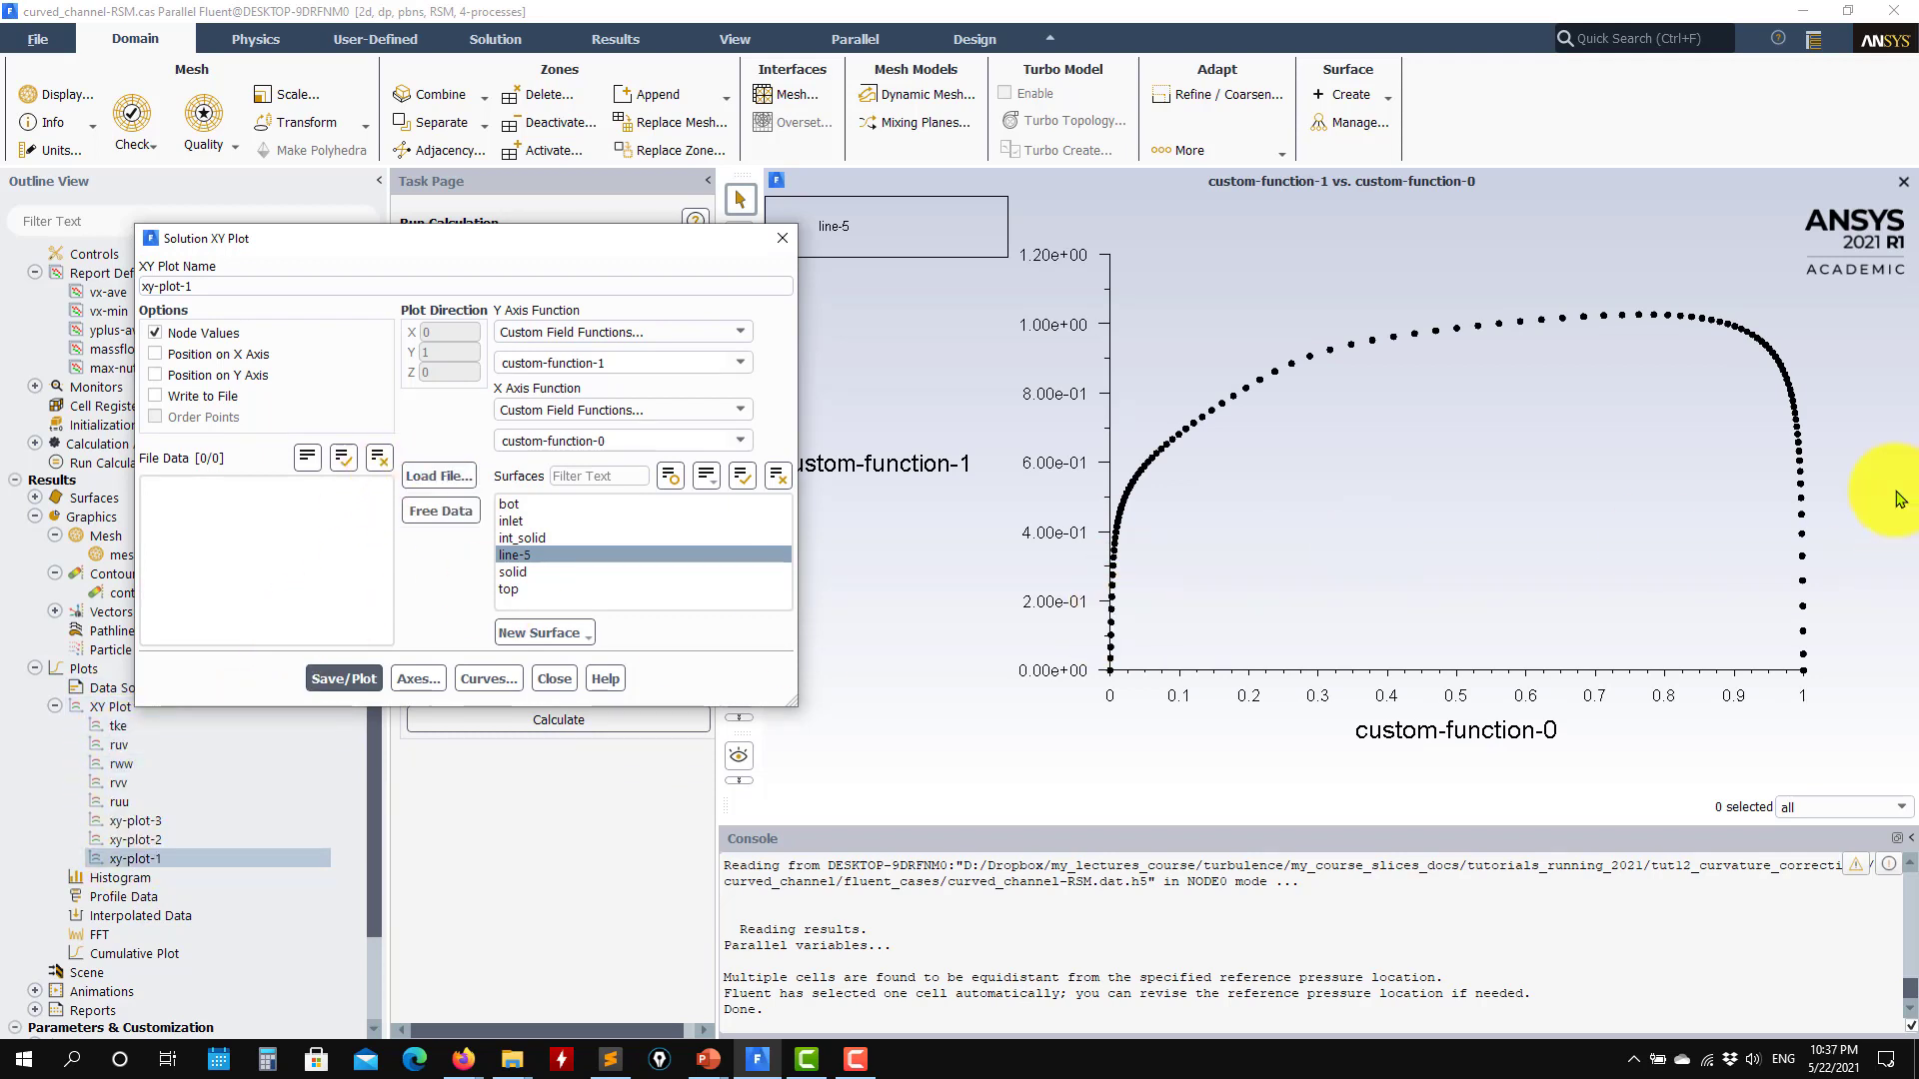
click(439, 475)
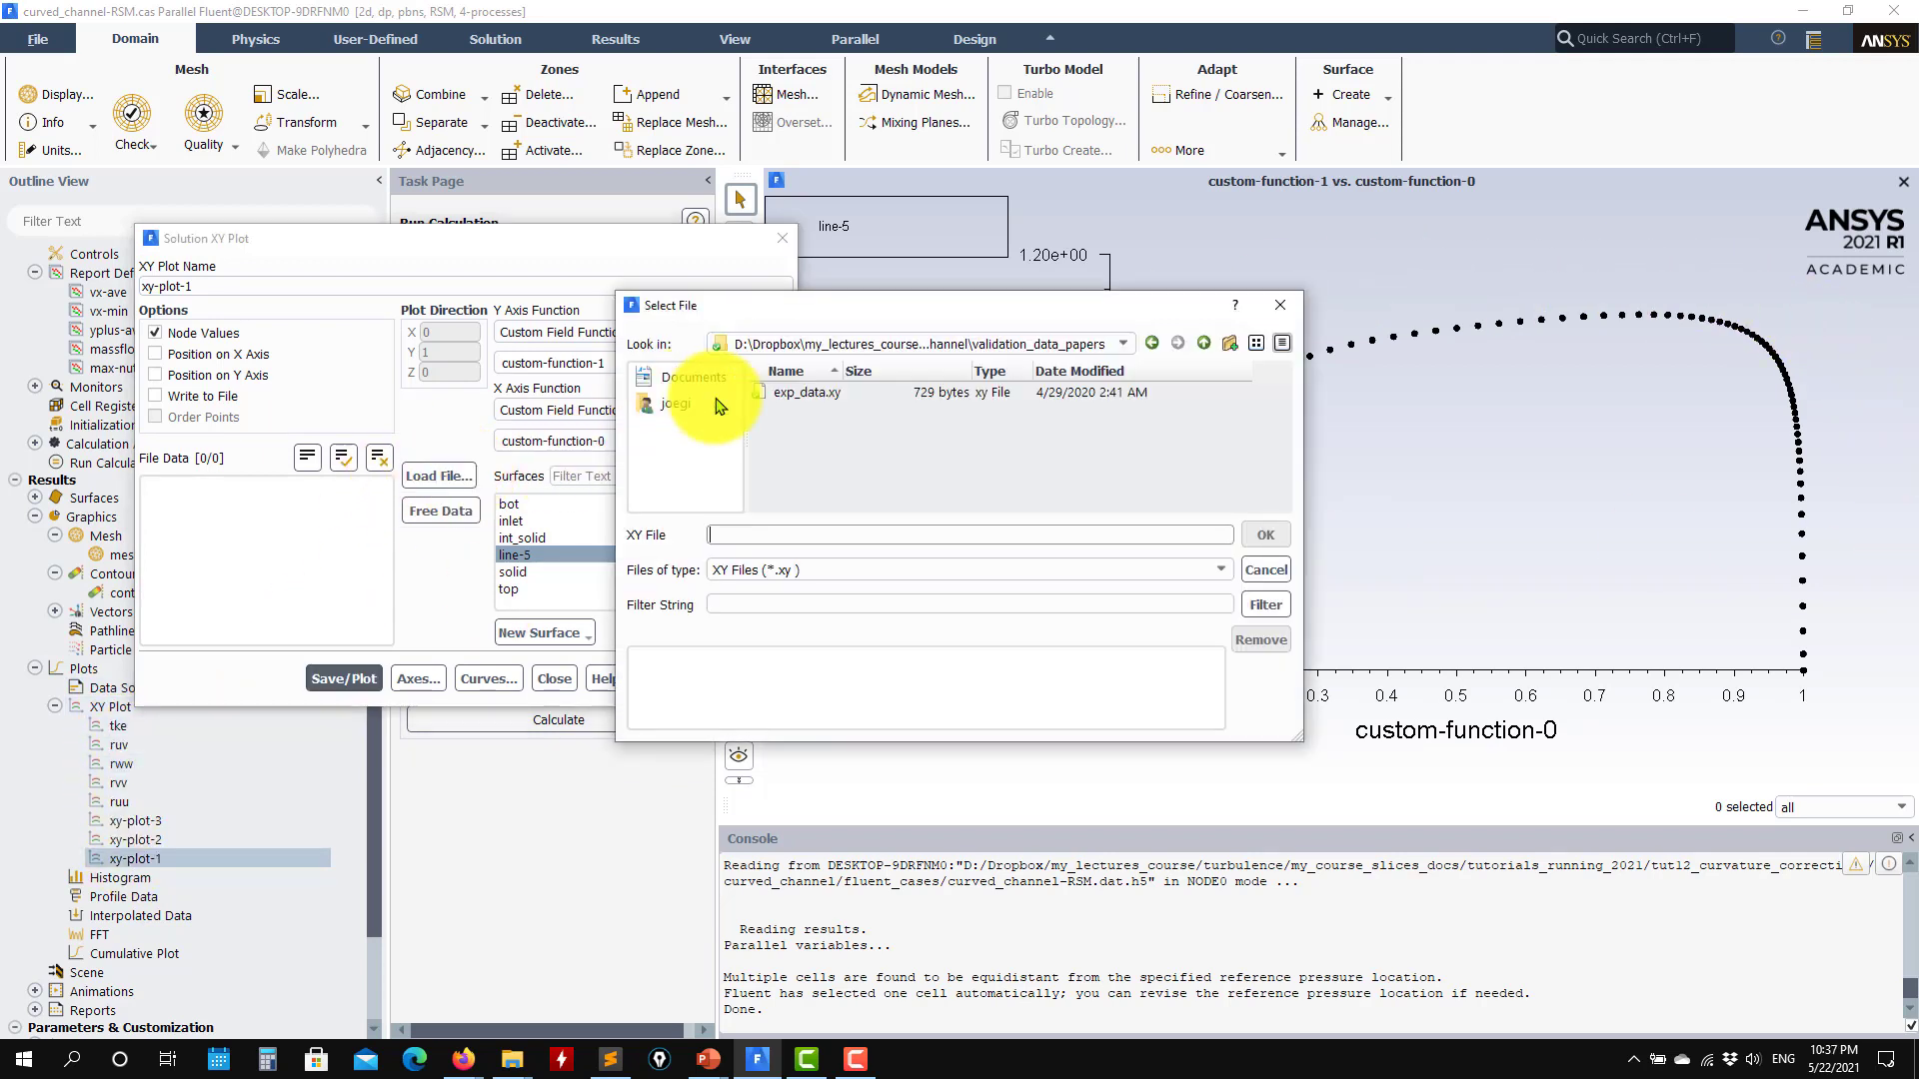
click(823, 396)
click(1266, 534)
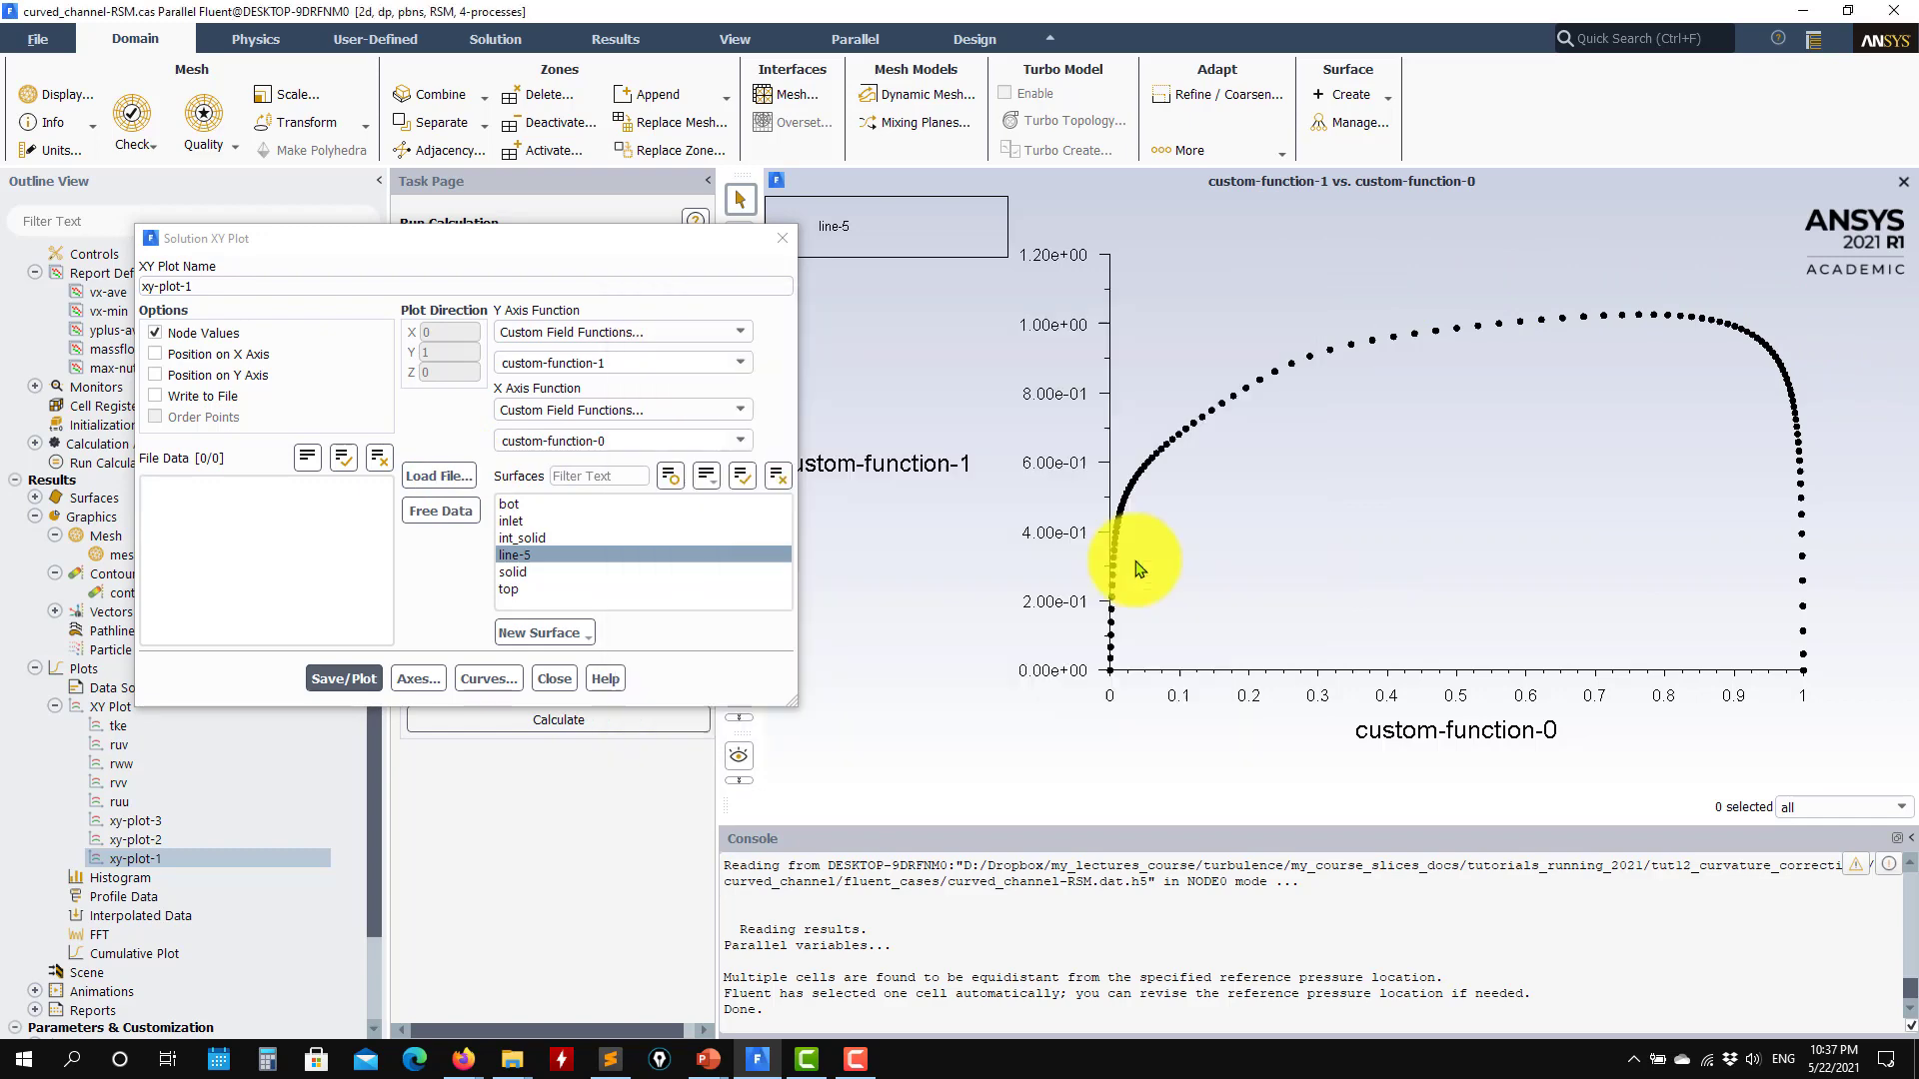
click(344, 679)
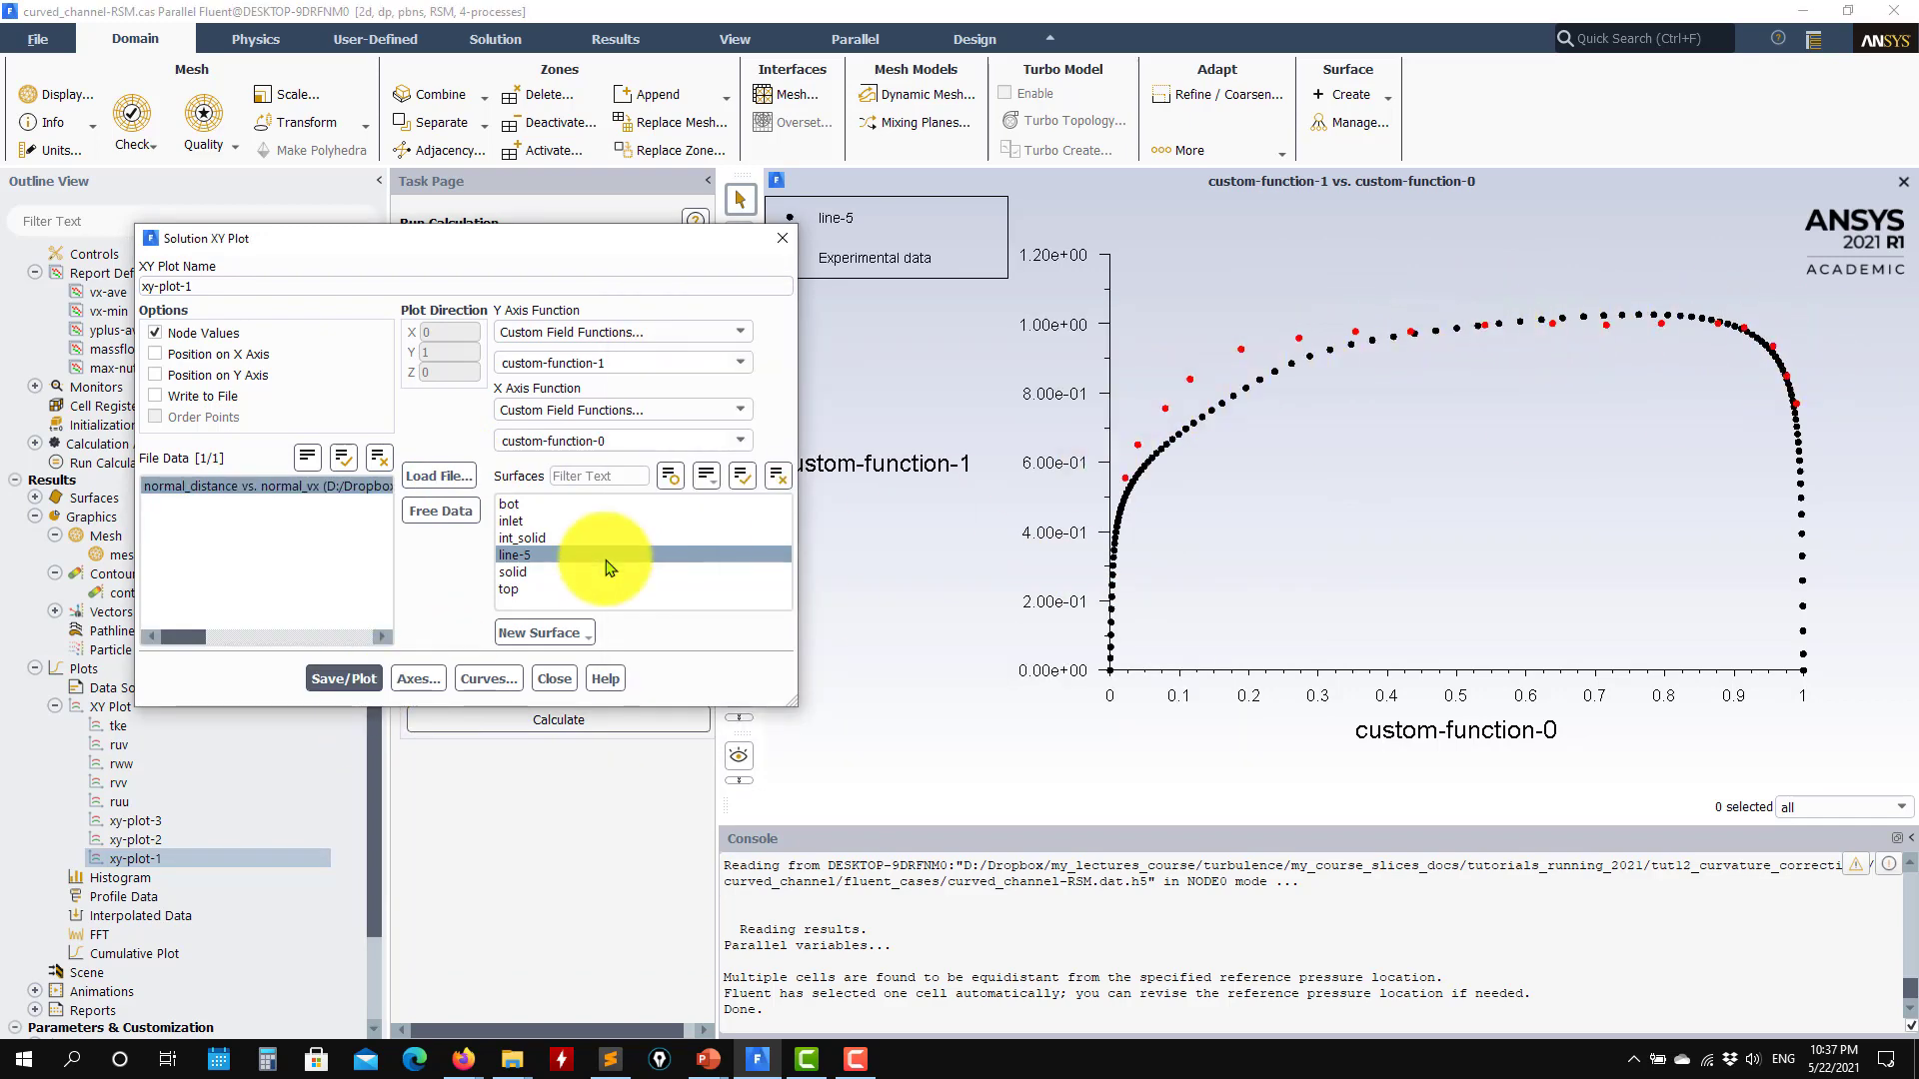
Step: Add the nocc file to the Reynolds stress plot by listing all file types, replot, and close the plot settings
click(447, 480)
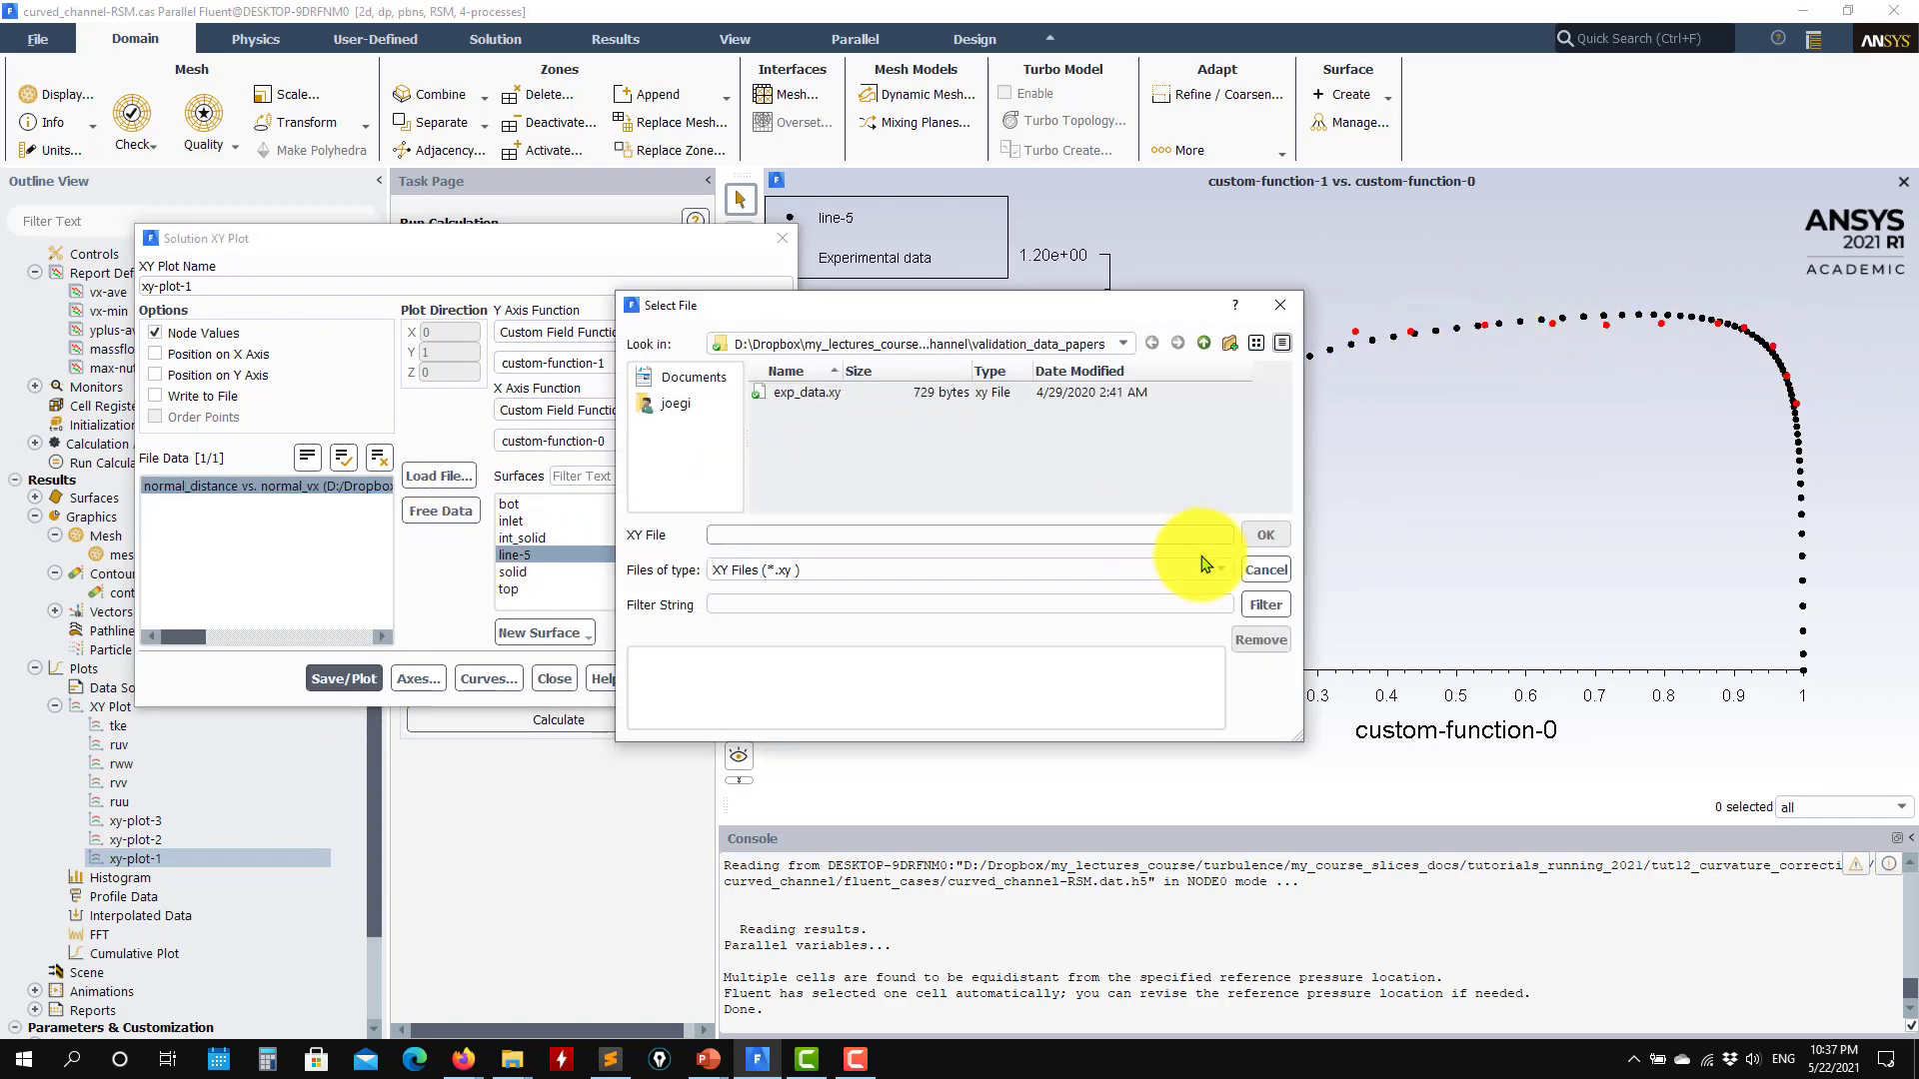
click(1092, 569)
click(741, 607)
click(792, 407)
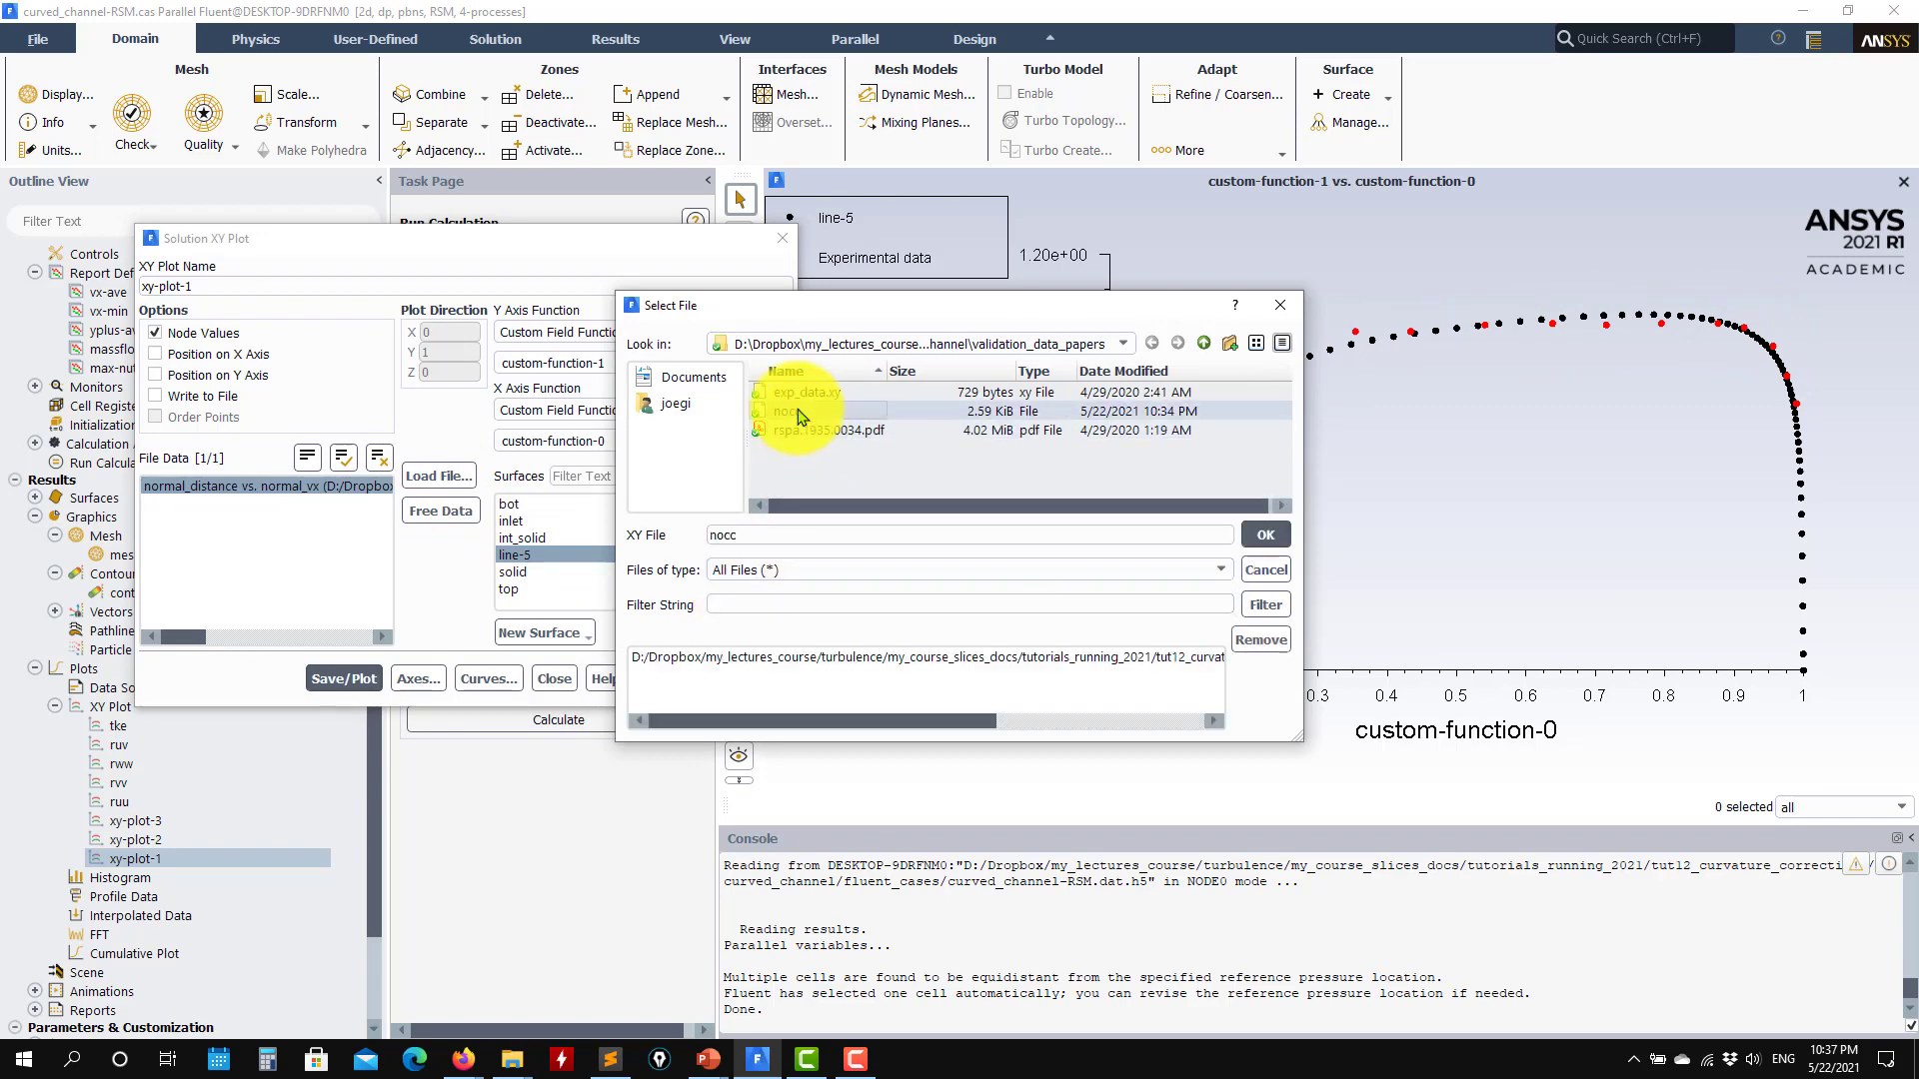
click(1265, 535)
click(370, 679)
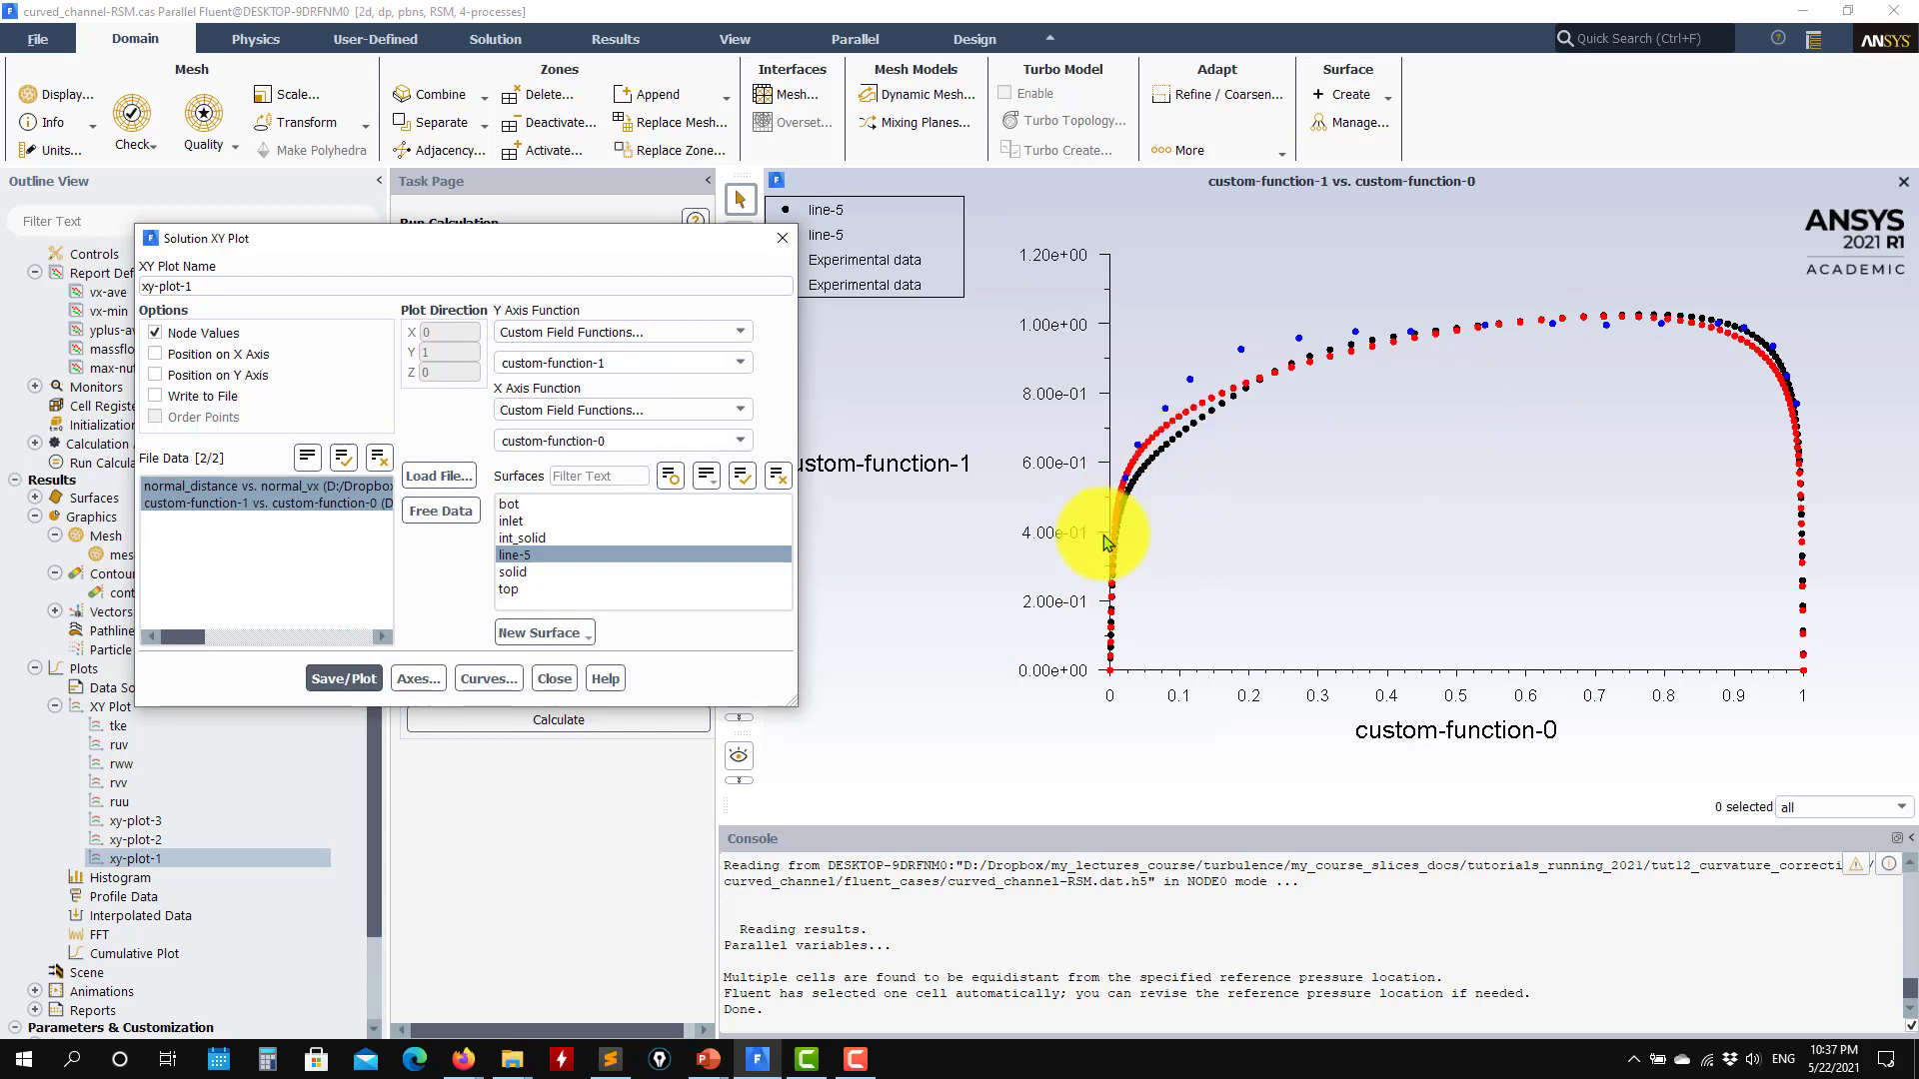
click(553, 679)
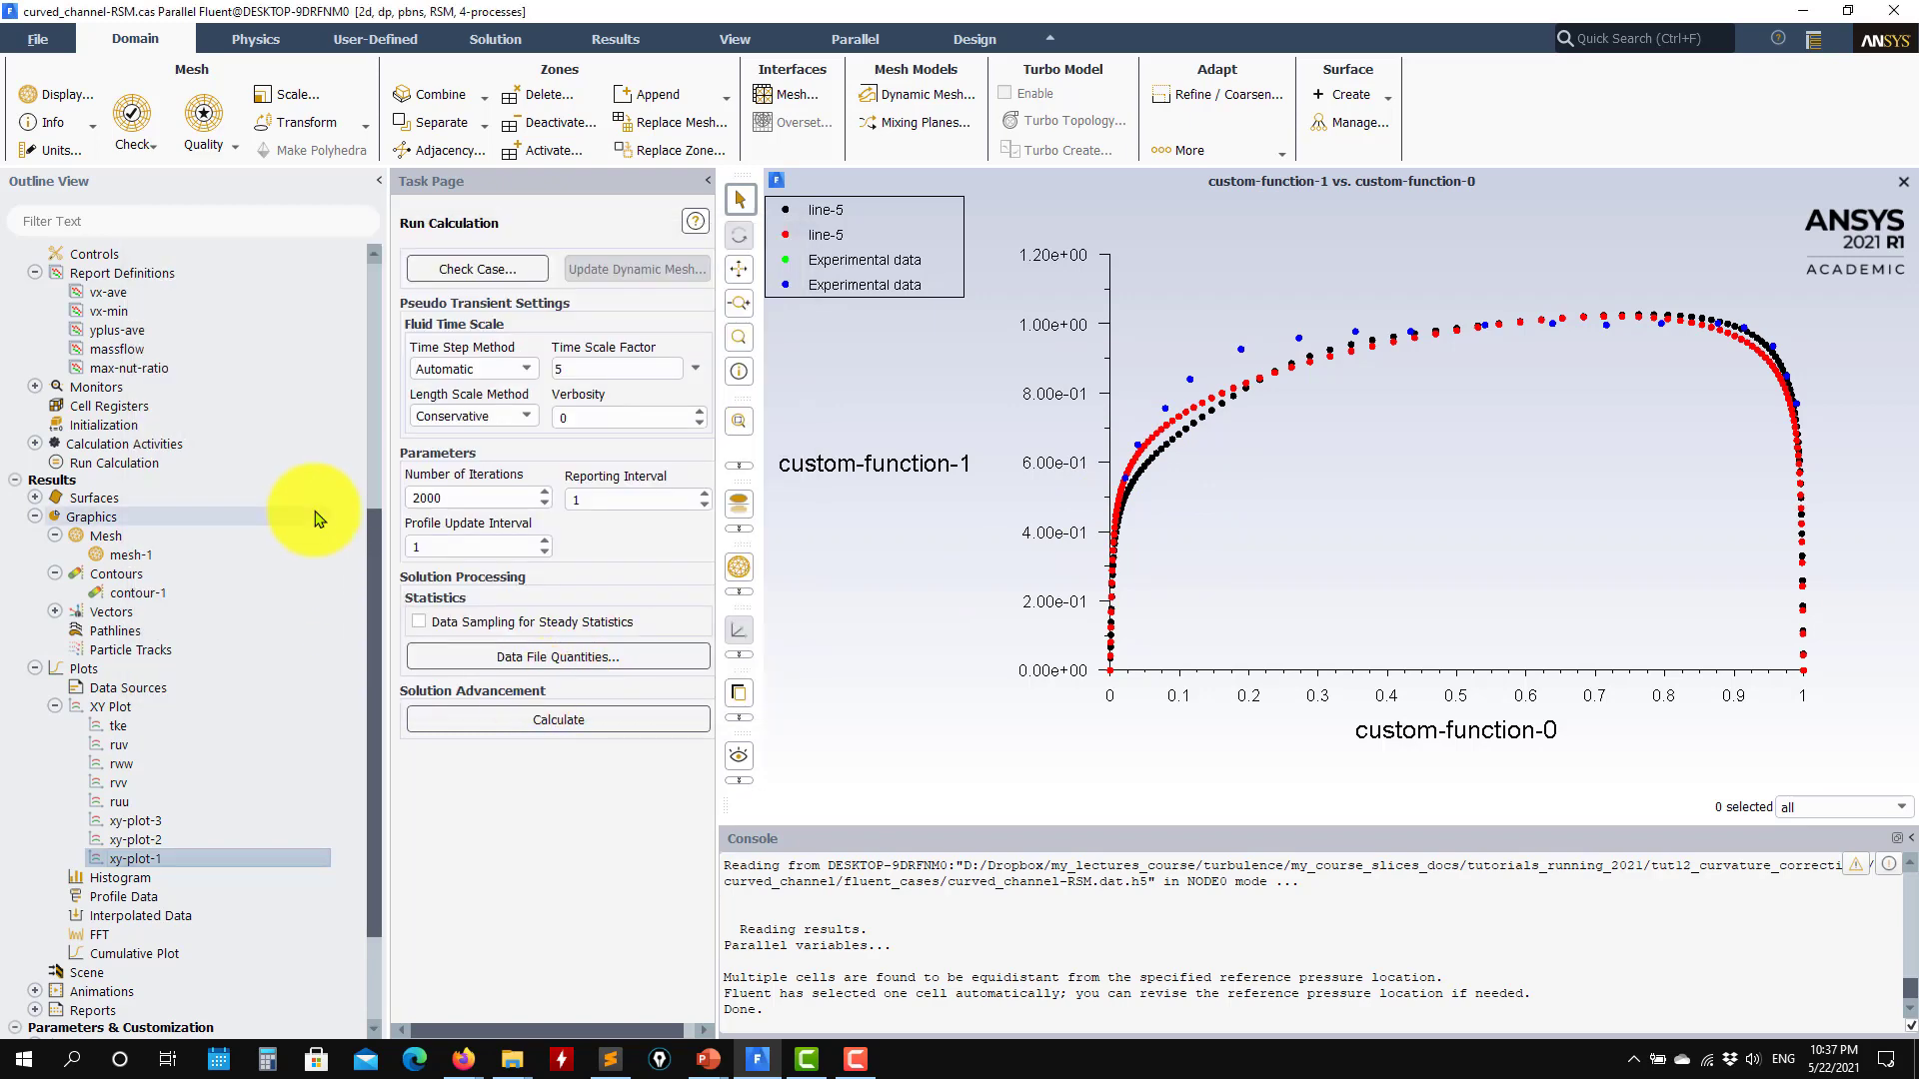
Step: Switch to case_presentation.pptx in PowerPoint, examine the RSM Quadratic Pressure Strain and Stress Omega slides, and return to Fluent
scroll(318, 518, up, 7)
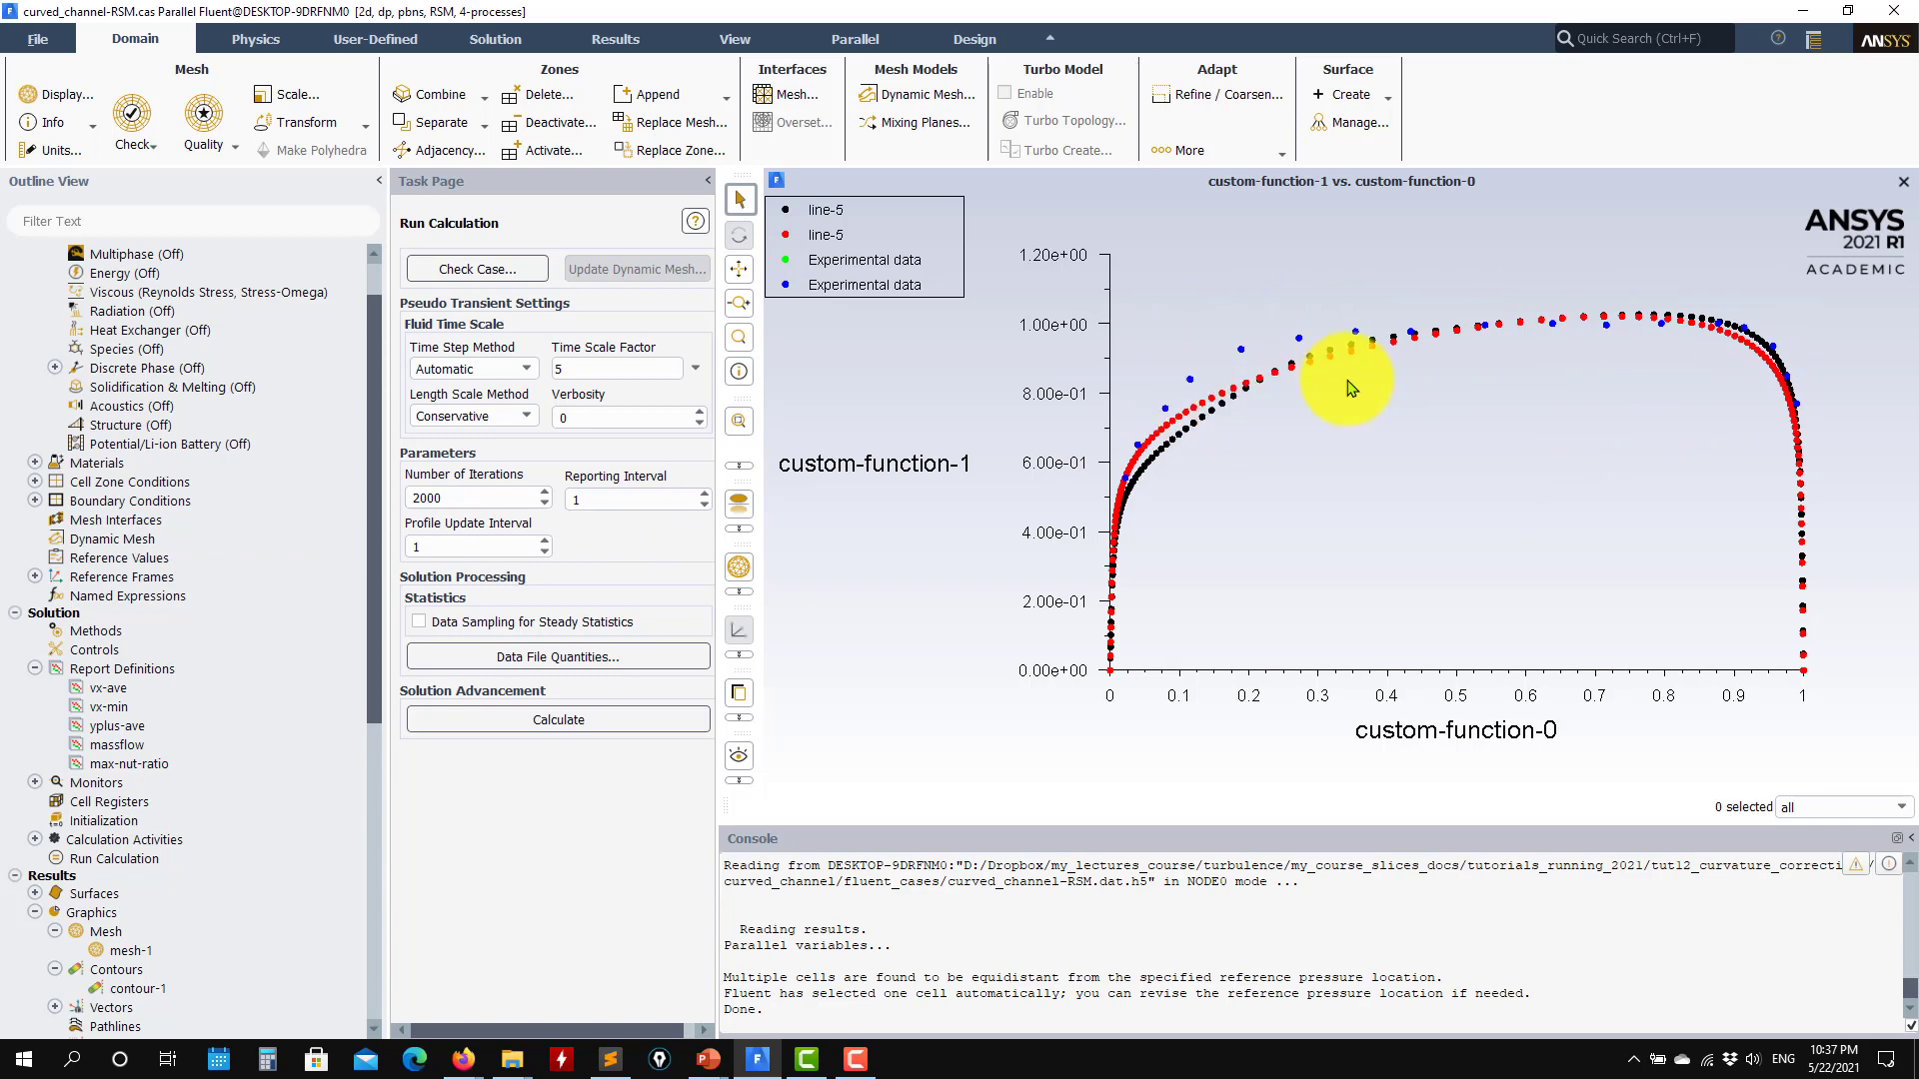
click(717, 1074)
click(722, 1030)
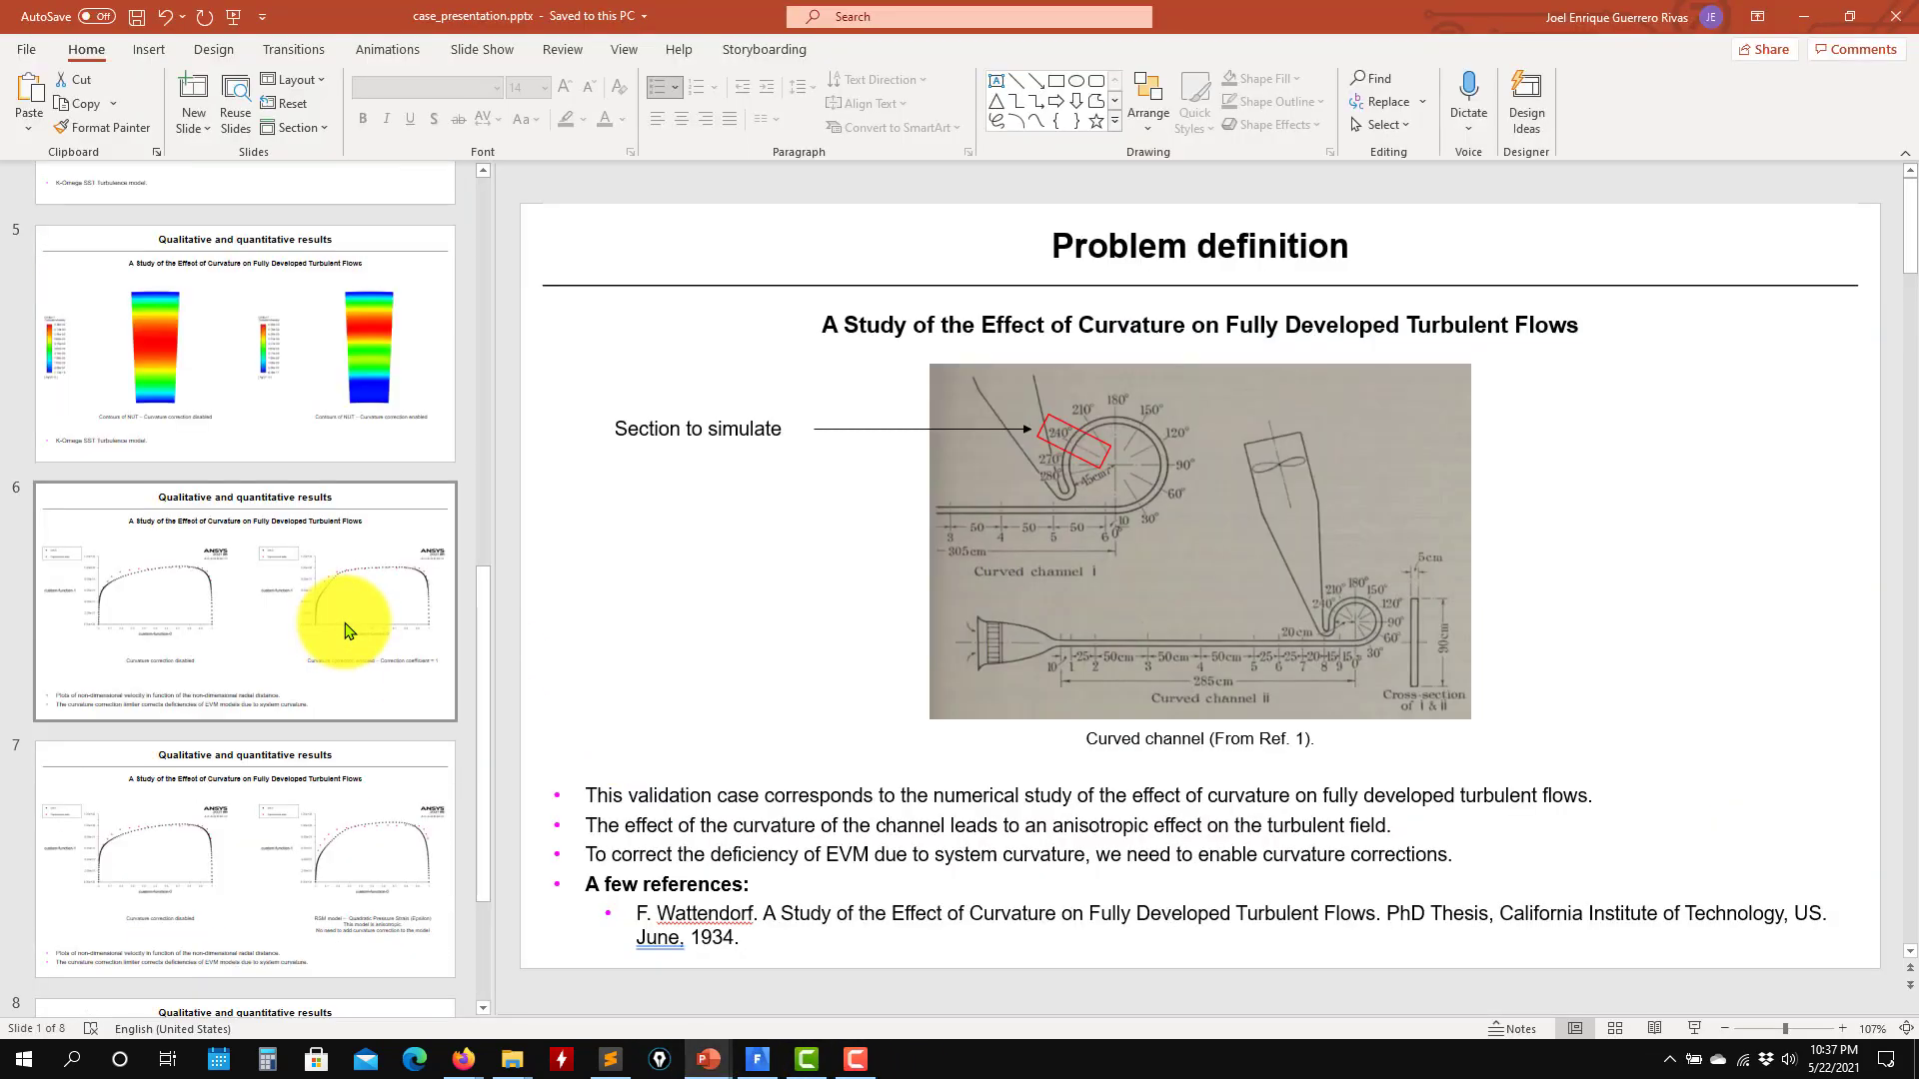
click(363, 613)
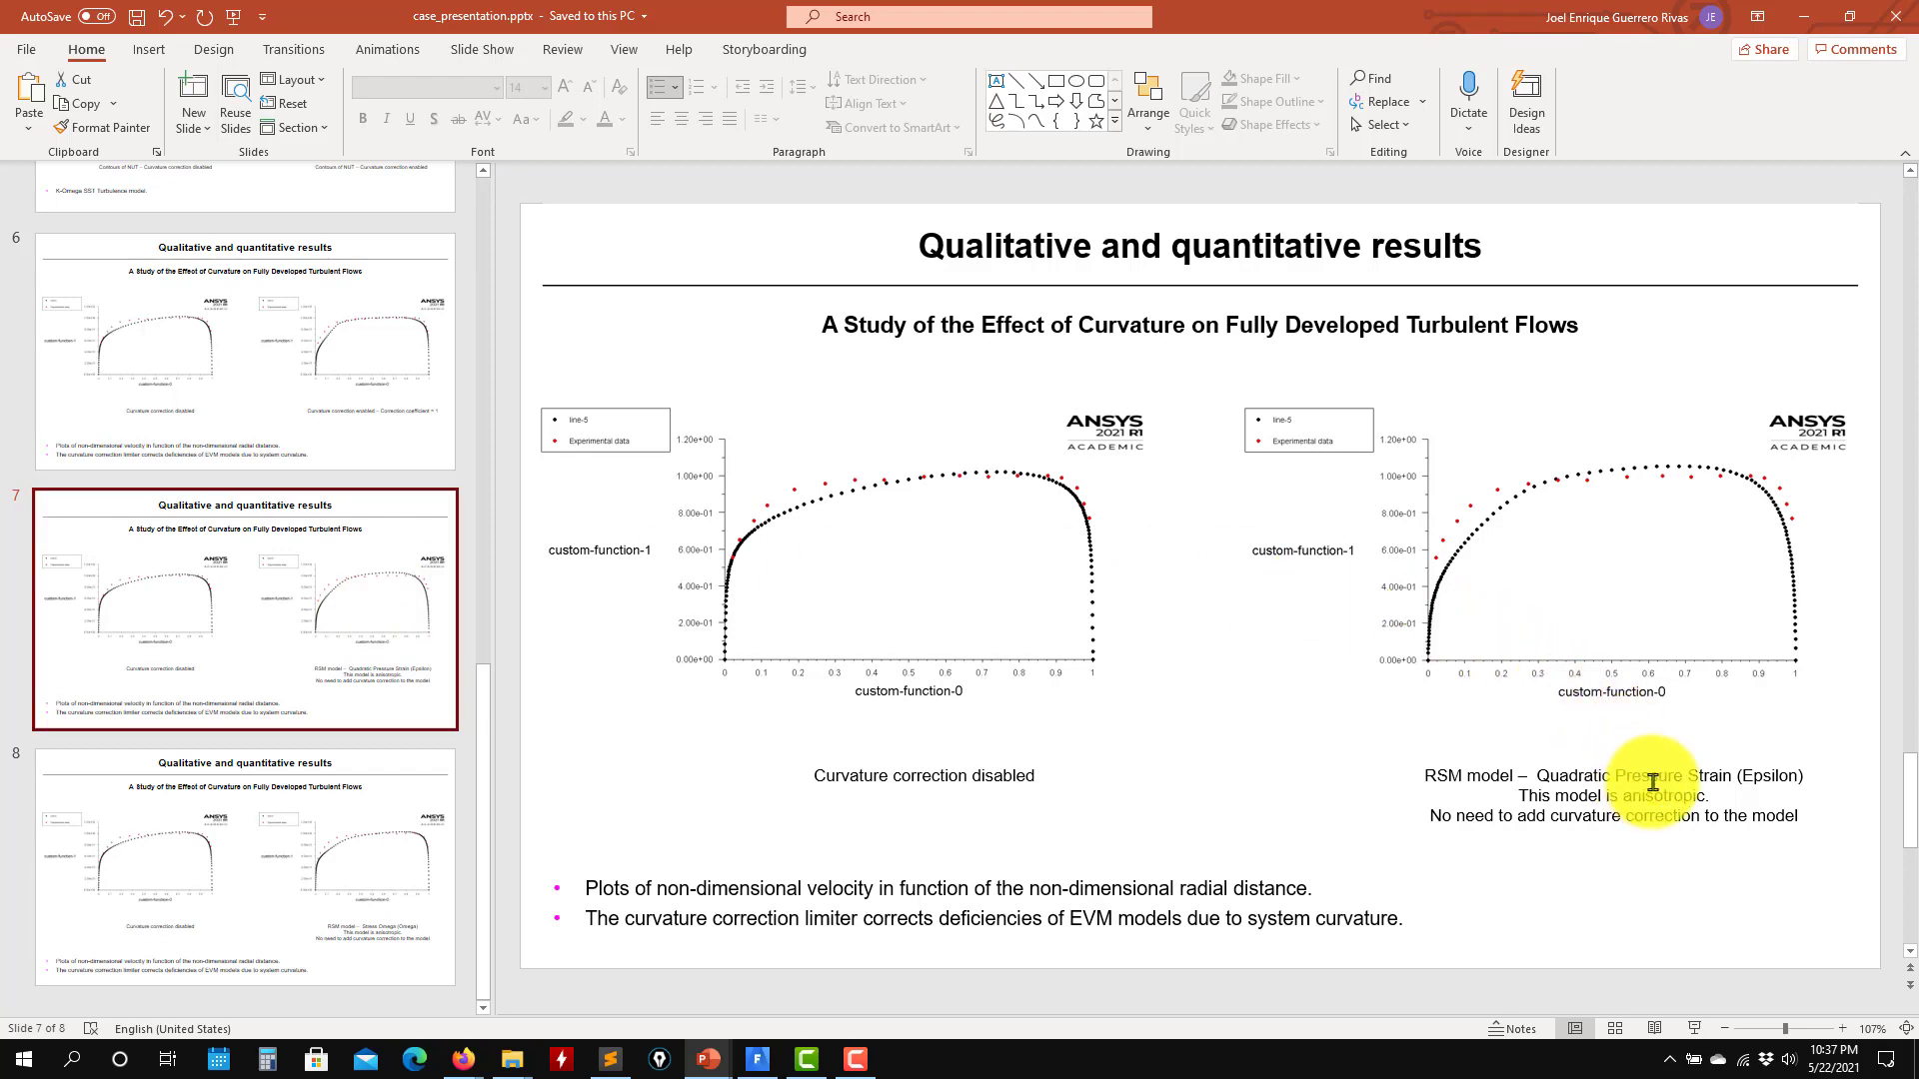
click(1542, 775)
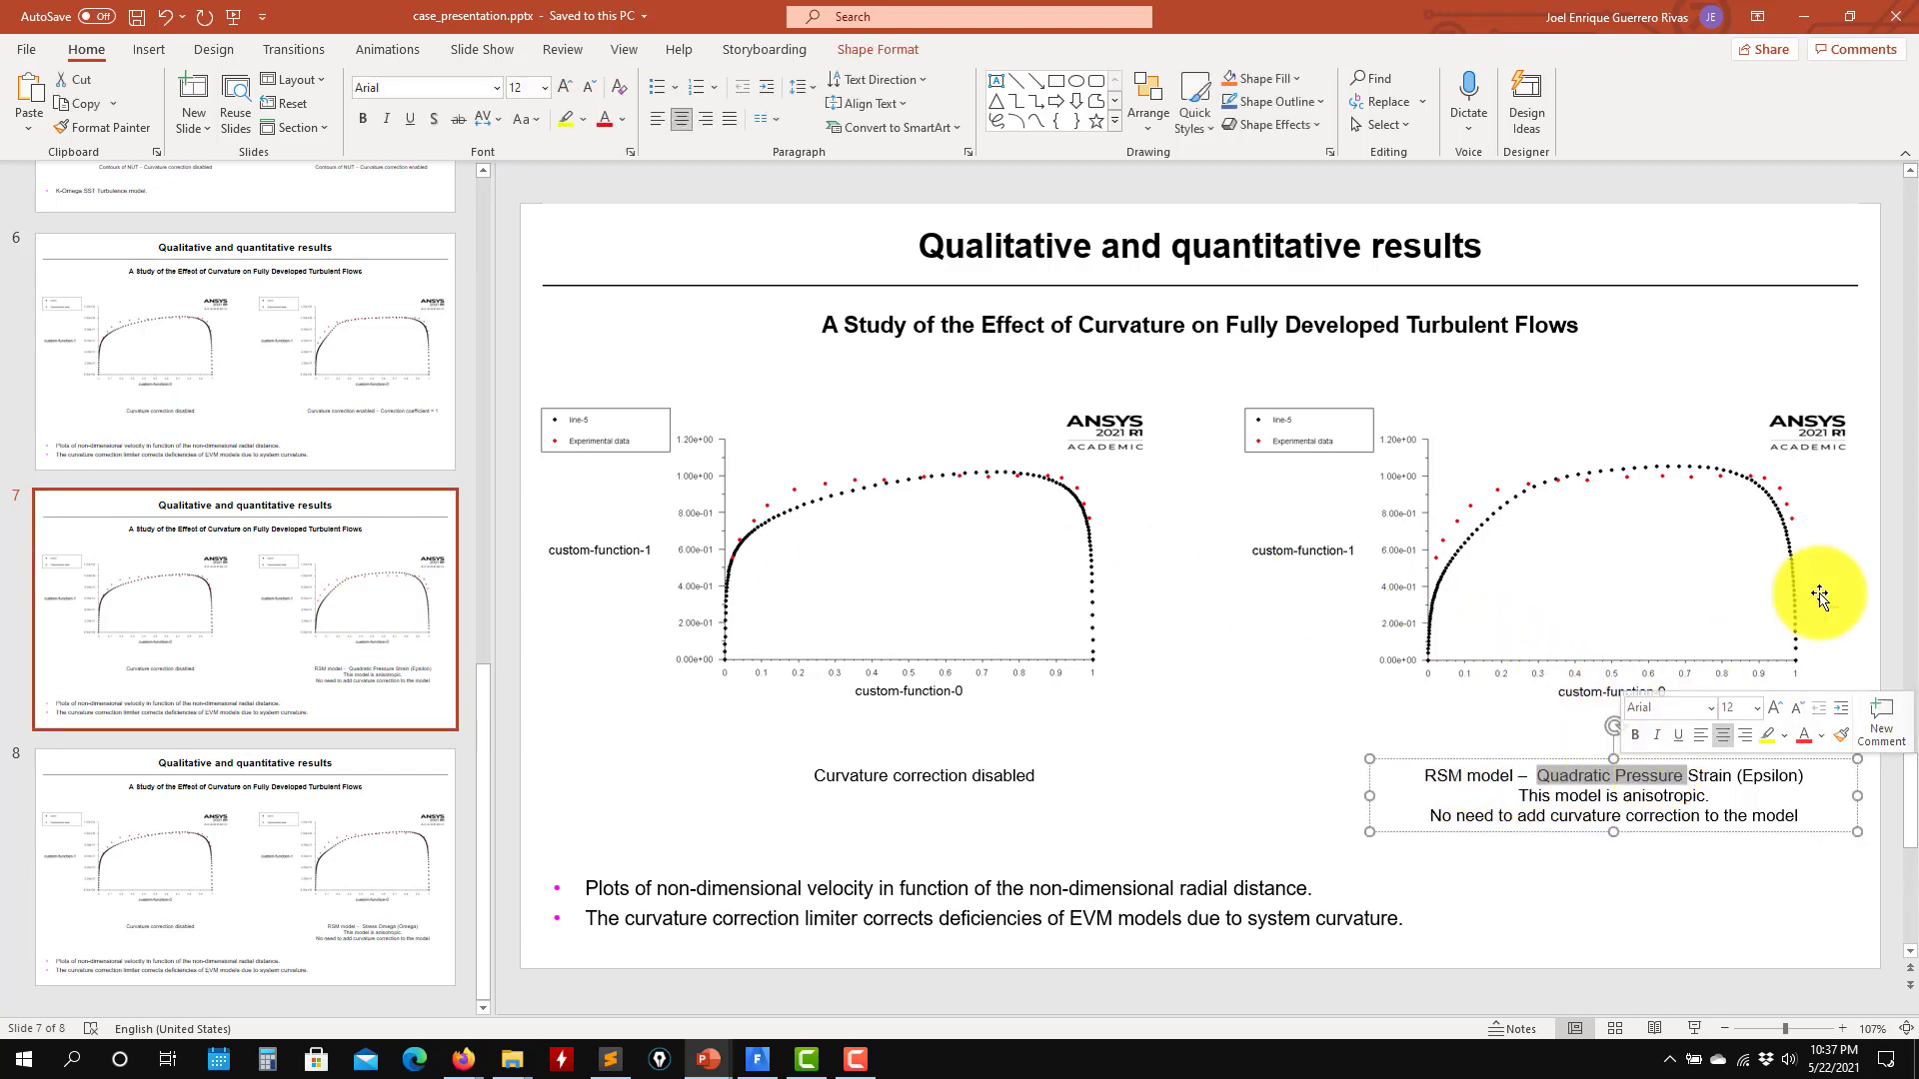
key(Page_Down)
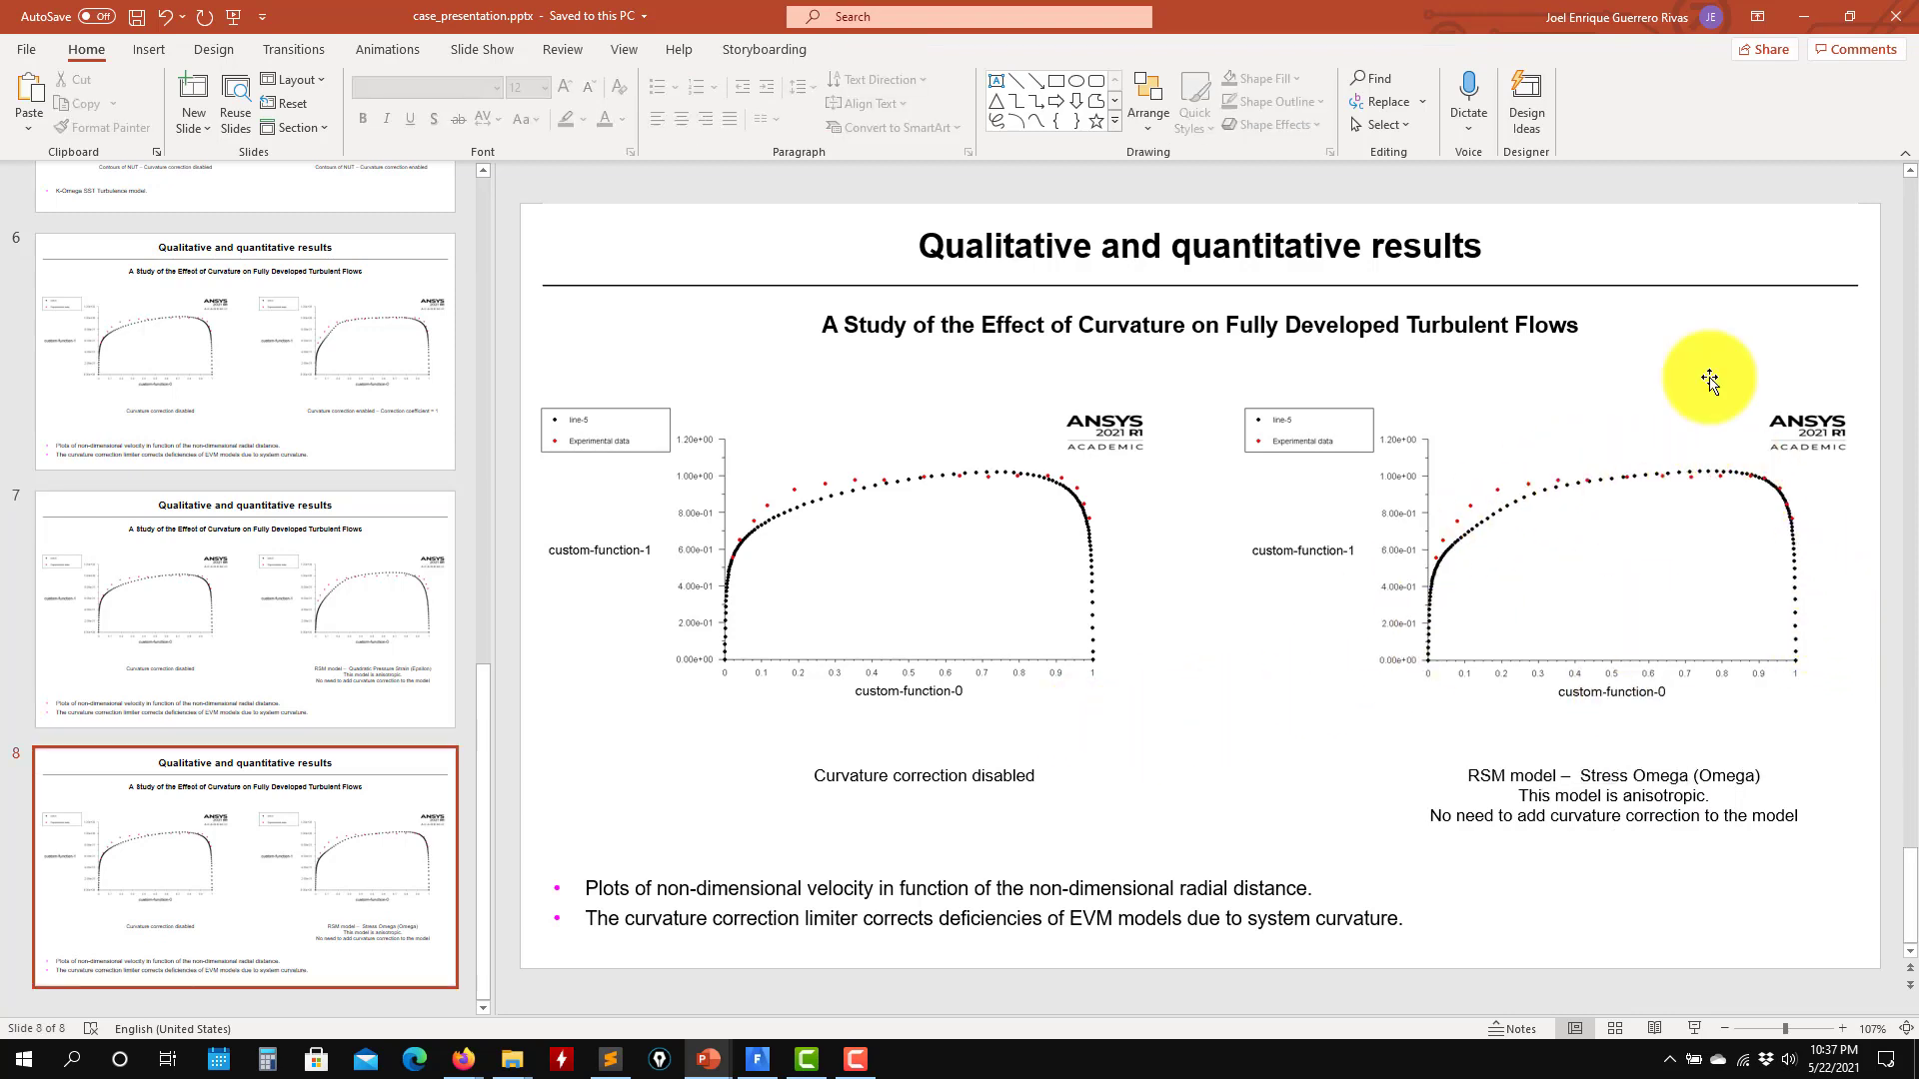
click(1804, 17)
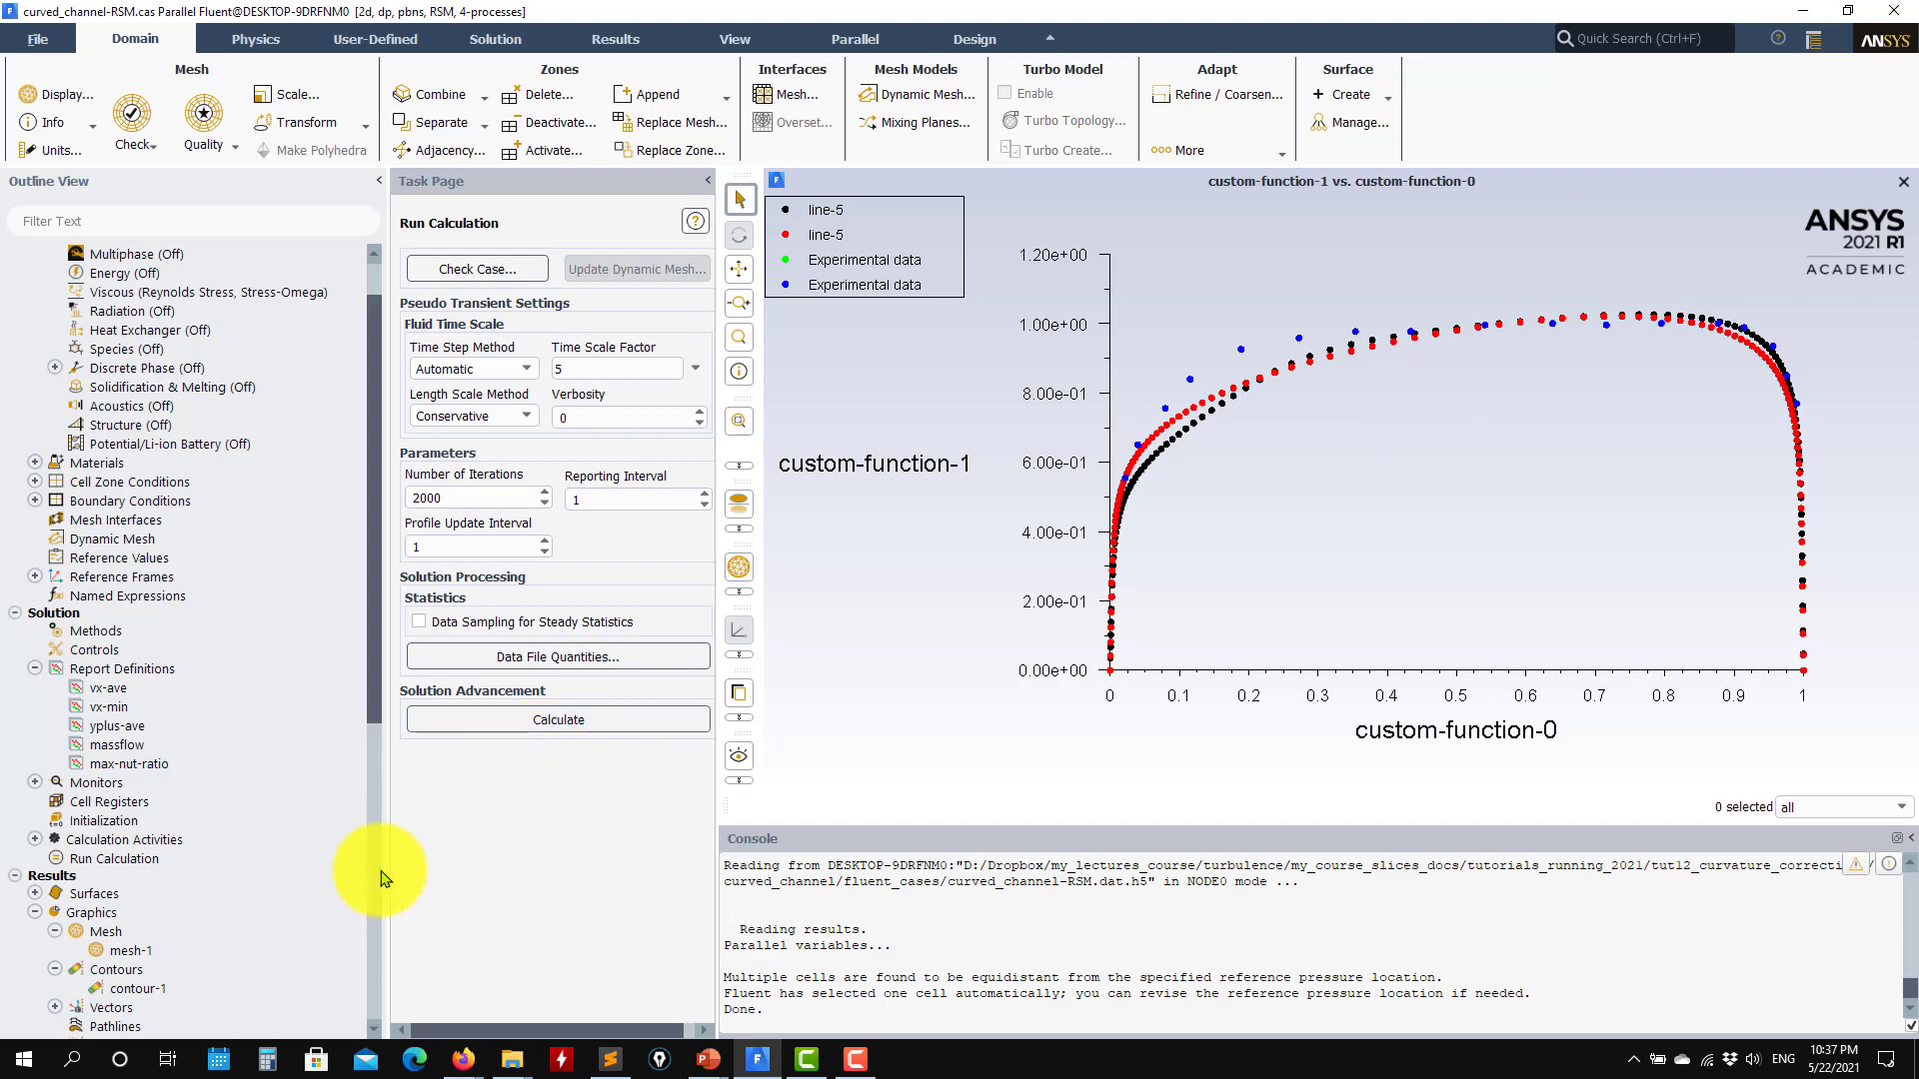
Step: Examine the Curvature Correction option and its CCURV setting for the SST k-omega model in the viscous model settings, discarding the changes
drag(377, 599, 388, 999)
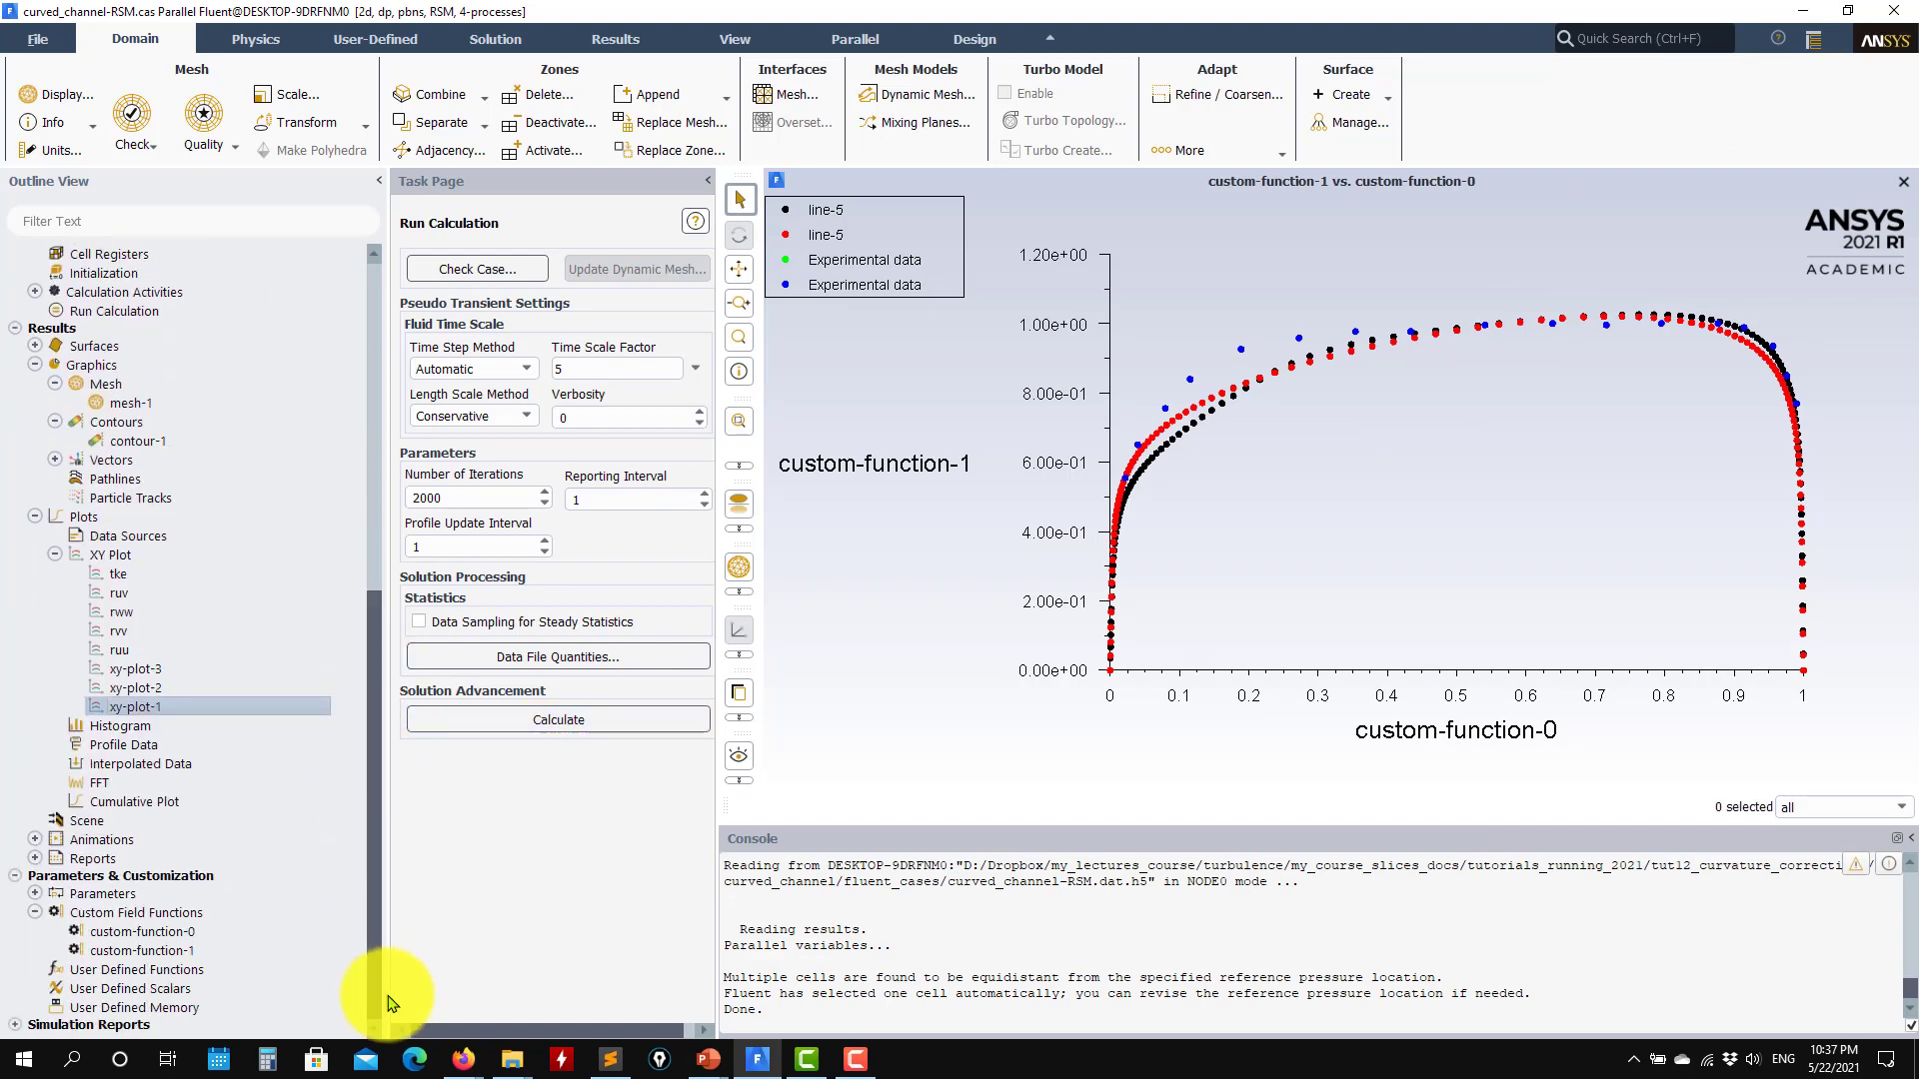
scroll(225, 740, up, 10)
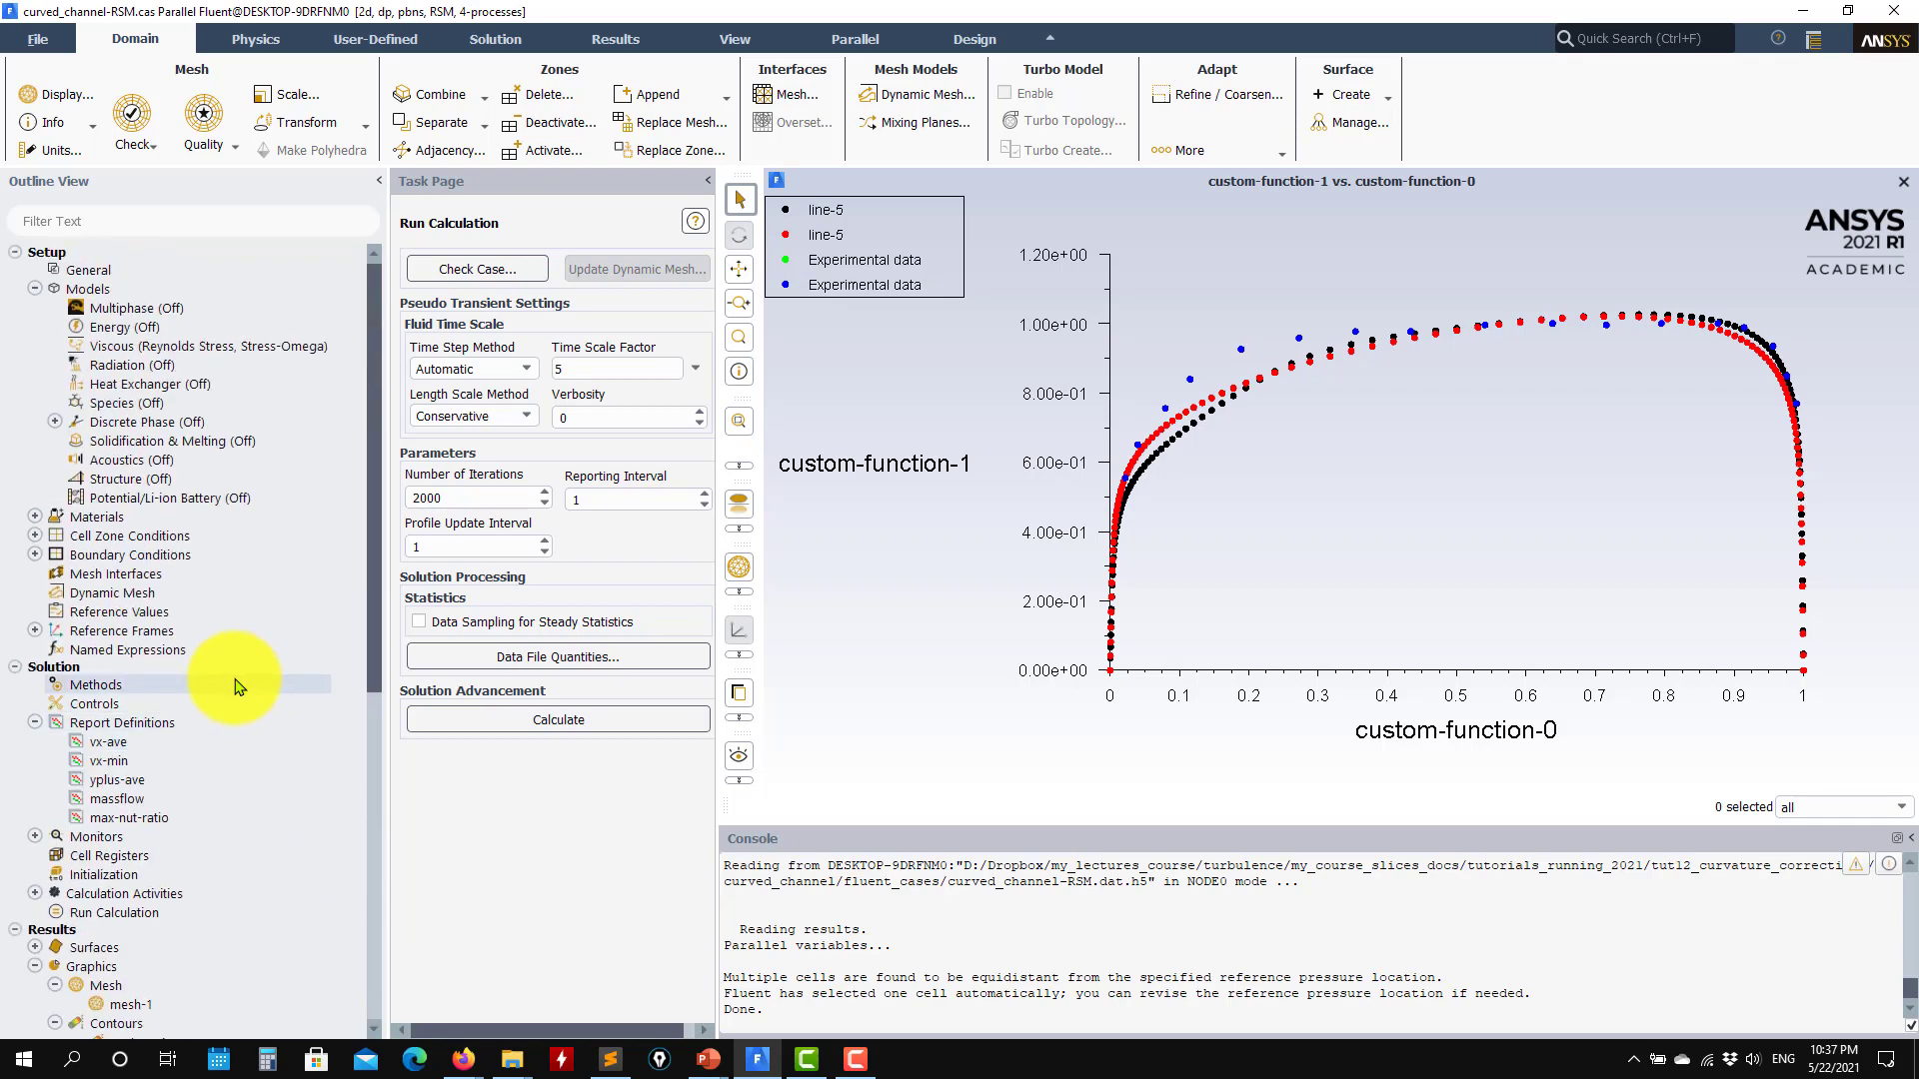
double_click(239, 355)
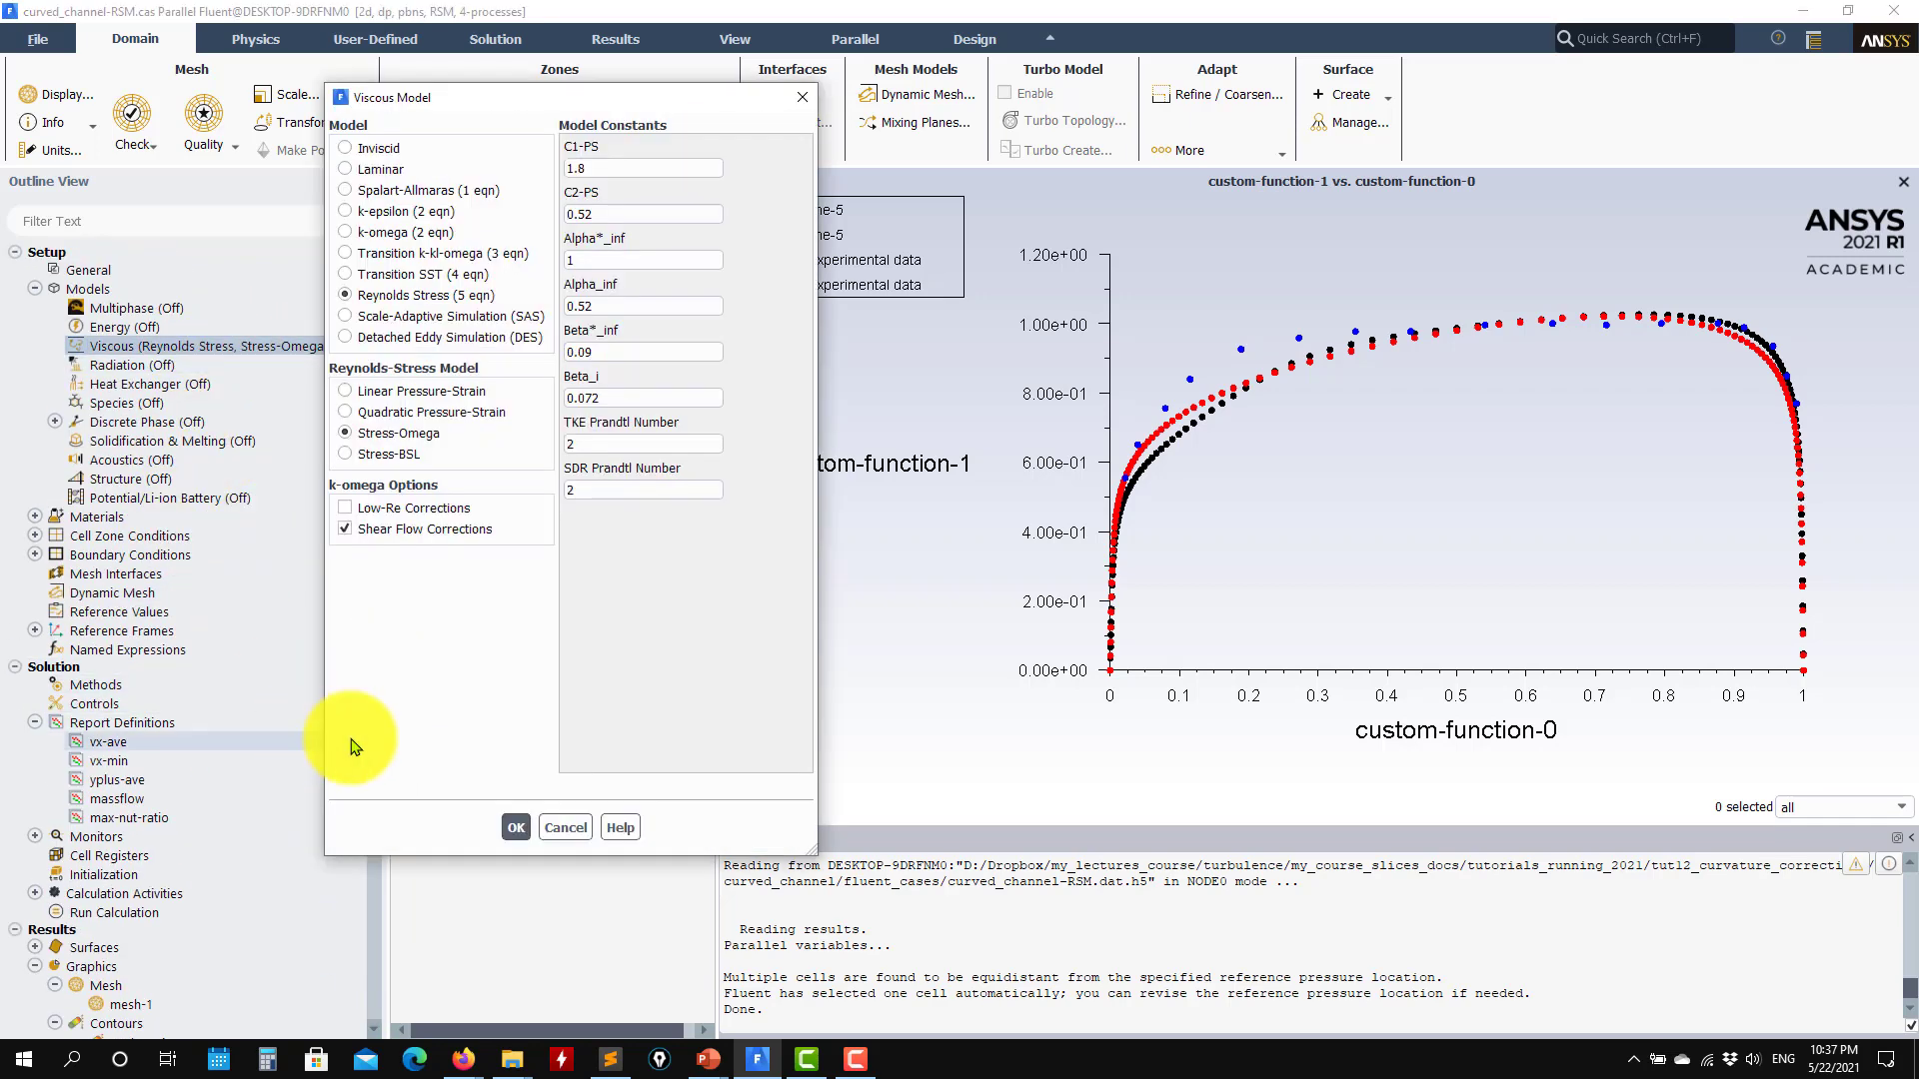
click(410, 233)
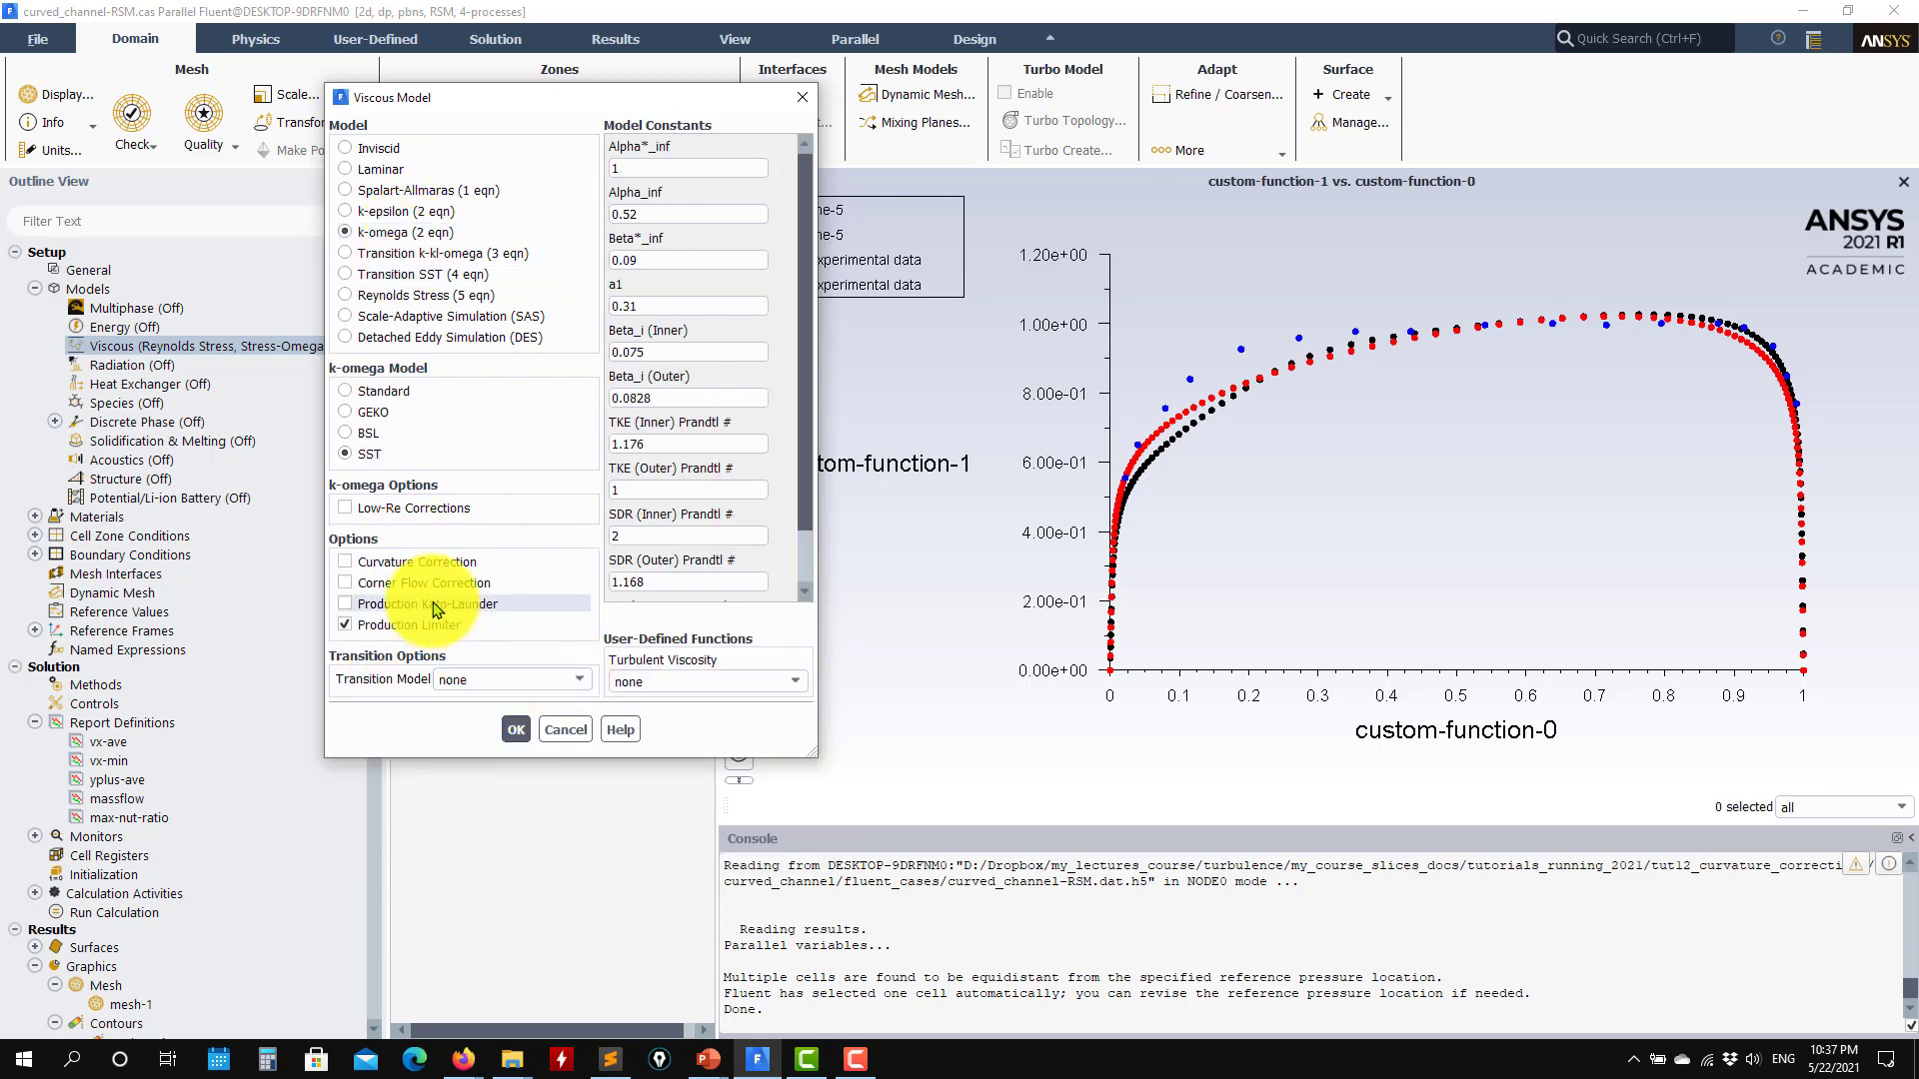
click(442, 564)
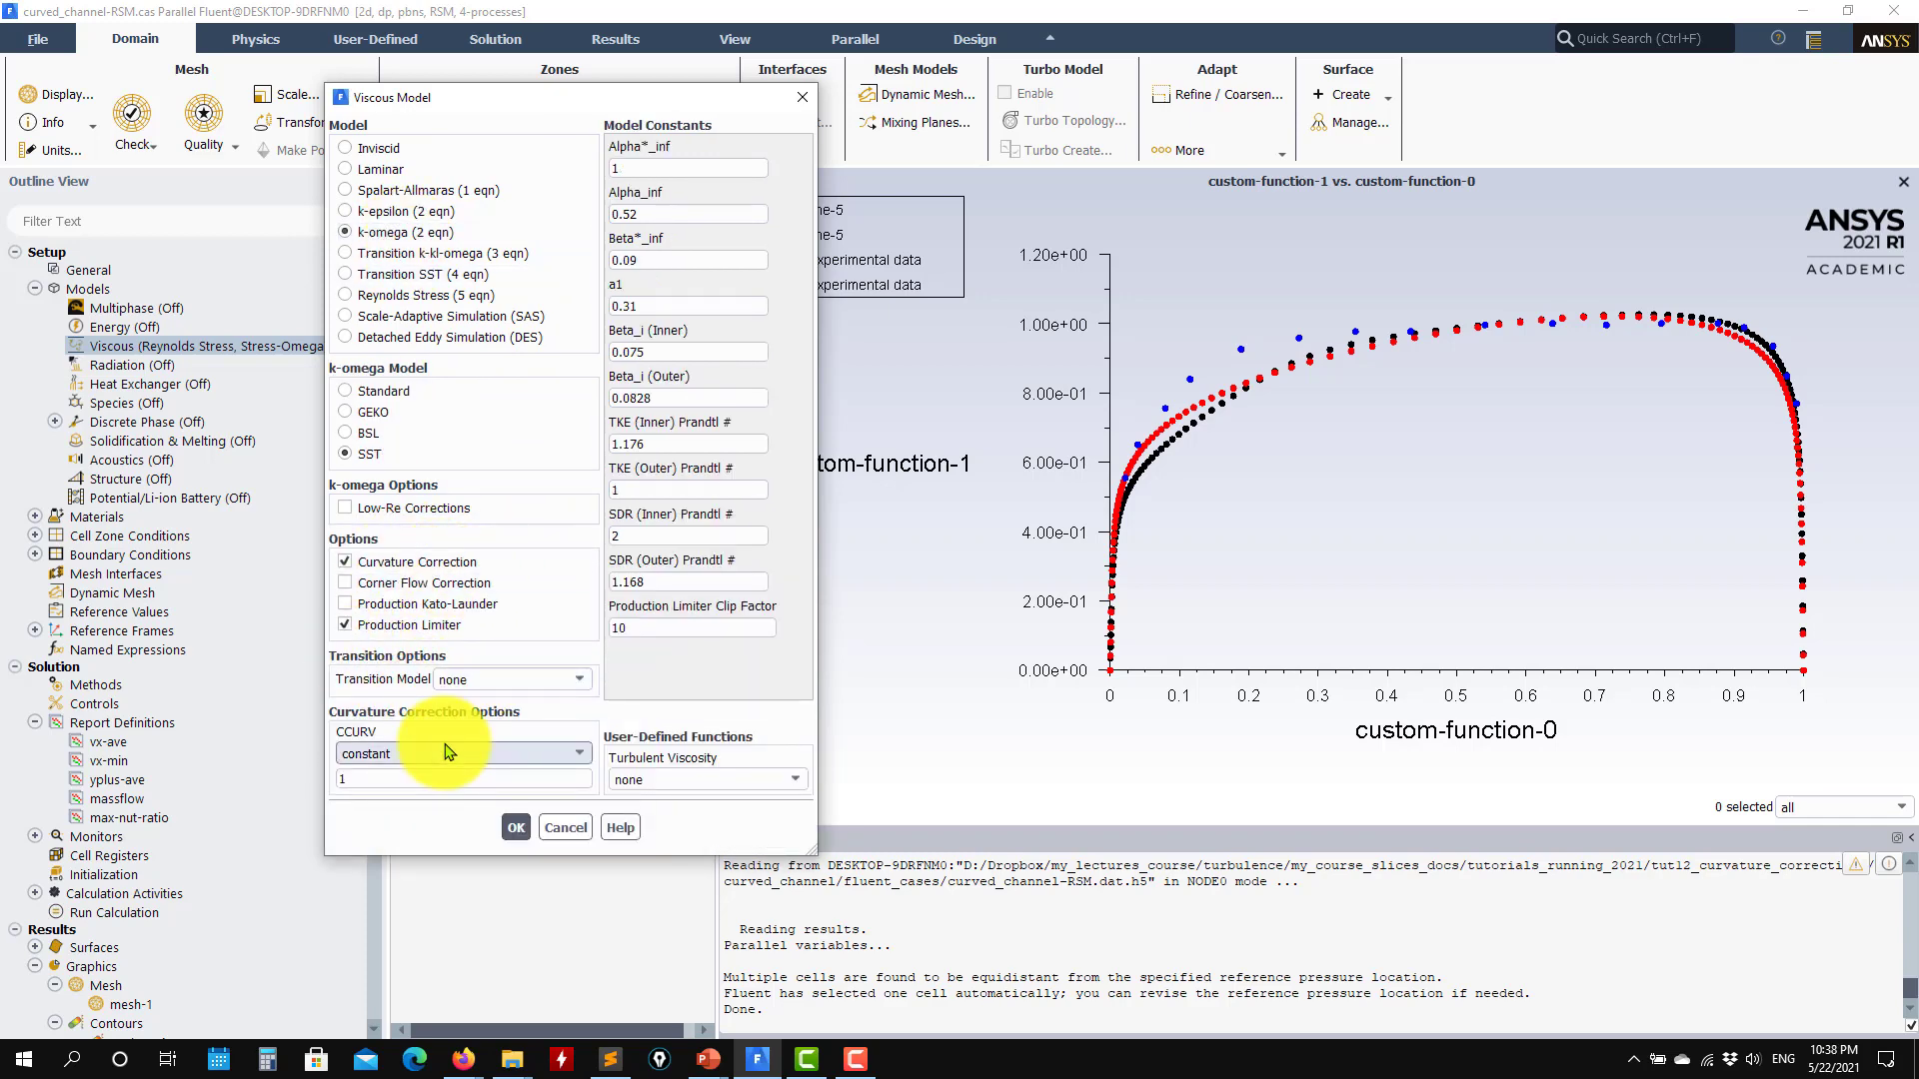
click(566, 828)
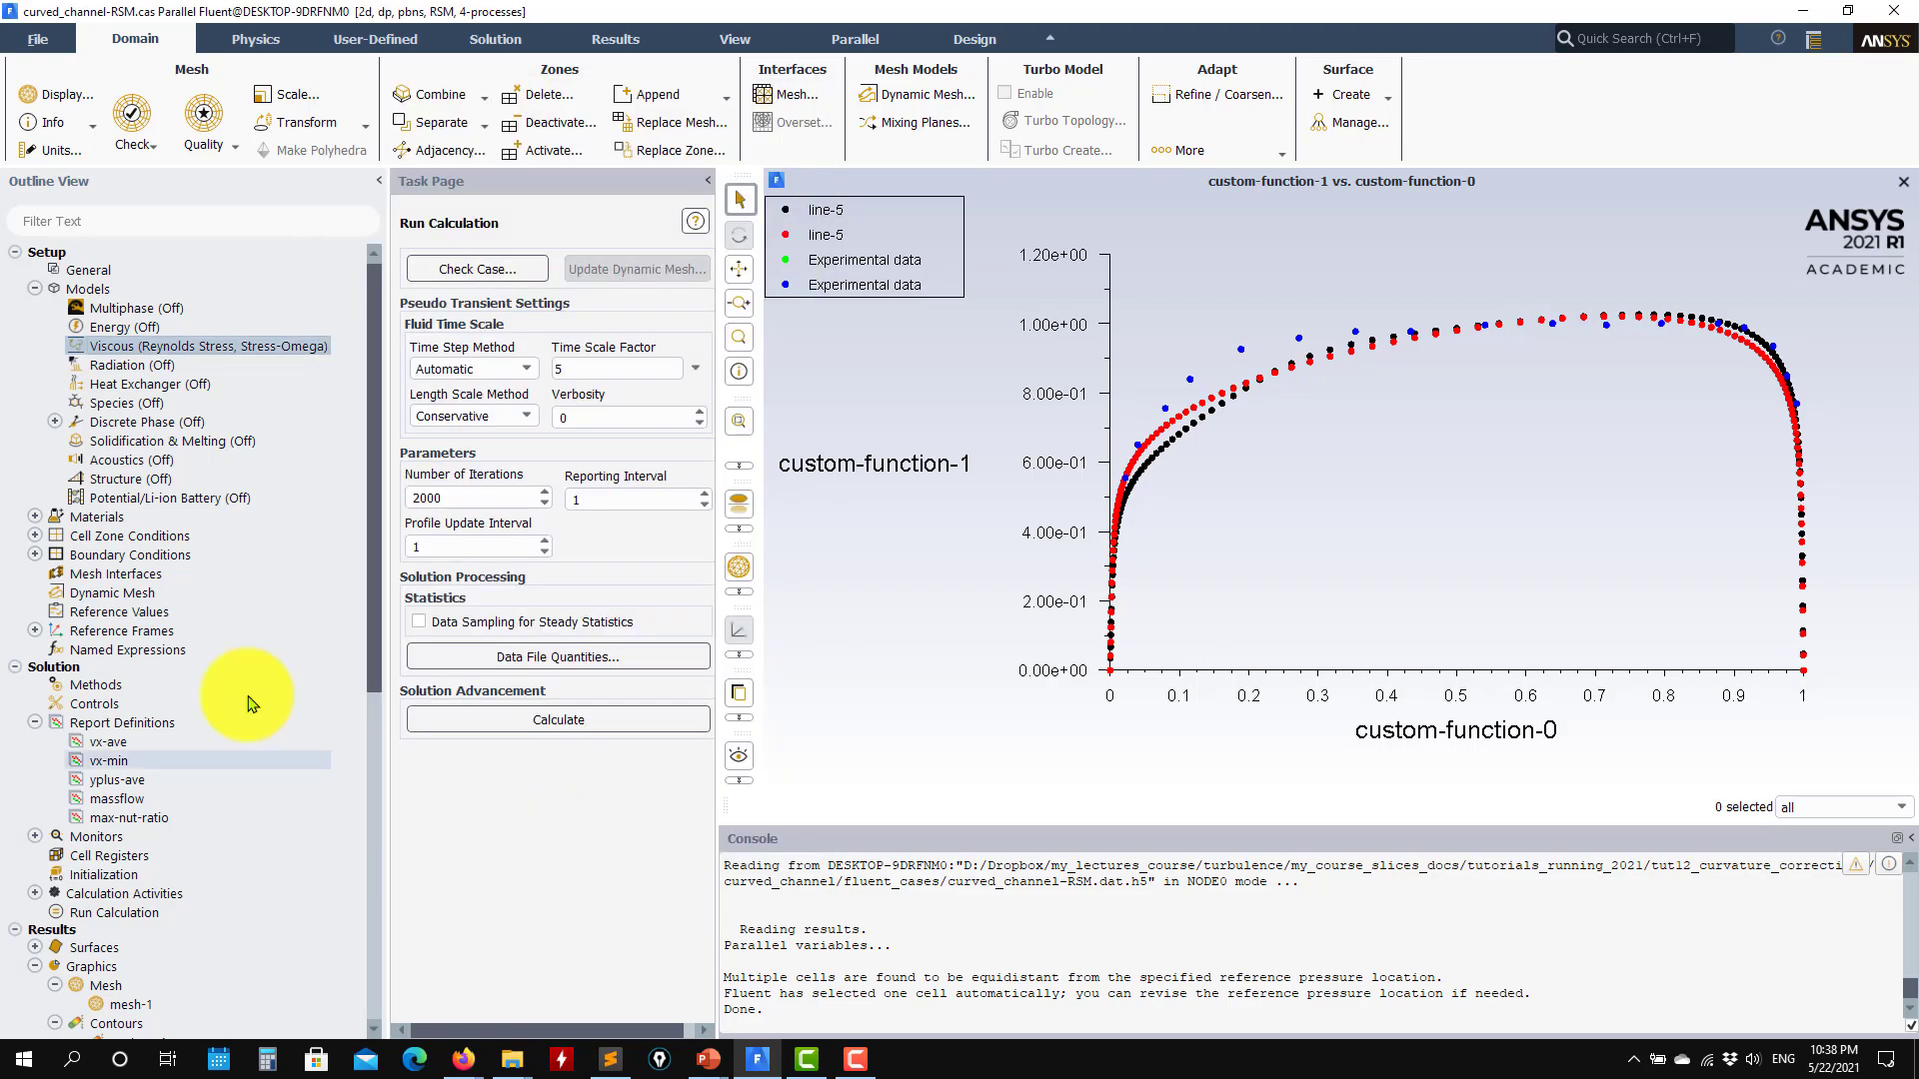